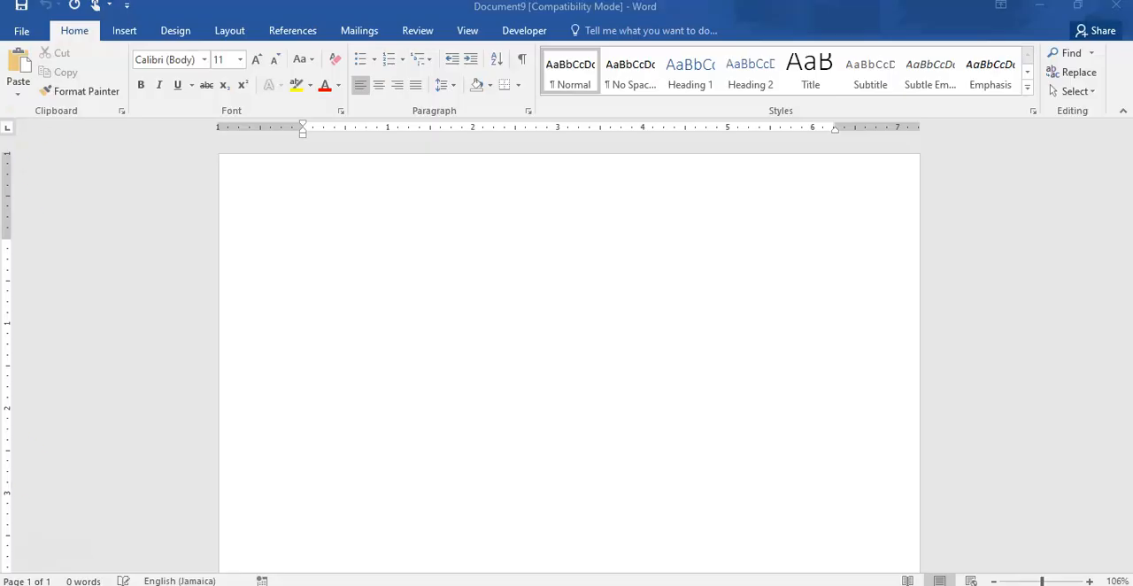
- Search the online document templates for "certificates"
{"action": "left_click", "coordinate": [22, 33]}
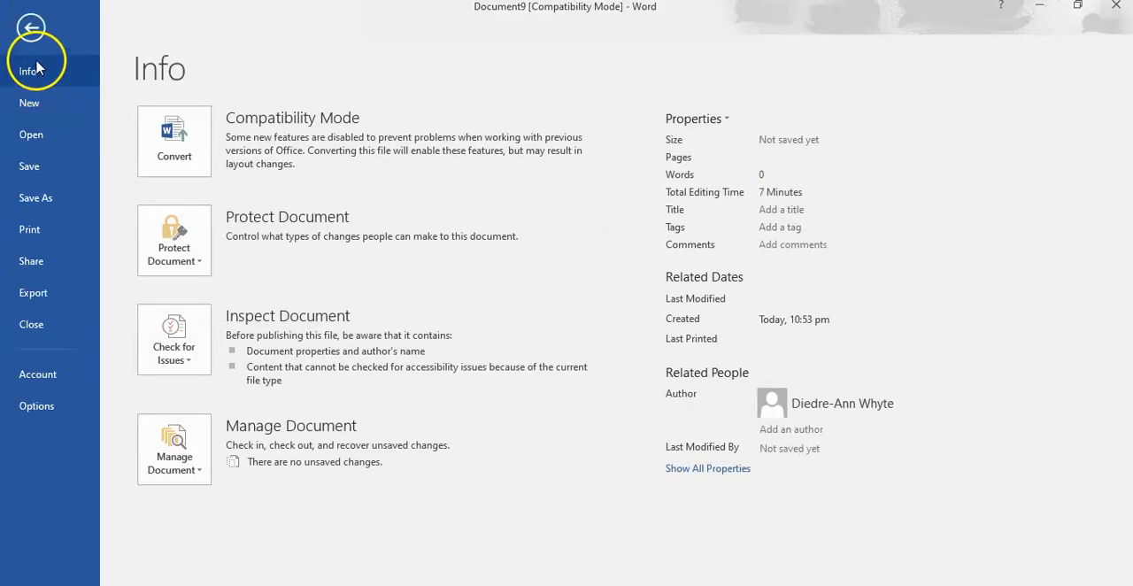
{"action": "left_click", "coordinate": [34, 107]}
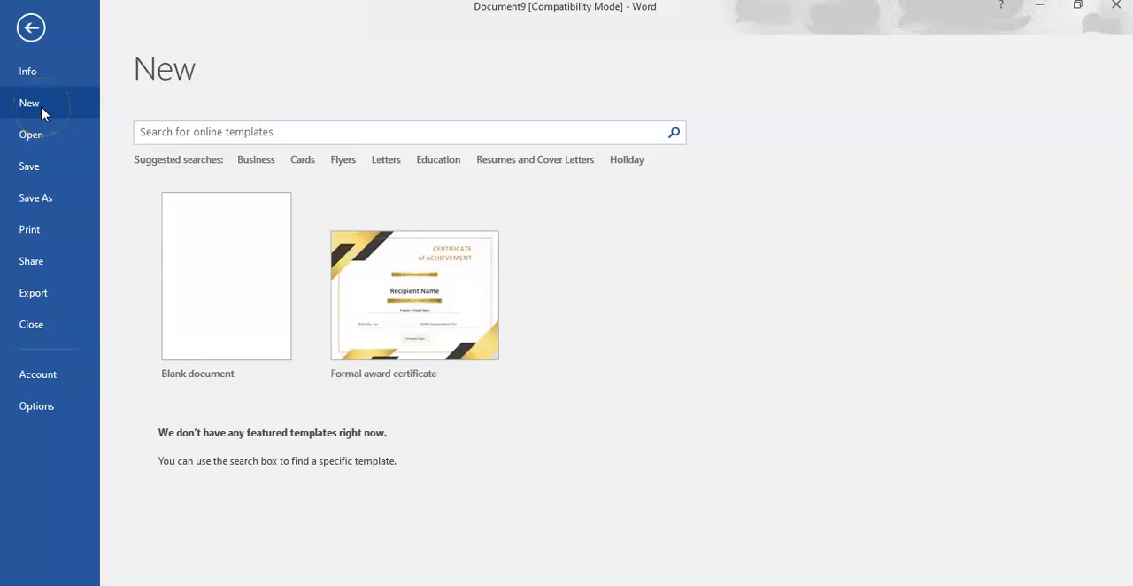
{"action": "left_click", "coordinate": [299, 132]}
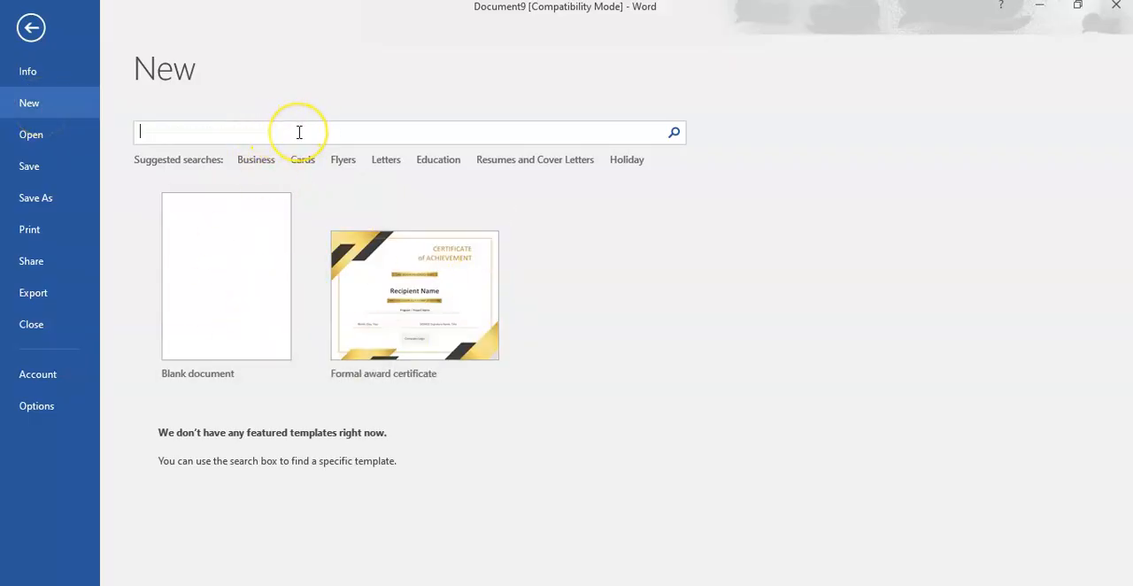
{"action": "type", "text": "certificates"}
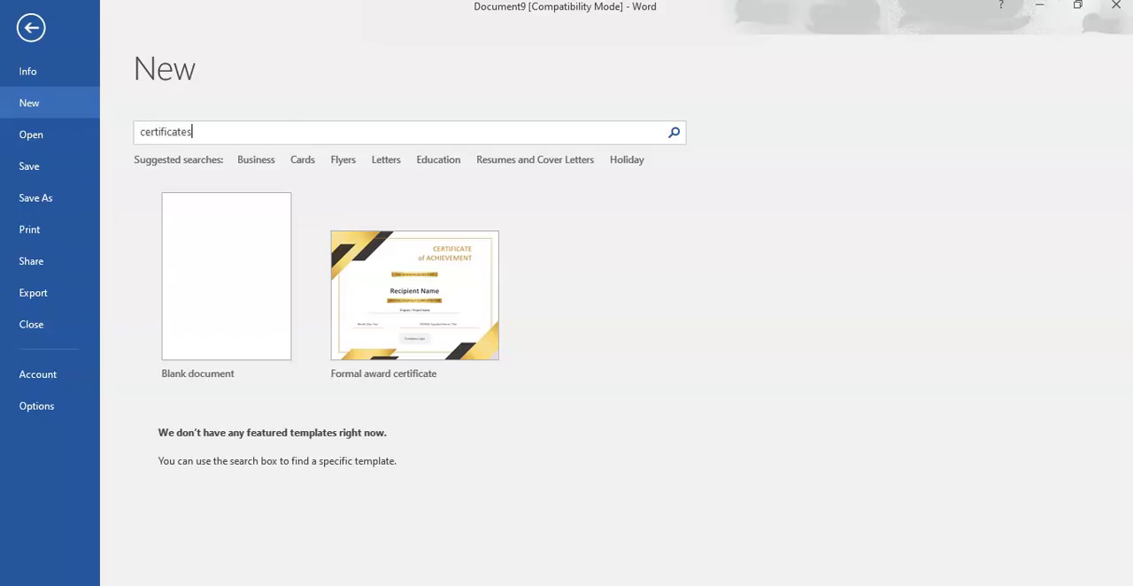
{"action": "key", "text": "Return"}
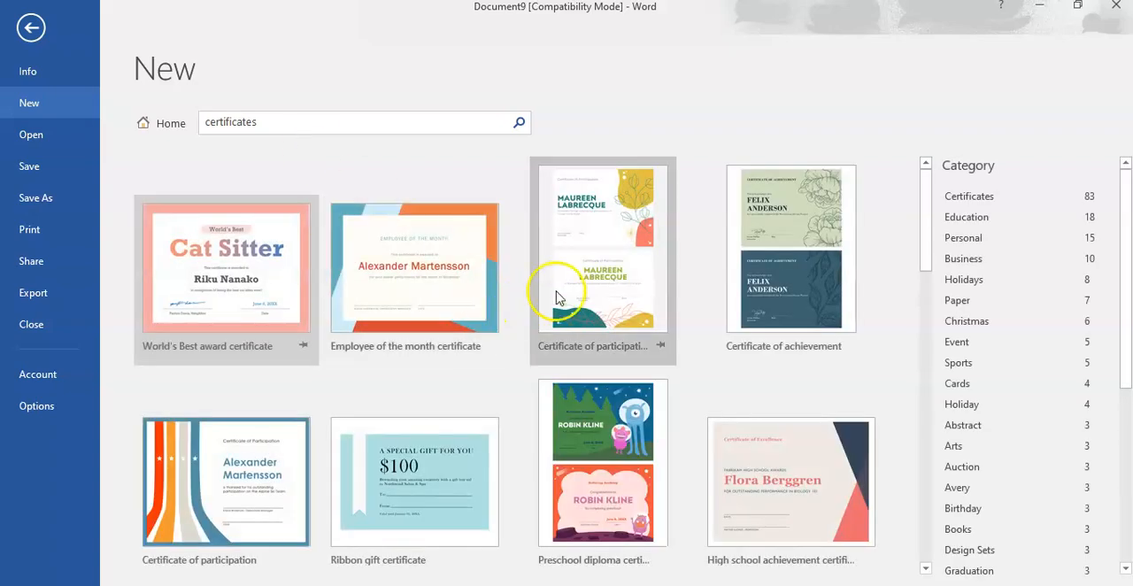
- Create a document from a high school diploma certificate template and look over its layout down to the seal and signature area
{"action": "scroll", "coordinate": [659, 277], "scroll_direction": "down", "scroll_amount": 3}
{"action": "scroll", "coordinate": [646, 279], "scroll_direction": "down", "scroll_amount": 2}
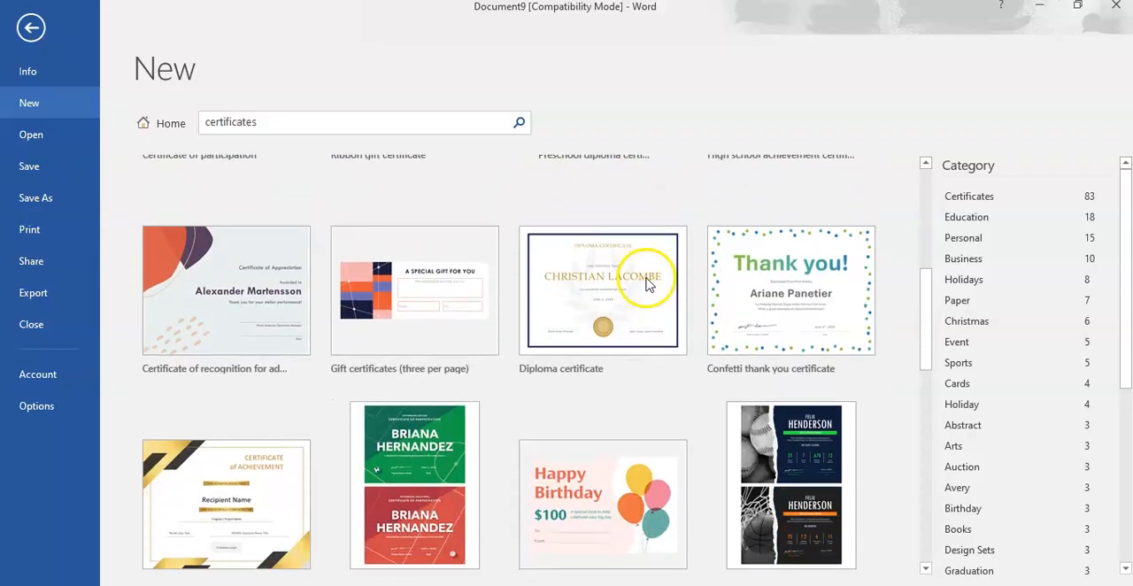
{"action": "left_click", "coordinate": [591, 312]}
{"action": "left_click", "coordinate": [724, 416]}
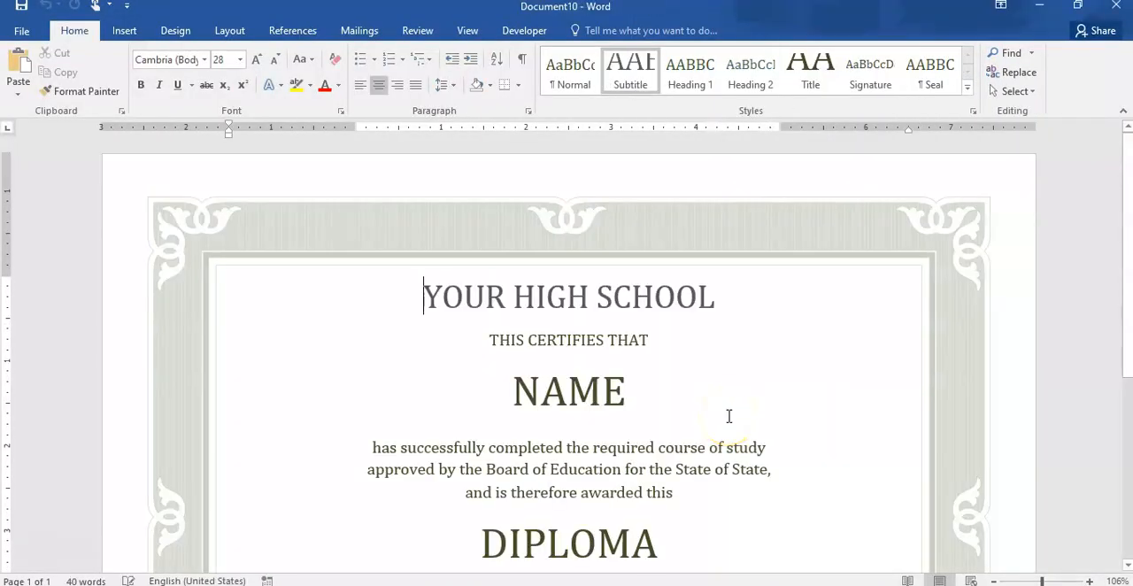
{"action": "scroll", "coordinate": [729, 416], "scroll_direction": "down", "scroll_amount": 3}
{"action": "scroll", "coordinate": [729, 416], "scroll_direction": "down", "scroll_amount": 2}
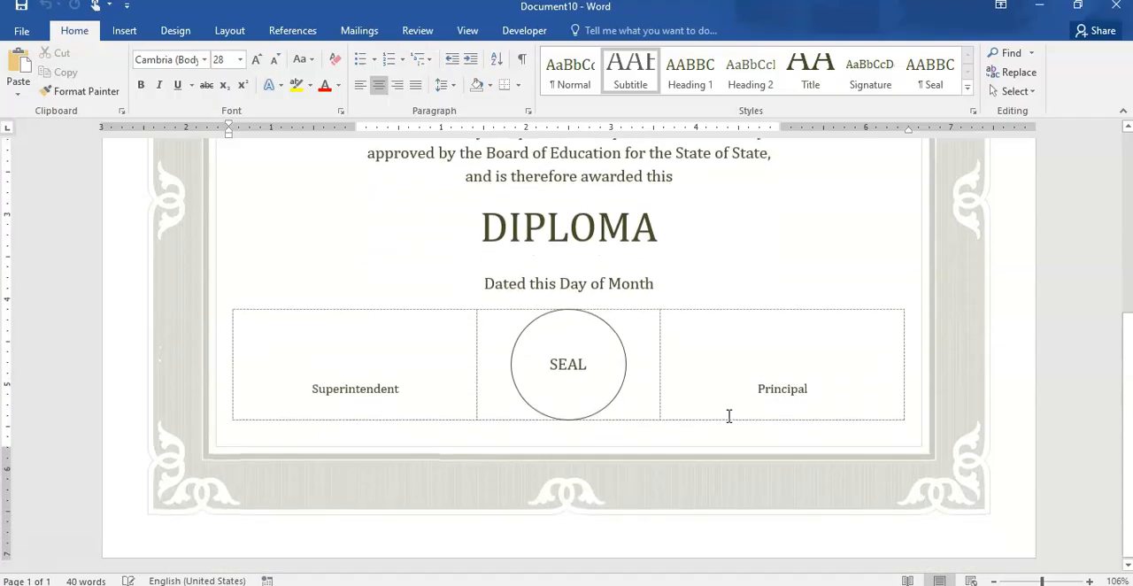
{"action": "scroll", "coordinate": [729, 416], "scroll_direction": "up", "scroll_amount": 5}
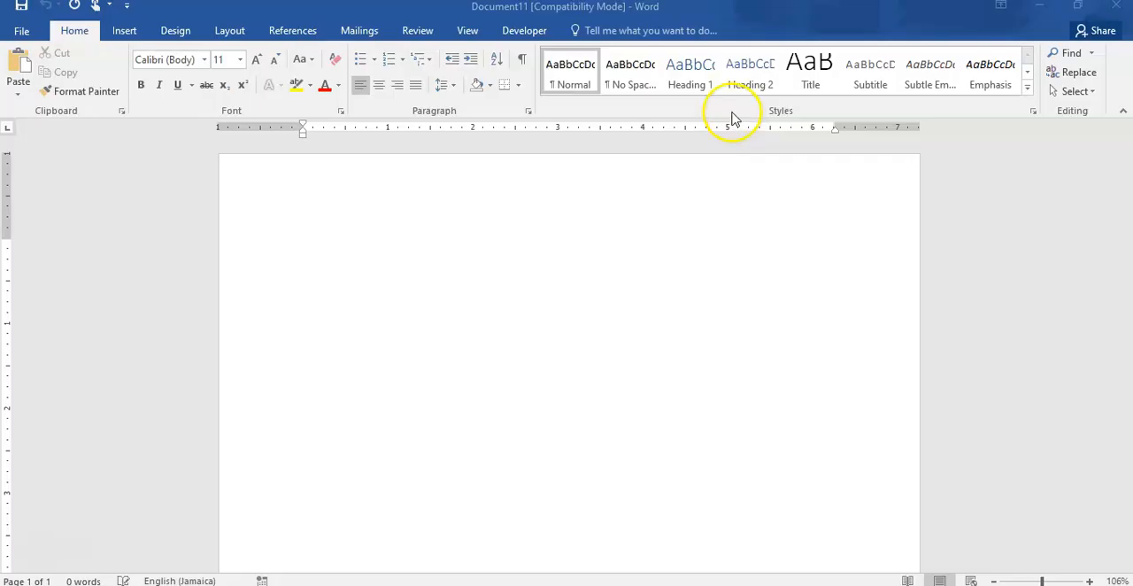
- Apply the No Spacing style to the blank document
{"action": "left_click", "coordinate": [636, 75]}
{"action": "left_click", "coordinate": [642, 80]}
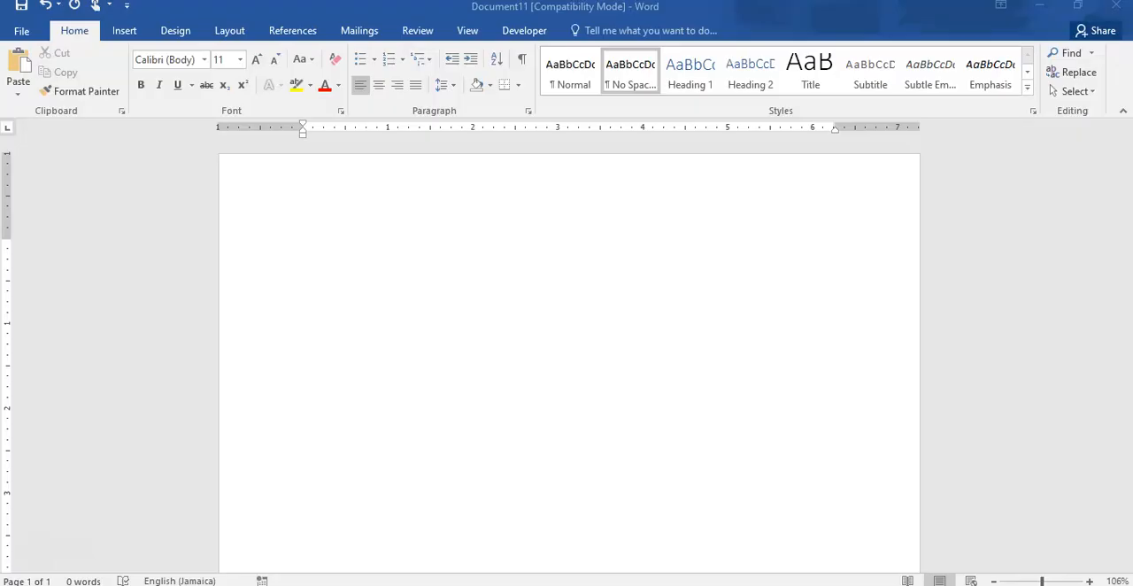
- Set the blank document's page to landscape orientation with Narrow margins of 0.5" on all sides
{"action": "left_click", "coordinate": [235, 39]}
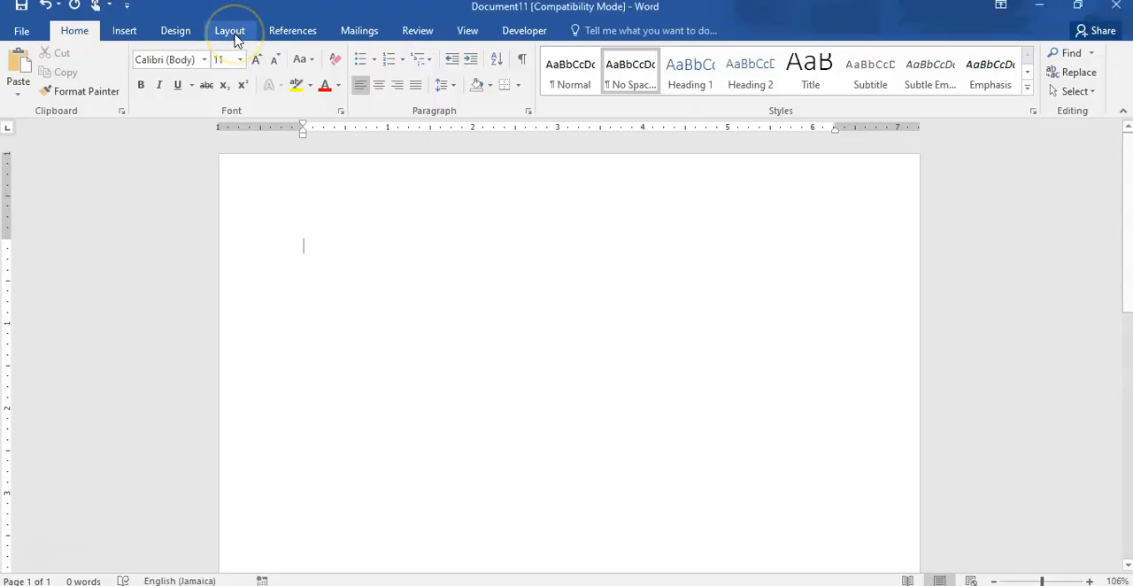
{"action": "left_click", "coordinate": [232, 32]}
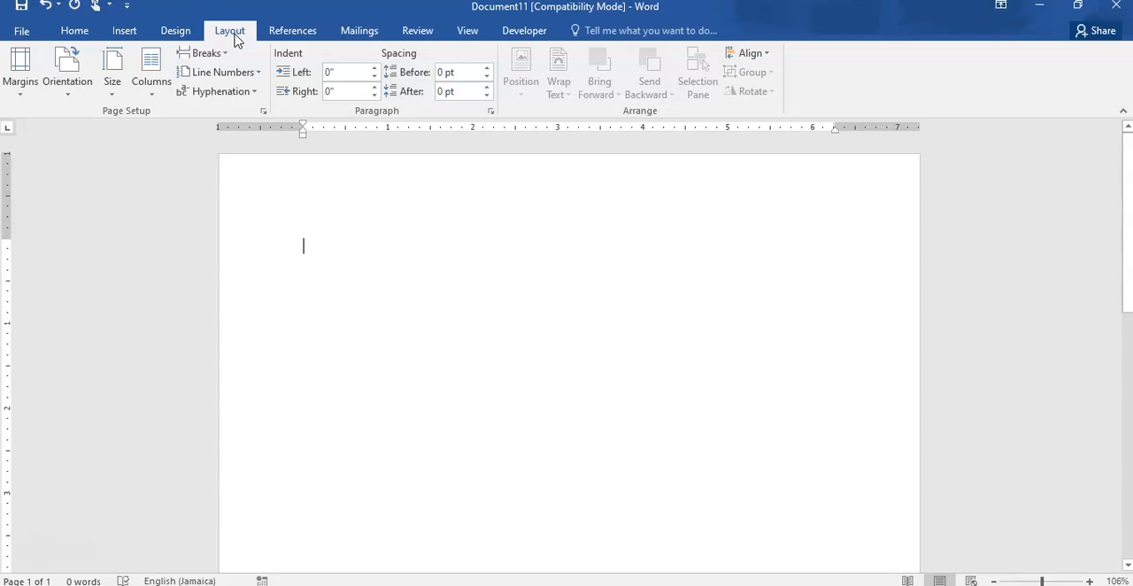
{"action": "left_click", "coordinate": [70, 99]}
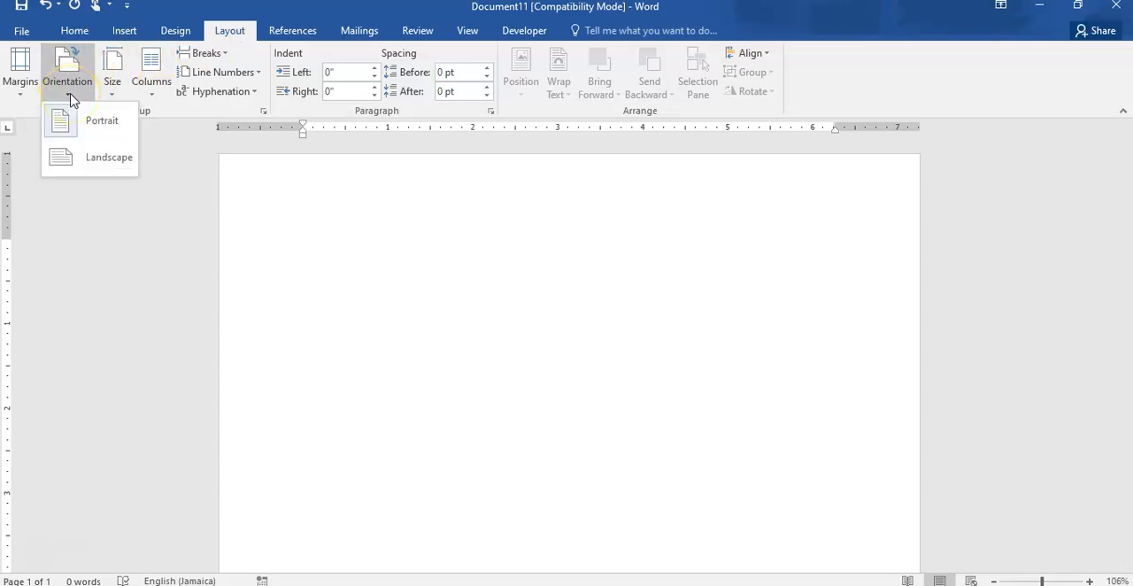
{"action": "left_click", "coordinate": [75, 164]}
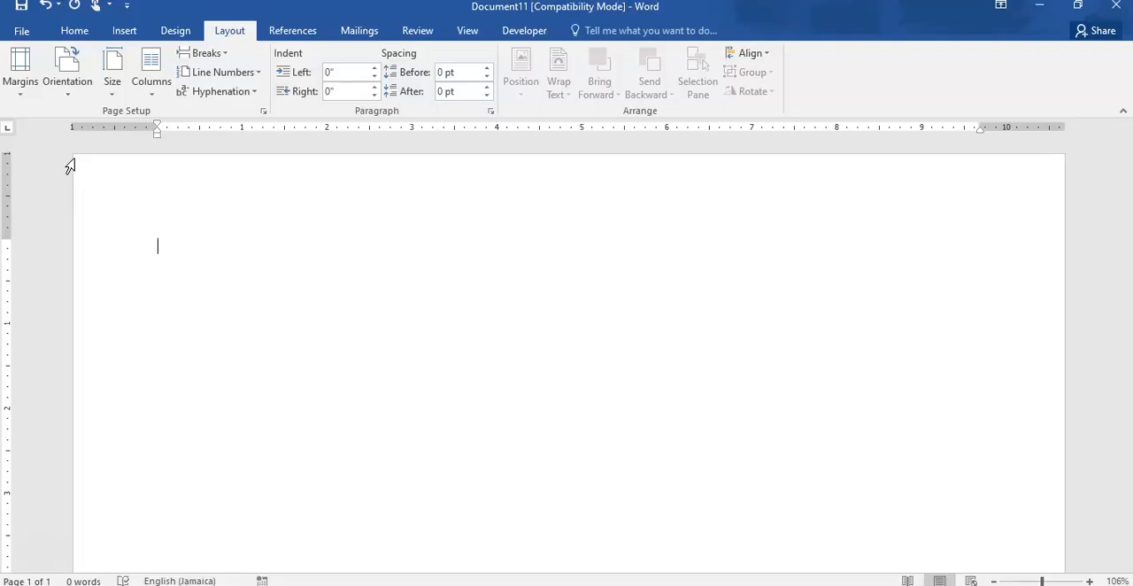
{"action": "left_click", "coordinate": [21, 88]}
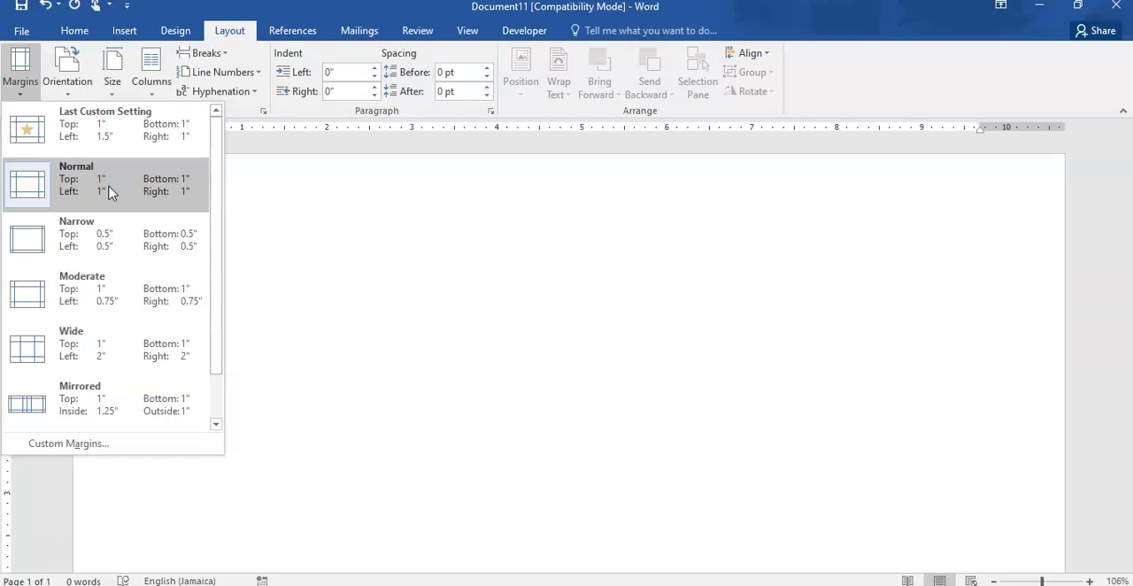
{"action": "left_click", "coordinate": [102, 246]}
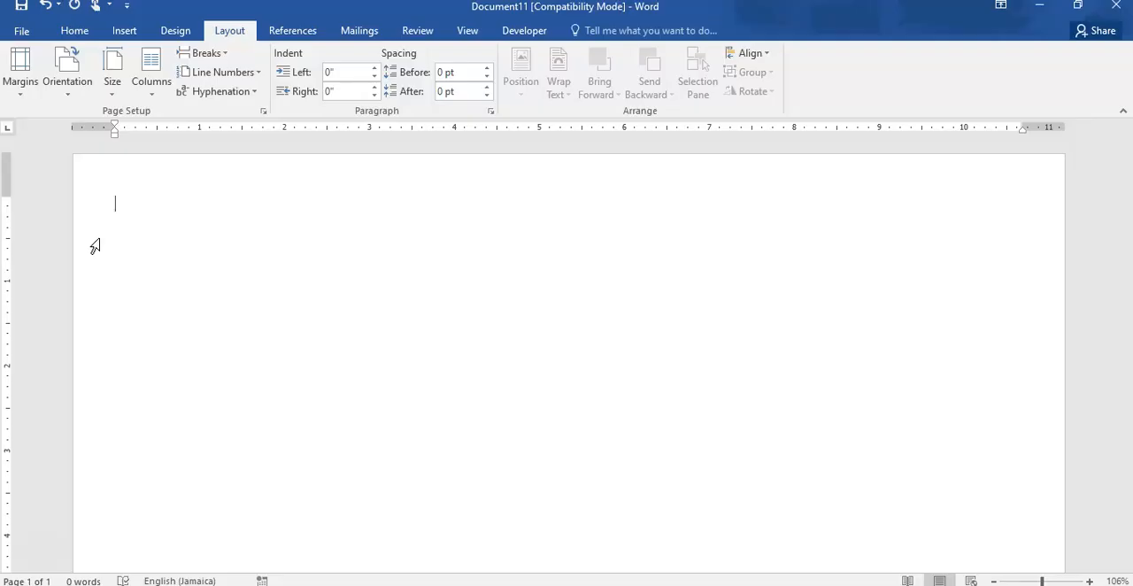
{"action": "left_click", "coordinate": [74, 31]}
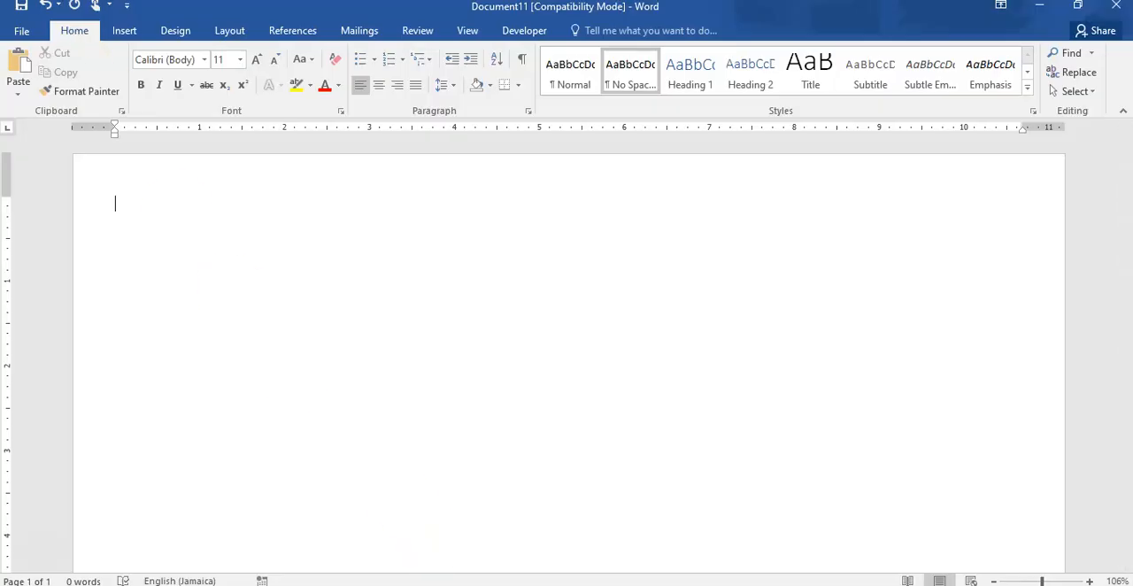
- Switch to Chrome and search Google Images for "certificate borders"
{"action": "mouse_move", "coordinate": [565, 585]}
{"action": "left_click", "coordinate": [522, 560]}
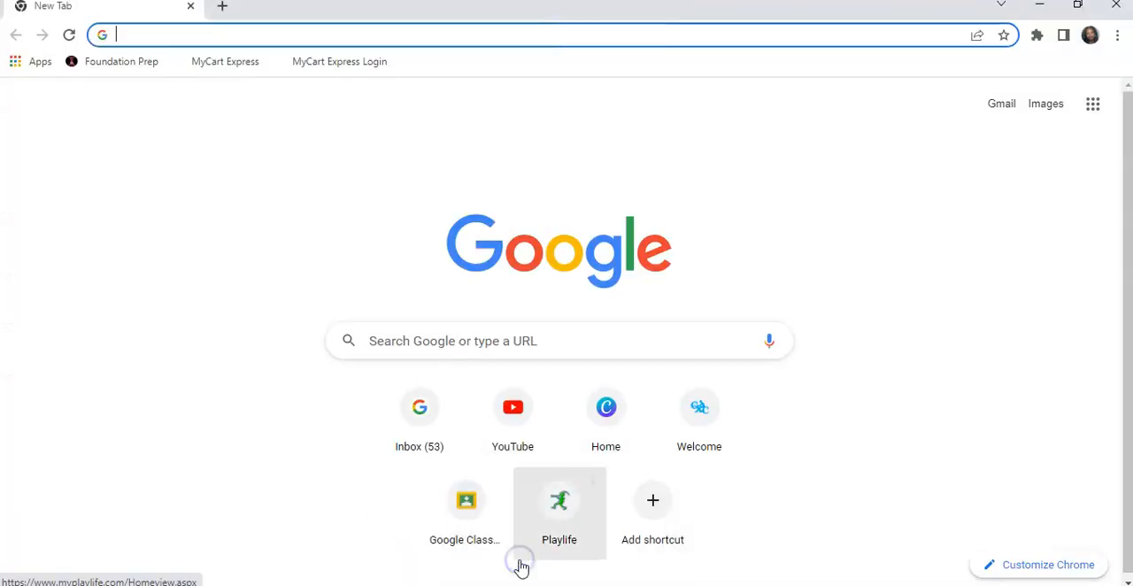
{"action": "left_click", "coordinate": [447, 340]}
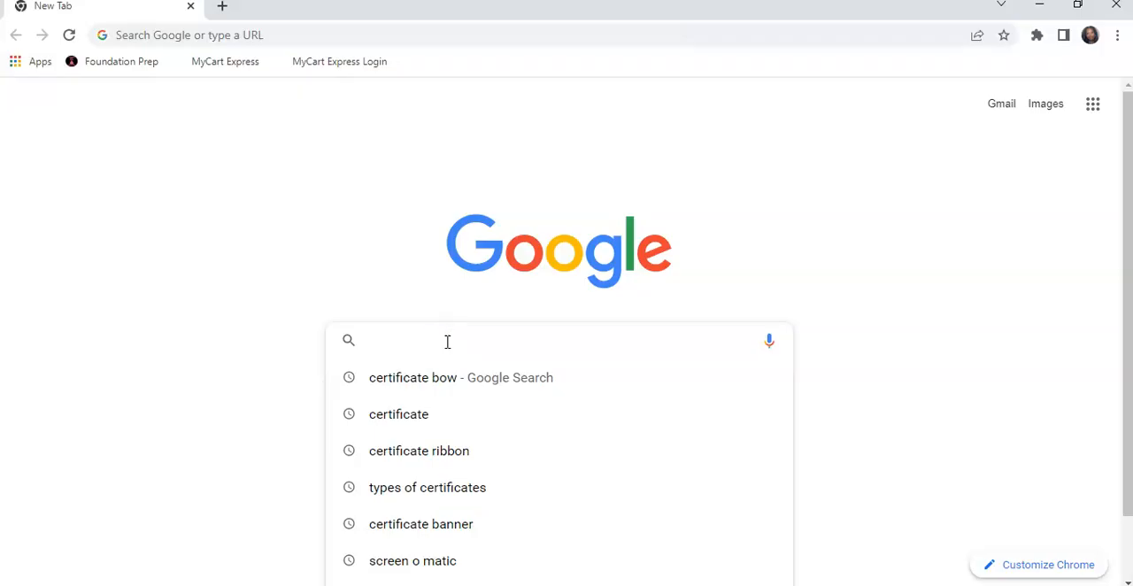
{"action": "type", "text": "certifica"}
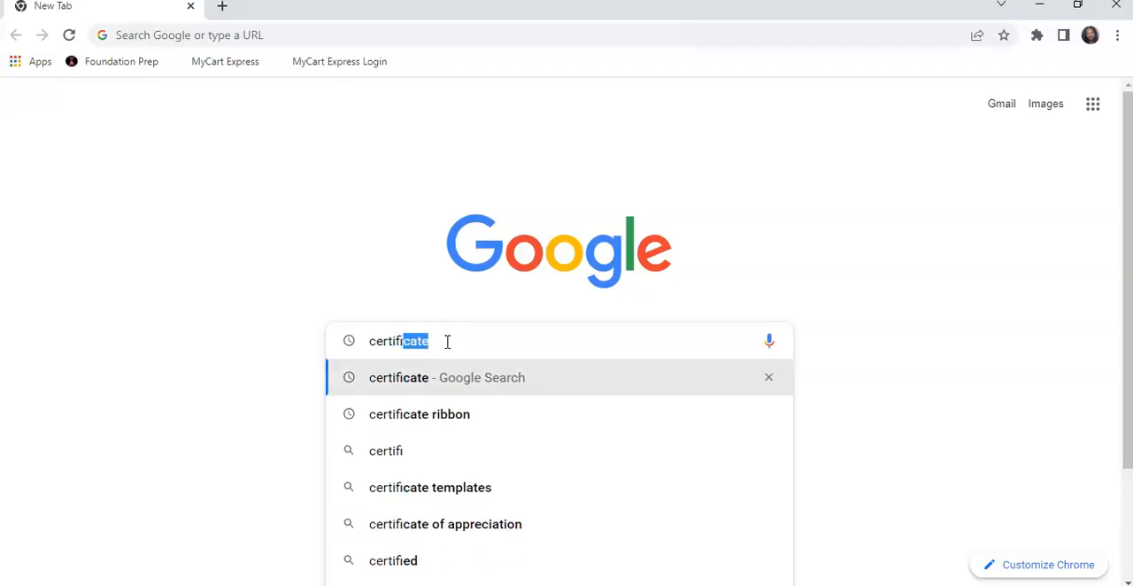
{"action": "type", "text": "te border"}
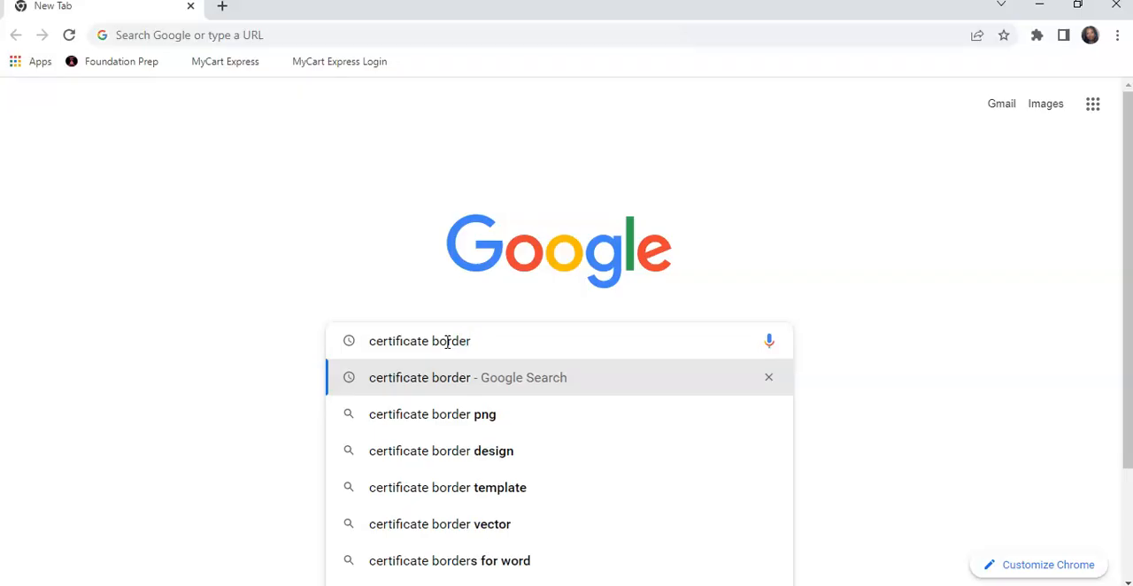
{"action": "type", "text": "s"}
{"action": "key", "text": "Return"}
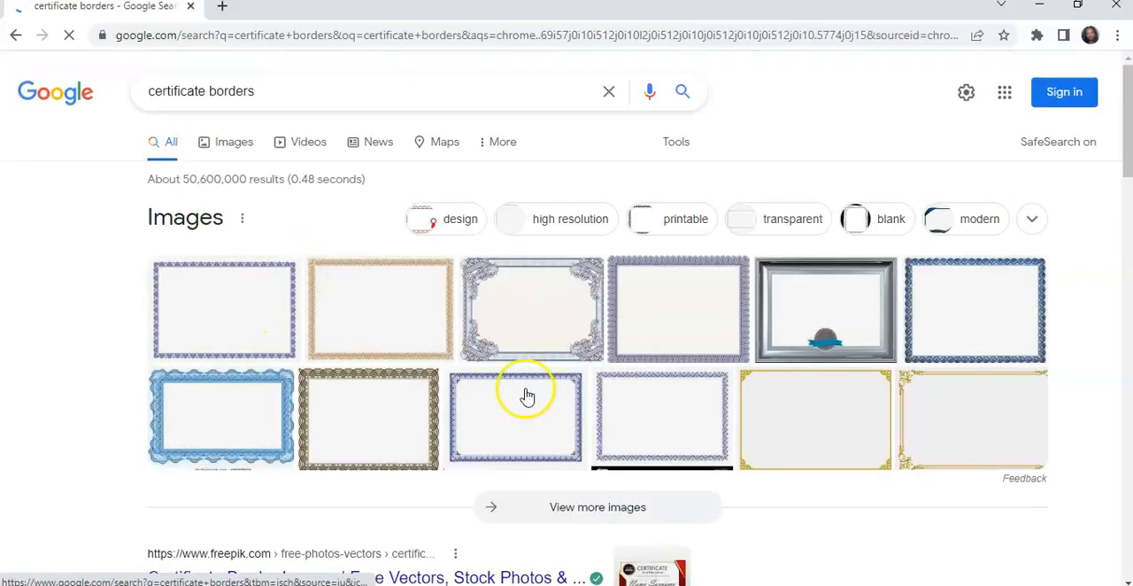
{"action": "left_click", "coordinate": [241, 142]}
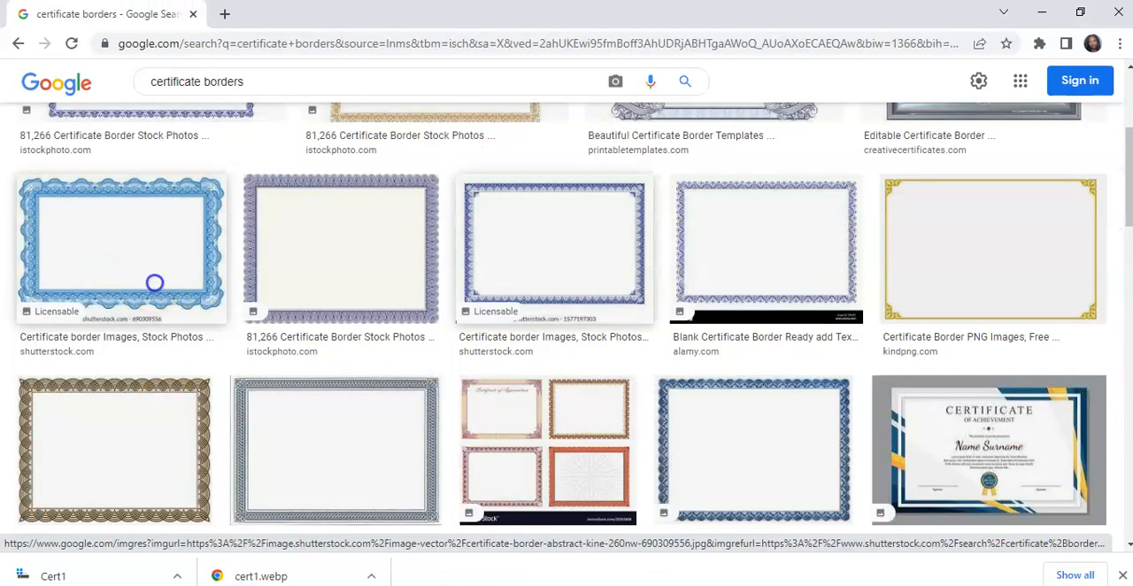
- Find the blue scalloped certificate border from iStock in the image results and copy its enlarged preview image
{"action": "scroll", "coordinate": [155, 282], "scroll_direction": "down", "scroll_amount": 4}
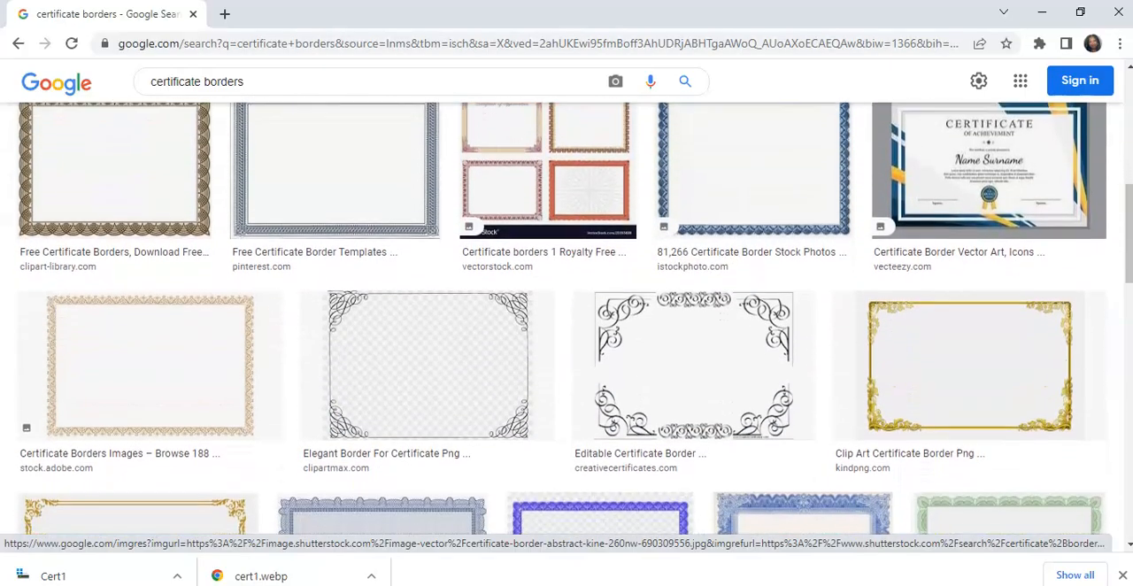
{"action": "scroll", "coordinate": [567, 319], "scroll_direction": "up", "scroll_amount": 3}
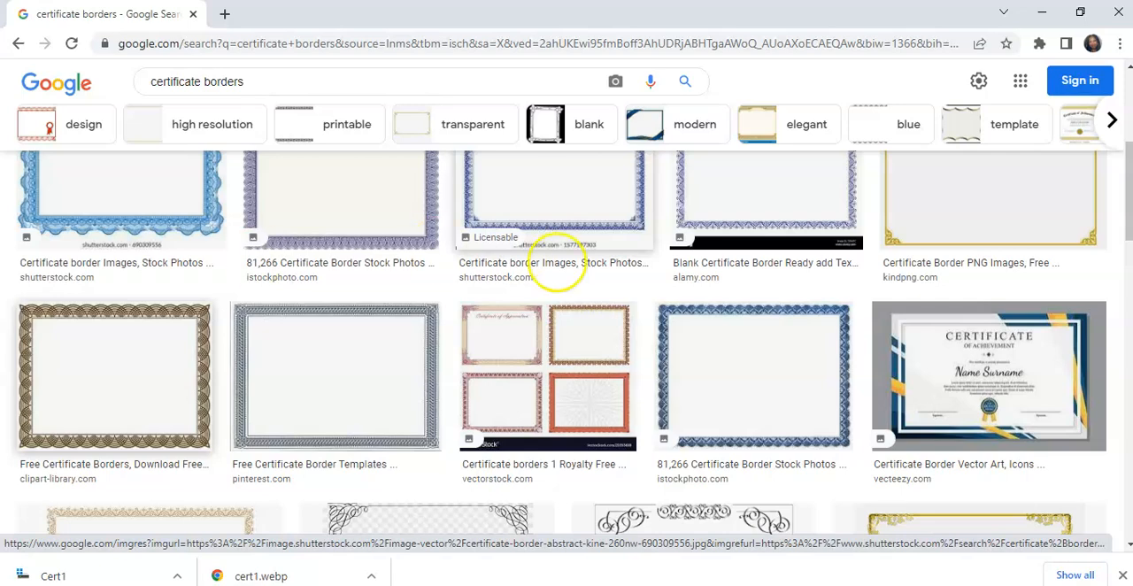
{"action": "left_click", "coordinate": [740, 339]}
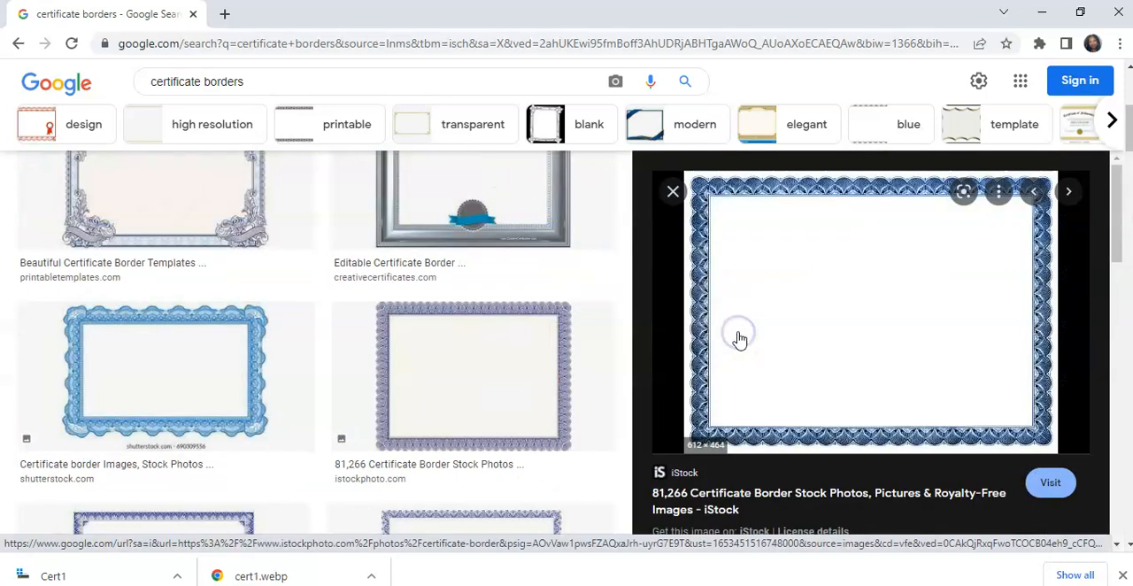
{"action": "left_click", "coordinate": [773, 280]}
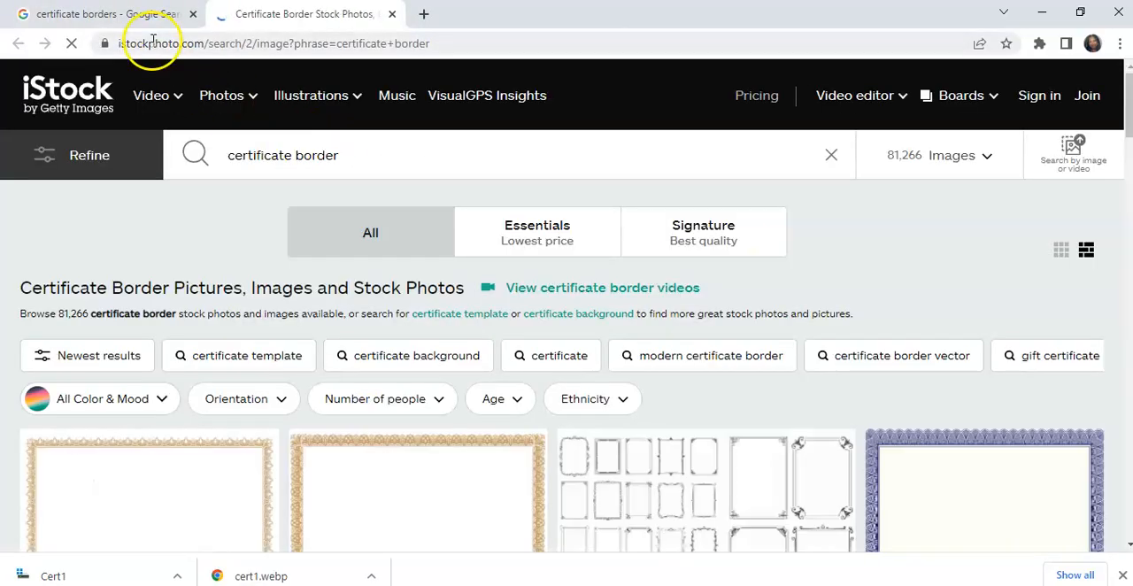
{"action": "left_click", "coordinate": [146, 14]}
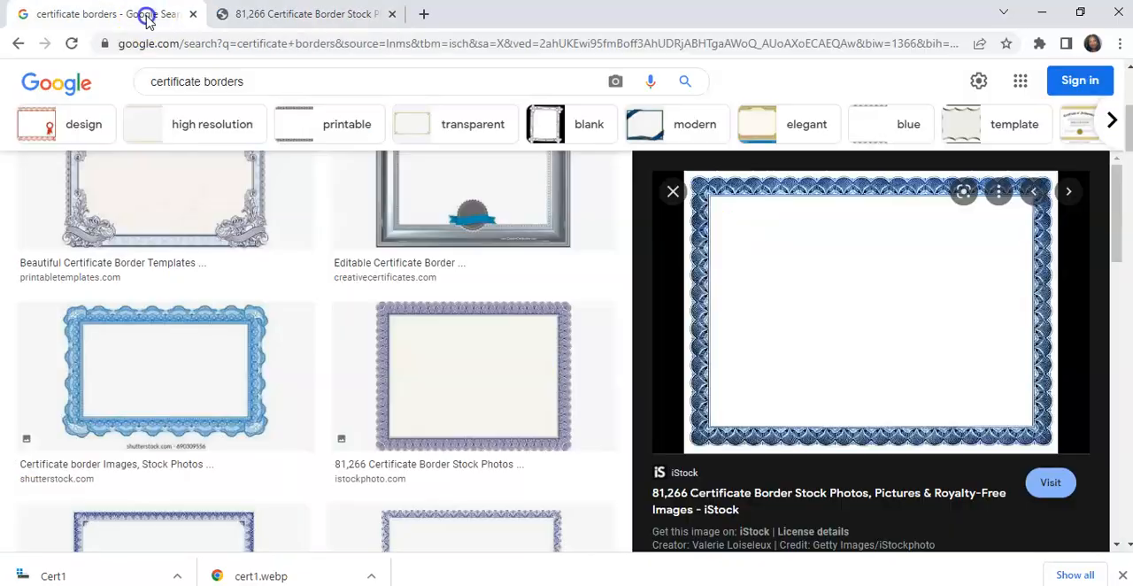
{"action": "right_click", "coordinate": [771, 310]}
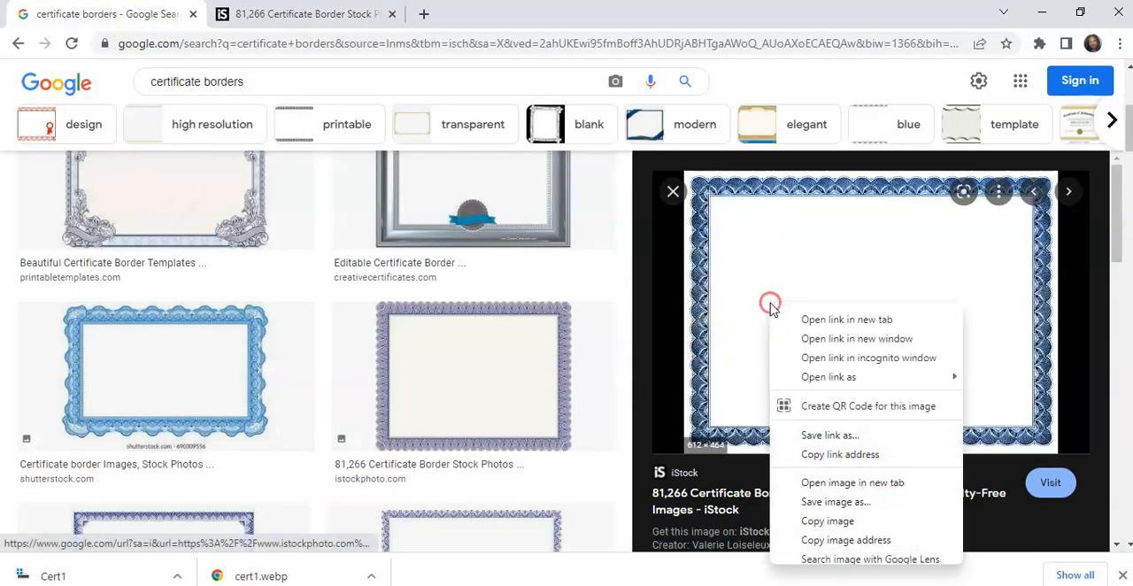
{"action": "left_click", "coordinate": [823, 521]}
- Return to the blank landscape document in Word and paste the copied border image
{"action": "mouse_move", "coordinate": [584, 585]}
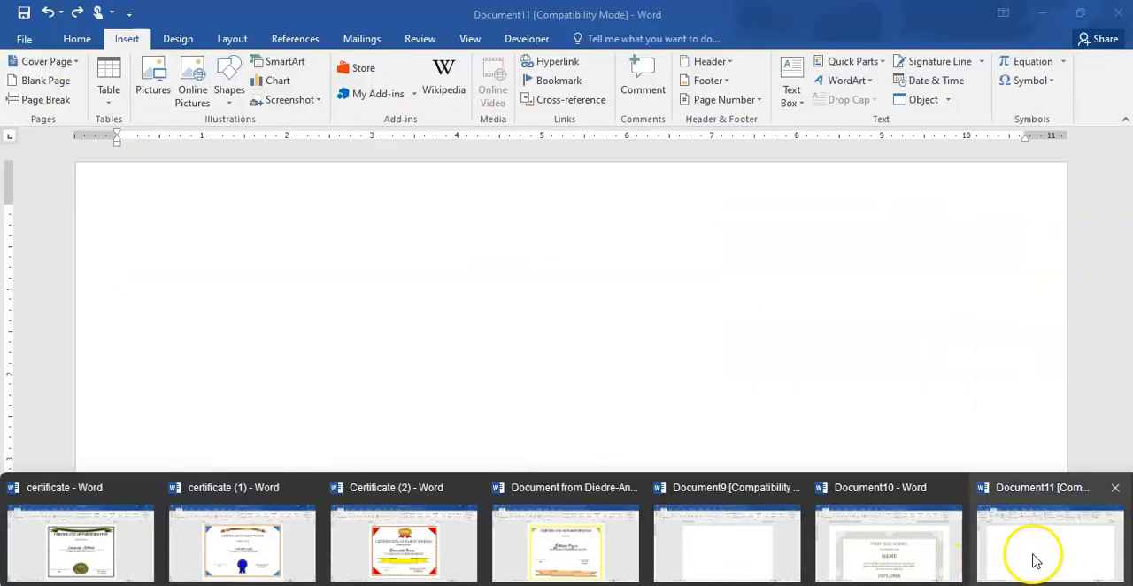
{"action": "left_click", "coordinate": [1036, 562]}
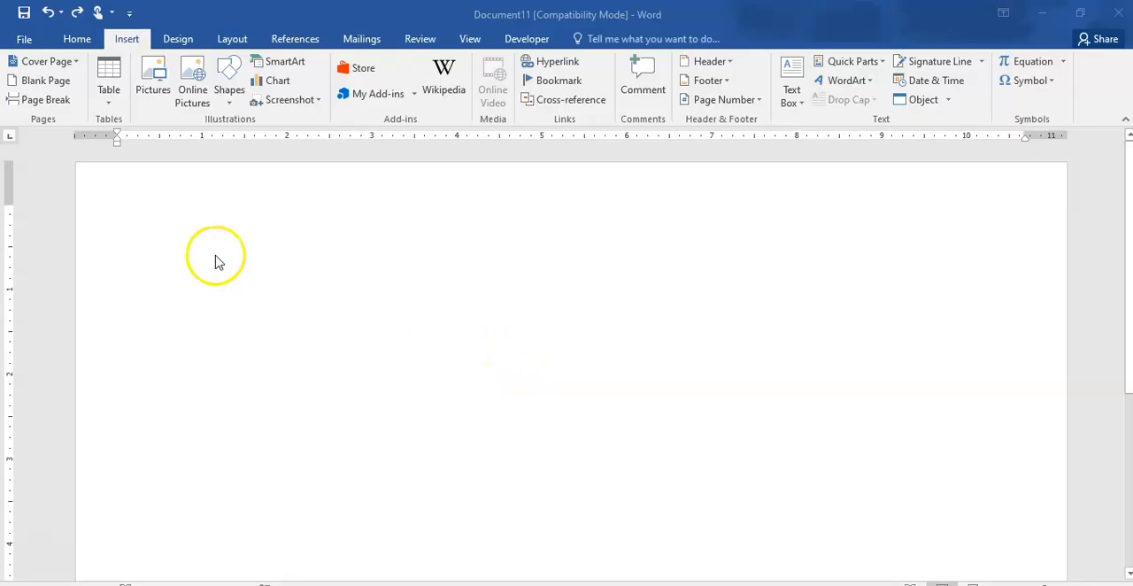
{"action": "left_click", "coordinate": [185, 263]}
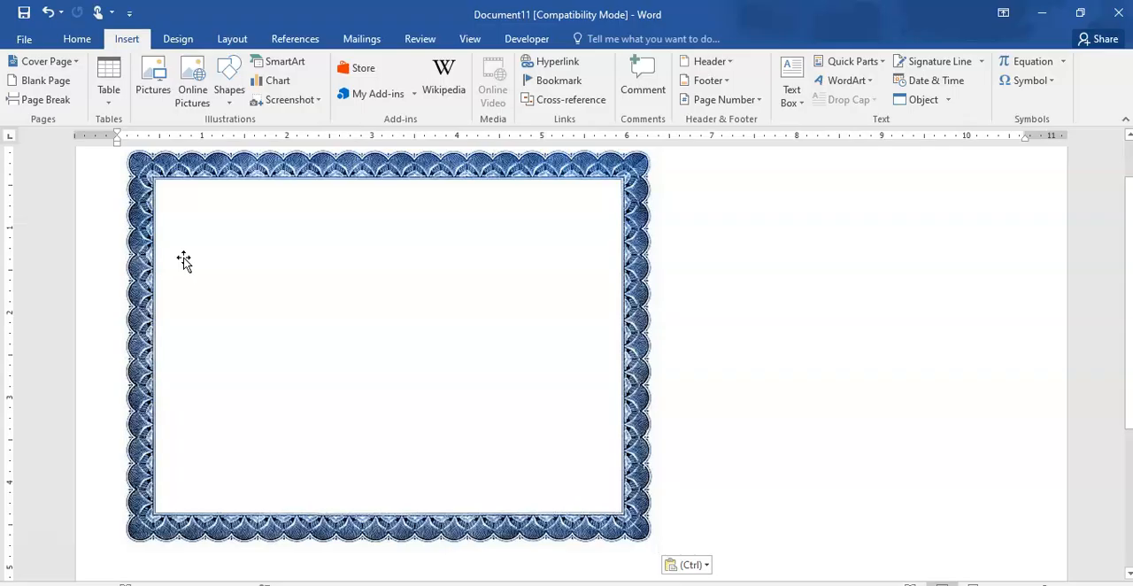
- Stretch the pasted border picture horizontally so that it spans the width of the landscape page
{"action": "left_click", "coordinate": [457, 390]}
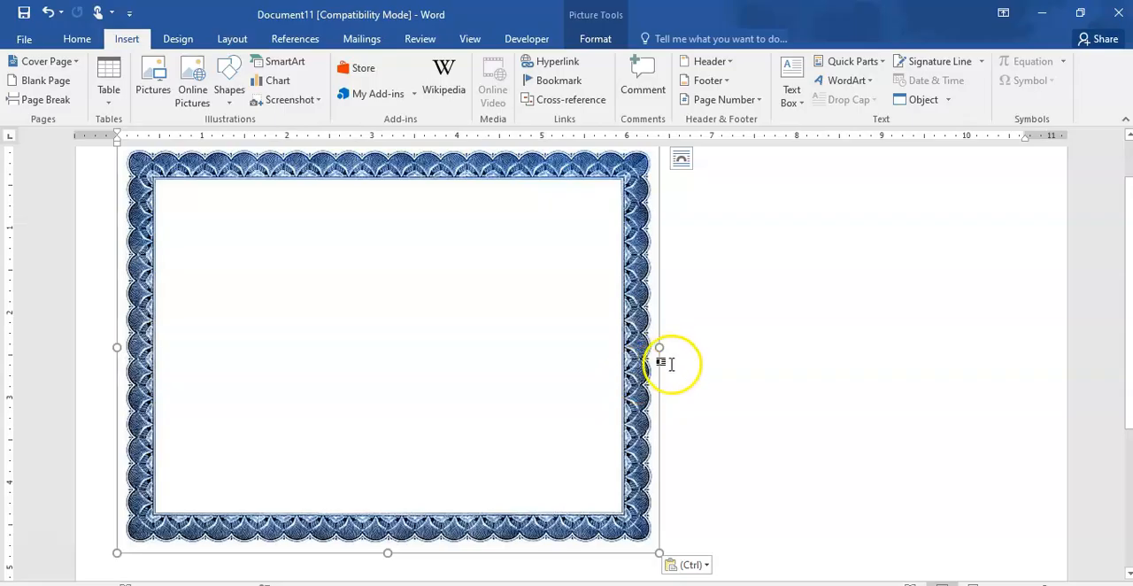
{"action": "left_click_drag", "start_coordinate": [659, 347], "coordinate": [1051, 362]}
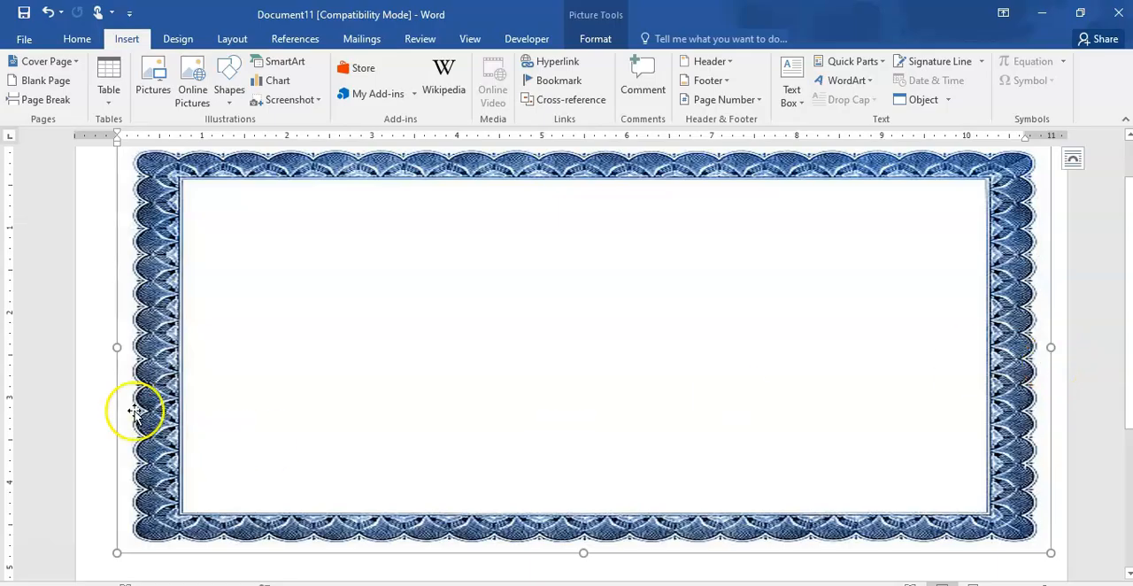
{"action": "left_click_drag", "start_coordinate": [116, 346], "coordinate": [80, 349]}
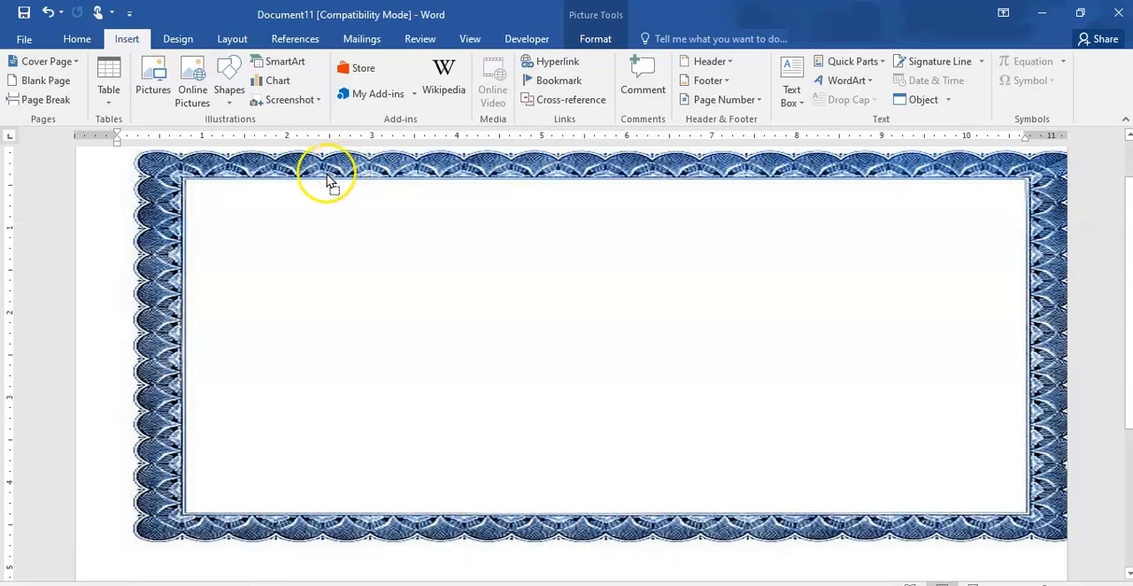
- Set the border picture's text wrapping to Square and move it to the left edge of the page
{"action": "scroll", "coordinate": [329, 177], "scroll_direction": "up", "scroll_amount": 1}
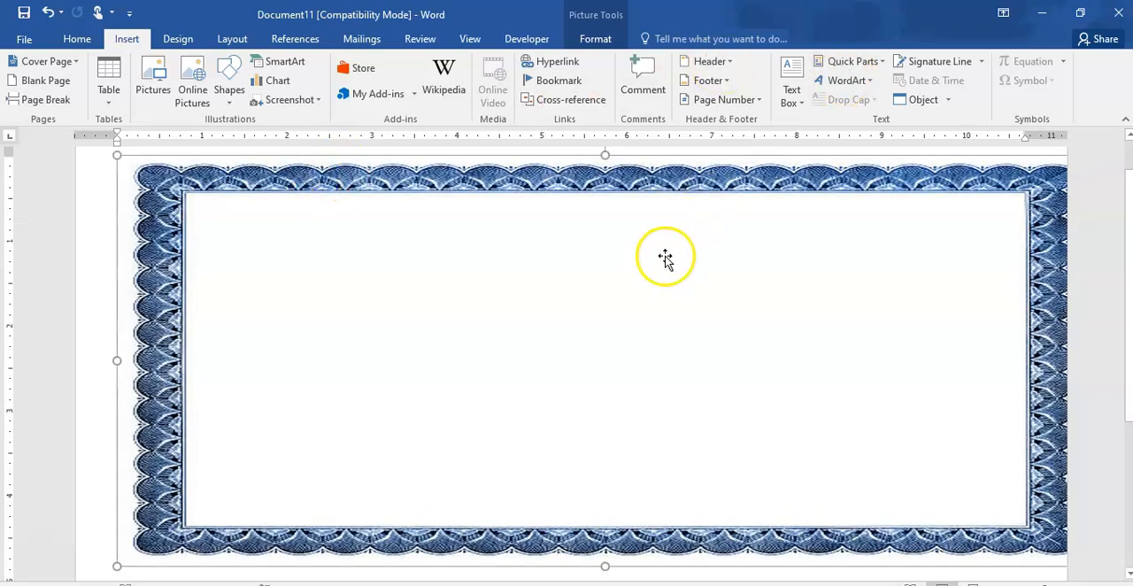
{"action": "left_click", "coordinate": [593, 41]}
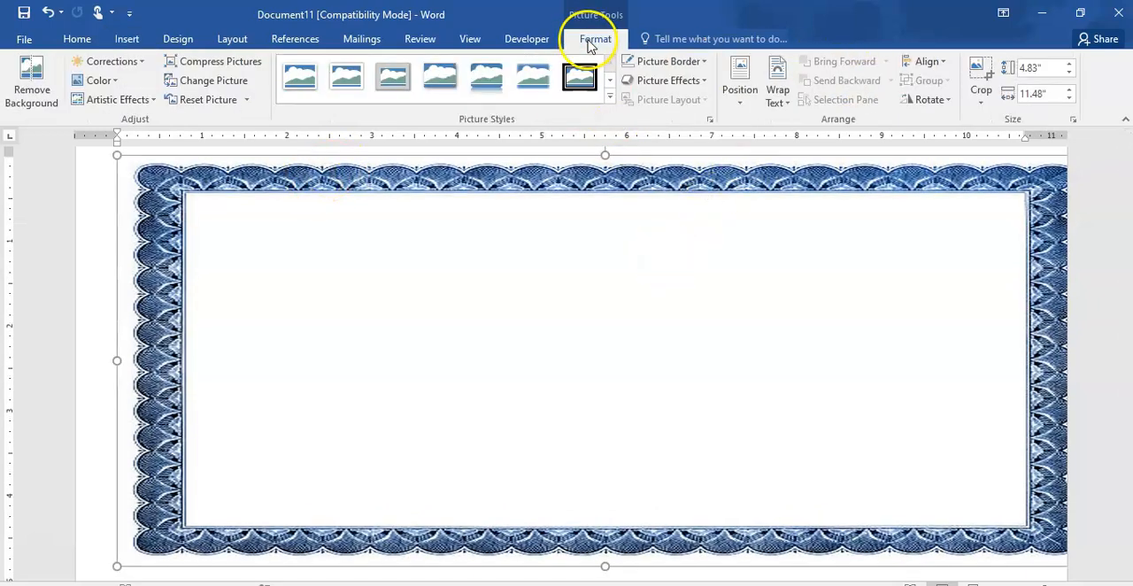
{"action": "left_click", "coordinate": [776, 96]}
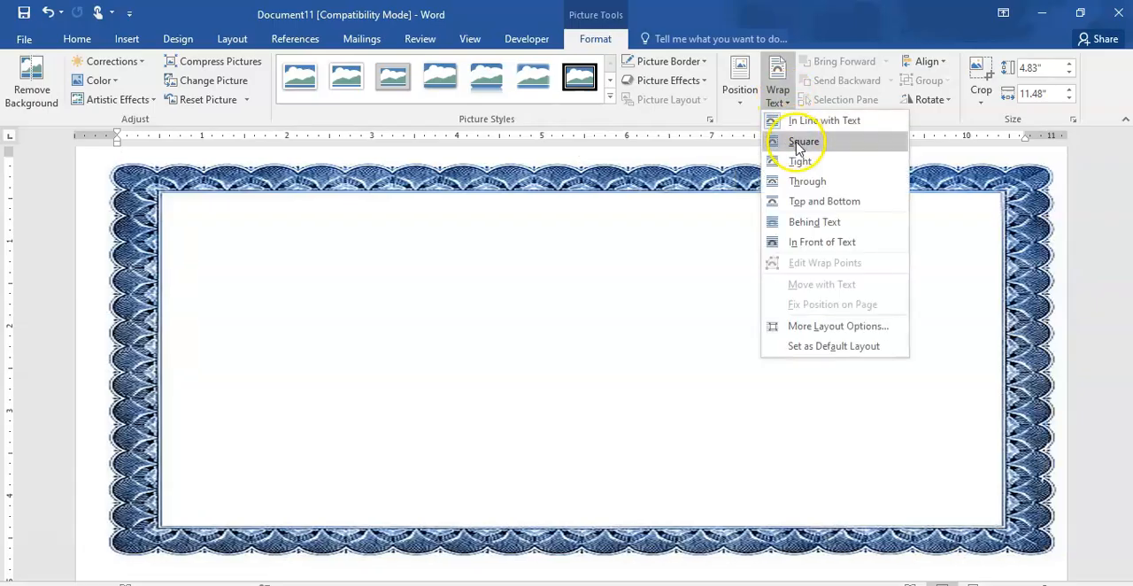
{"action": "left_click", "coordinate": [802, 144]}
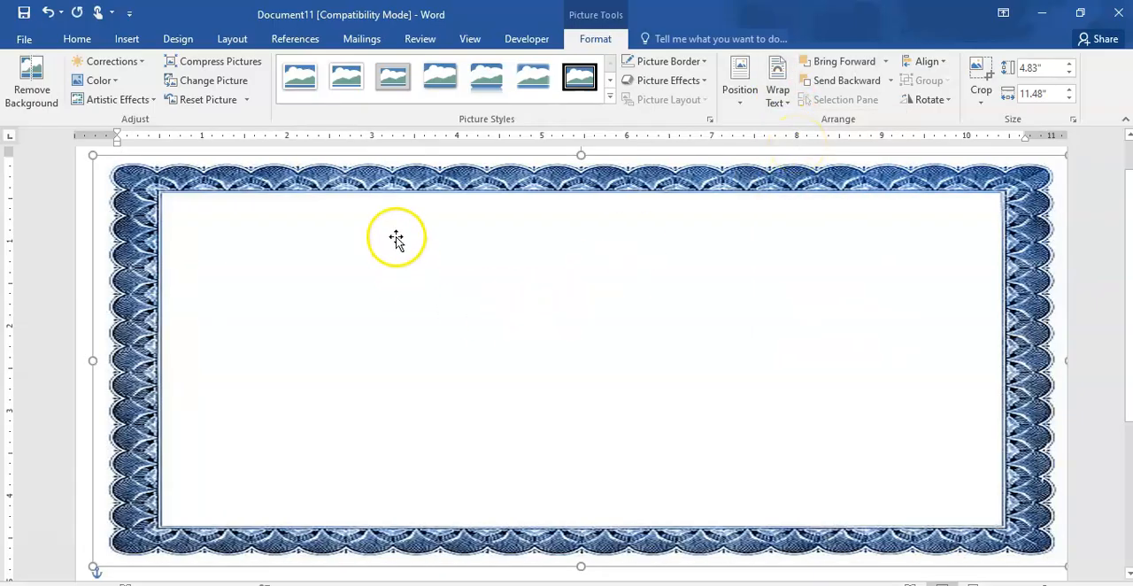
{"action": "left_click_drag", "start_coordinate": [390, 215], "coordinate": [367, 220]}
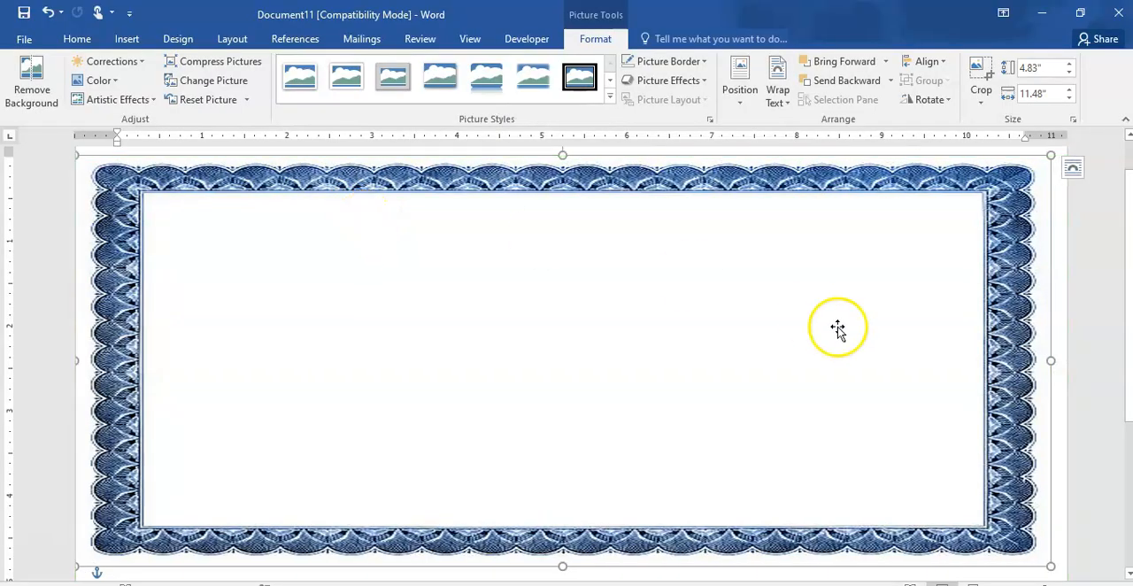
- Widen the border picture to about 11.65" and extend its lower edge to make it about 7.23" tall
{"action": "left_click_drag", "start_coordinate": [1051, 362], "coordinate": [1064, 363]}
{"action": "scroll", "coordinate": [1126, 329], "scroll_direction": "down", "scroll_amount": 3}
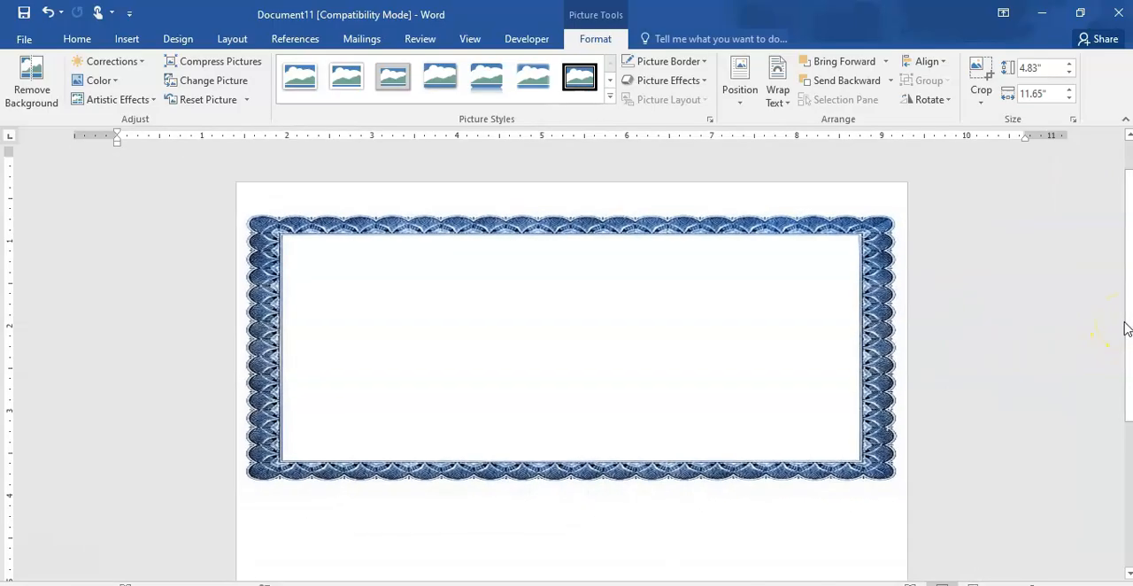
{"action": "left_click", "coordinate": [709, 443]}
{"action": "left_click_drag", "start_coordinate": [571, 466], "coordinate": [572, 582]}
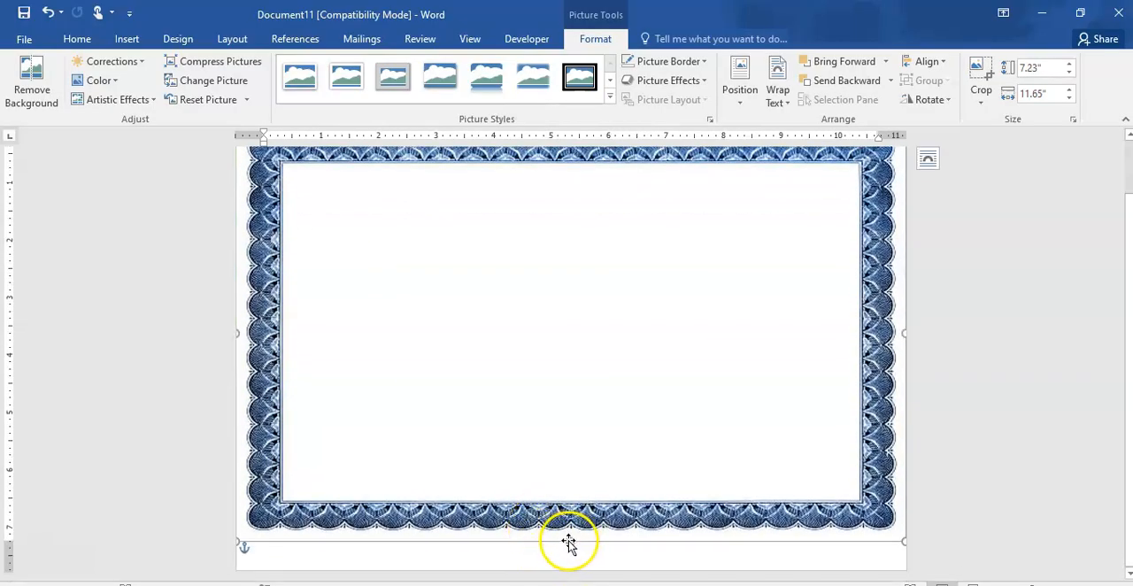
- Move the border picture lower on the page and extend its upper edge for a height of about 7.8"
{"action": "left_click_drag", "start_coordinate": [561, 412], "coordinate": [577, 513]}
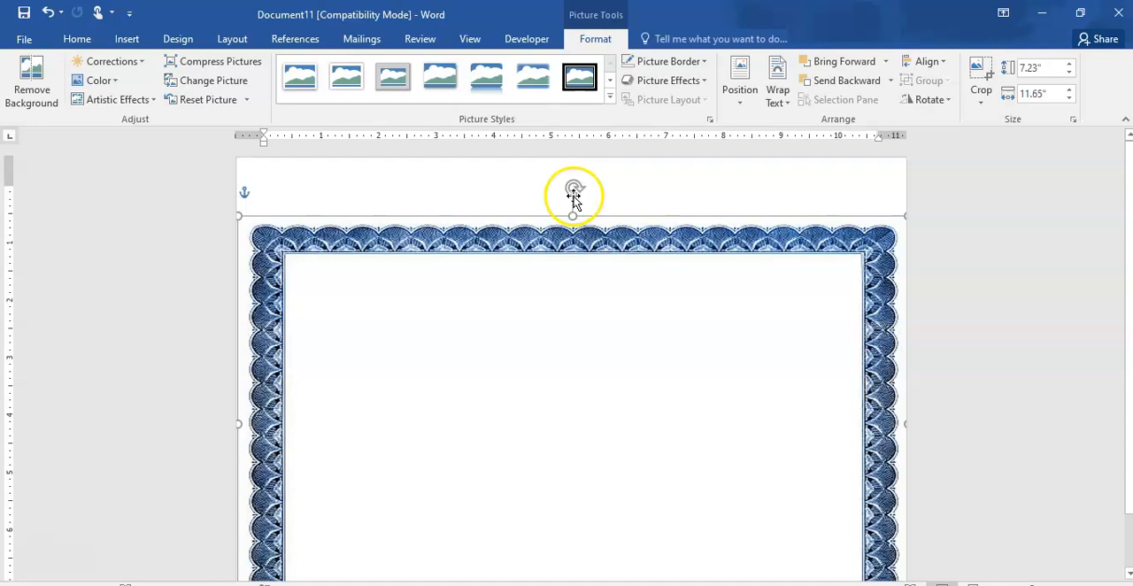
{"action": "left_click_drag", "start_coordinate": [573, 217], "coordinate": [567, 165]}
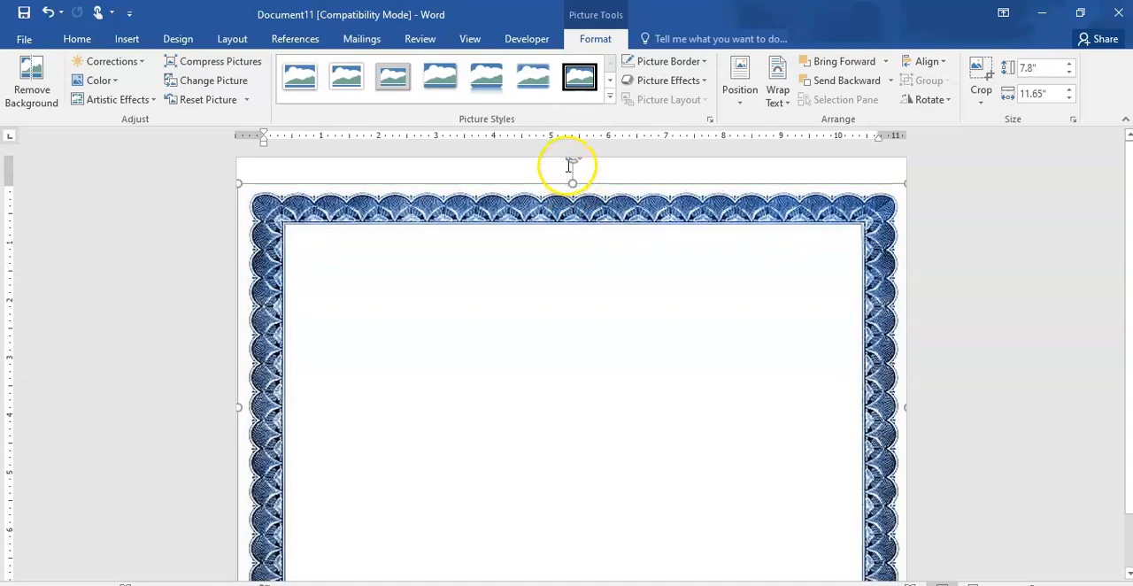
{"action": "left_click", "coordinate": [1013, 248]}
{"action": "scroll", "coordinate": [1014, 248], "scroll_direction": "down", "scroll_amount": 5}
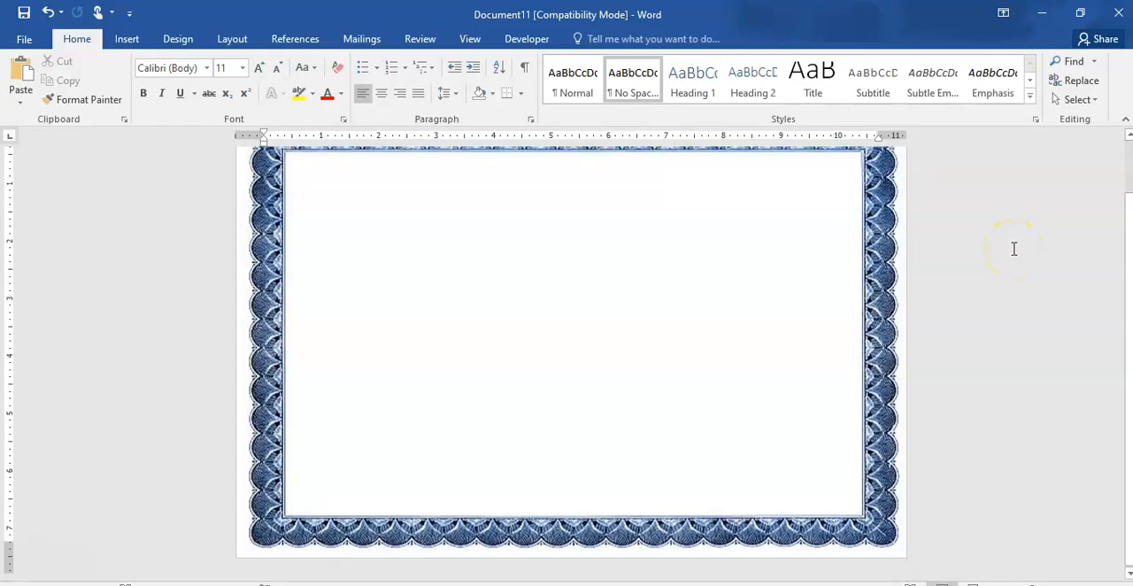
{"action": "scroll", "coordinate": [1013, 249], "scroll_direction": "up", "scroll_amount": 5}
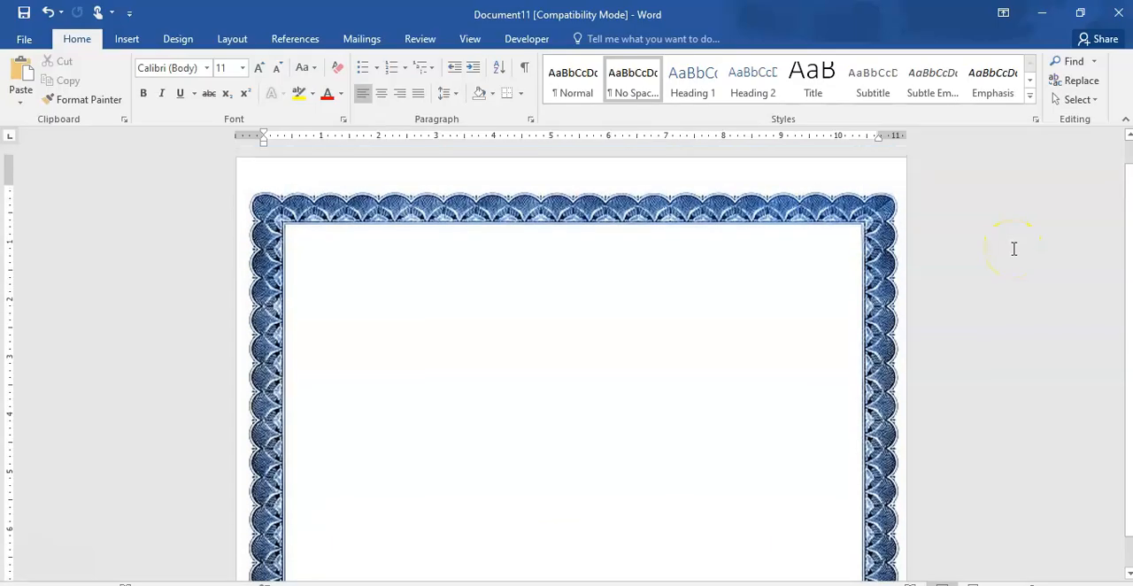
{"action": "left_click", "coordinate": [576, 295]}
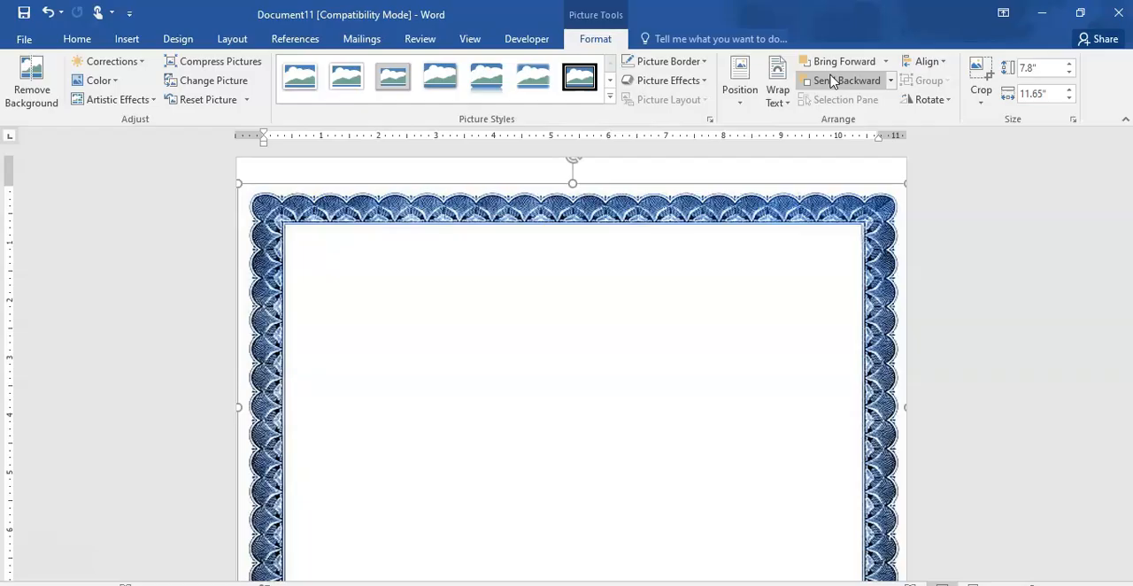
- Create a new blank document and switch back to Document11 with the border picture
{"action": "key", "text": "ctrl+n"}
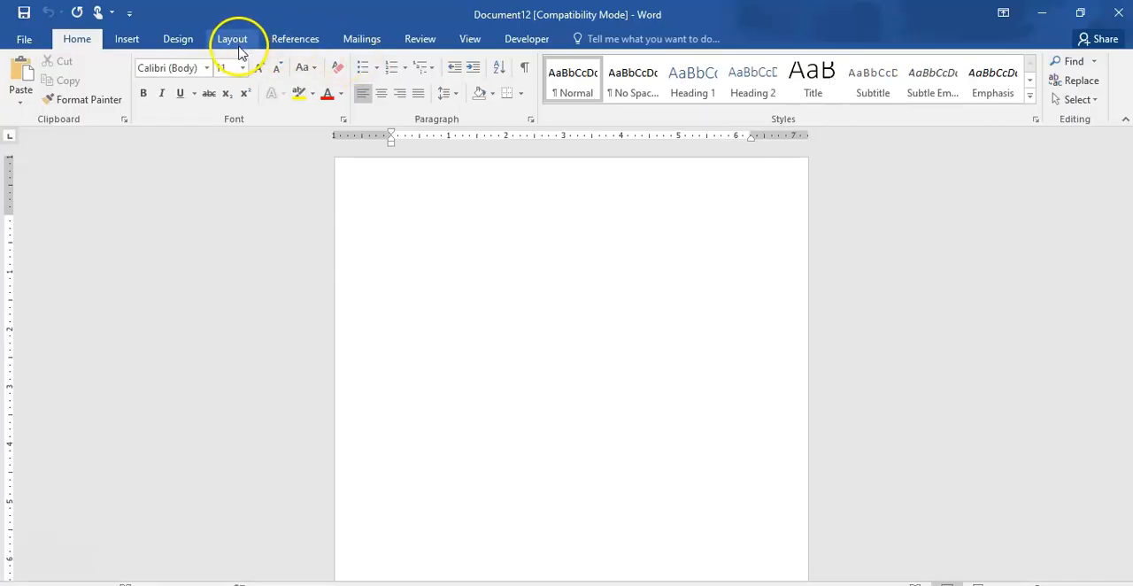
{"action": "mouse_move", "coordinate": [531, 584]}
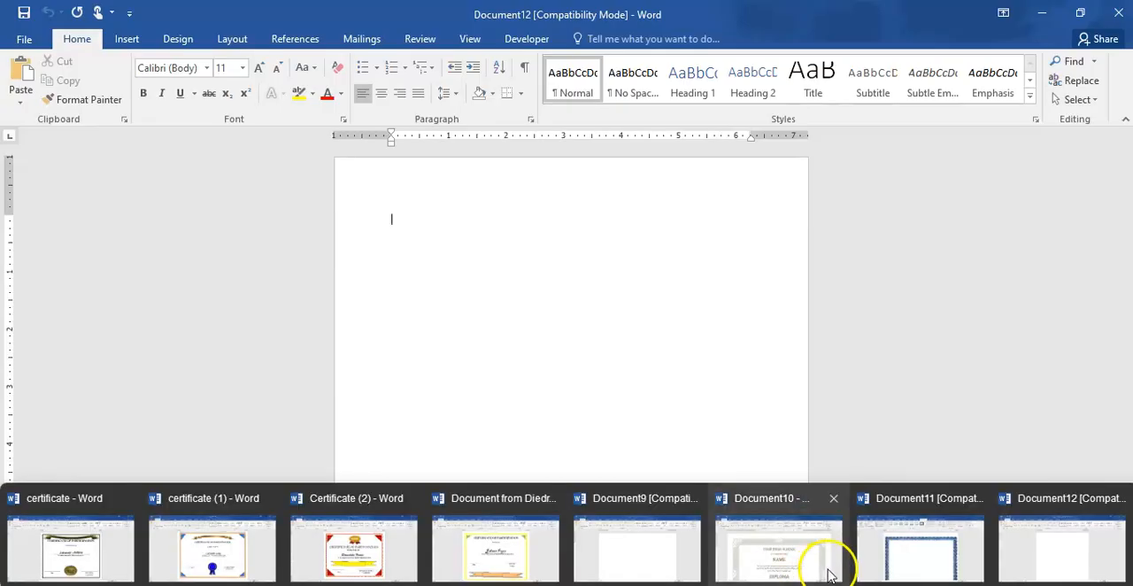
{"action": "left_click", "coordinate": [929, 558]}
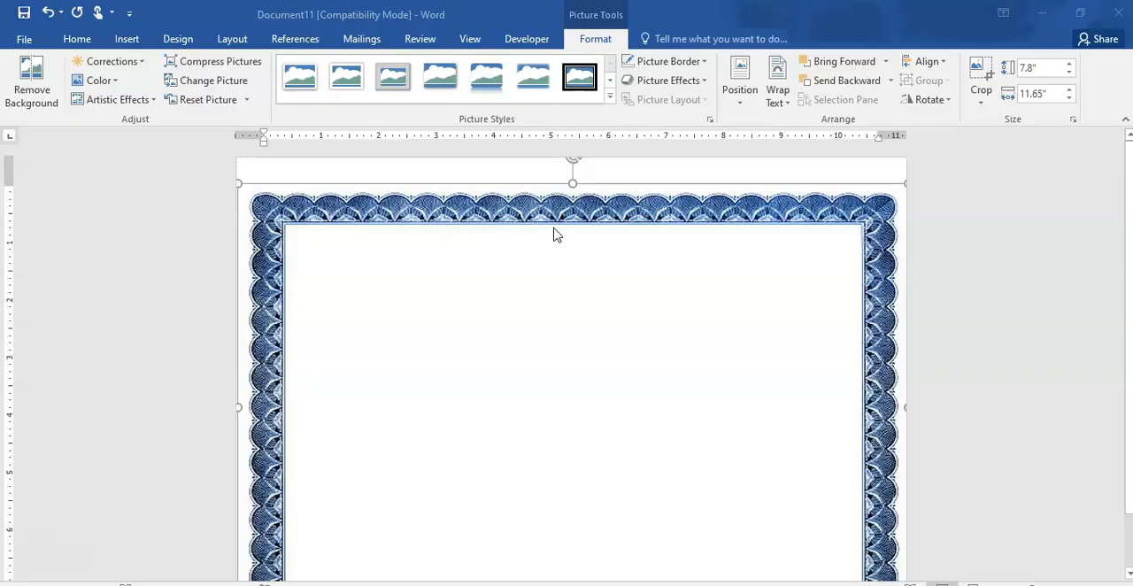
- Undo the border picture's resizing, moving, wrapping and pasting until the landscape page is blank
{"action": "left_click", "coordinate": [49, 12]}
{"action": "left_click", "coordinate": [48, 13]}
{"action": "left_click", "coordinate": [48, 12]}
{"action": "left_click", "coordinate": [49, 12]}
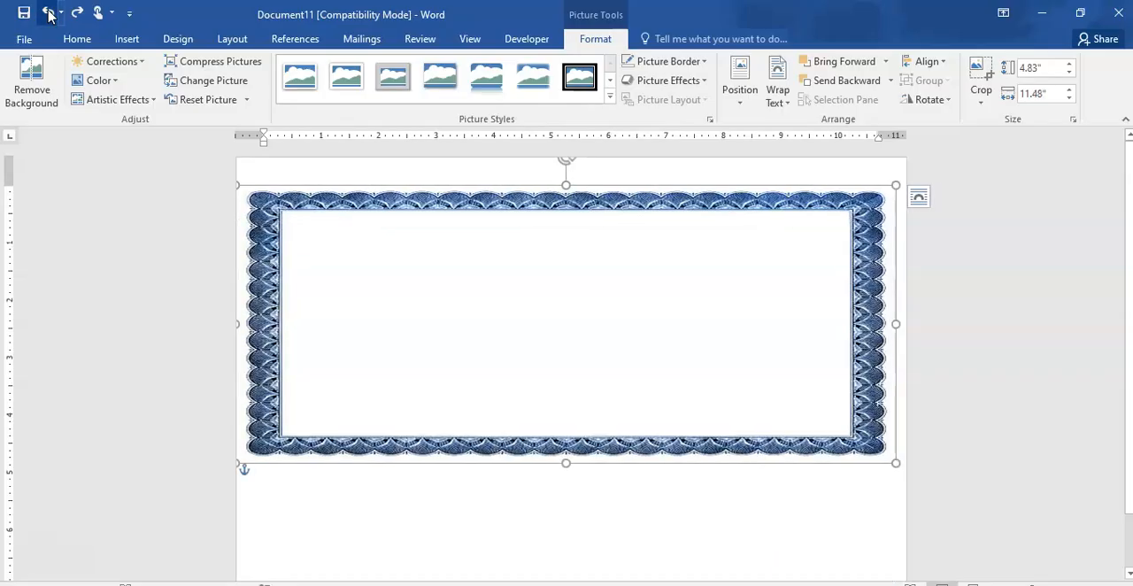
{"action": "left_click", "coordinate": [49, 12]}
{"action": "left_click", "coordinate": [49, 12]}
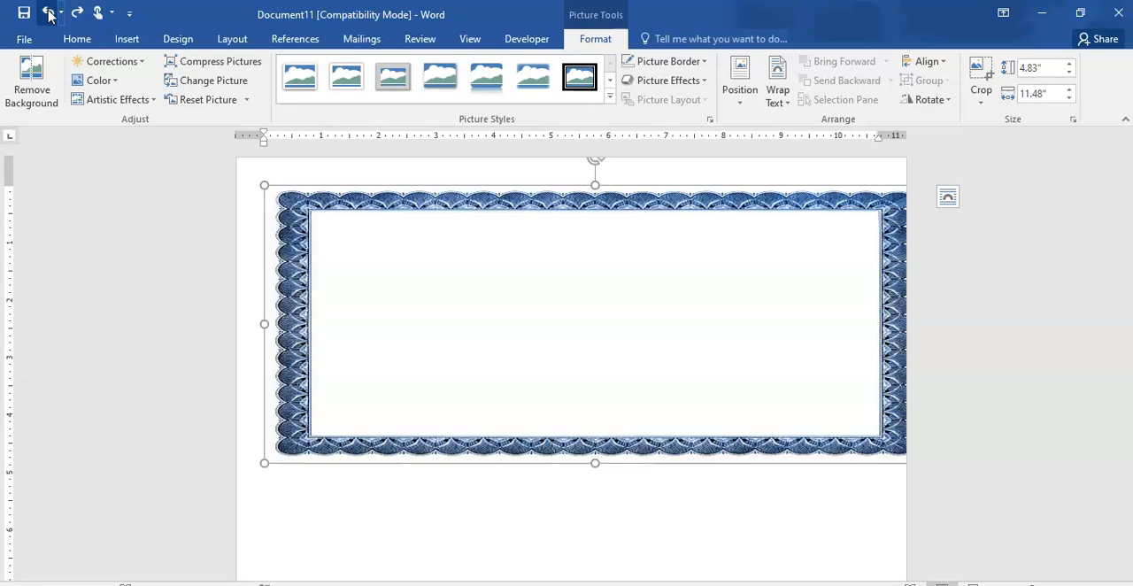
{"action": "left_click", "coordinate": [48, 12]}
{"action": "left_click", "coordinate": [49, 12]}
{"action": "left_click", "coordinate": [49, 12]}
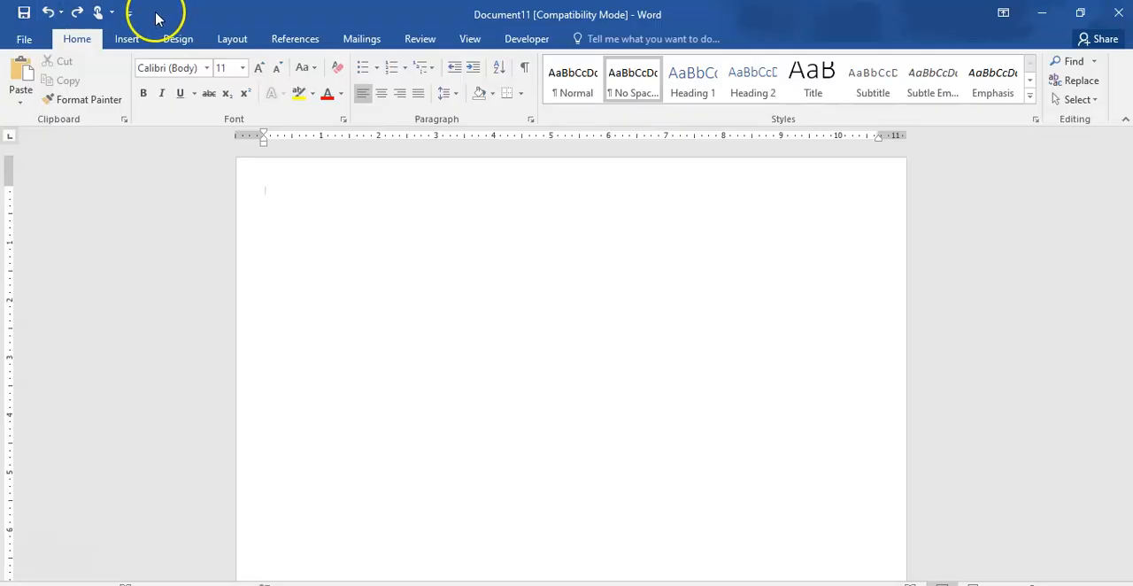
- Open the page border settings and choose the black art border with stepped, double-line corners
{"action": "left_click", "coordinate": [170, 45]}
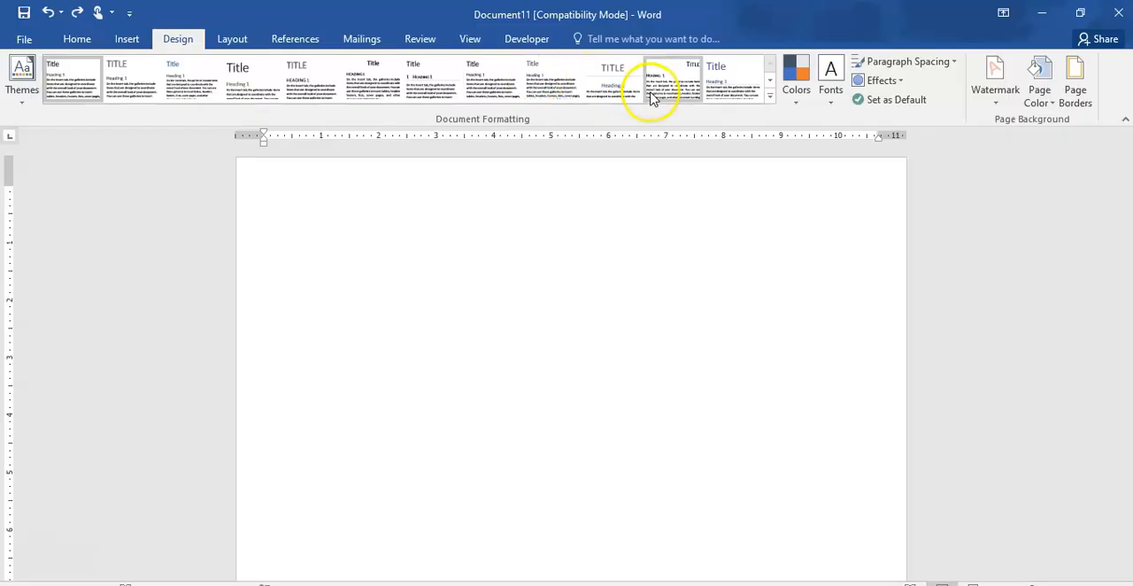
{"action": "left_click", "coordinate": [1078, 96]}
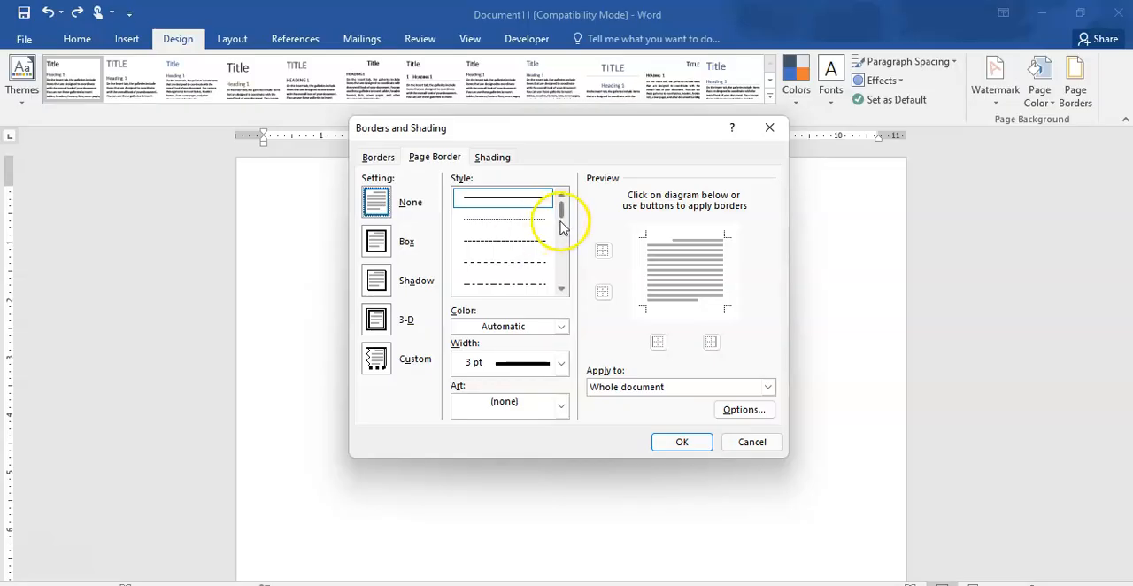
{"action": "mouse_move", "coordinate": [563, 220]}
{"action": "left_mouse_down"}
{"action": "mouse_move", "coordinate": [568, 285]}
{"action": "mouse_move", "coordinate": [565, 255]}
{"action": "left_mouse_up"}
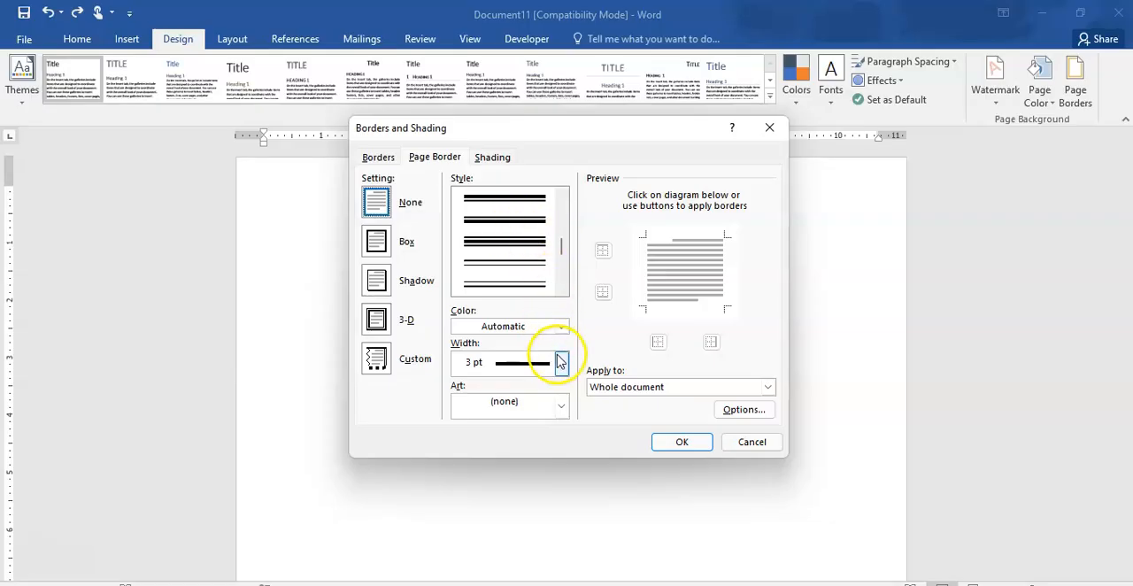
{"action": "left_click", "coordinate": [561, 405]}
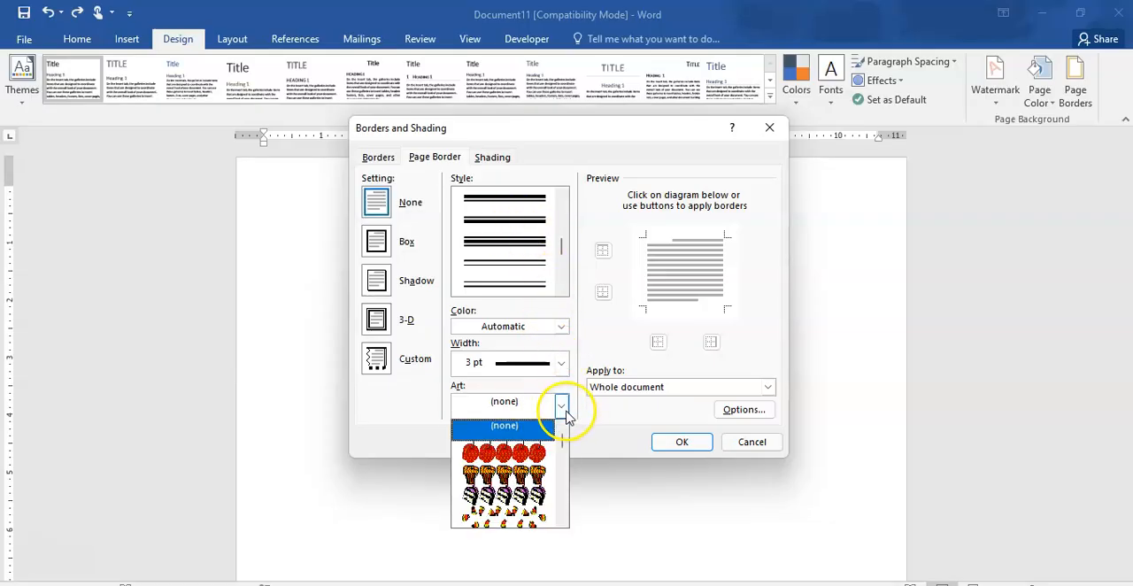
{"action": "left_click_drag", "start_coordinate": [566, 451], "coordinate": [574, 487]}
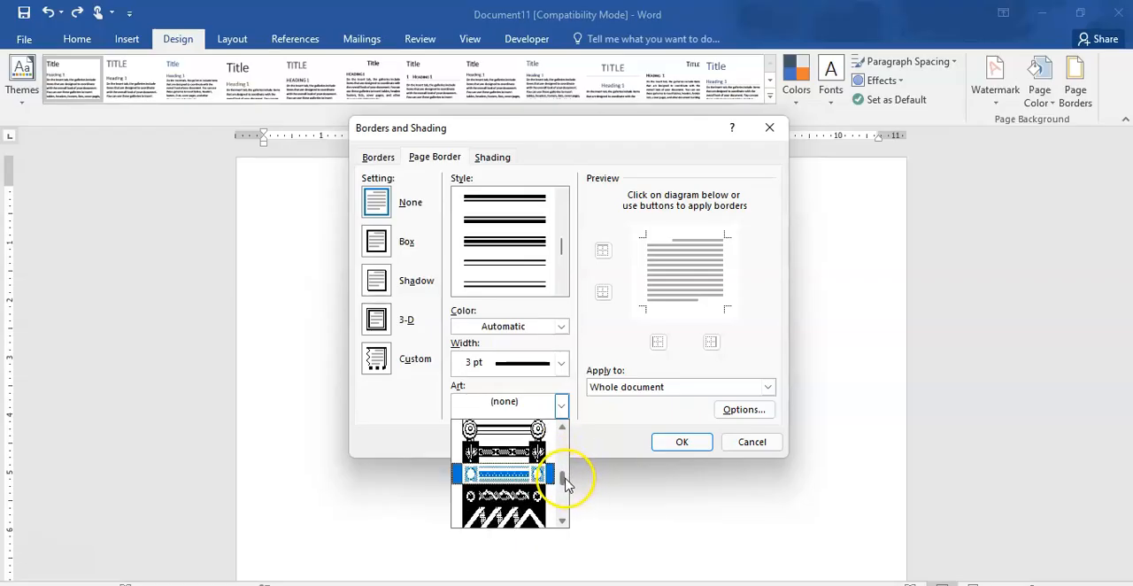
{"action": "left_click_drag", "start_coordinate": [567, 483], "coordinate": [567, 497]}
{"action": "left_click", "coordinate": [533, 482]}
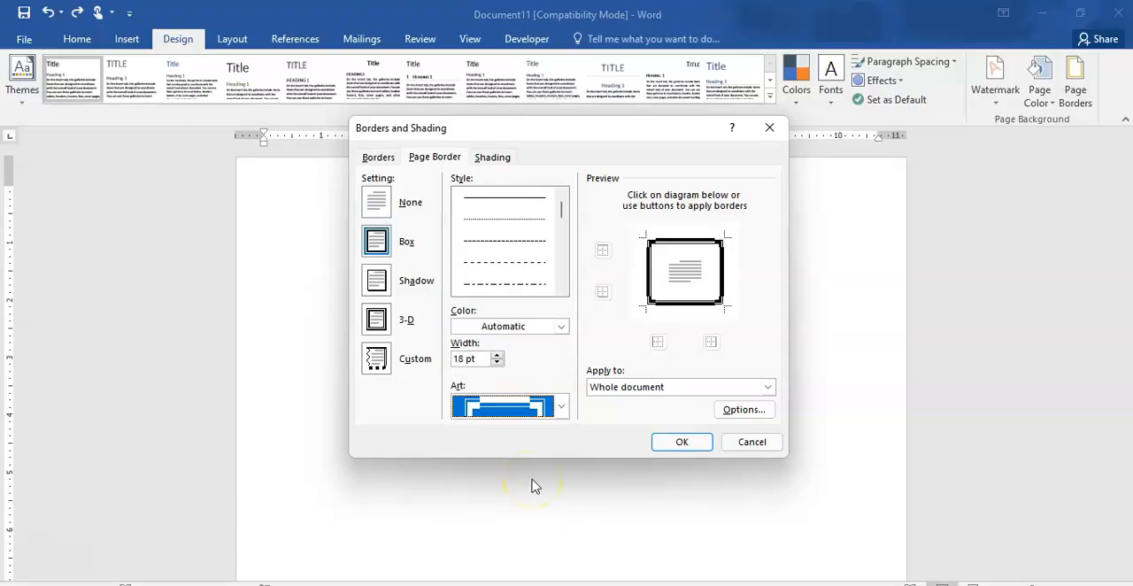
- Replace the art border with the ornate black design that has decorative square corner ornaments
{"action": "left_click", "coordinate": [561, 405]}
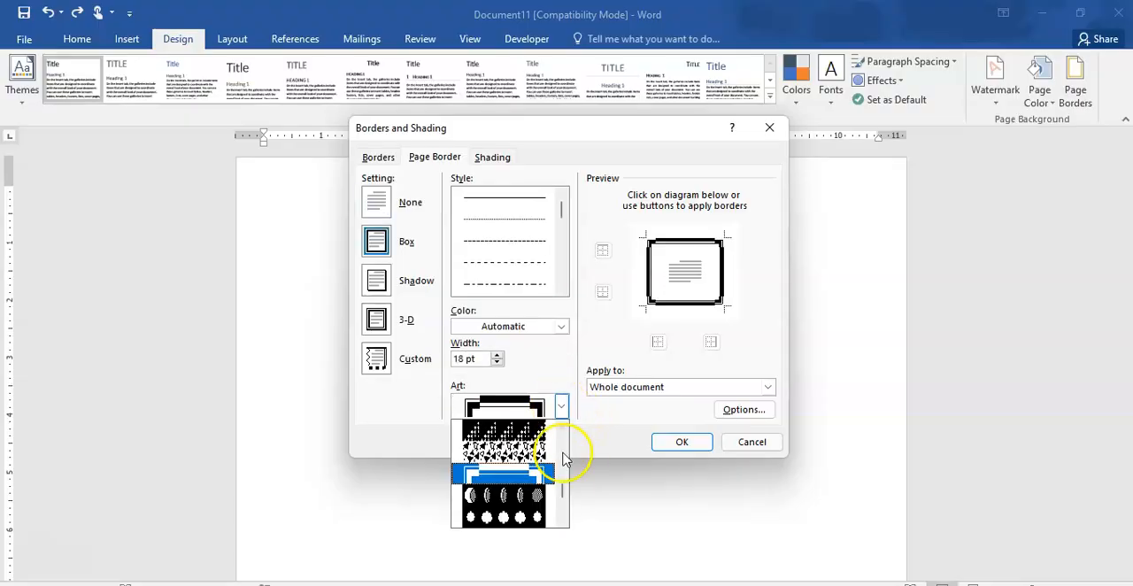
{"action": "left_click_drag", "start_coordinate": [567, 491], "coordinate": [561, 482]}
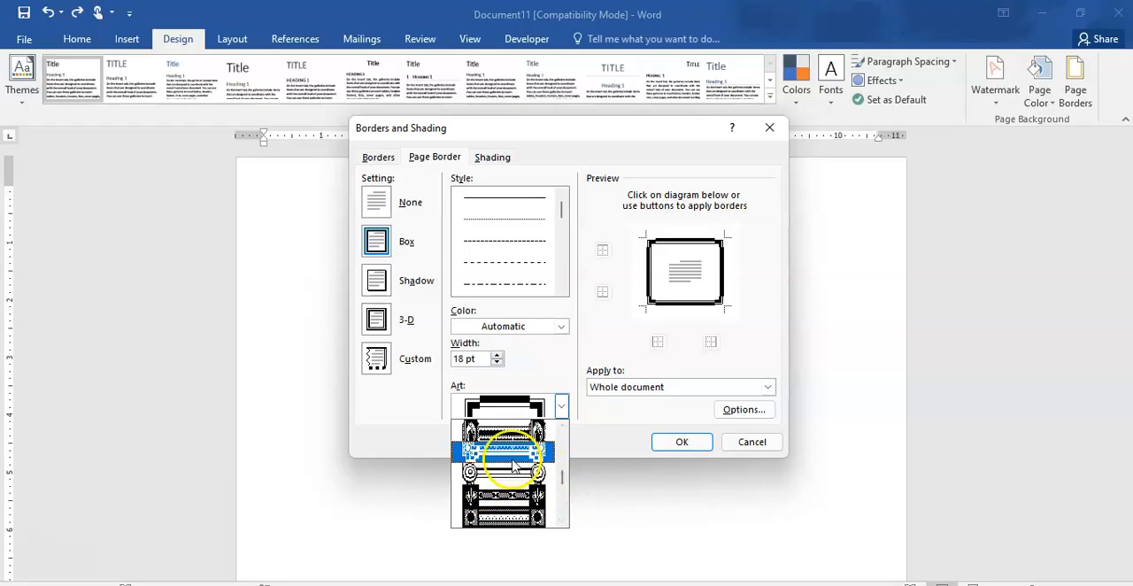
{"action": "left_click", "coordinate": [514, 453]}
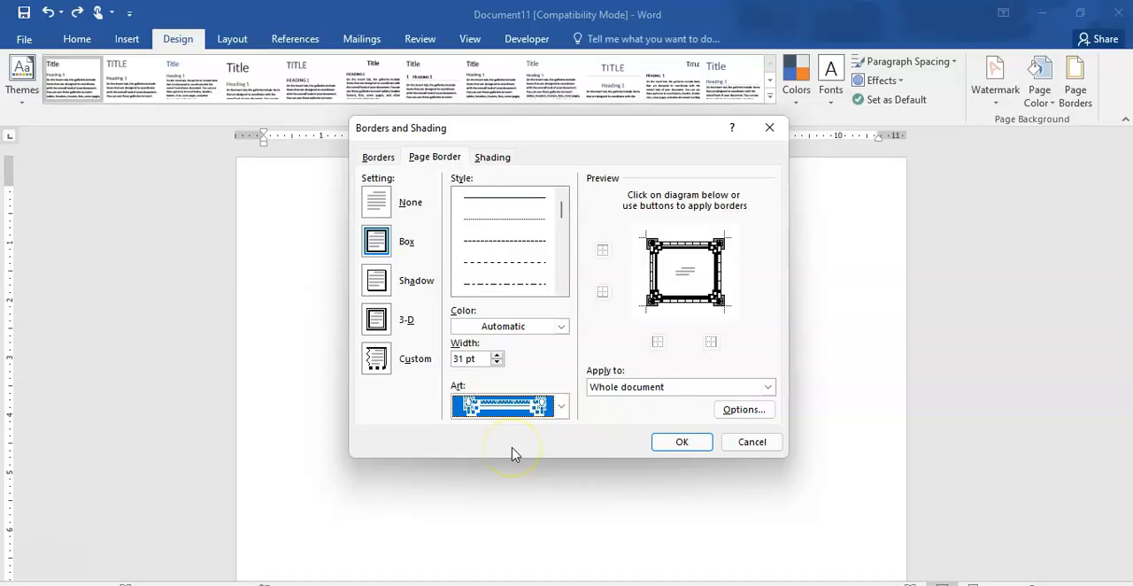
{"action": "left_click", "coordinate": [560, 406]}
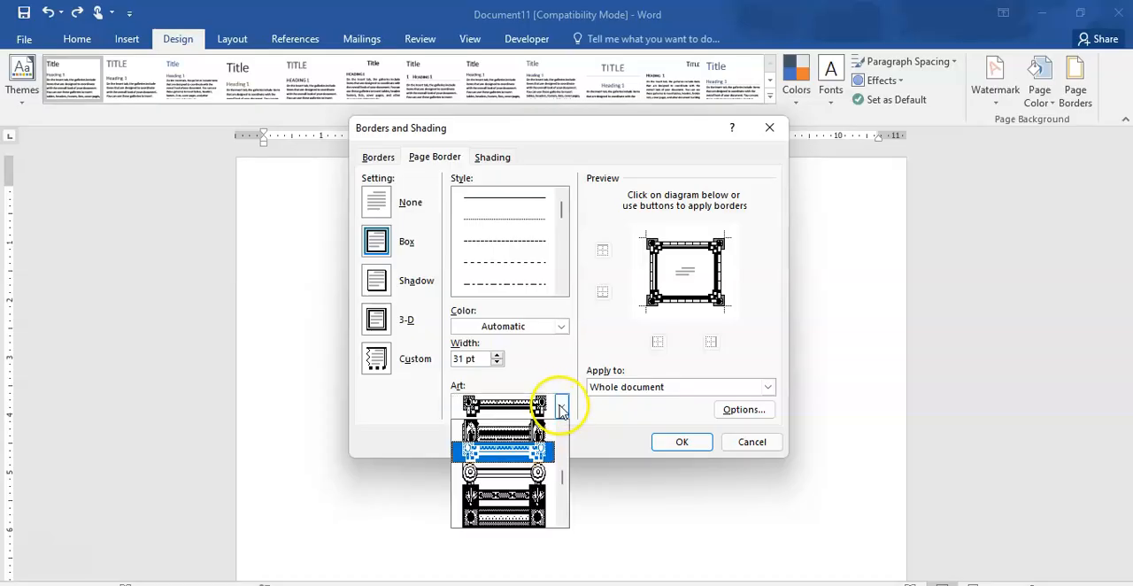
{"action": "left_click", "coordinate": [520, 458]}
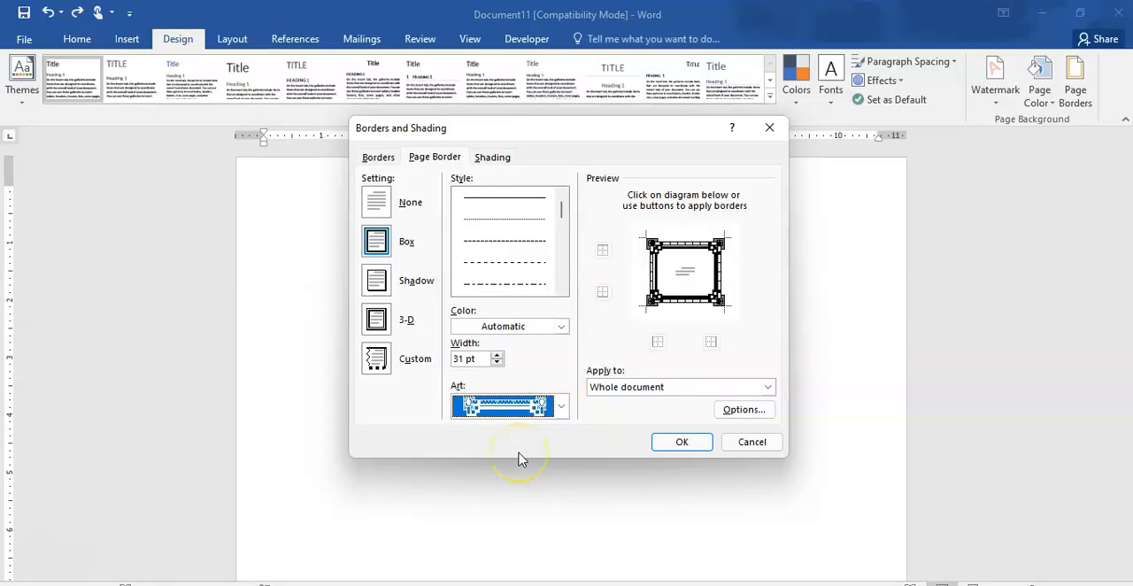
- Browse the available page border art designs while keeping the chosen ornate border
{"action": "left_click", "coordinate": [561, 405]}
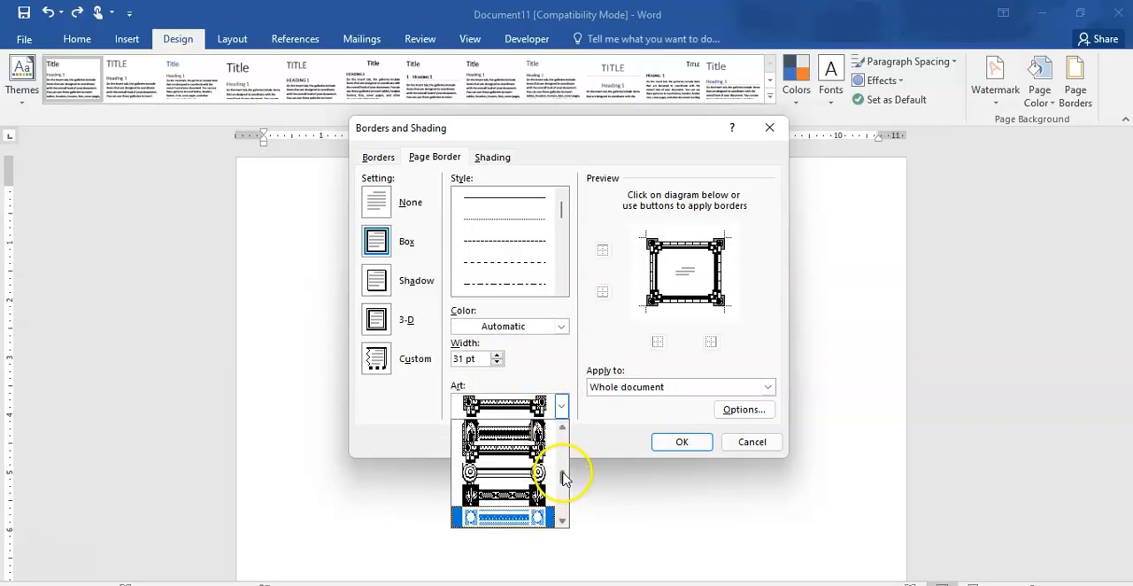
{"action": "scroll", "coordinate": [563, 478], "scroll_direction": "down", "scroll_amount": 5}
{"action": "scroll", "coordinate": [563, 478], "scroll_direction": "down", "scroll_amount": 5}
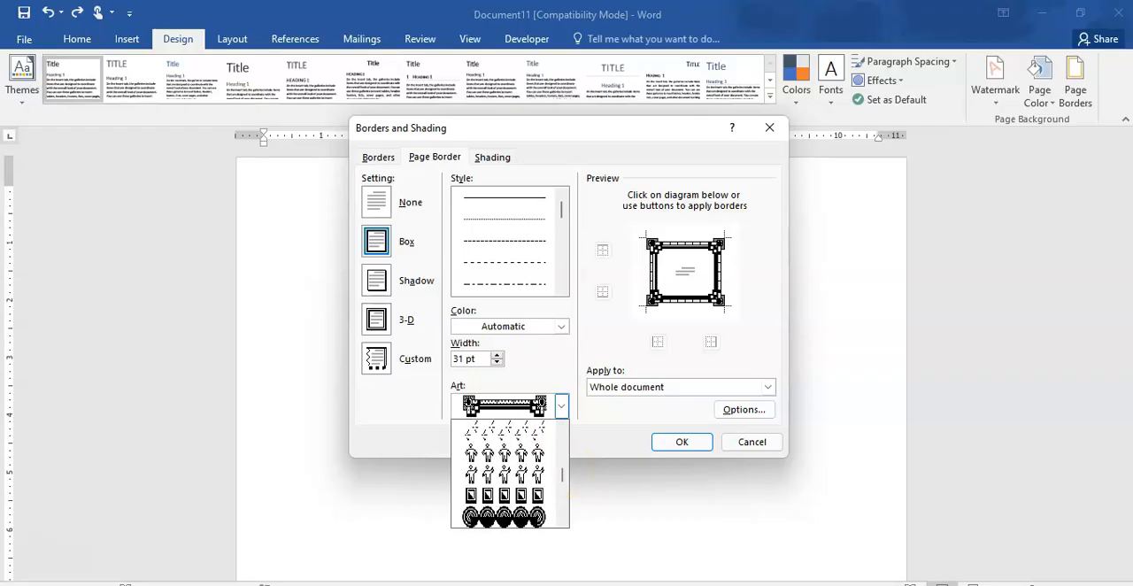
{"action": "scroll", "coordinate": [563, 477], "scroll_direction": "down", "scroll_amount": 1}
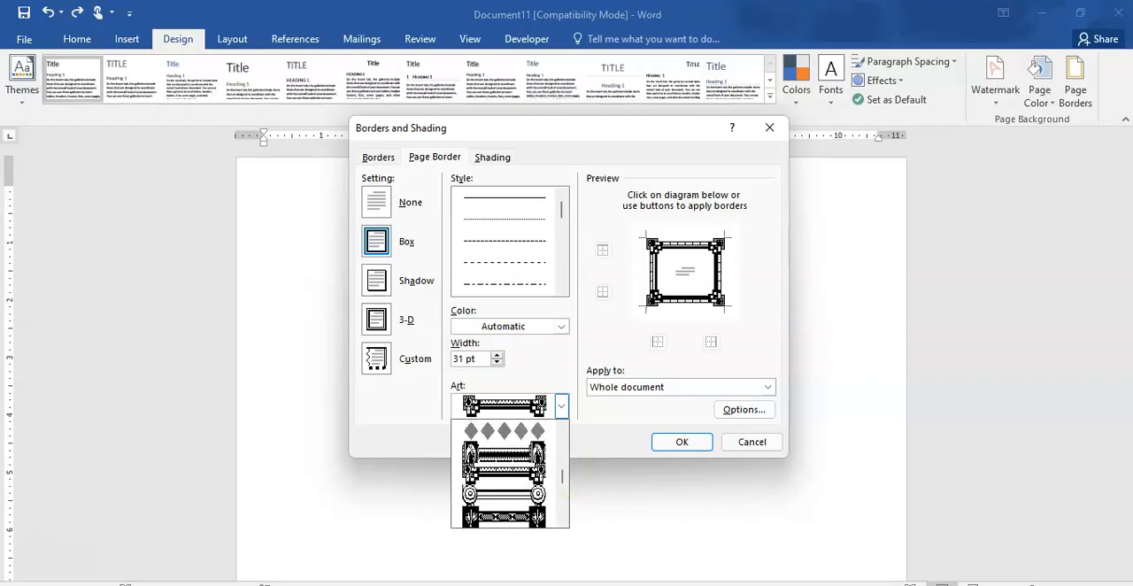
{"action": "scroll", "coordinate": [563, 476], "scroll_direction": "down", "scroll_amount": 2}
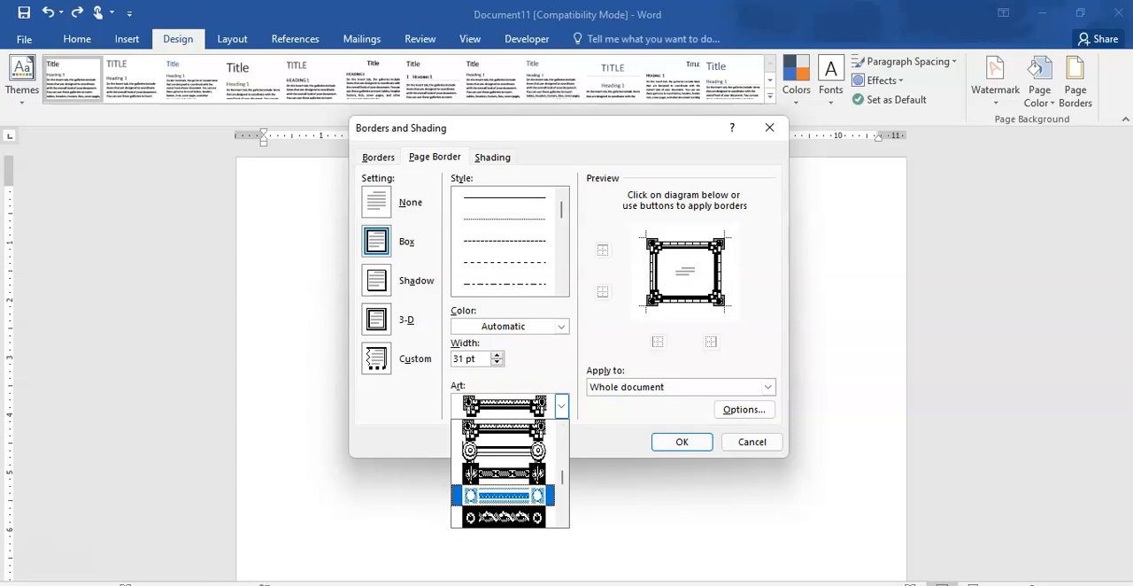
{"action": "scroll", "coordinate": [563, 478], "scroll_direction": "down", "scroll_amount": 2}
{"action": "scroll", "coordinate": [563, 477], "scroll_direction": "up", "scroll_amount": 2}
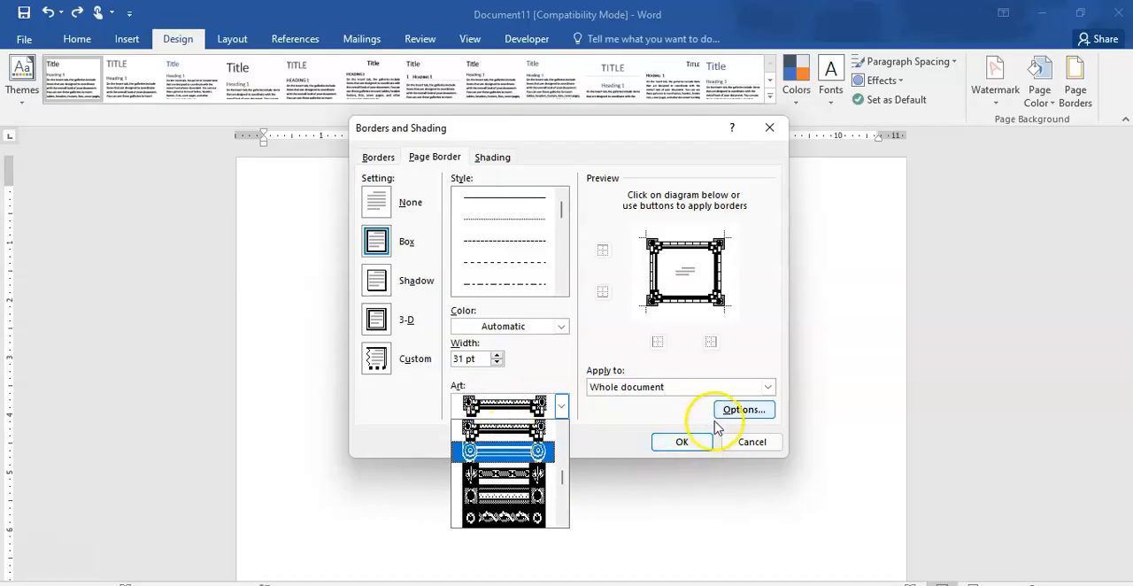
{"action": "left_click", "coordinate": [621, 357]}
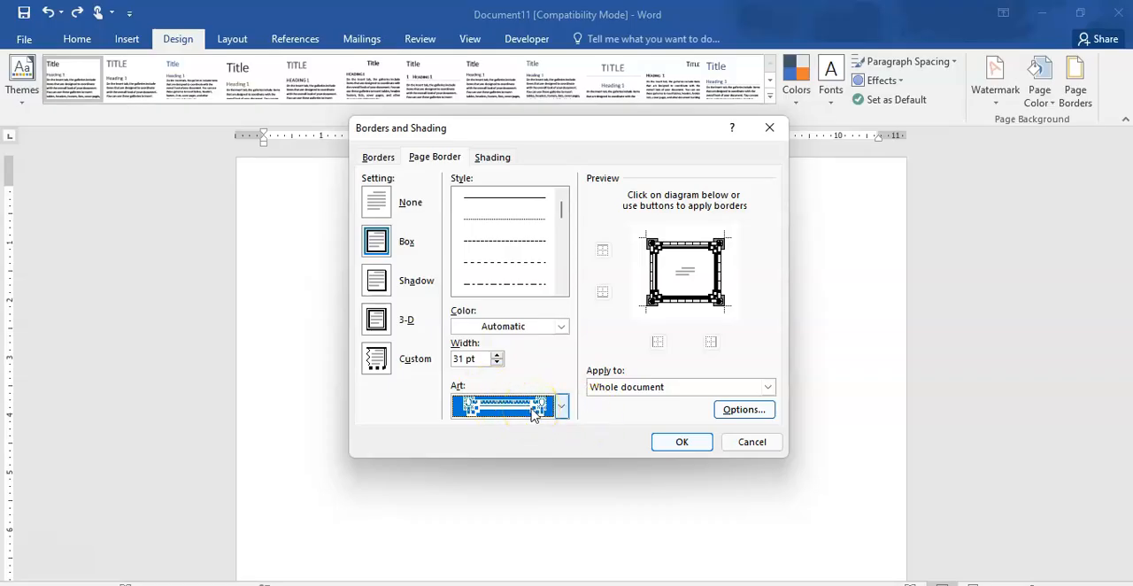
- Apply the ornate art border to the page, and replace it with the thin-thick-thin triple-line style
{"action": "left_click", "coordinate": [679, 442]}
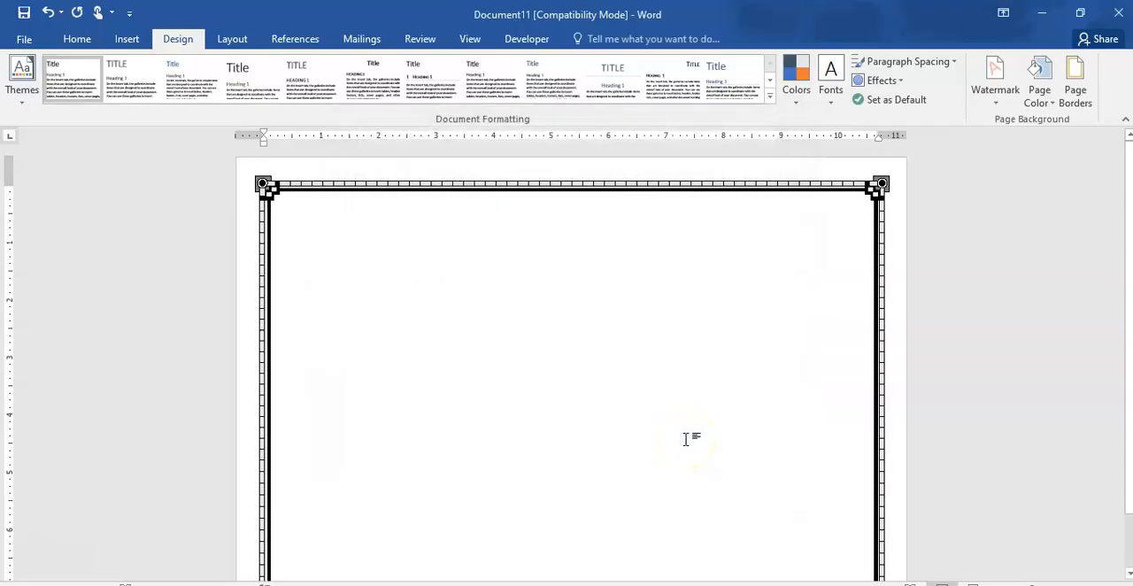
{"action": "left_click", "coordinate": [1074, 88]}
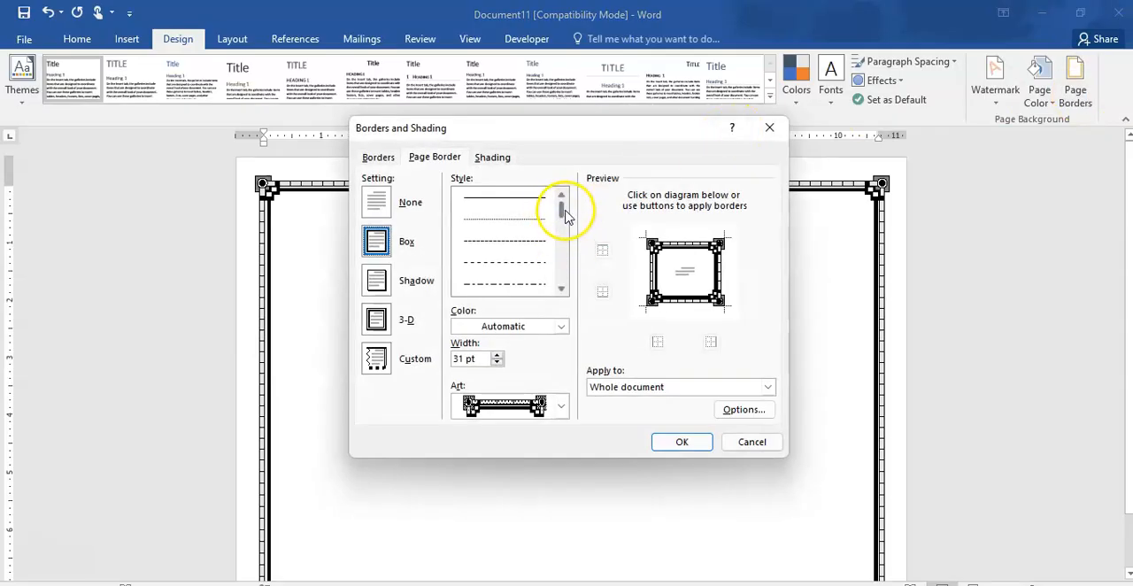
{"action": "left_click_drag", "start_coordinate": [564, 217], "coordinate": [567, 247]}
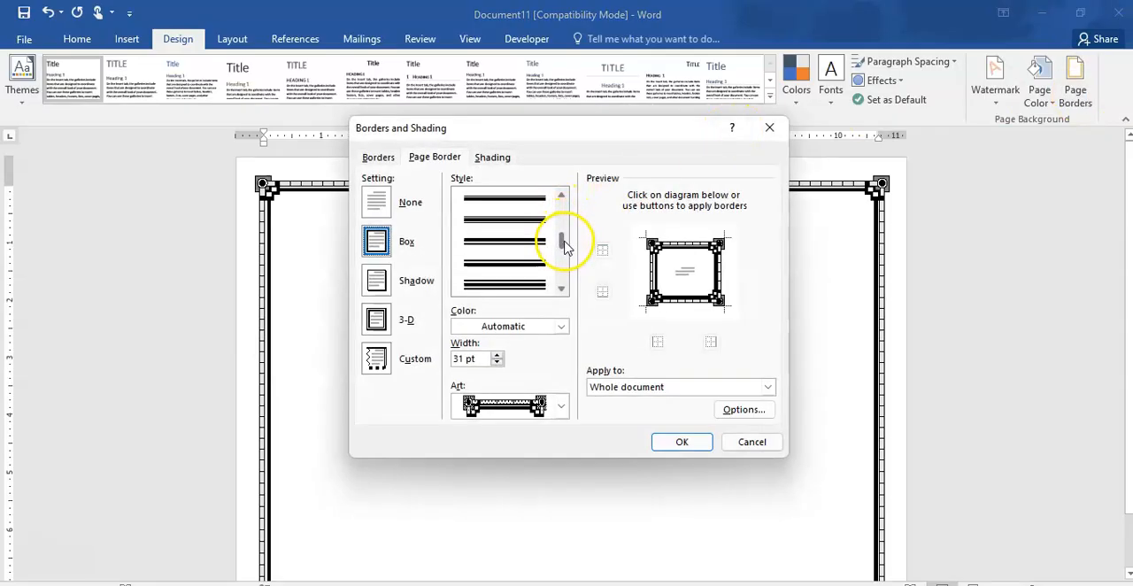
{"action": "left_click", "coordinate": [512, 288]}
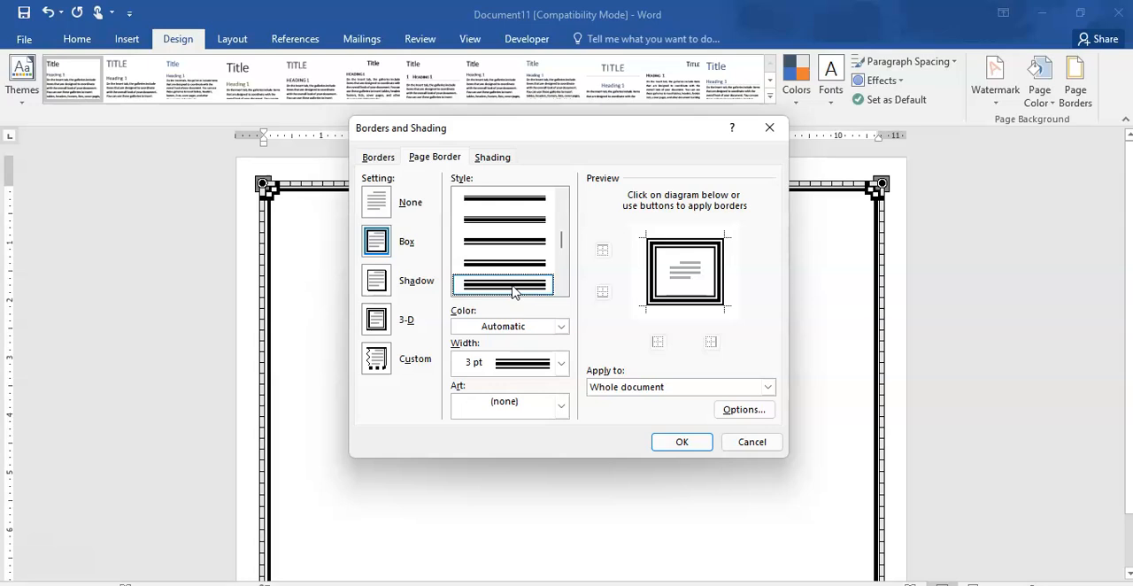
- Color the triple-line page border dark green, keep its width at 3 pt, and apply it to the whole document
{"action": "left_click", "coordinate": [562, 328]}
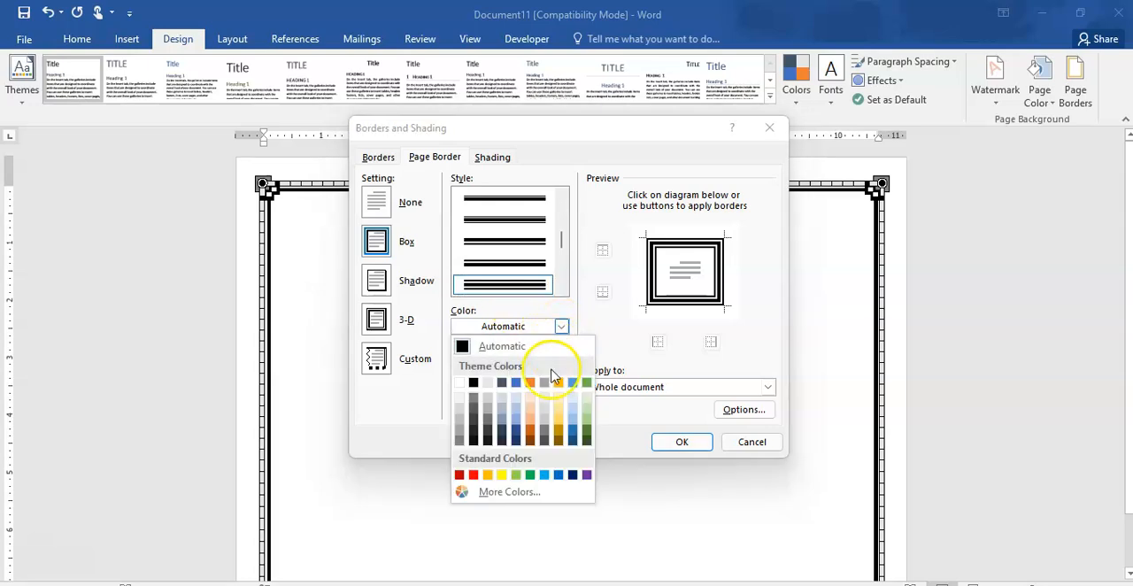
{"action": "left_click", "coordinate": [586, 432]}
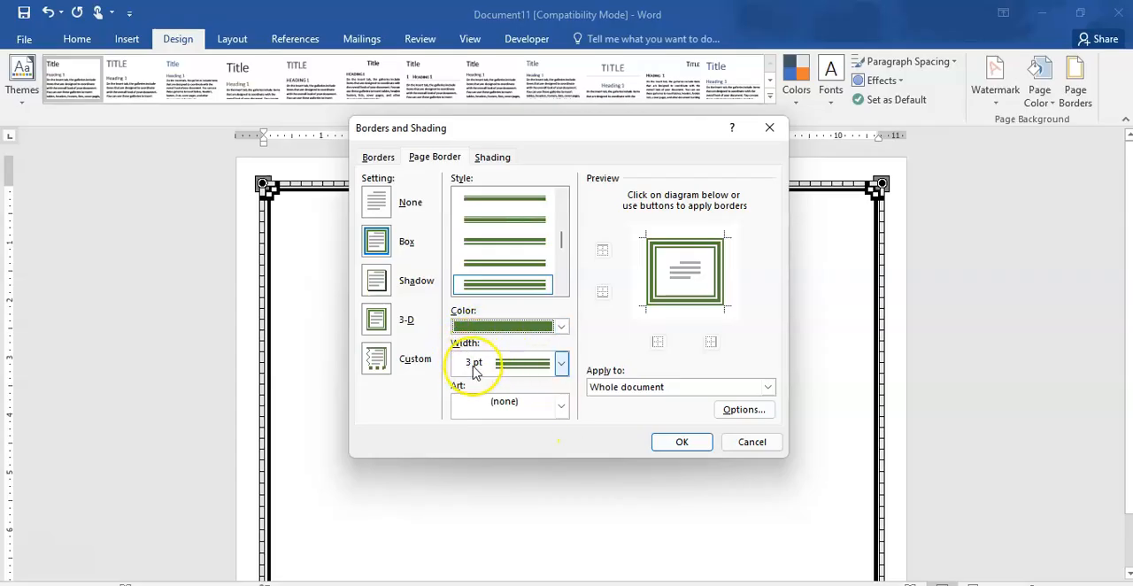
{"action": "left_click", "coordinate": [562, 364]}
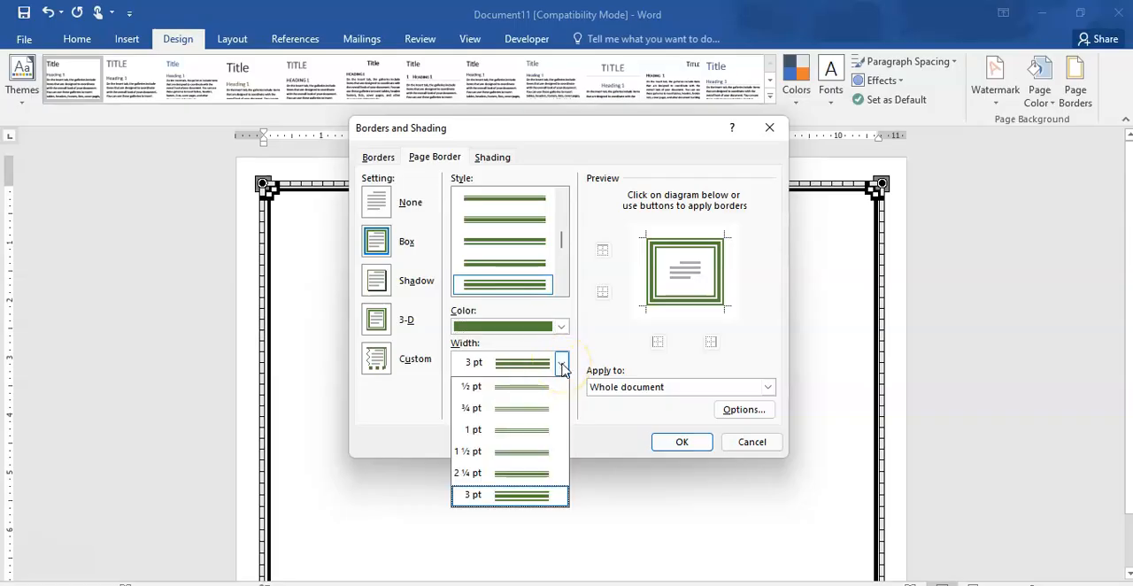
{"action": "left_click", "coordinate": [561, 365]}
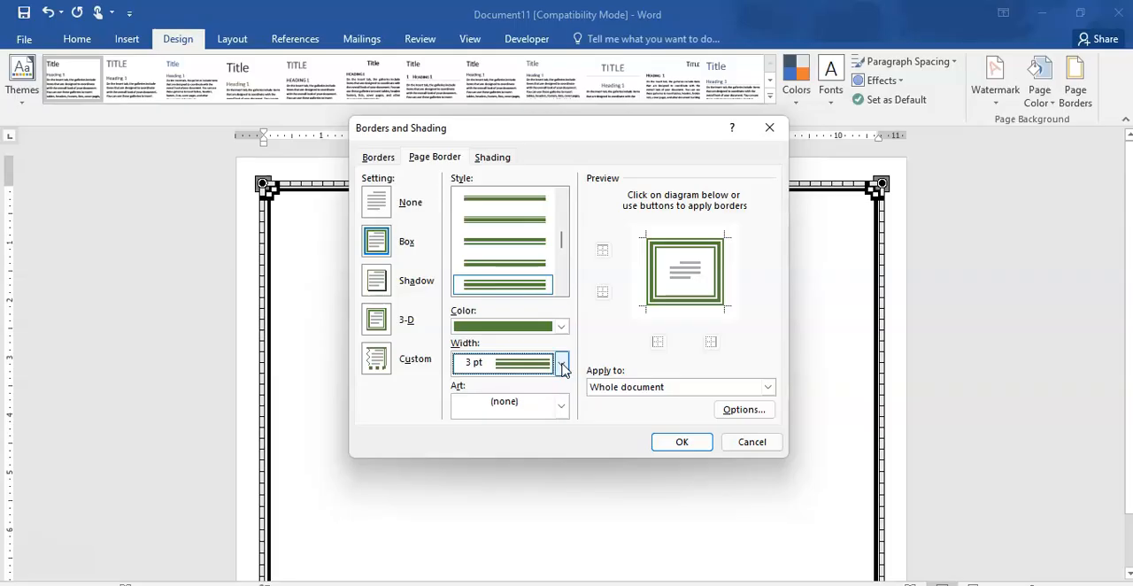
{"action": "left_click", "coordinate": [680, 441]}
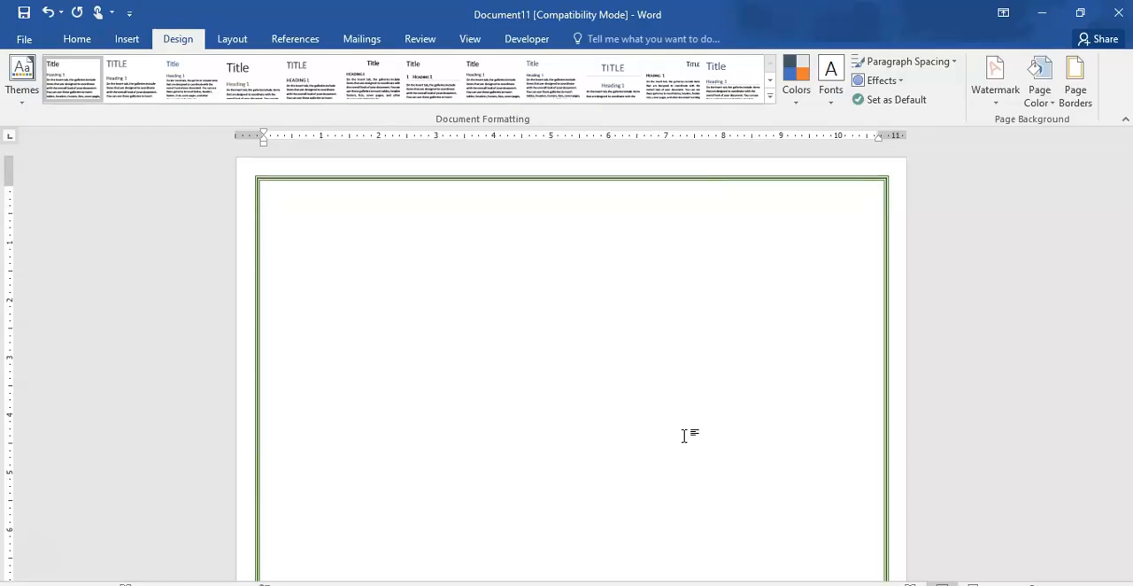
- Preview a light orange page color without applying it
{"action": "left_click", "coordinate": [1043, 104]}
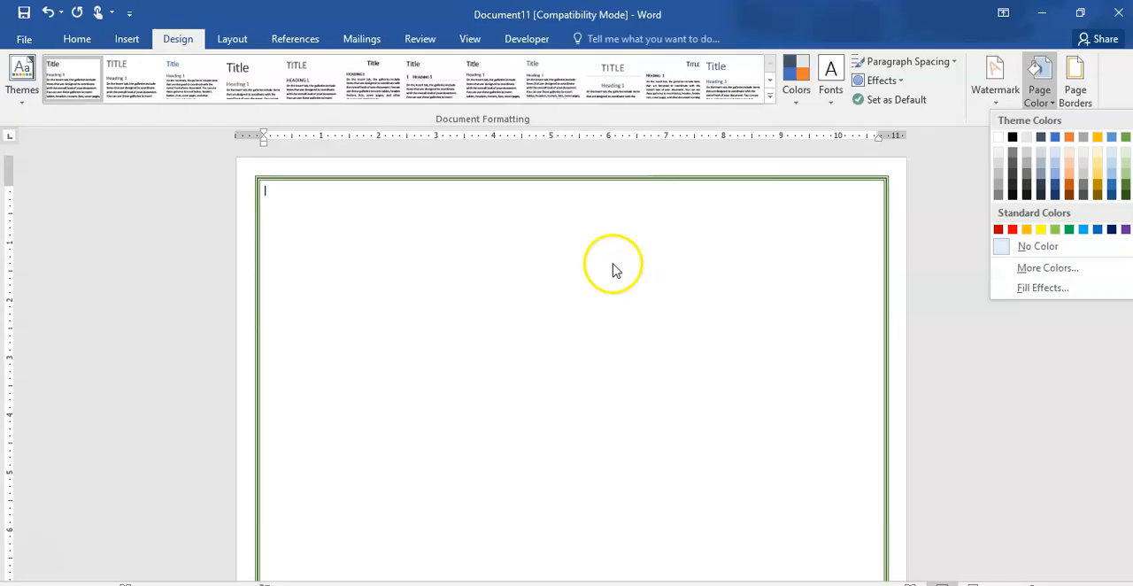
{"action": "left_click", "coordinate": [619, 271]}
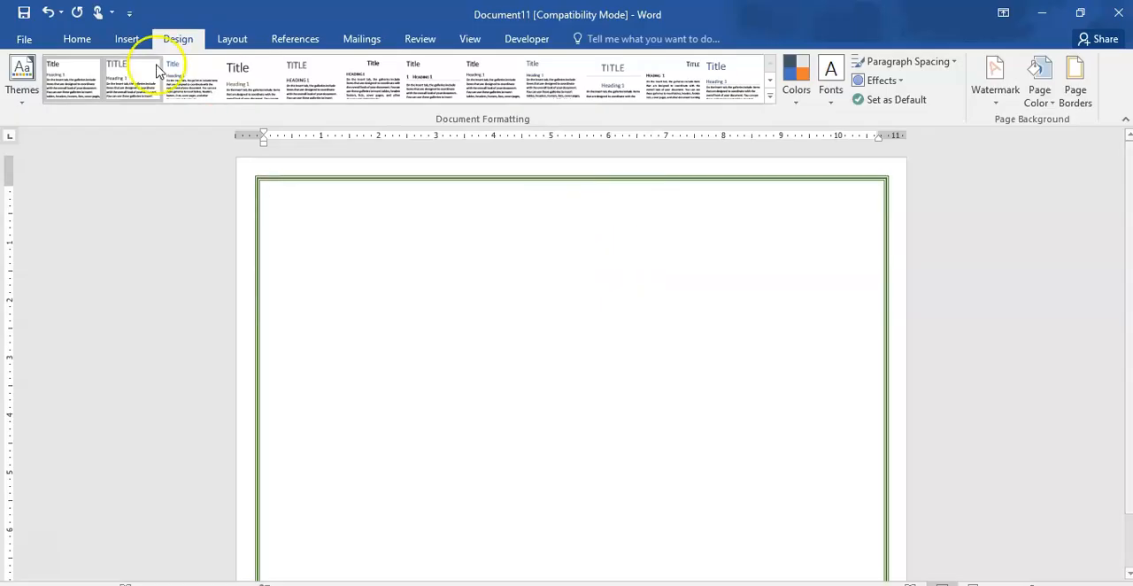
- Insert a 1-inch right triangle inside the border's upper-left corner and rotate it so its right angle fits the corner
{"action": "left_click", "coordinate": [128, 41]}
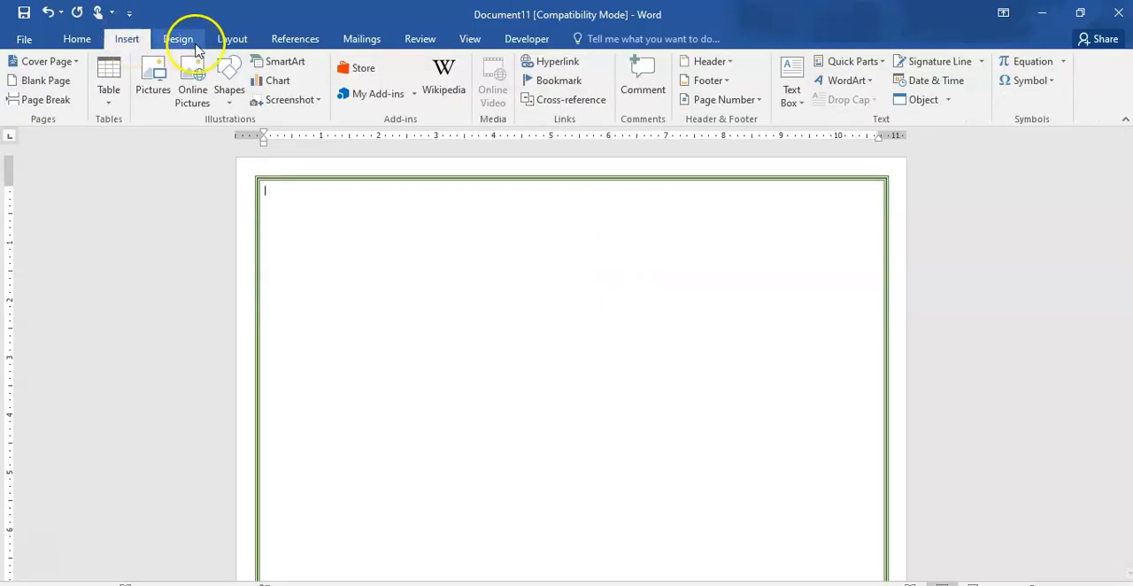
{"action": "left_click", "coordinate": [230, 89]}
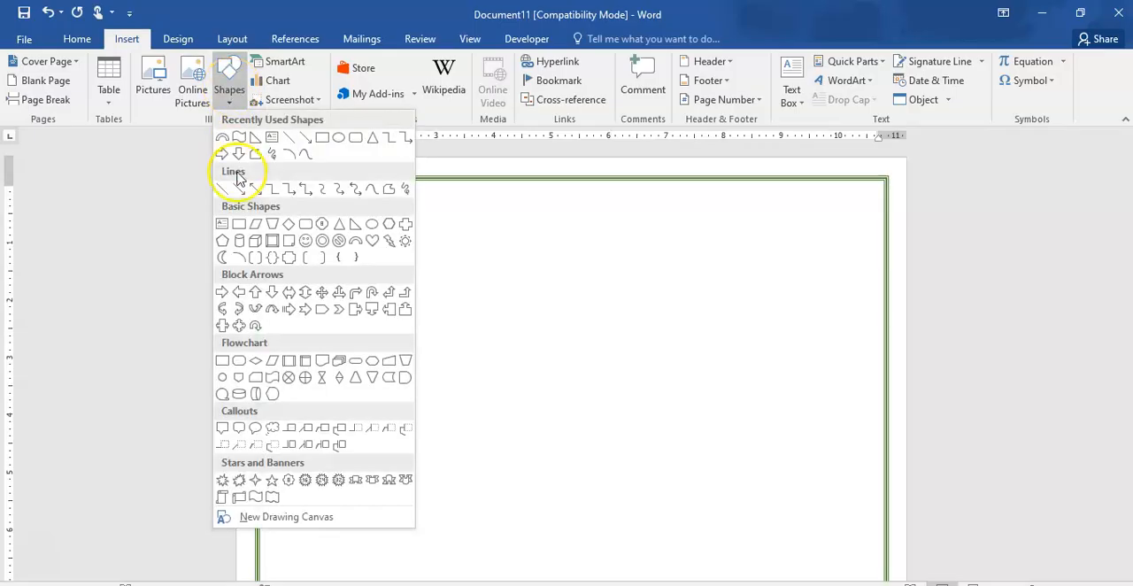
{"action": "left_click", "coordinate": [355, 226]}
{"action": "left_click", "coordinate": [338, 221]}
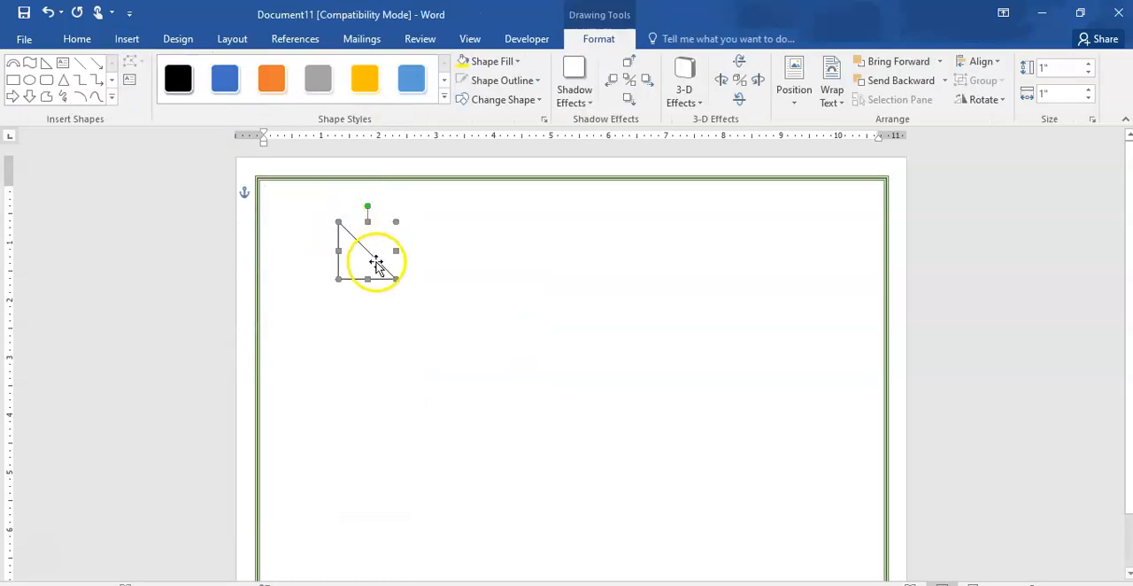
{"action": "left_click_drag", "start_coordinate": [358, 264], "coordinate": [302, 233]}
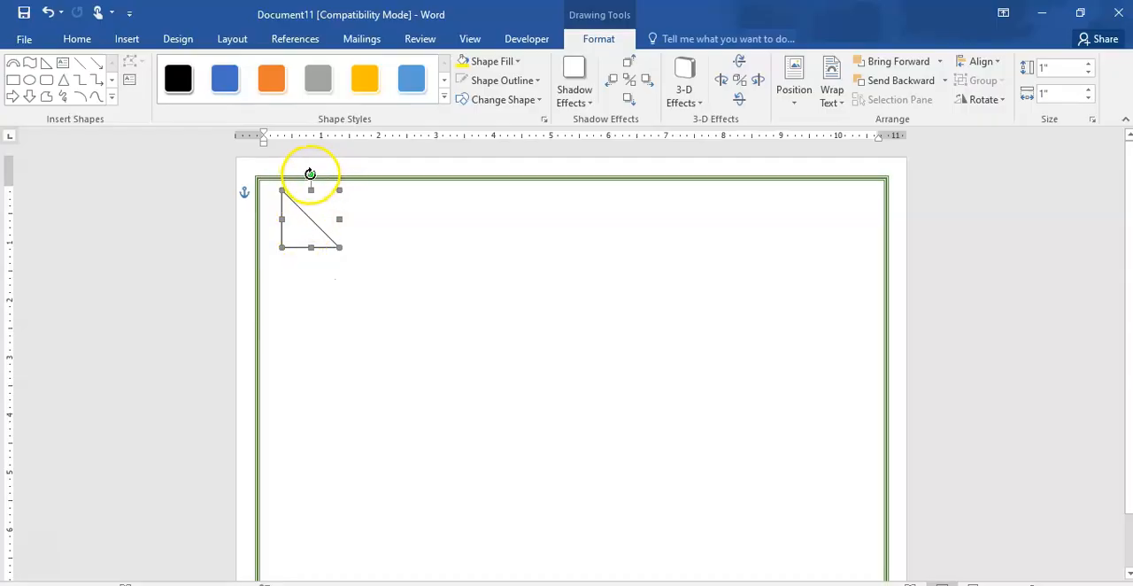
{"action": "left_click_drag", "start_coordinate": [310, 173], "coordinate": [269, 184]}
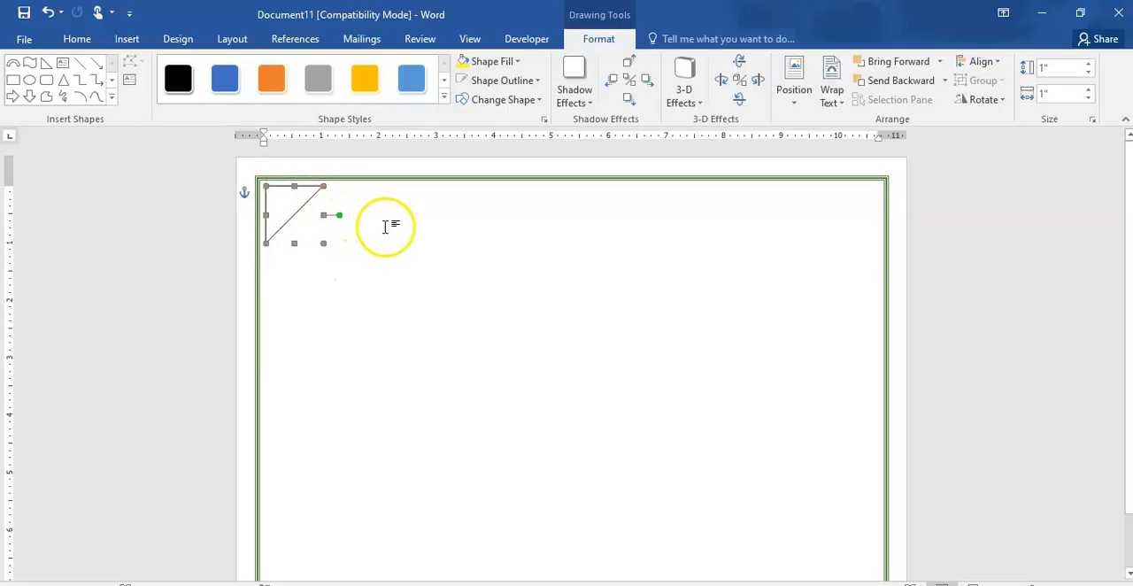
- Apply the green horizontal gradient shape style to the corner triangle
{"action": "left_click", "coordinate": [446, 101]}
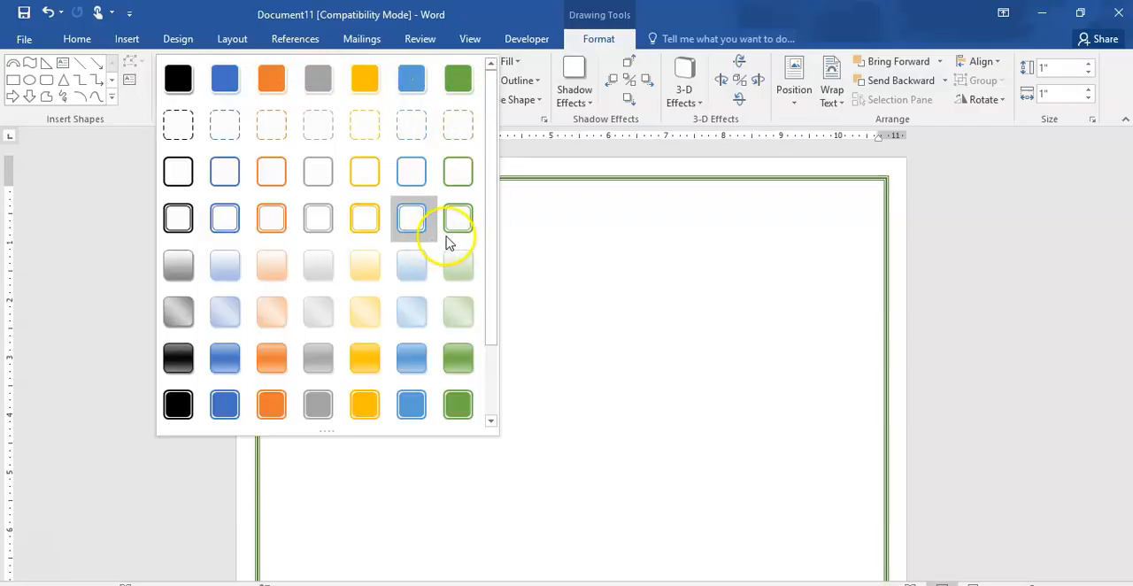
{"action": "left_click", "coordinate": [459, 358]}
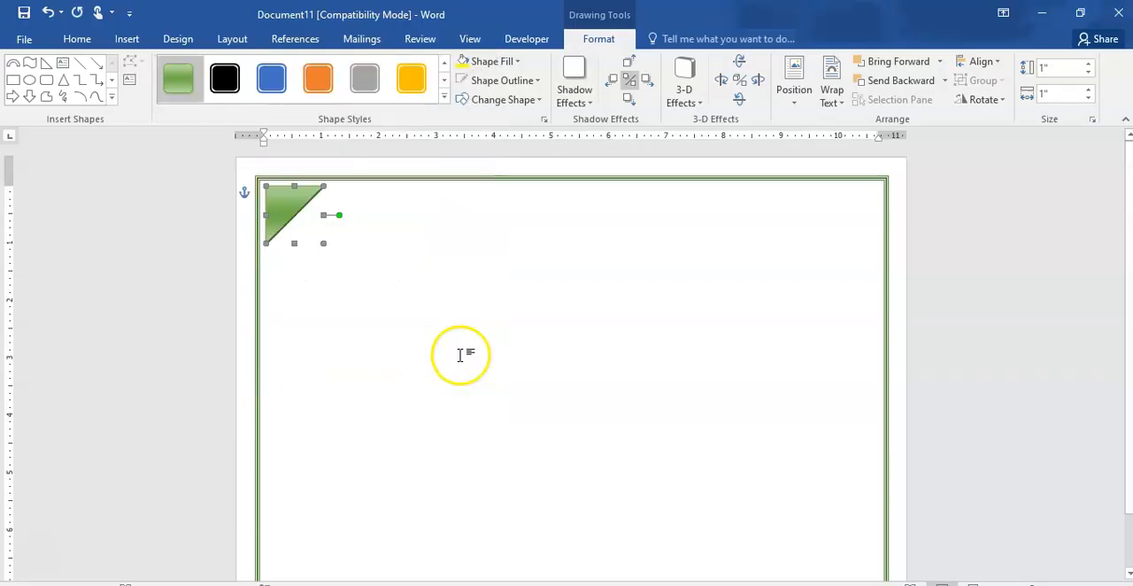
{"action": "left_click", "coordinate": [406, 265]}
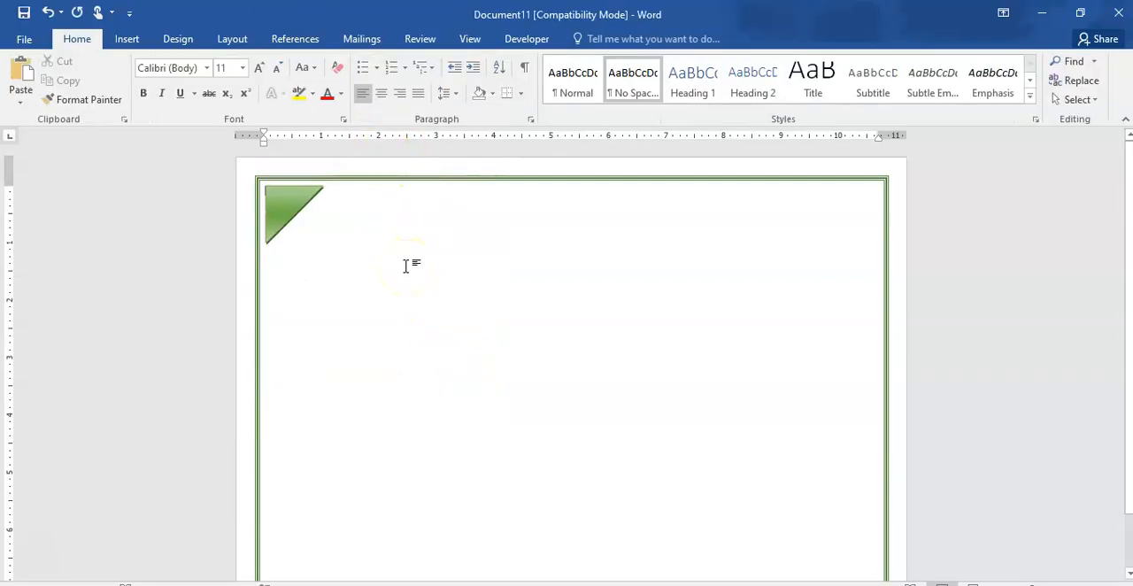
- Copy the green corner triangle and paste a duplicate onto the page
{"action": "left_click", "coordinate": [279, 208]}
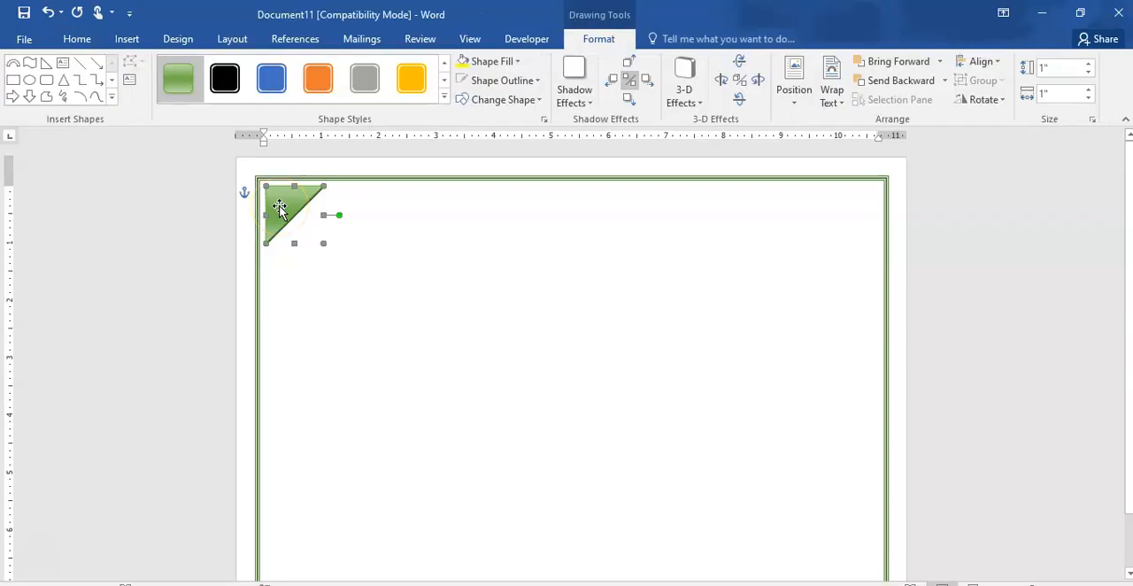
{"action": "right_click", "coordinate": [279, 208]}
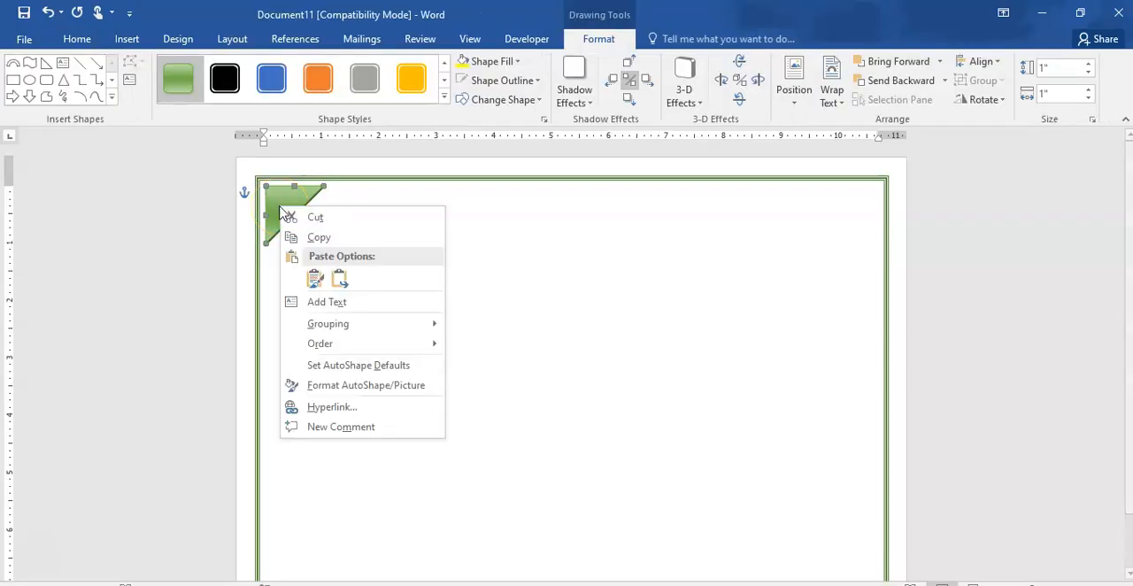
{"action": "left_click", "coordinate": [328, 235]}
{"action": "left_click", "coordinate": [469, 260]}
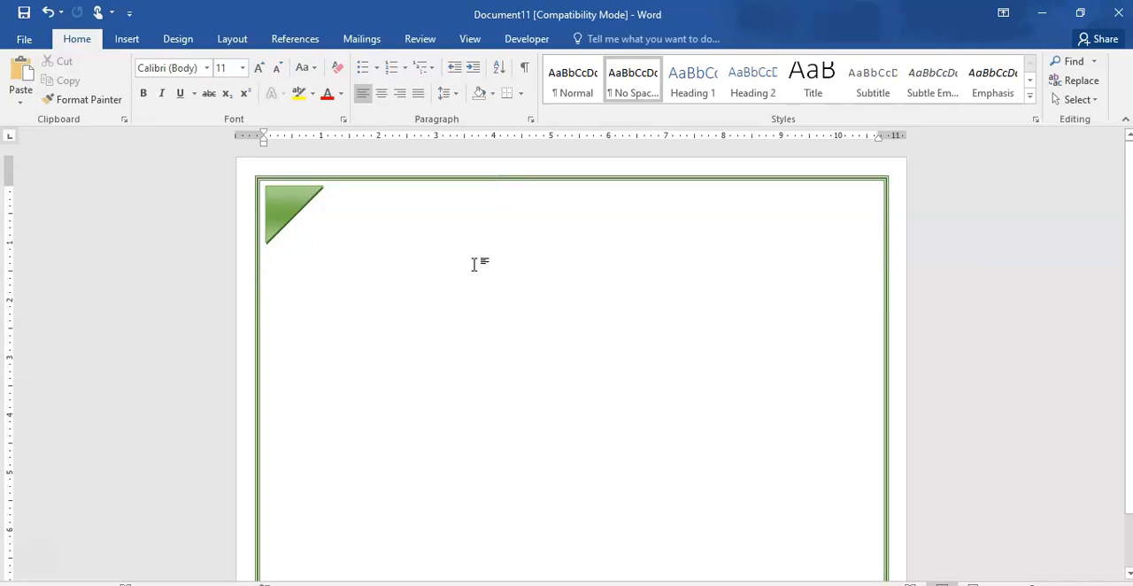
{"action": "key", "text": "ctrl+v"}
- Place the triangle copy in the border's upper-right corner, rotated squarely to mirror the first triangle
{"action": "left_click_drag", "start_coordinate": [328, 221], "coordinate": [846, 250]}
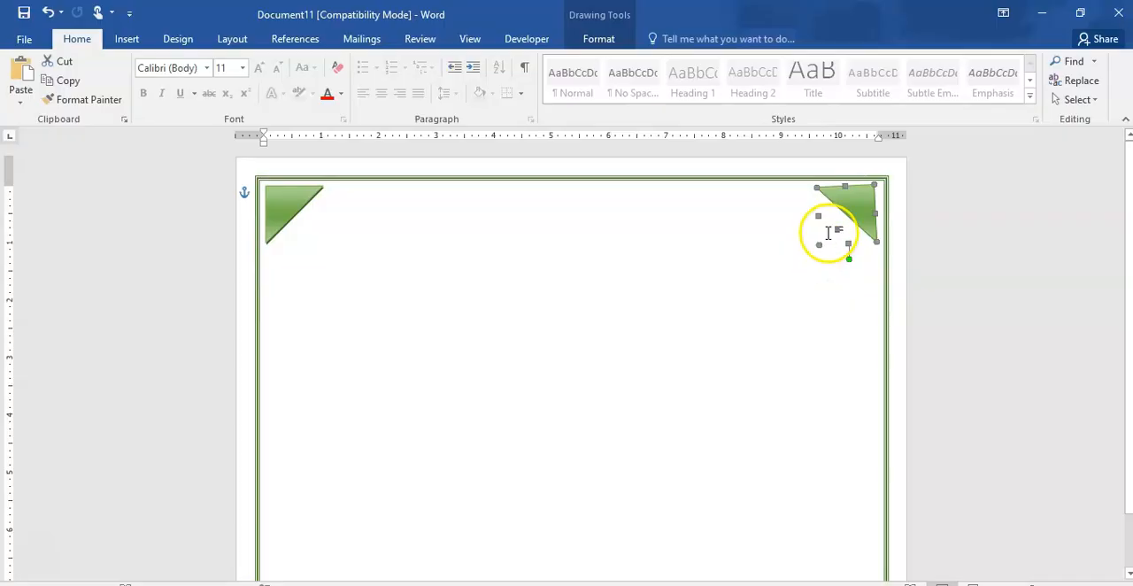
{"action": "left_click_drag", "start_coordinate": [848, 258], "coordinate": [846, 262]}
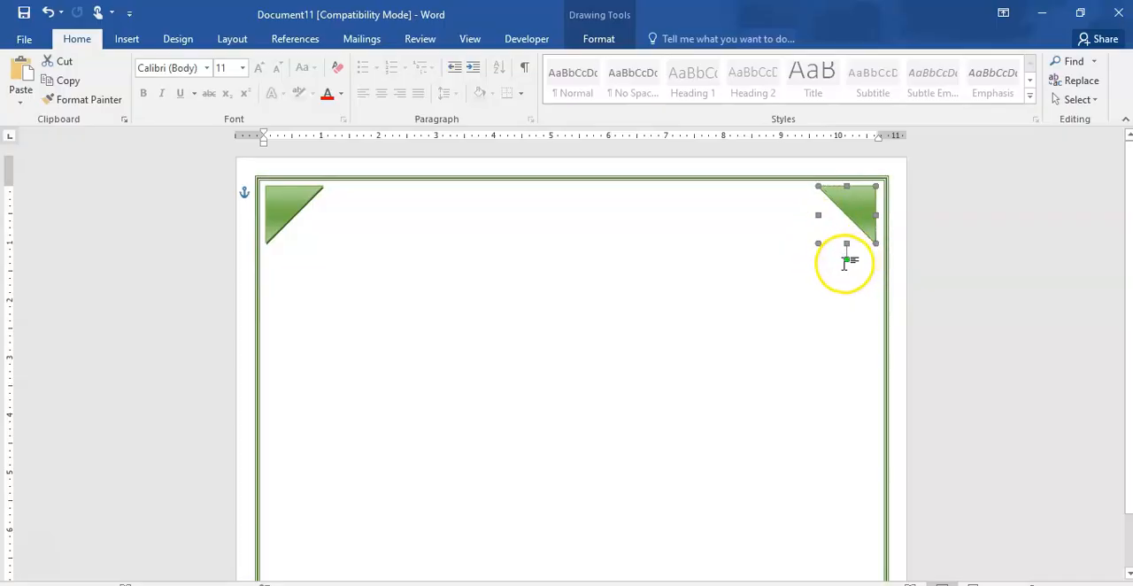
{"action": "left_click_drag", "start_coordinate": [863, 206], "coordinate": [869, 203]}
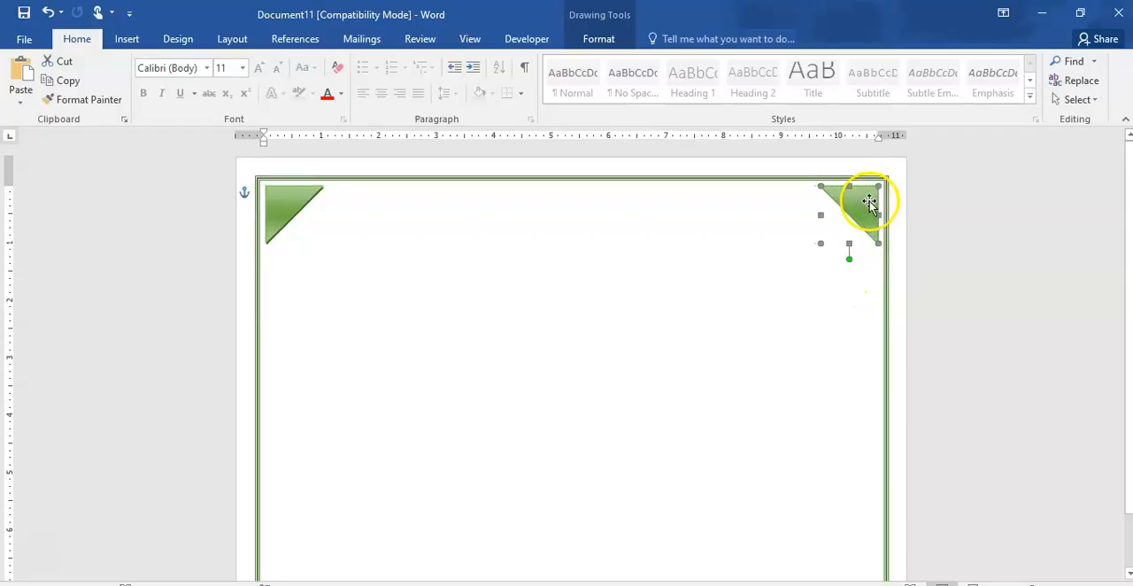
{"action": "left_click", "coordinate": [766, 331]}
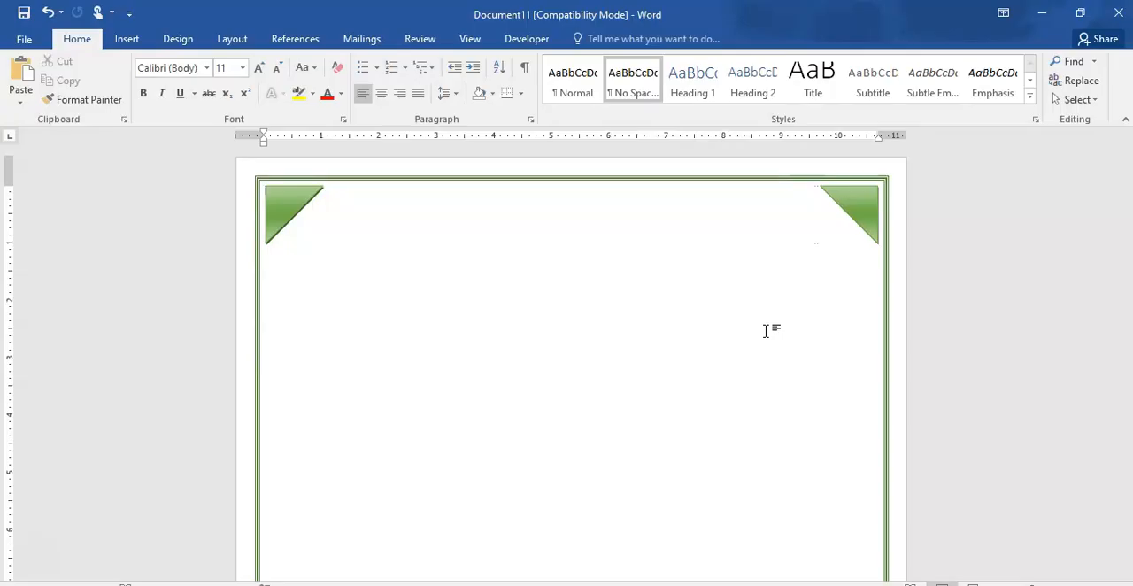
- Enter the title "Certificate" at 26 pt near the middle of the page's upper area, between the two triangles
{"action": "double_click", "coordinate": [522, 241]}
{"action": "type", "text": "CErt"}
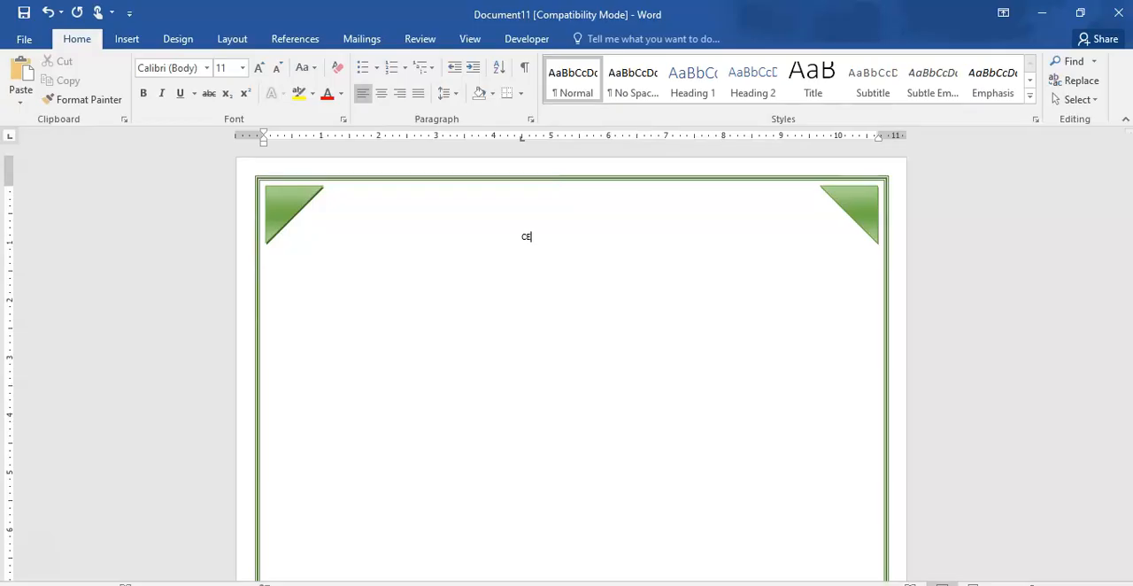
{"action": "key", "text": "BackSpace"}
{"action": "key", "text": "BackSpace"}
{"action": "key", "text": "BackSpace"}
{"action": "key", "text": "BackSpace"}
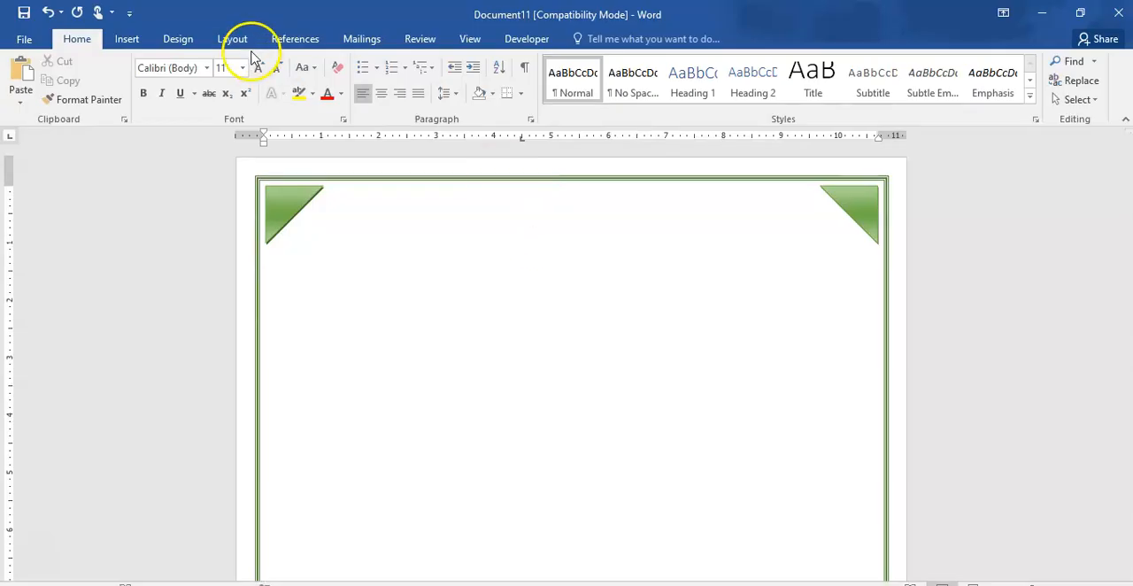
{"action": "left_click", "coordinate": [242, 68]}
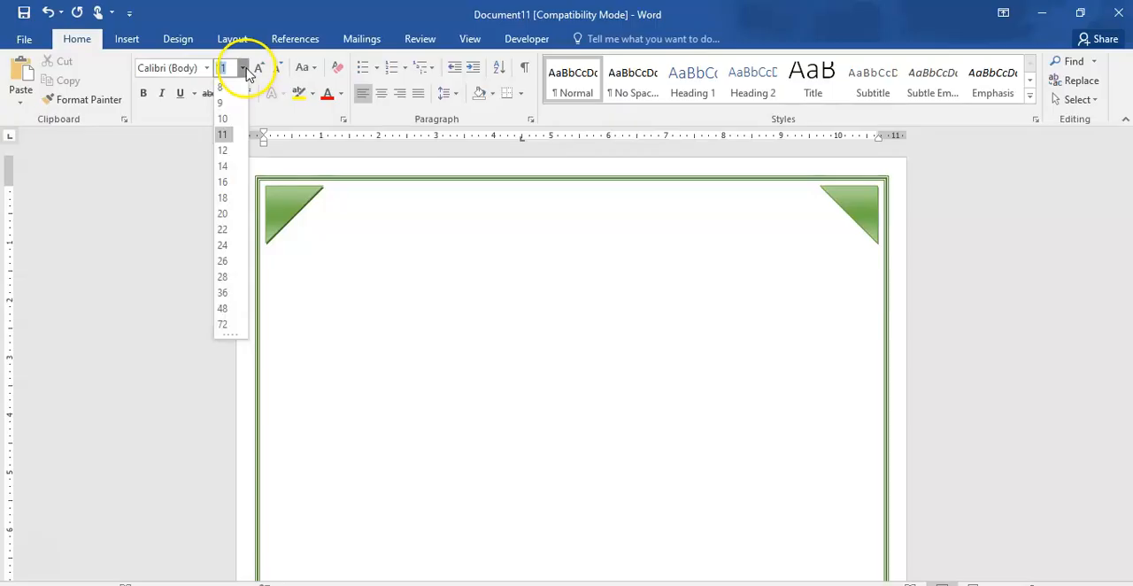
{"action": "left_click", "coordinate": [224, 261]}
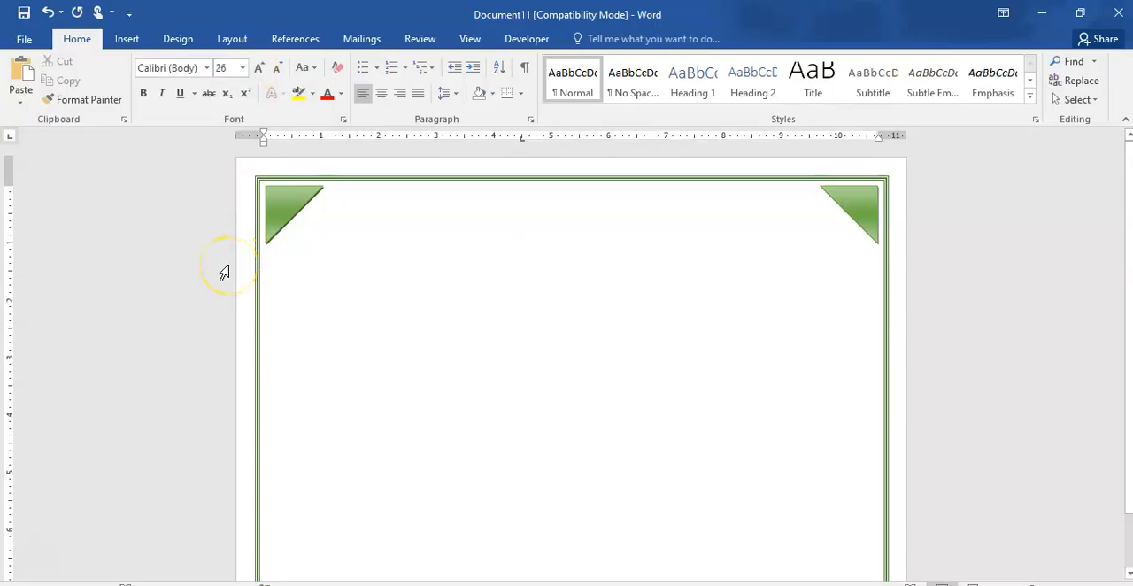
{"action": "type", "text": "Certi"}
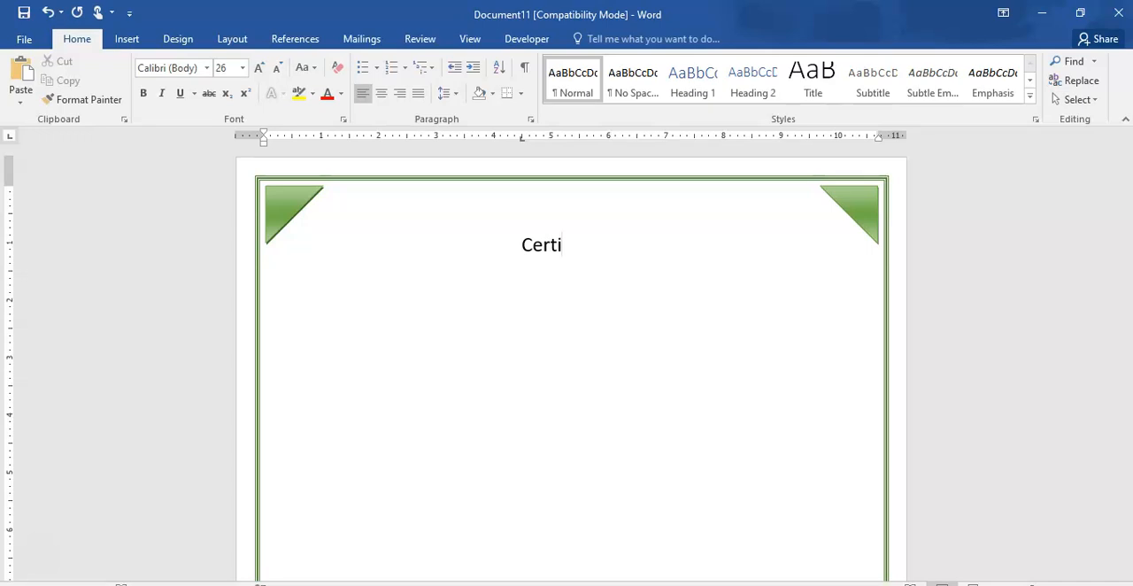
{"action": "type", "text": "ficate"}
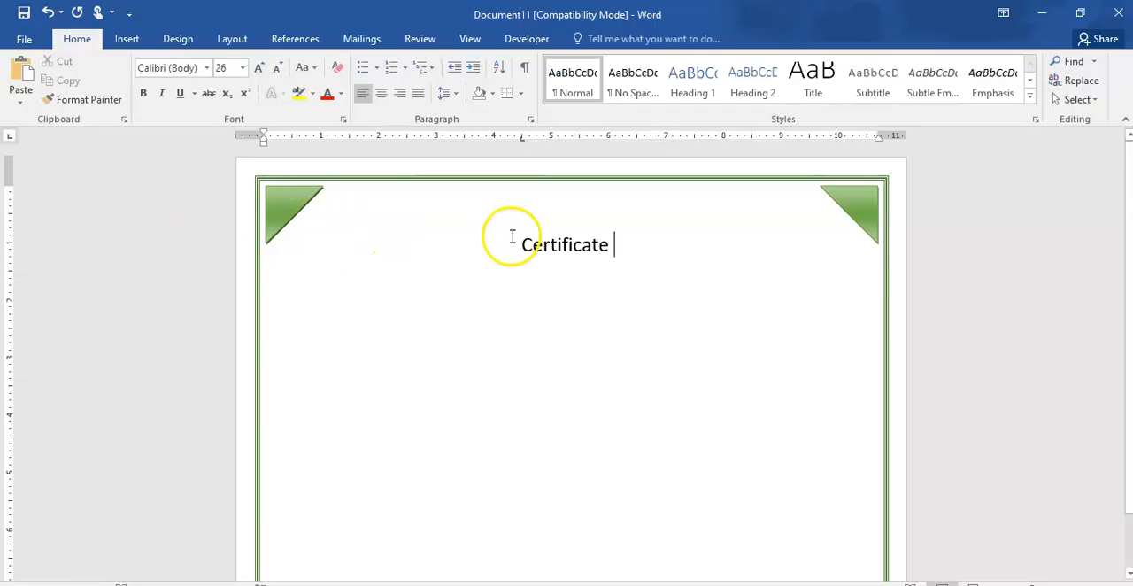
- Delete the tab and blank lines before the title "Certificate" so it starts at the page's first line
{"action": "left_click", "coordinate": [550, 234]}
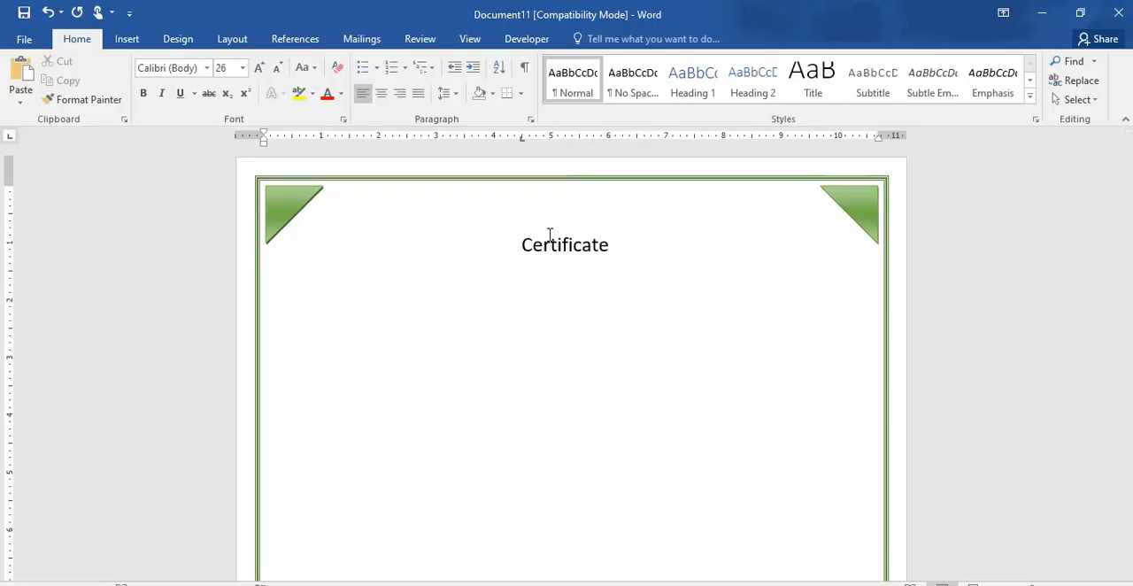
{"action": "left_click", "coordinate": [529, 243]}
{"action": "left_click", "coordinate": [522, 245]}
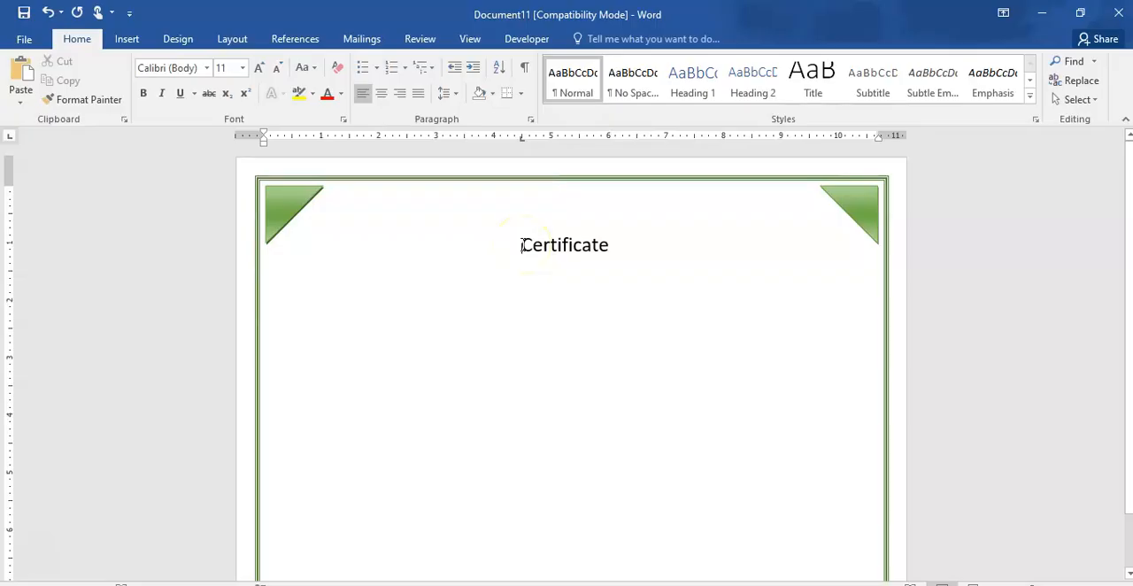
{"action": "key", "text": "BackSpace"}
{"action": "key", "text": "BackSpace"}
{"action": "key", "text": "BackSpace"}
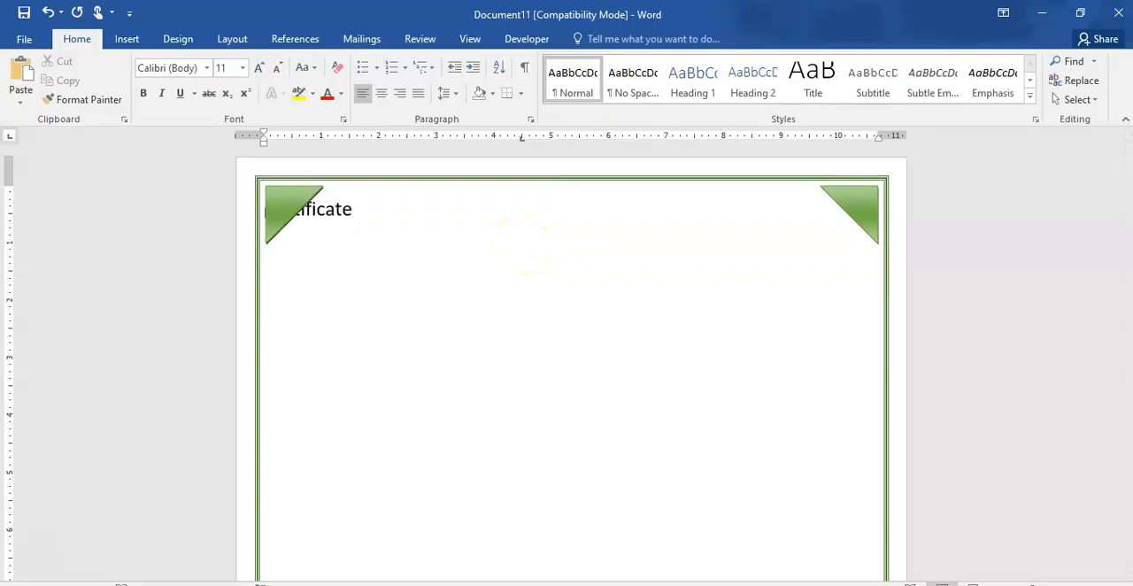
- Shift the title "Certificate" to the middle of the first line and delete its text
{"action": "key", "text": "ctrl+e"}
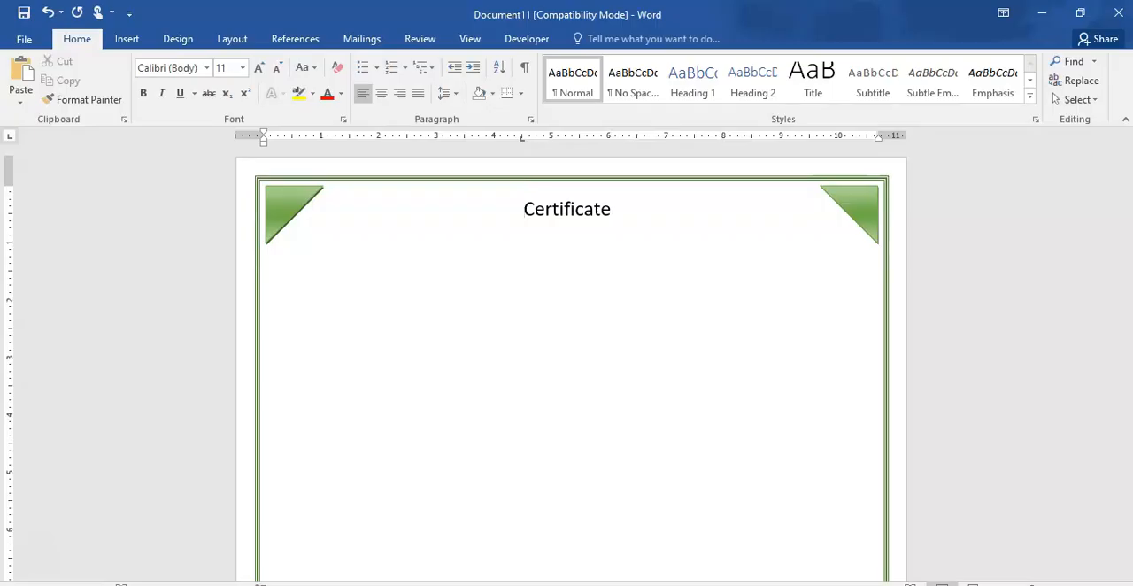
{"action": "key", "text": "Delete"}
{"action": "key", "text": "Delete"}
{"action": "key", "text": "Delete"}
{"action": "key", "text": "Delete"}
{"action": "key", "text": "Delete"}
{"action": "key", "text": "Delete"}
{"action": "key", "text": "Delete"}
{"action": "key", "text": "Delete"}
{"action": "key", "text": "Delete"}
{"action": "key", "text": "Delete"}
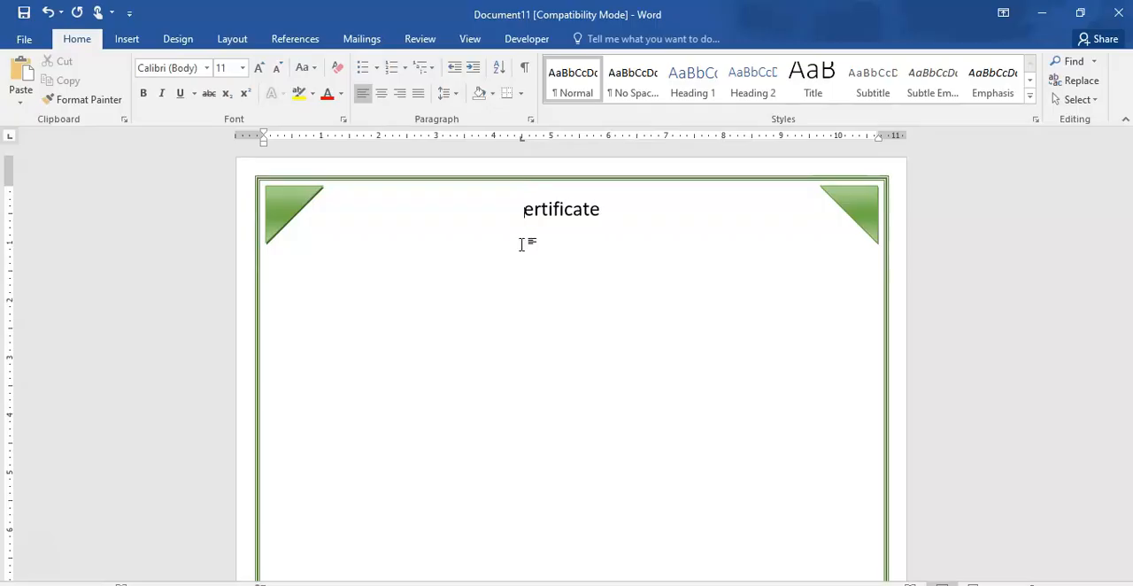
{"action": "key", "text": "Delete"}
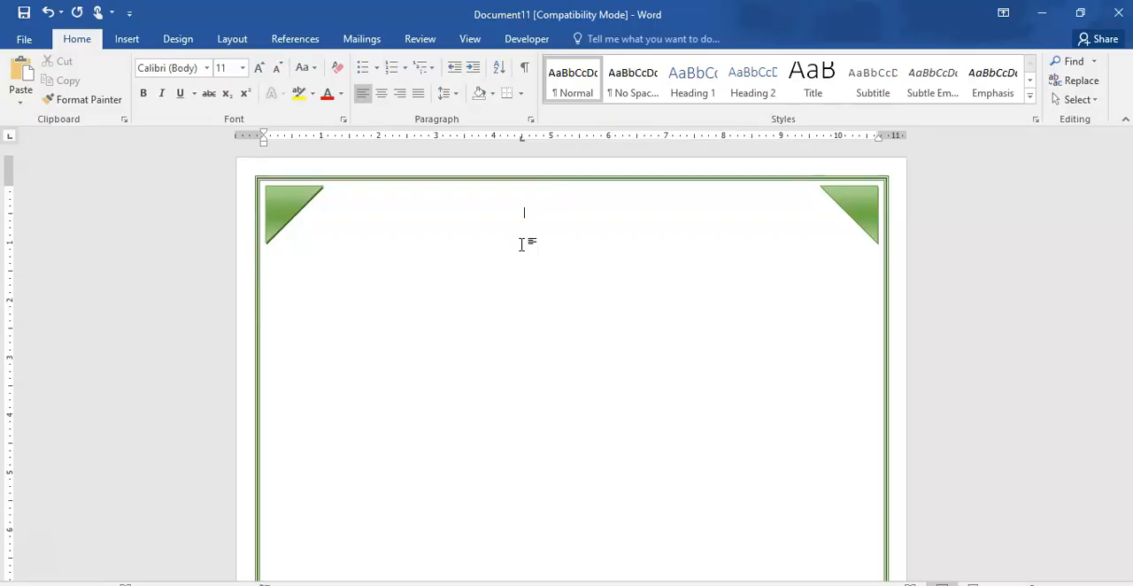
- Insert a Simple Text Box near the page's upper edge between the triangles and clear its placeholder text
{"action": "left_click", "coordinate": [127, 40]}
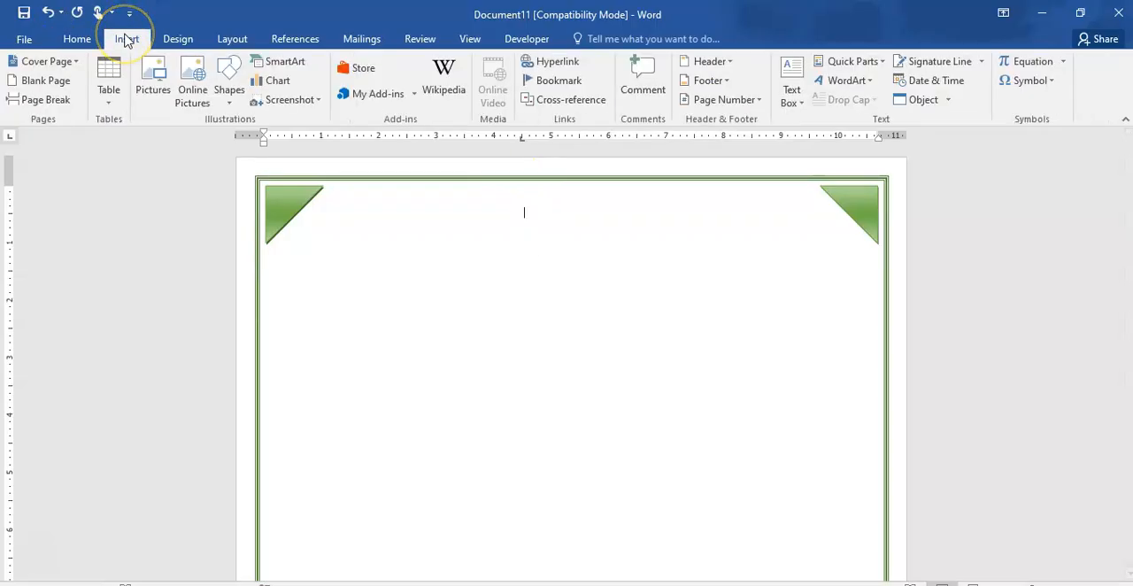
{"action": "left_click", "coordinate": [228, 101]}
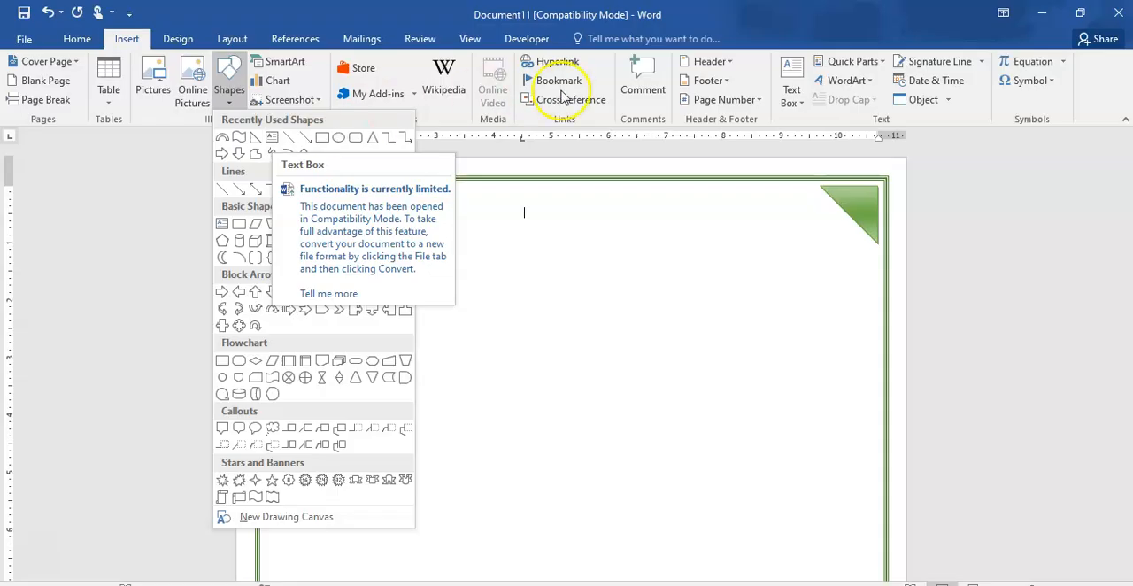
{"action": "left_click", "coordinate": [801, 104]}
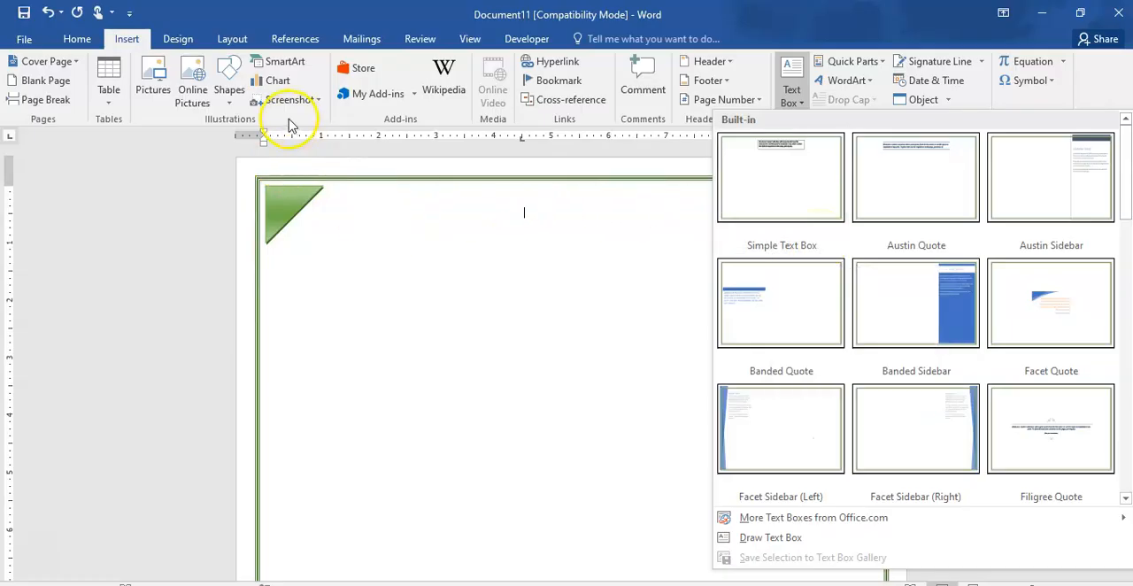
{"action": "left_click", "coordinate": [792, 172]}
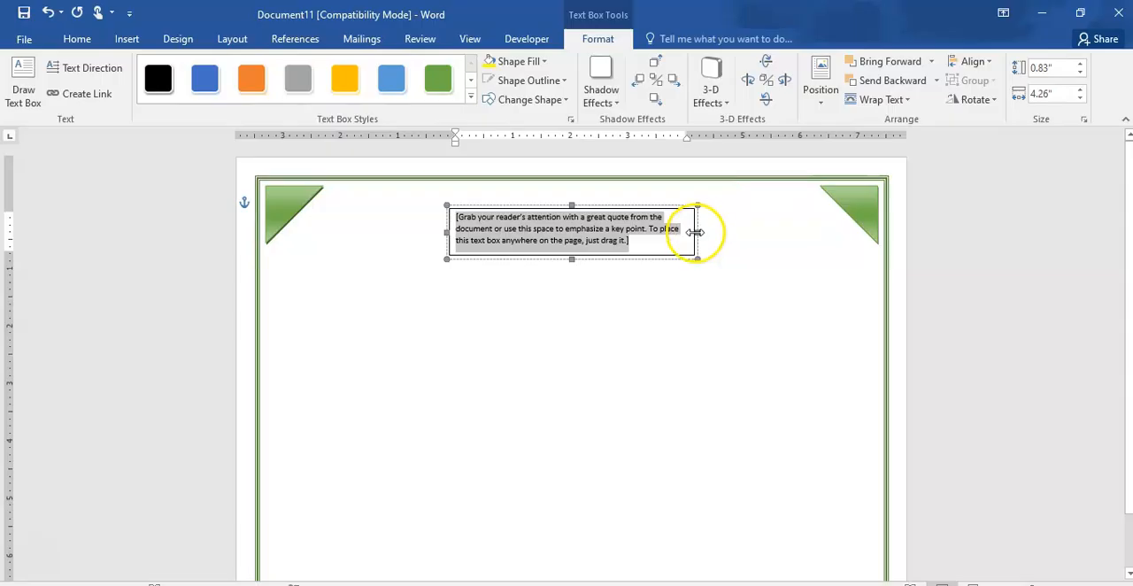
{"action": "key", "text": "Delete"}
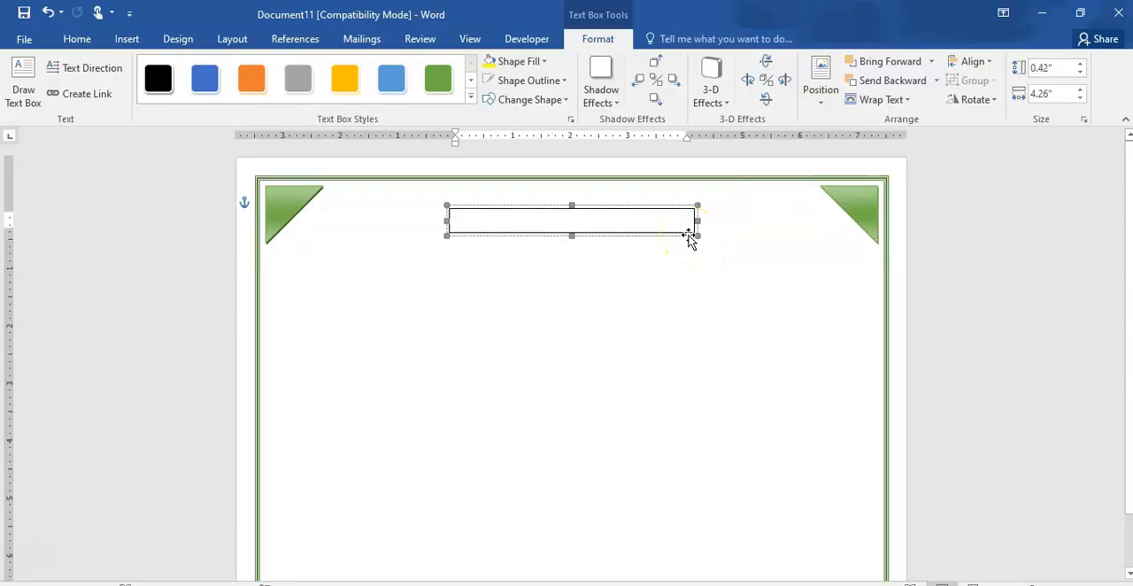
- Set the empty text box's font to Baskerville Old Face at 28 pt
{"action": "left_click", "coordinate": [77, 40]}
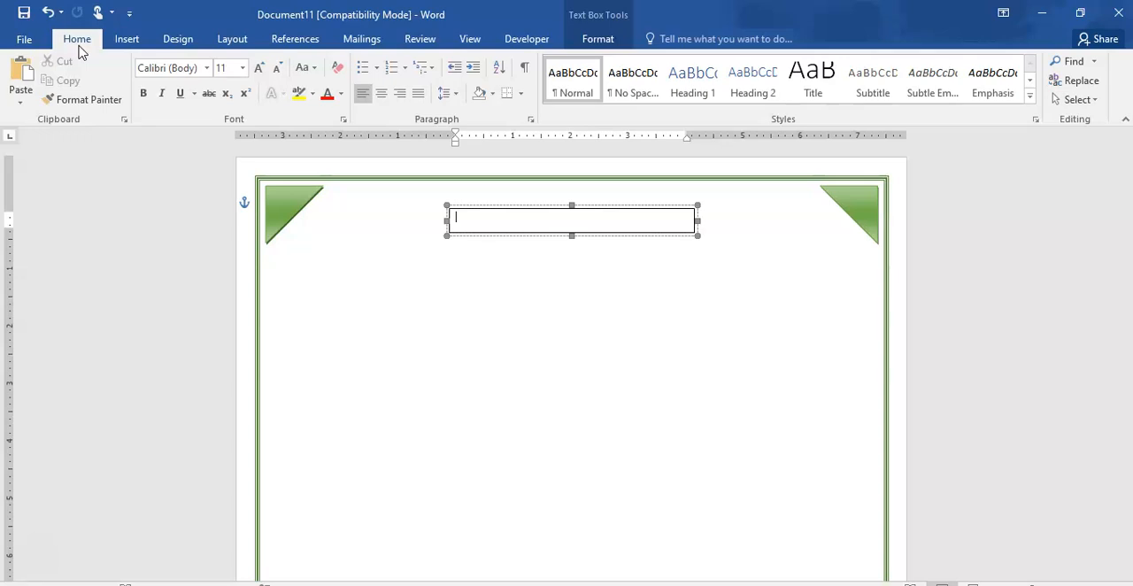
{"action": "left_click", "coordinate": [207, 71]}
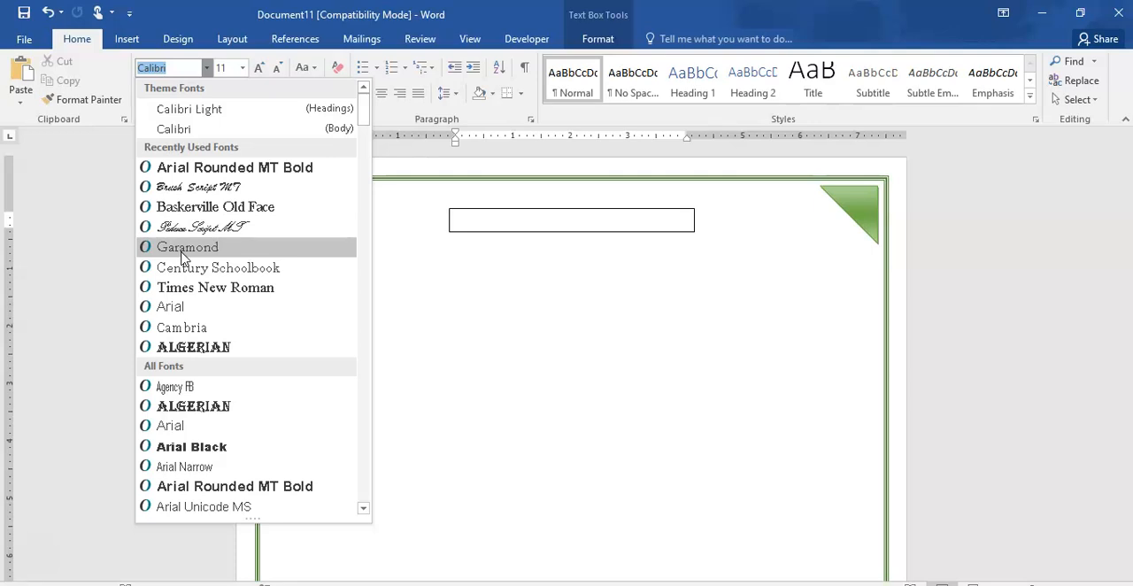
{"action": "left_click", "coordinate": [208, 207]}
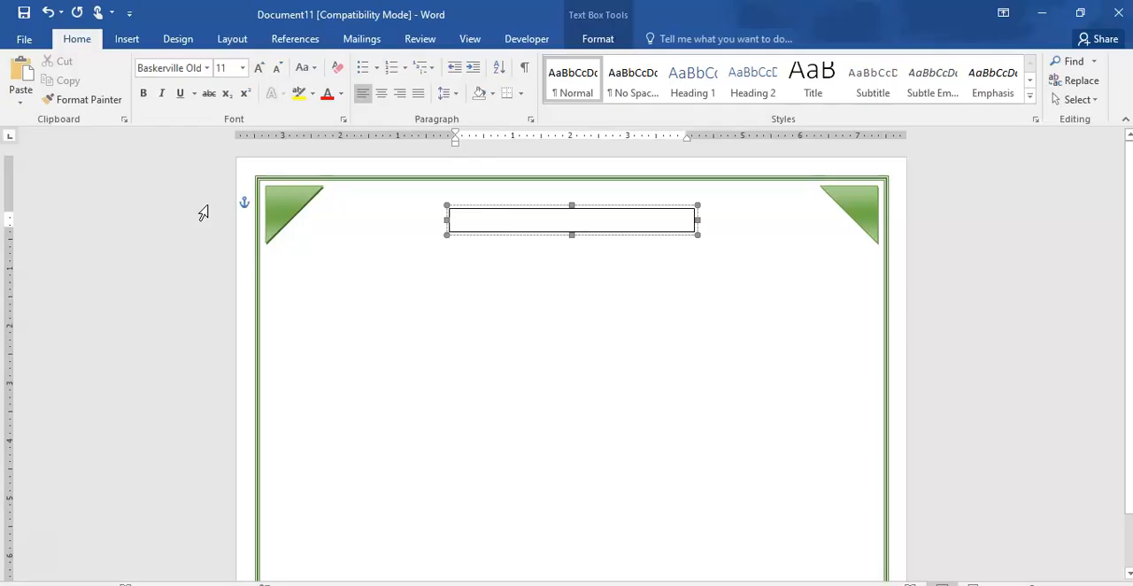
{"action": "left_click", "coordinate": [243, 68]}
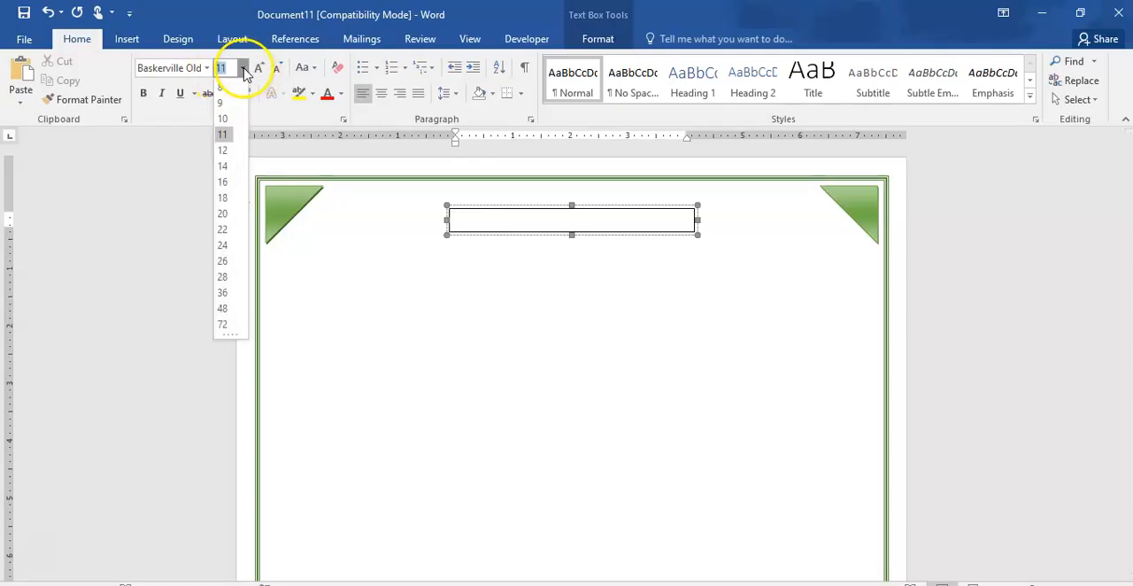
{"action": "left_click", "coordinate": [223, 277]}
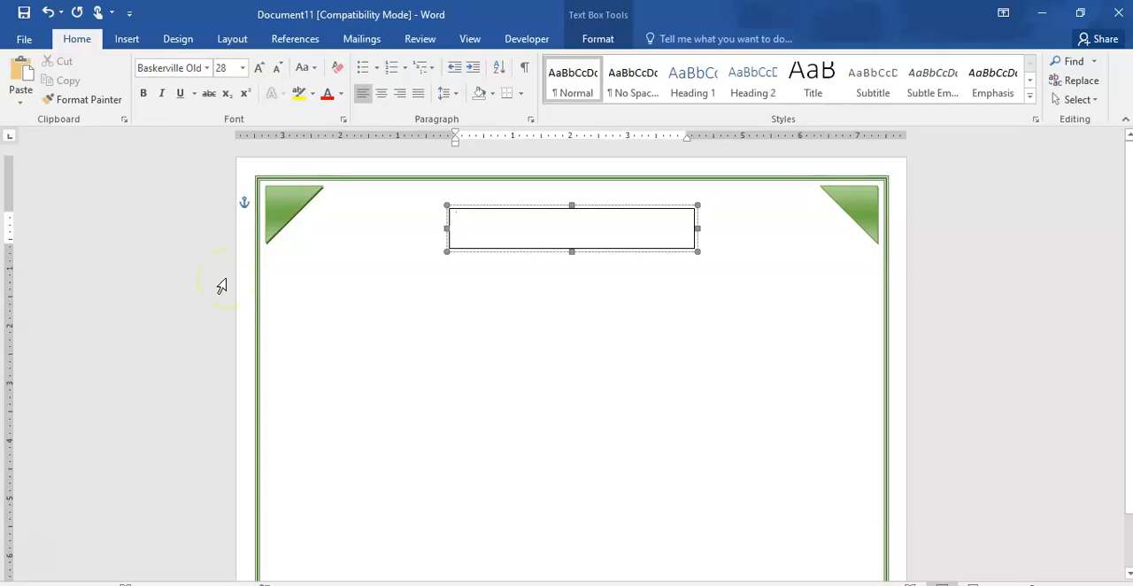
- Enter the title "CERTIFICATE OF ACHIEVEMENT" in the text box
{"action": "type", "text": "CERTIFICATE"}
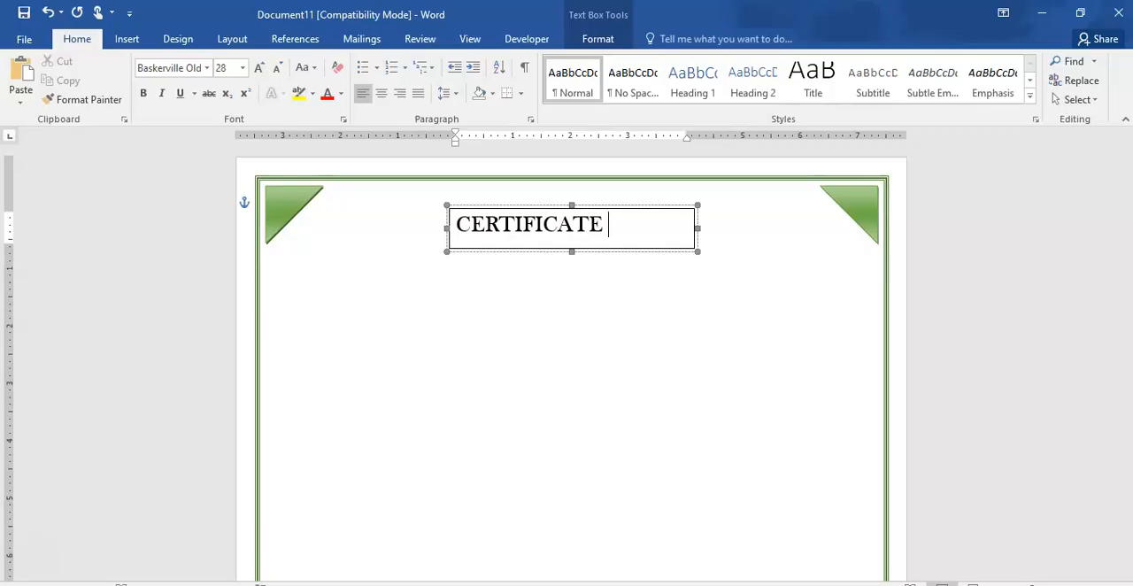
{"action": "type", "text": "OF APPRECIA"}
{"action": "key", "text": "BackSpace"}
{"action": "key", "text": "BackSpace"}
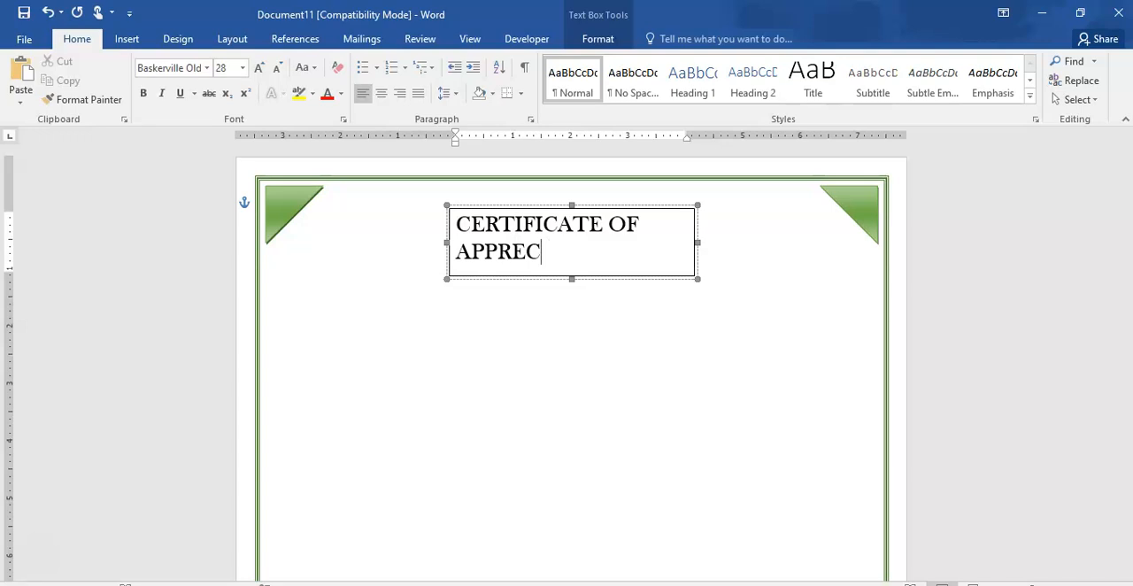
{"action": "key", "text": "BackSpace"}
{"action": "key", "text": "BackSpace"}
{"action": "key", "text": "BackSpace"}
{"action": "key", "text": "BackSpace"}
{"action": "key", "text": "BackSpace"}
{"action": "type", "text": "CHIEVEMENT"}
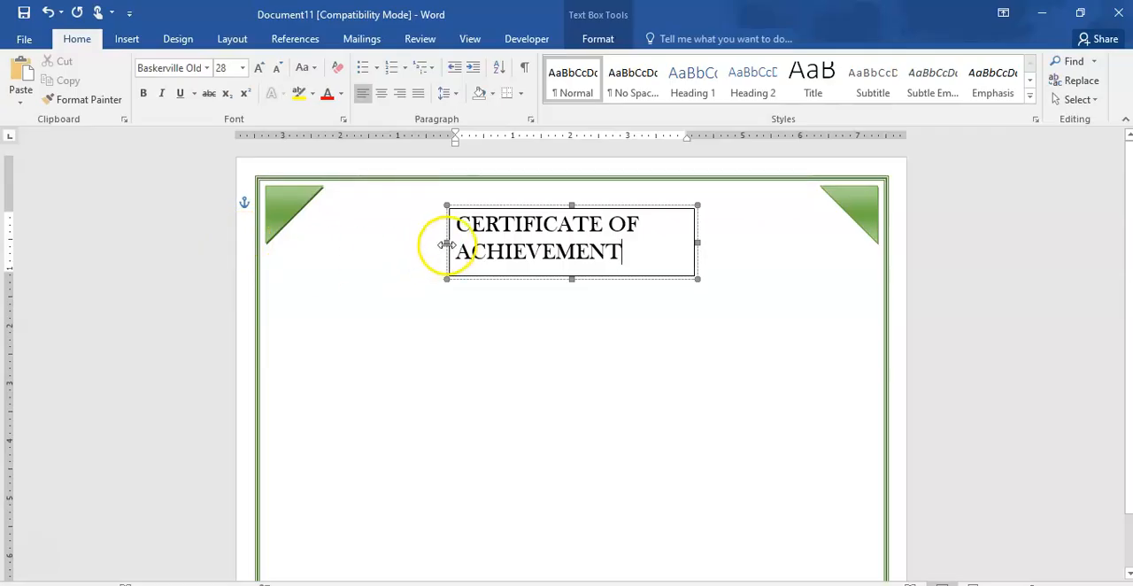
- Enlarge the title to 36 pt and widen its text box on both sides to about 8.6 inches so the title fits one line
{"action": "left_click_drag", "start_coordinate": [455, 222], "coordinate": [626, 258]}
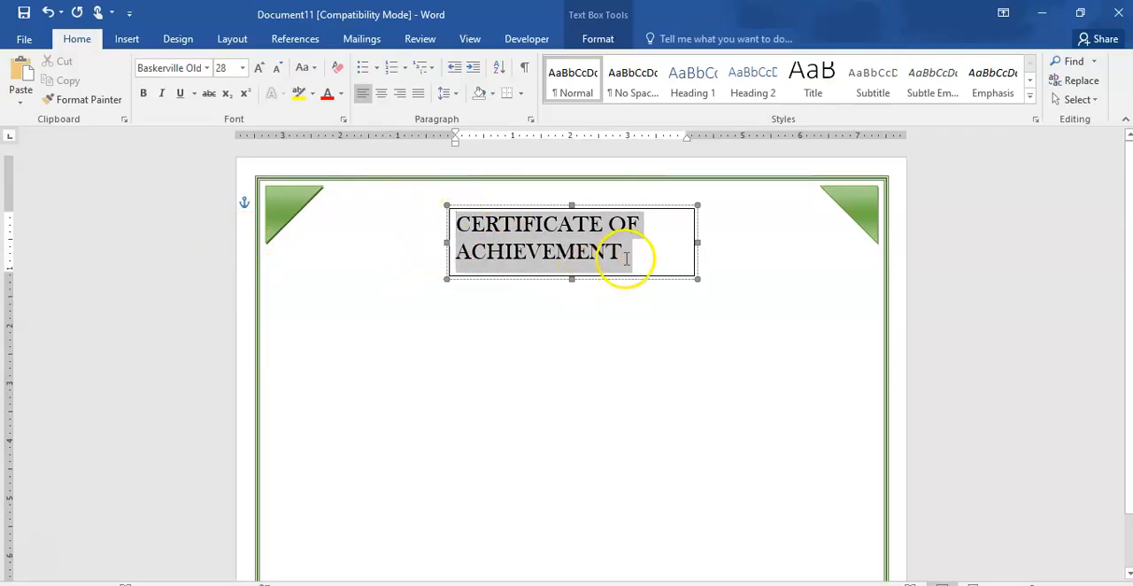
{"action": "left_click", "coordinate": [258, 69]}
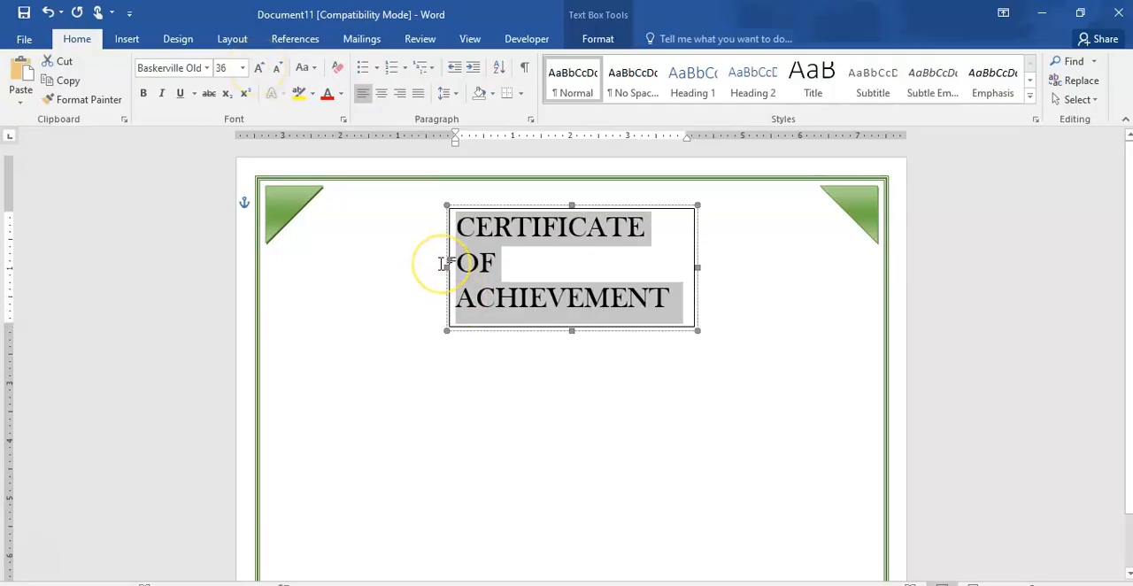
{"action": "double_click", "coordinate": [367, 260]}
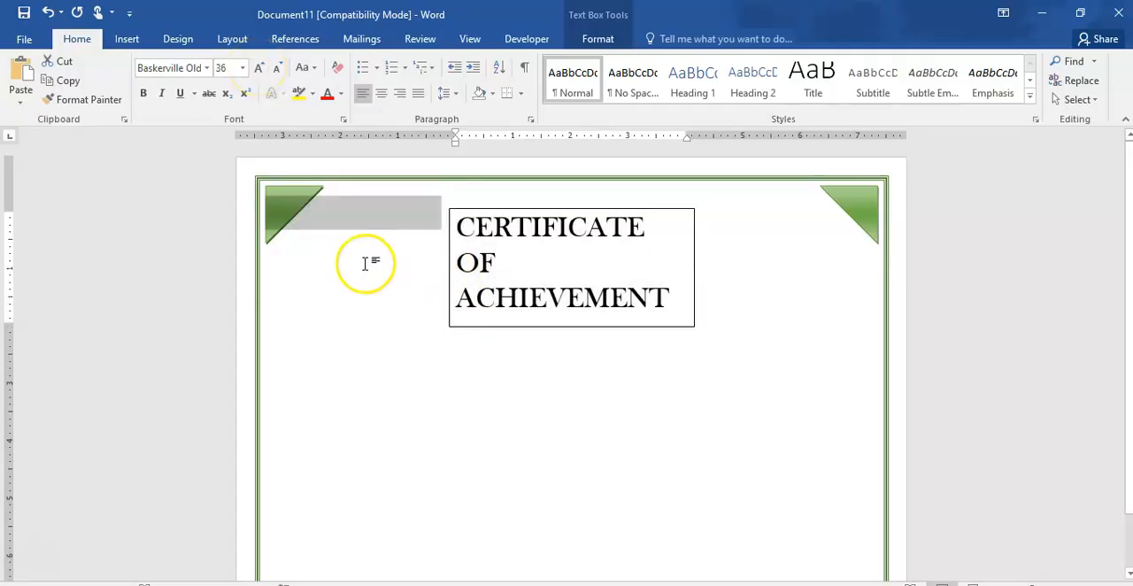
{"action": "left_click", "coordinate": [511, 263]}
{"action": "left_click_drag", "start_coordinate": [448, 268], "coordinate": [369, 263]}
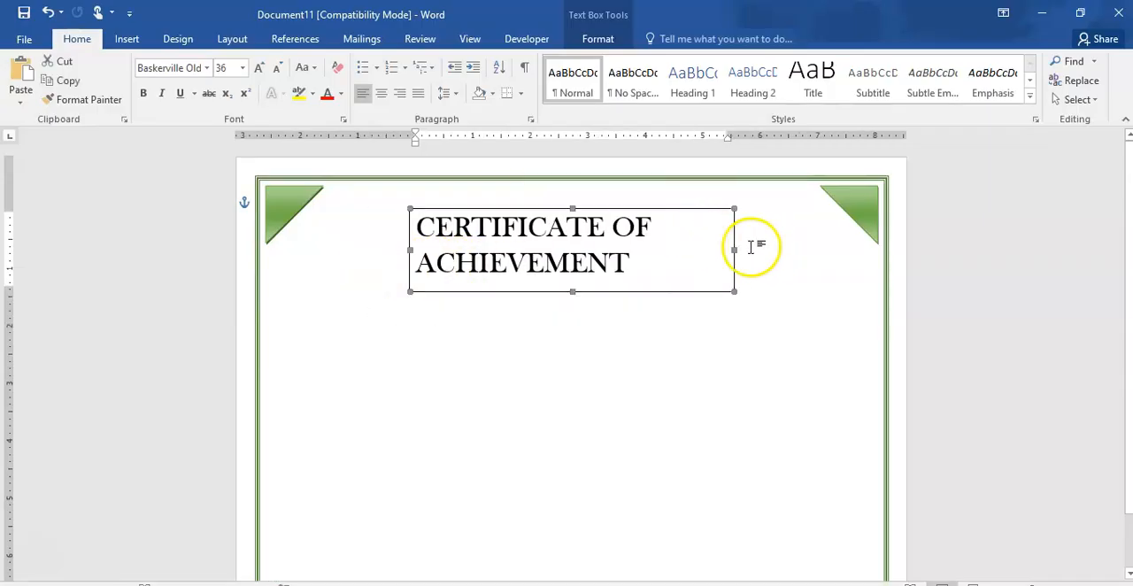
{"action": "left_click_drag", "start_coordinate": [735, 252], "coordinate": [796, 243]}
{"action": "left_click_drag", "start_coordinate": [377, 249], "coordinate": [321, 252]}
{"action": "left_click_drag", "start_coordinate": [803, 251], "coordinate": [833, 247]}
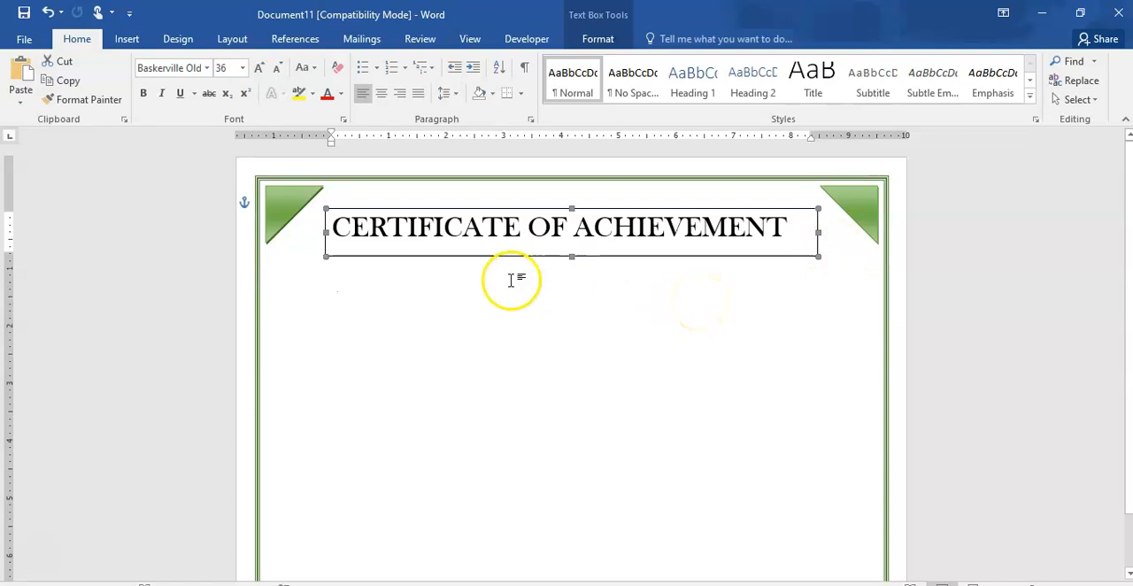
- Center the title "CERTIFICATE OF ACHIEVEMENT" within its text box
{"action": "double_click", "coordinate": [336, 228]}
{"action": "left_click_drag", "start_coordinate": [630, 216], "coordinate": [797, 226]}
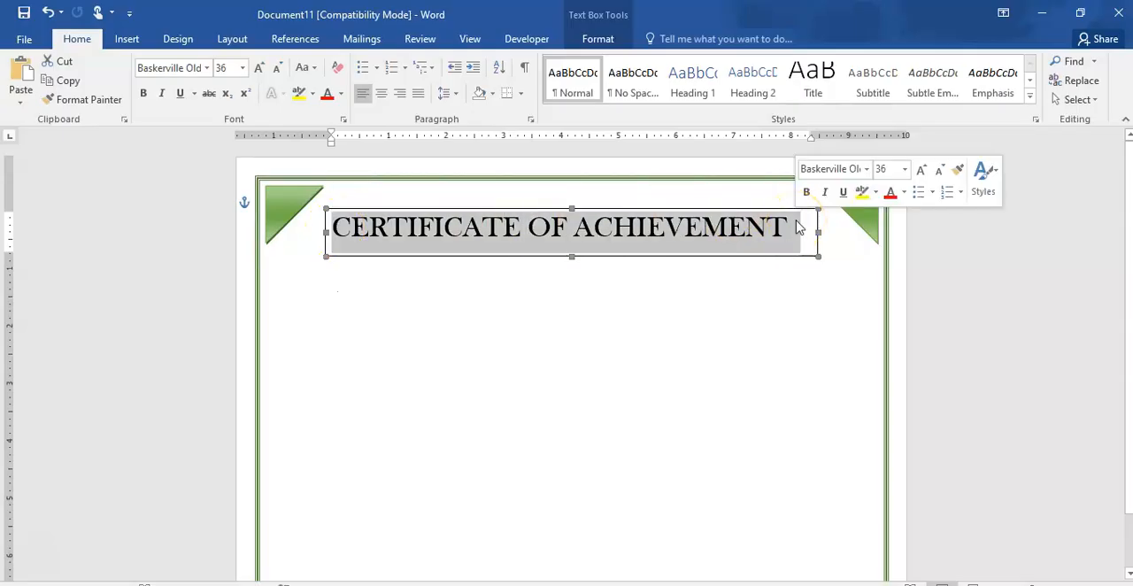
{"action": "left_click", "coordinate": [381, 96]}
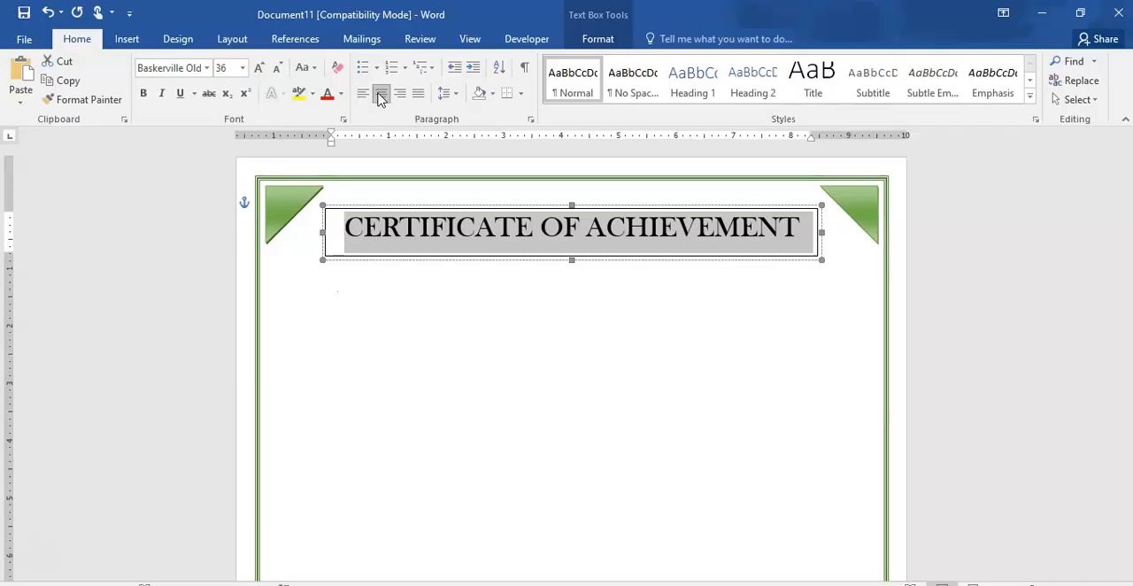
{"action": "left_click", "coordinate": [600, 325]}
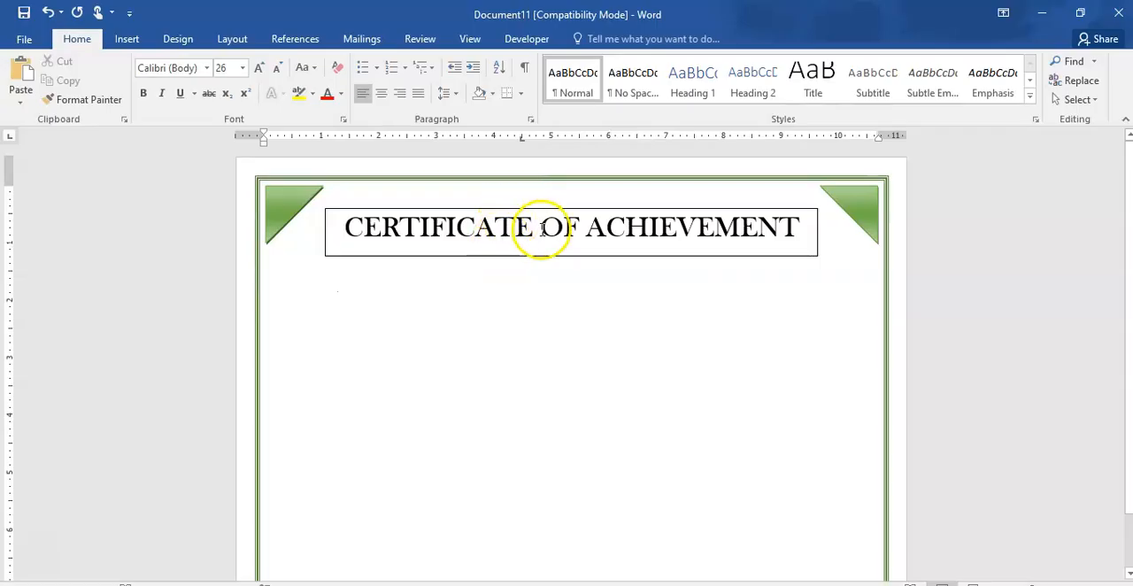
- Reposition the title text box slightly lower on the page, keeping it between the two corner triangles
{"action": "left_click", "coordinate": [541, 228]}
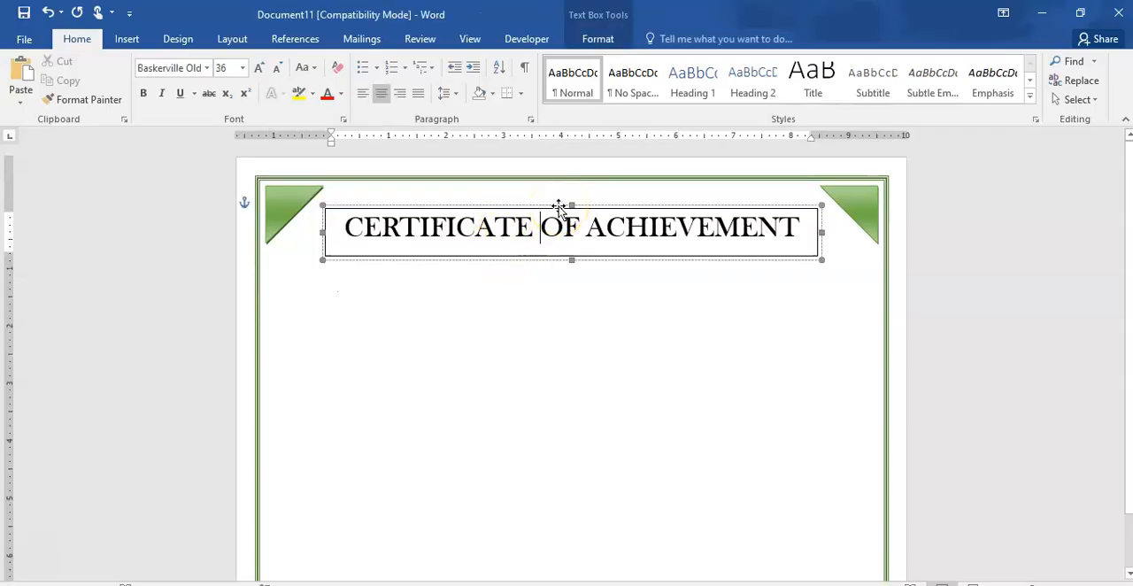
{"action": "left_click_drag", "start_coordinate": [558, 206], "coordinate": [552, 309]}
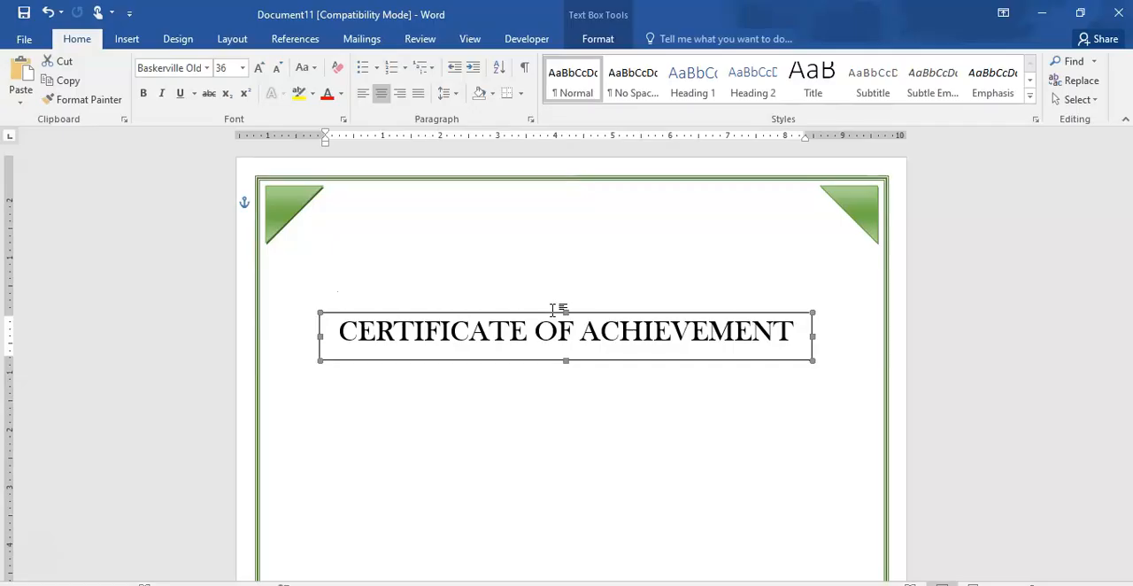
{"action": "left_click", "coordinate": [556, 313]}
{"action": "left_click_drag", "start_coordinate": [556, 313], "coordinate": [555, 220]}
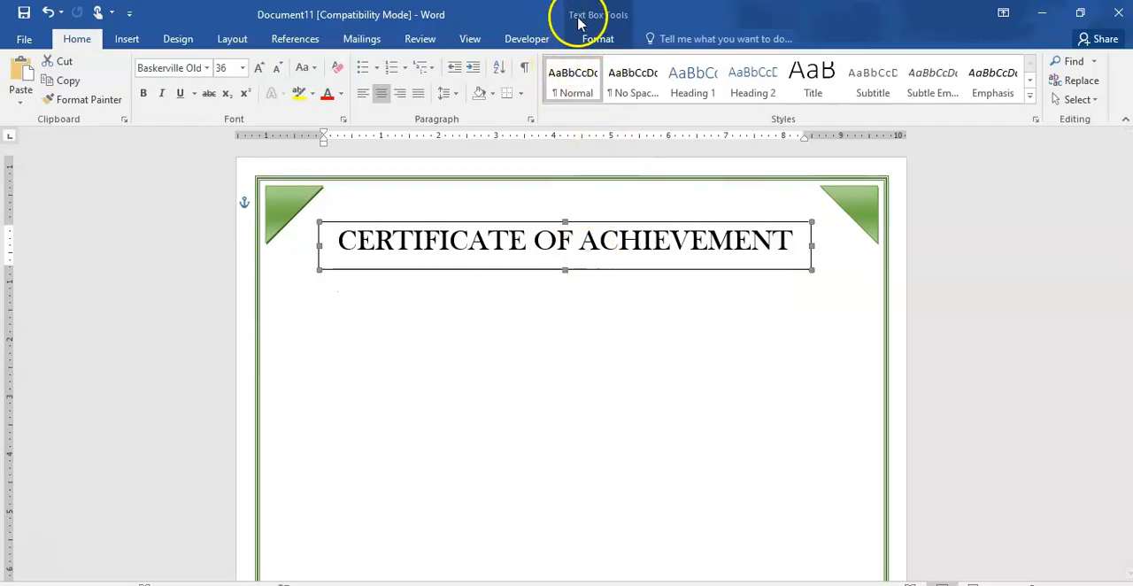
- Remove the title text box's outline by setting its line color to No Color
{"action": "left_click", "coordinate": [613, 39]}
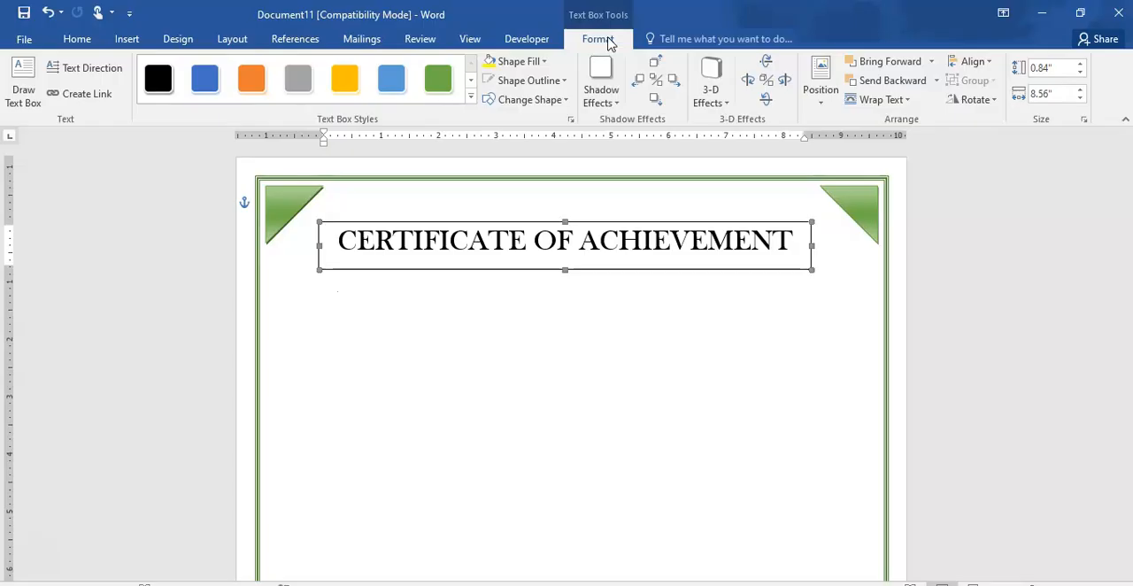
{"action": "left_click", "coordinate": [563, 82]}
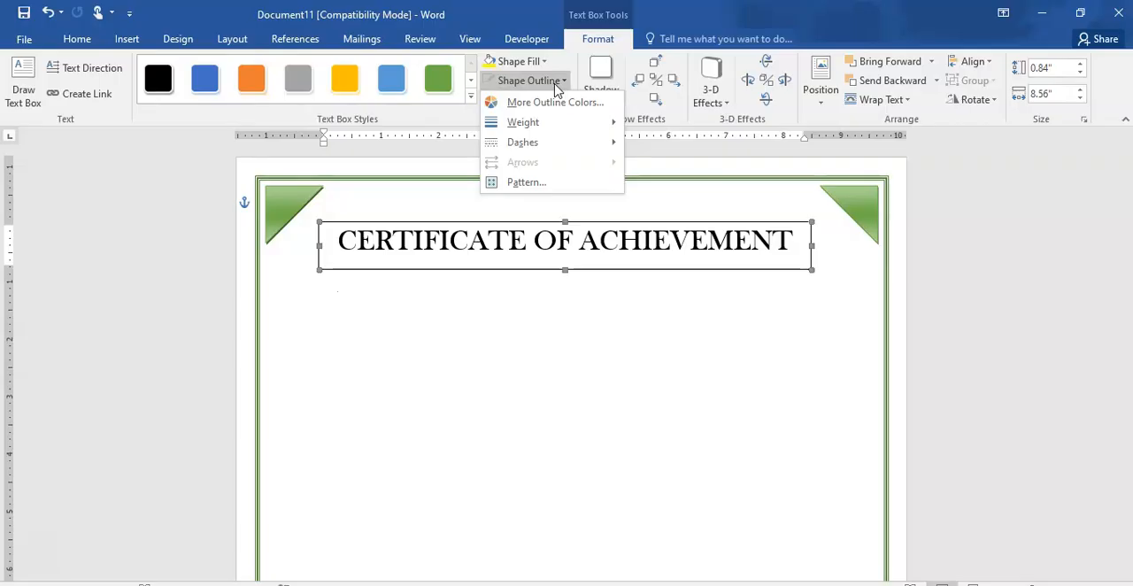
{"action": "mouse_move", "coordinate": [534, 124]}
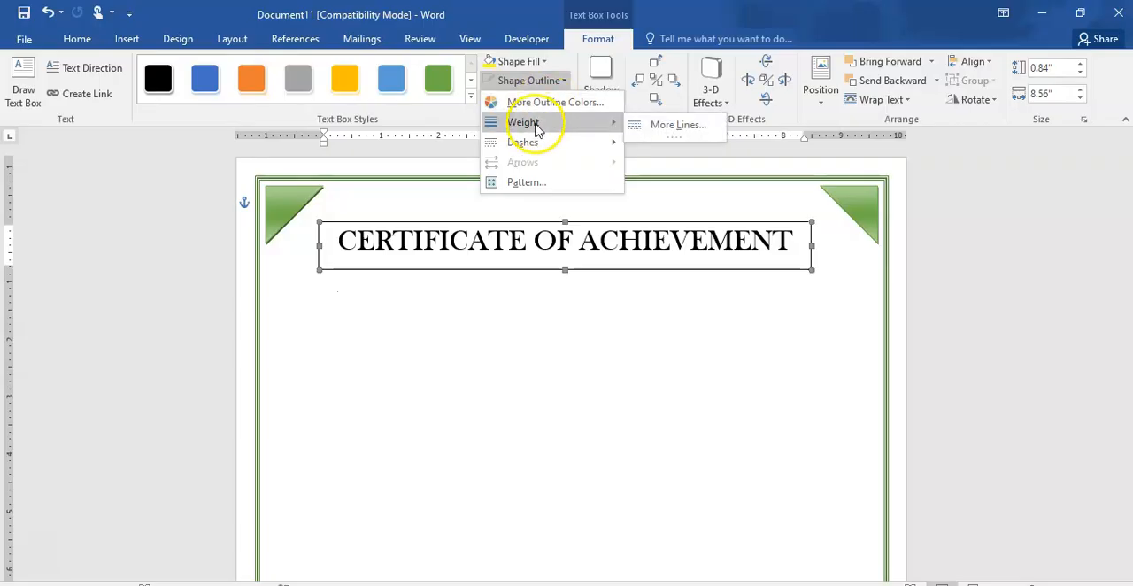
{"action": "left_click", "coordinate": [687, 125]}
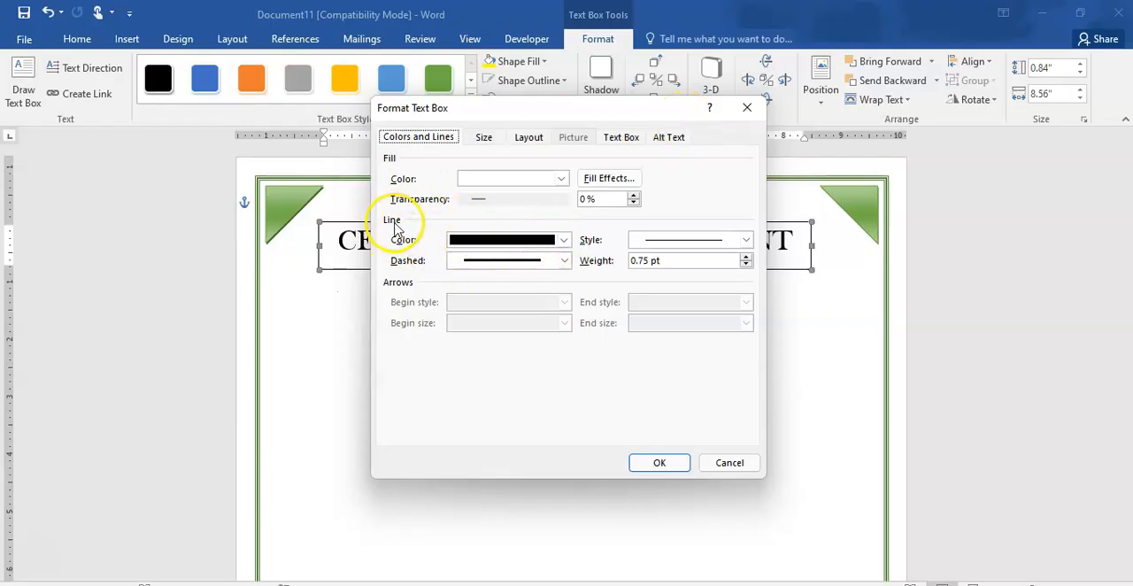
{"action": "left_click", "coordinate": [564, 241]}
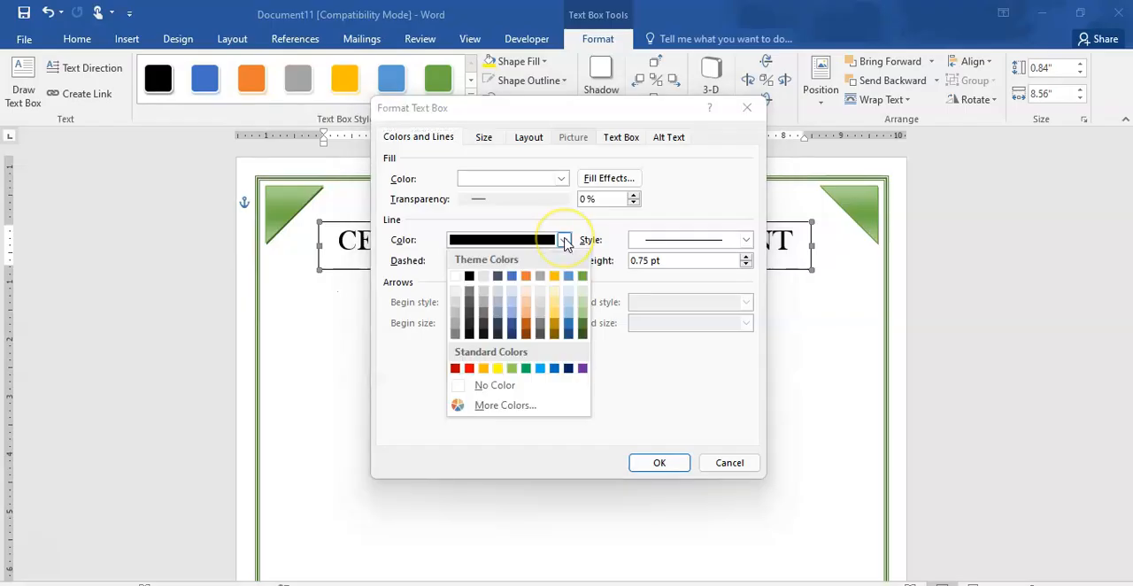
{"action": "left_click", "coordinate": [490, 390]}
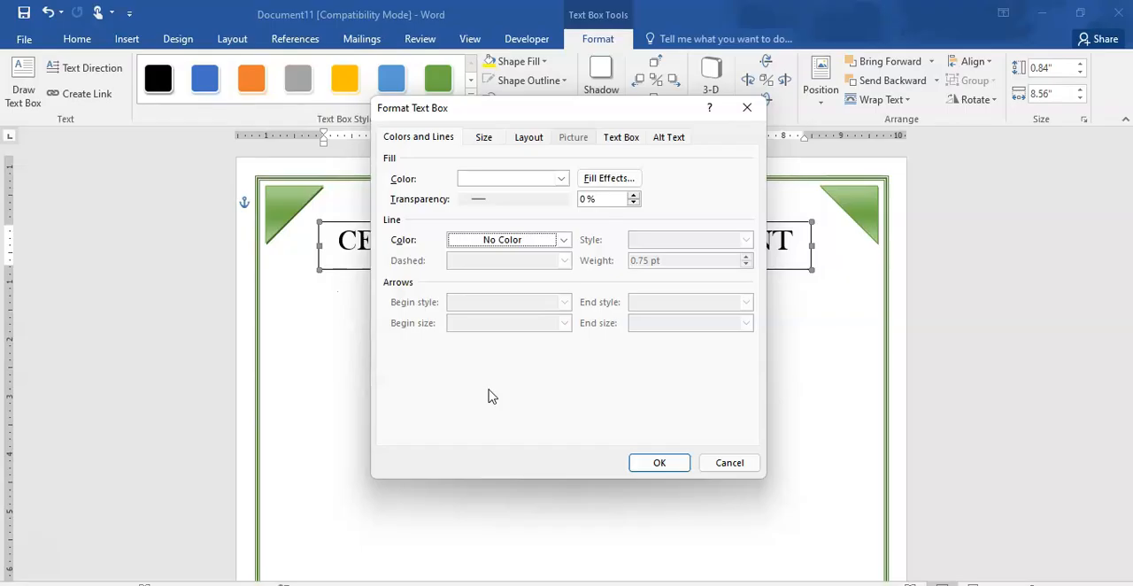
{"action": "left_click", "coordinate": [659, 462]}
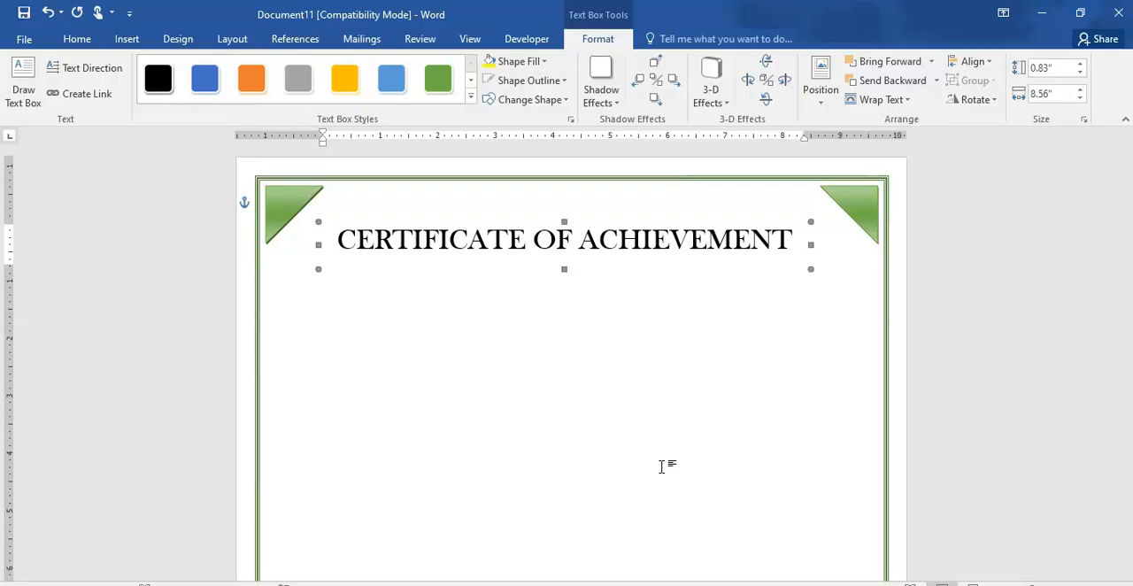
{"action": "left_click", "coordinate": [577, 340]}
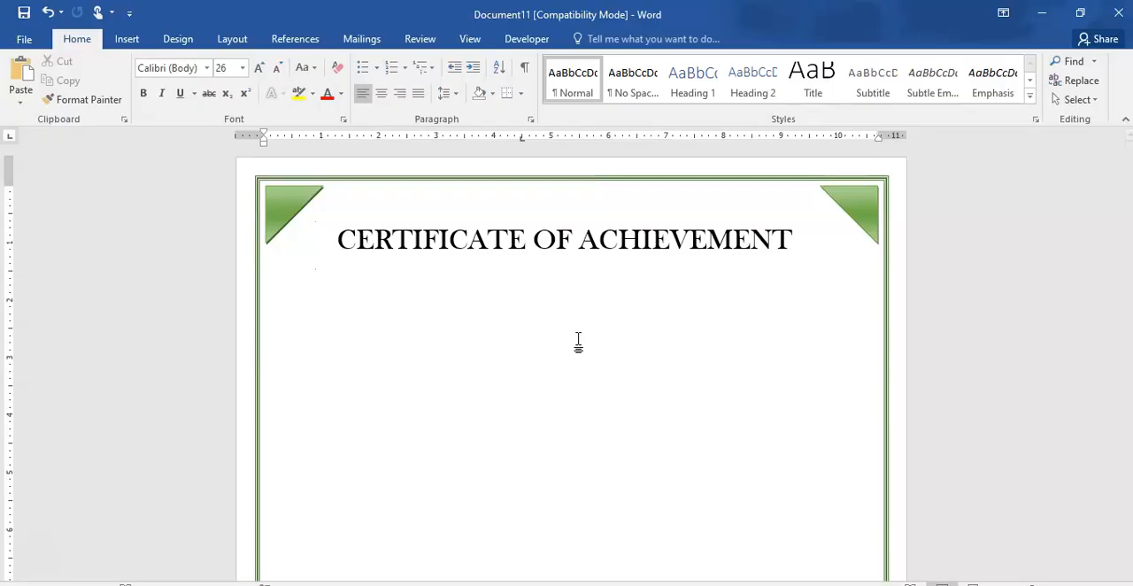
- Duplicate the title text box and place the copy directly beneath the original title
{"action": "left_click", "coordinate": [546, 227]}
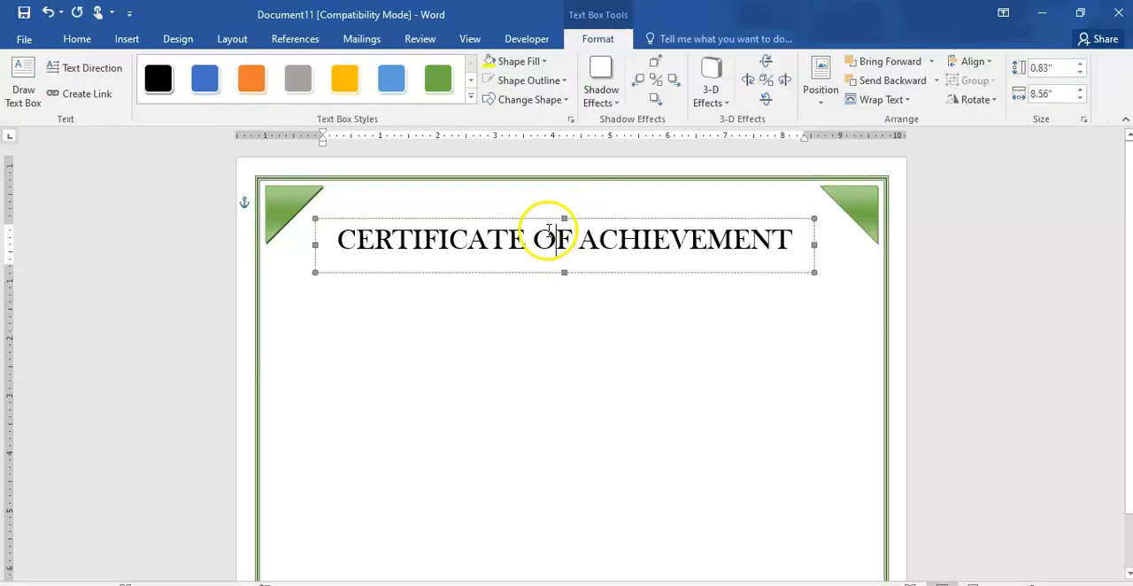
{"action": "right_click", "coordinate": [546, 218]}
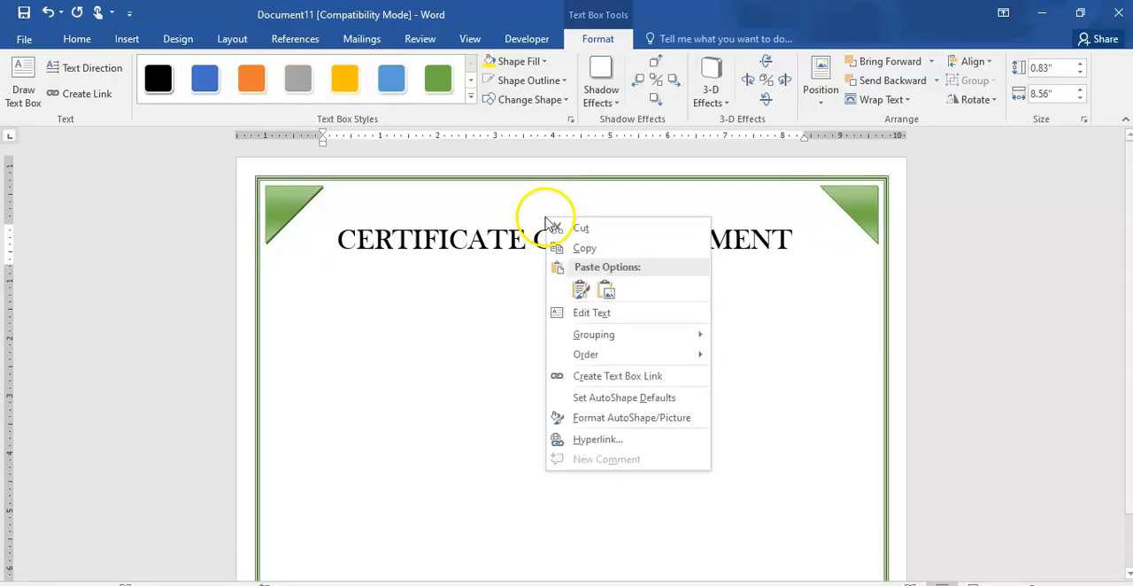
{"action": "left_click", "coordinate": [590, 248]}
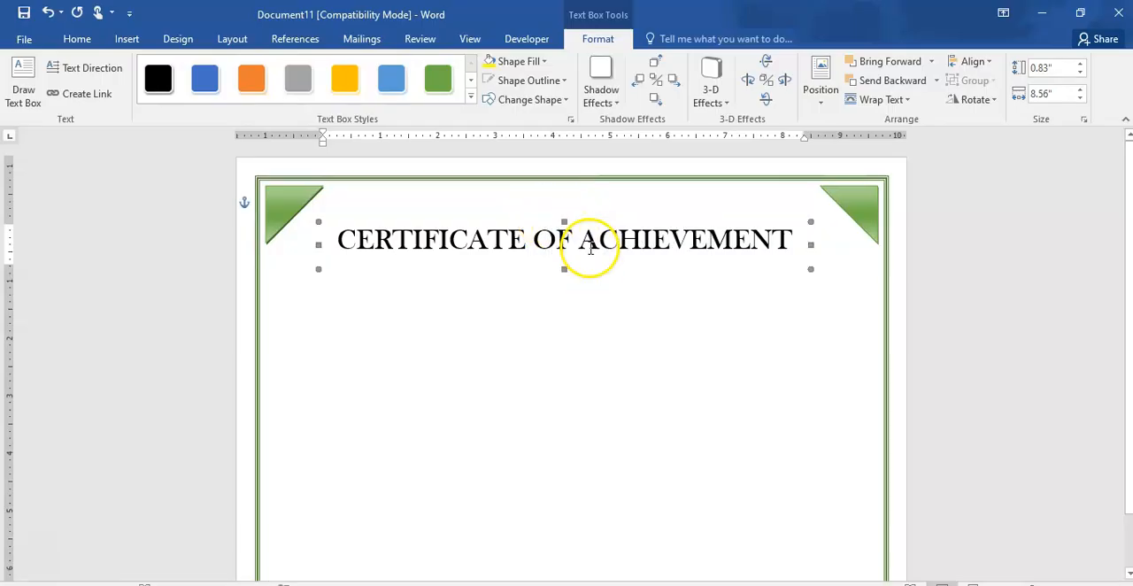
{"action": "left_click", "coordinate": [566, 312]}
{"action": "key", "text": "ctrl+v"}
{"action": "left_click", "coordinate": [564, 271]}
{"action": "left_click_drag", "start_coordinate": [575, 218], "coordinate": [576, 282]}
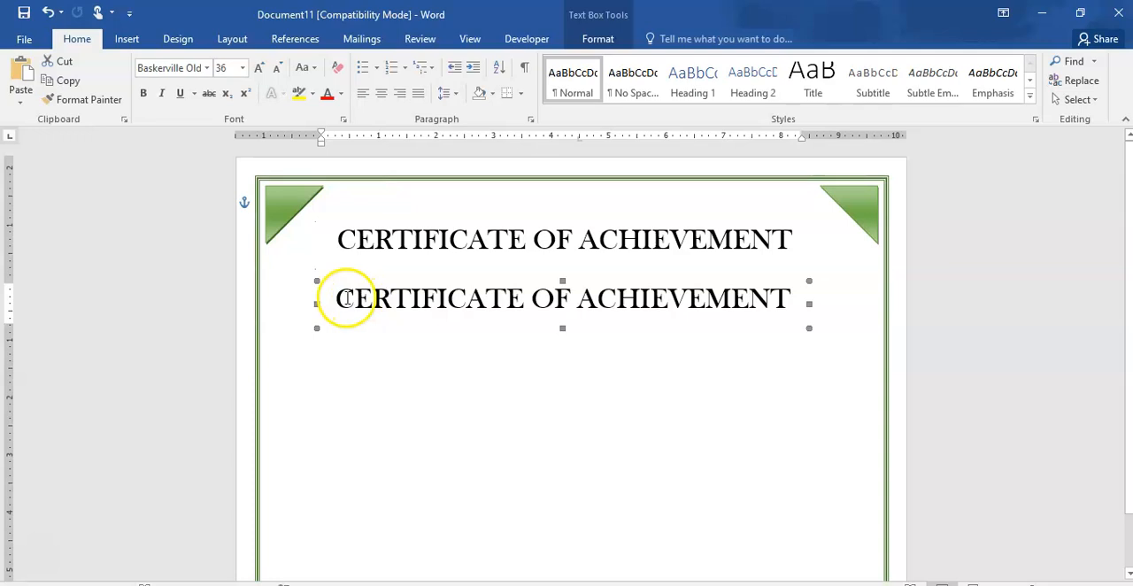
- Replace the text in the copied title box with "Presented to"
{"action": "left_click_drag", "start_coordinate": [336, 299], "coordinate": [774, 302]}
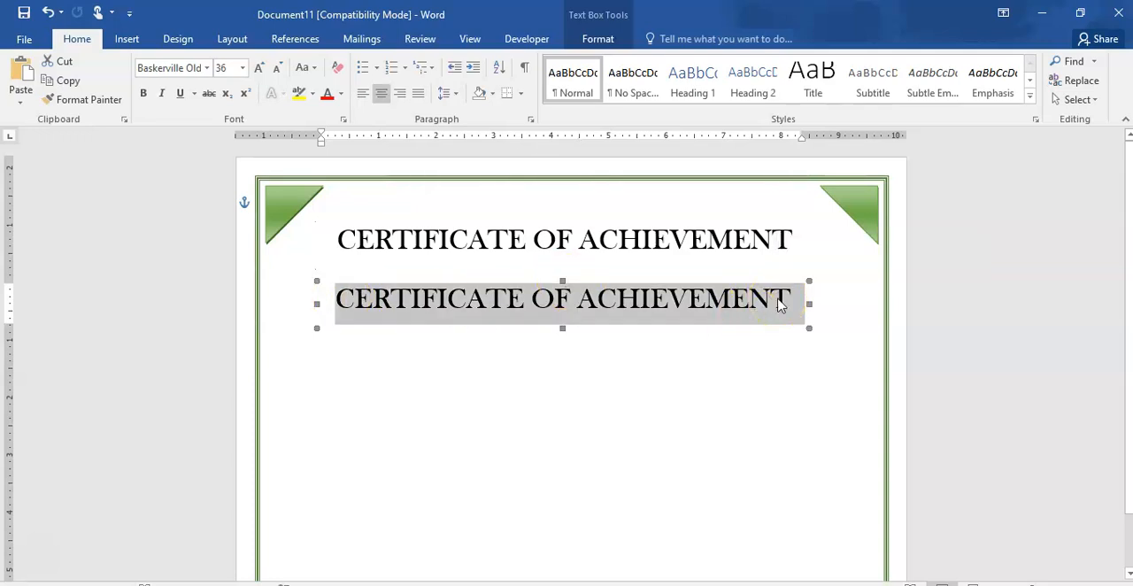
{"action": "type", "text": "Presente"}
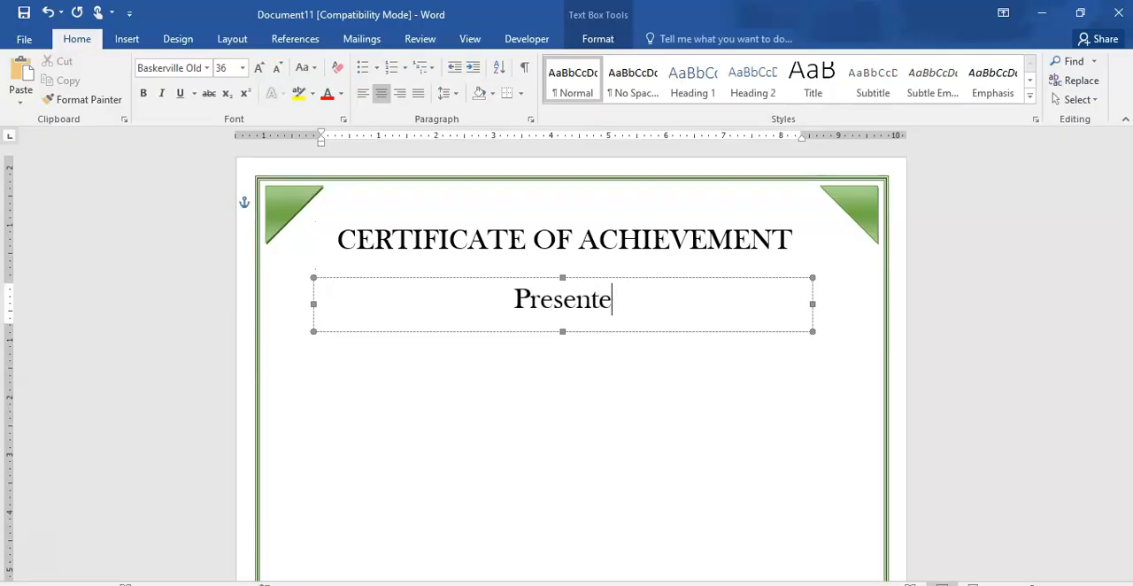
{"action": "type", "text": "dn"}
{"action": "key", "text": "BackSpace"}
{"action": "type", "text": "to"}
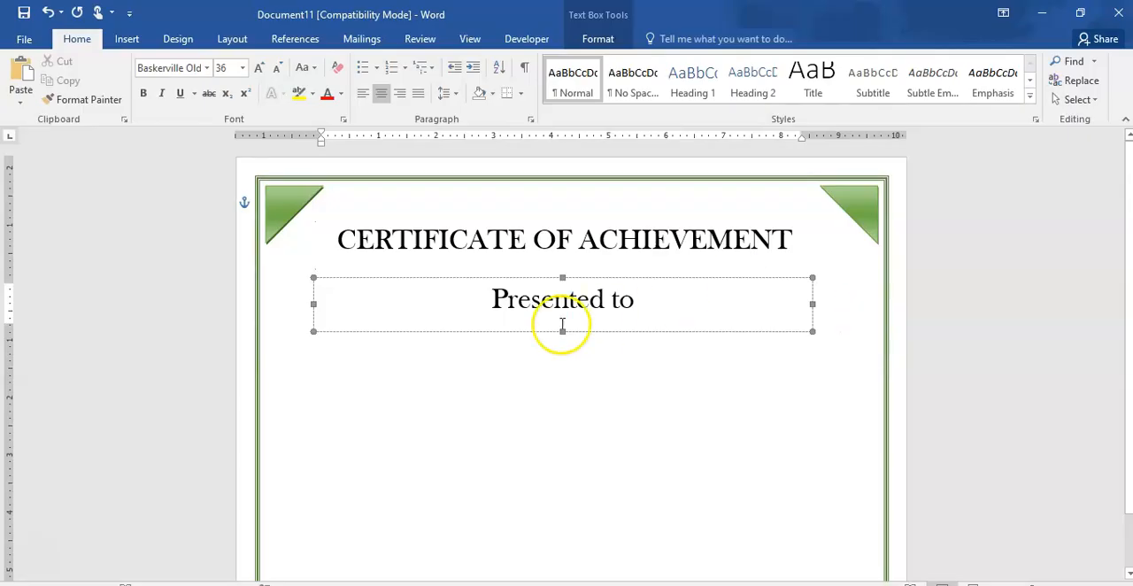
- Format the "Presented to" text in Century Schoolbook at 20 pt
{"action": "left_click_drag", "start_coordinate": [492, 300], "coordinate": [663, 316]}
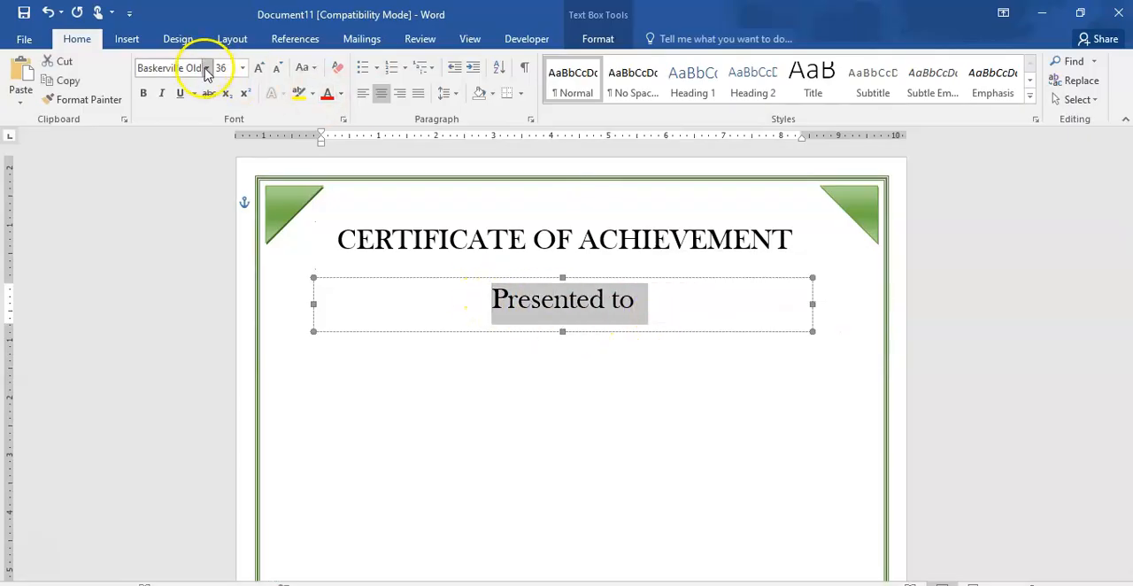
{"action": "left_click", "coordinate": [207, 69]}
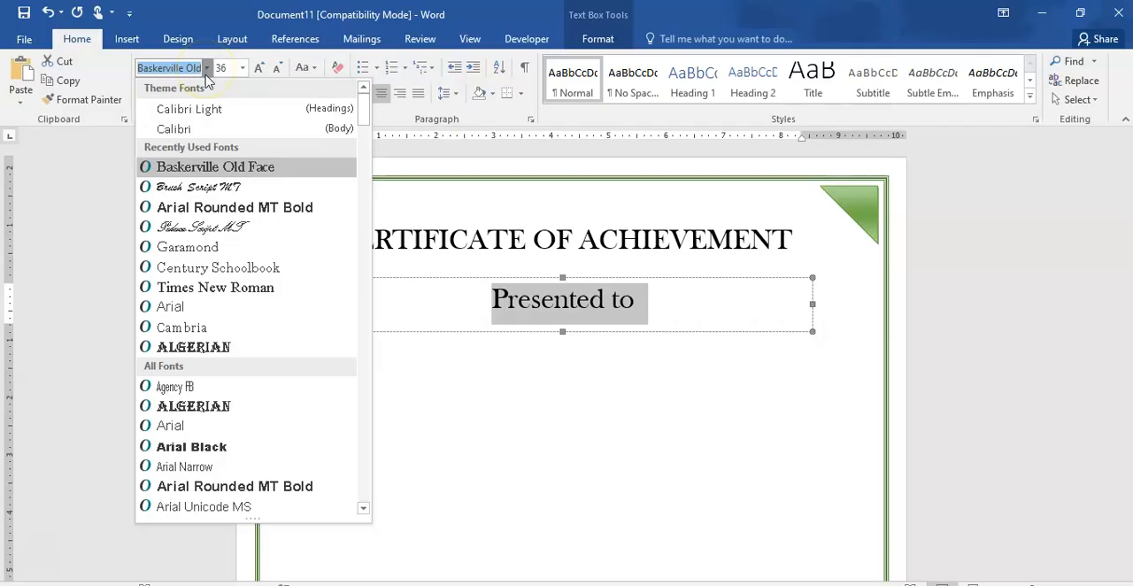
{"action": "left_click", "coordinate": [193, 270]}
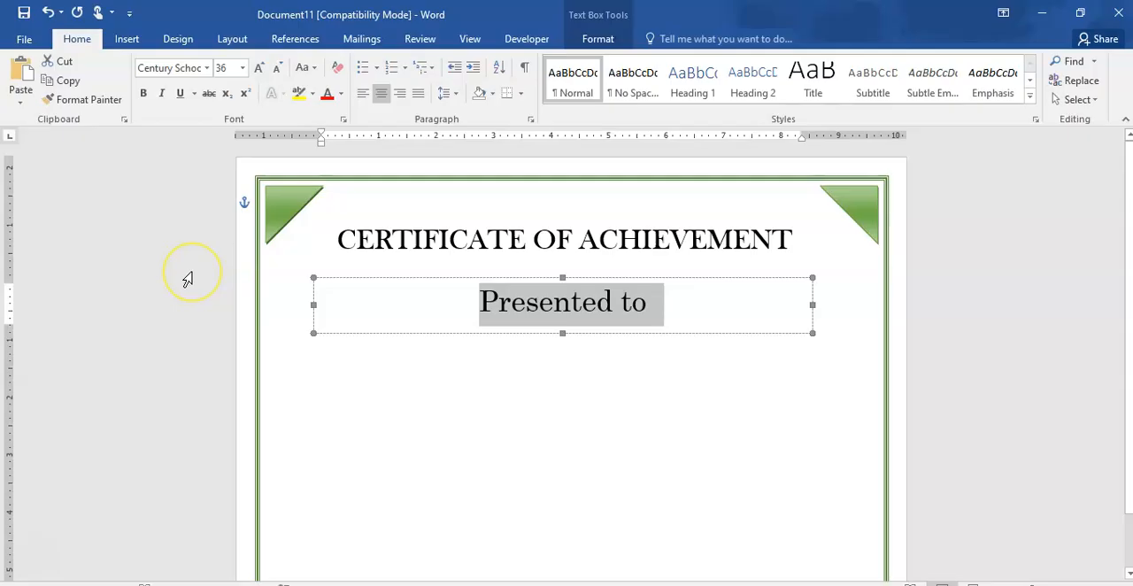
{"action": "left_click", "coordinate": [242, 73]}
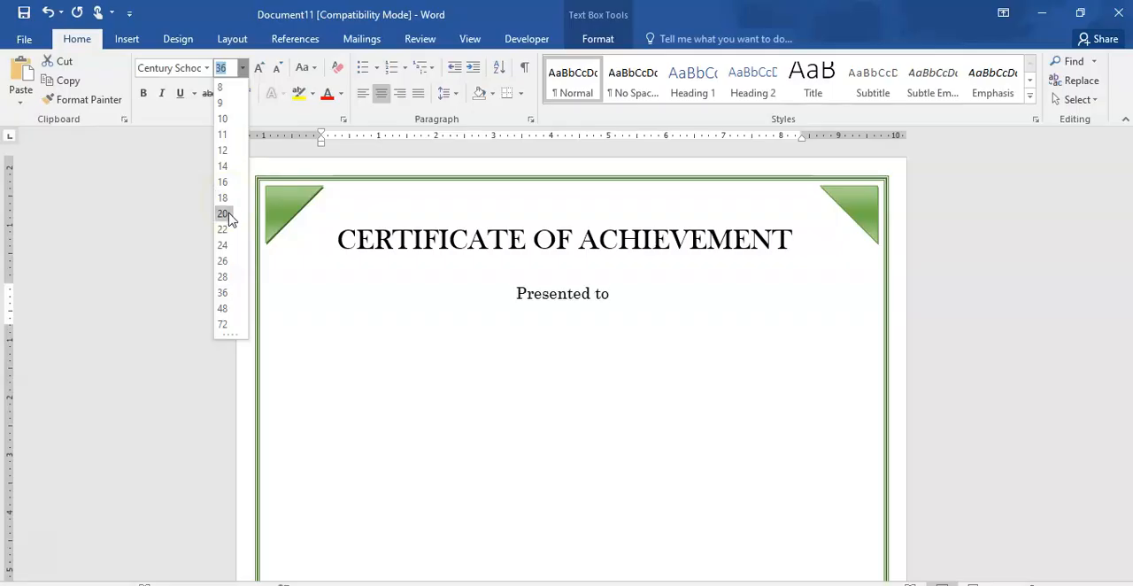
{"action": "left_click", "coordinate": [223, 213]}
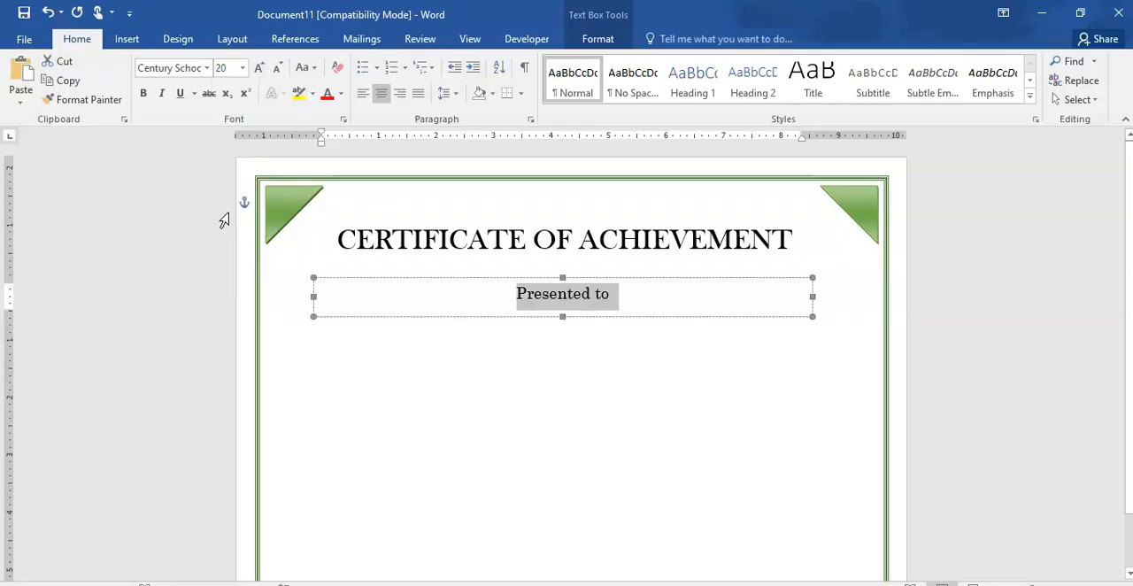
- Narrow the "Presented to" text box from both sides so it sits roughly centered beneath the title
{"action": "left_click_drag", "start_coordinate": [313, 297], "coordinate": [467, 282]}
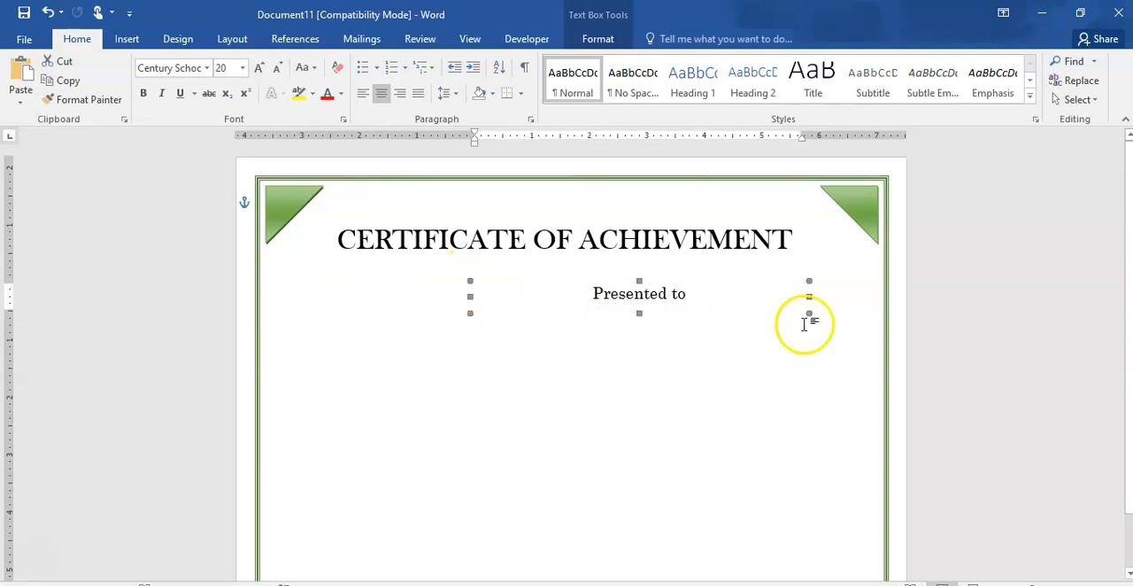
{"action": "left_click_drag", "start_coordinate": [809, 297], "coordinate": [675, 312]}
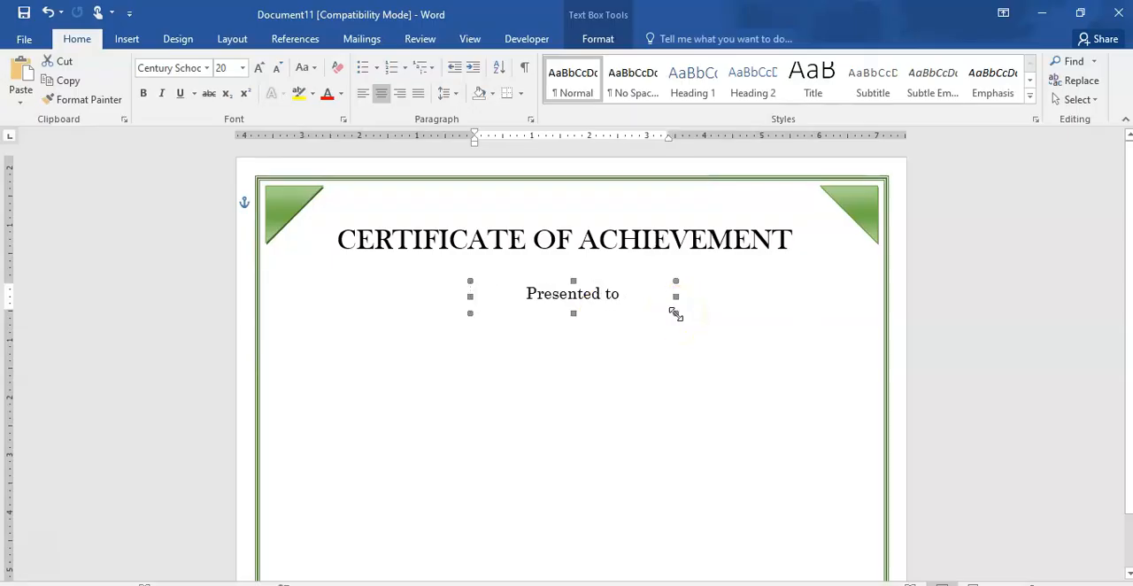
{"action": "left_click", "coordinate": [642, 370]}
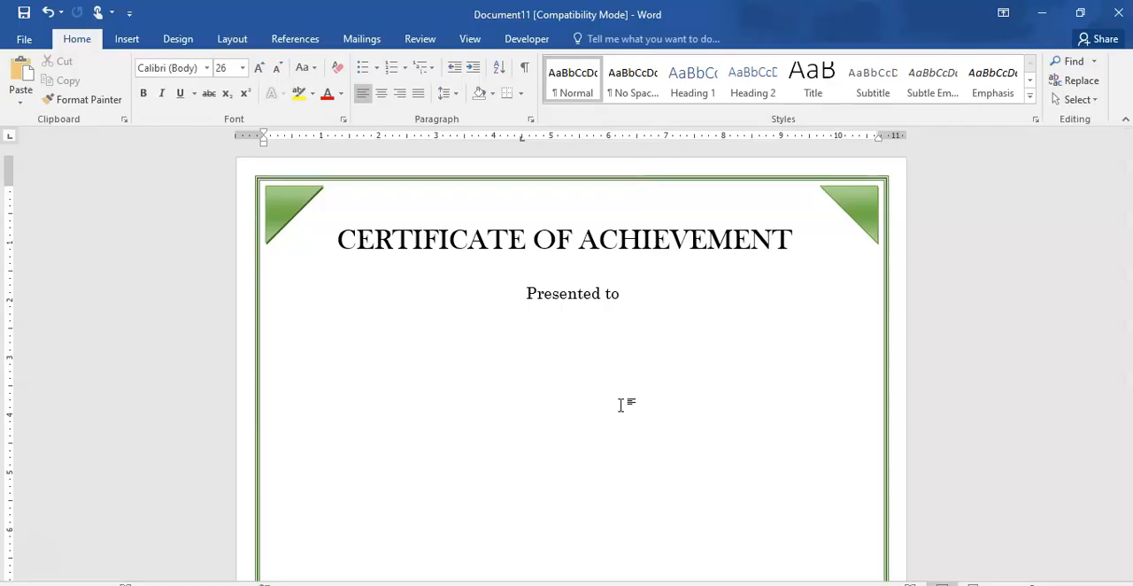
- Paste another copy of the title text box and place it below the "Presented to" line
{"action": "key", "text": "ctrl+v"}
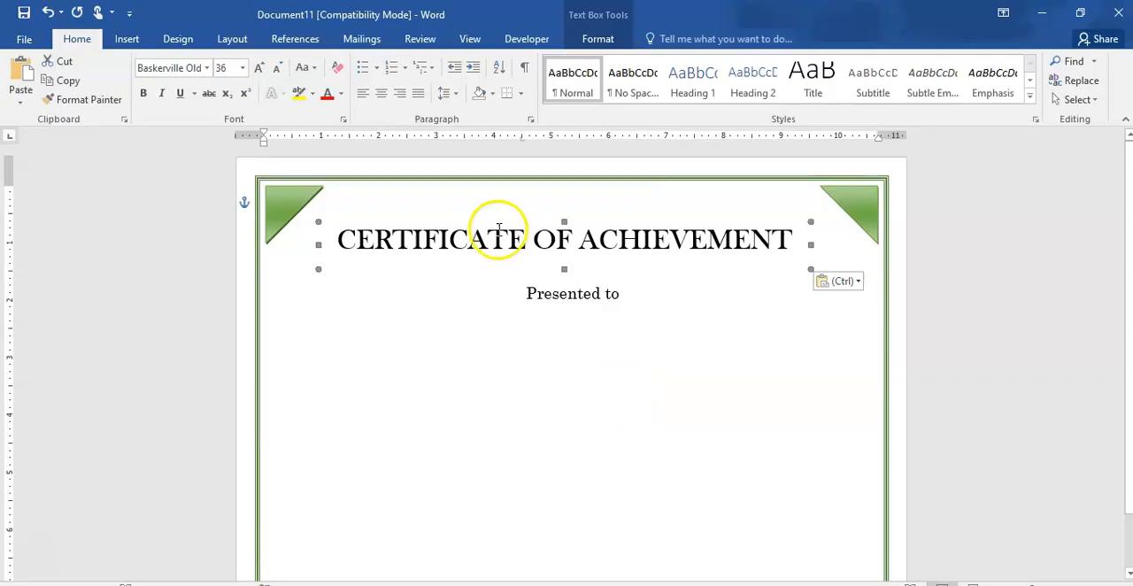
{"action": "left_click_drag", "start_coordinate": [549, 223], "coordinate": [551, 336]}
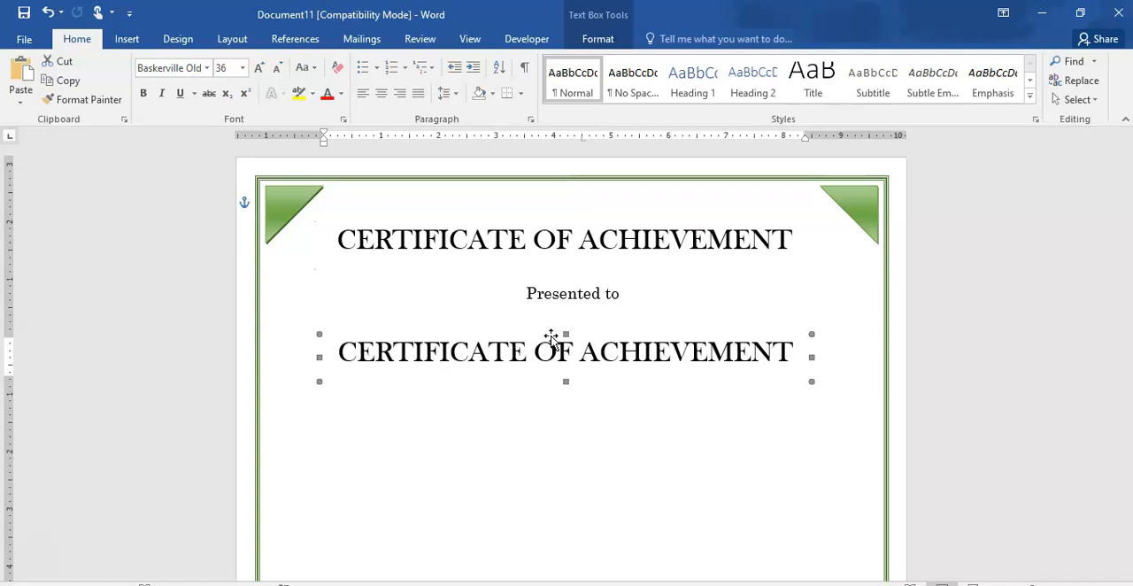
{"action": "scroll", "coordinate": [551, 336], "scroll_direction": "down", "scroll_amount": 2}
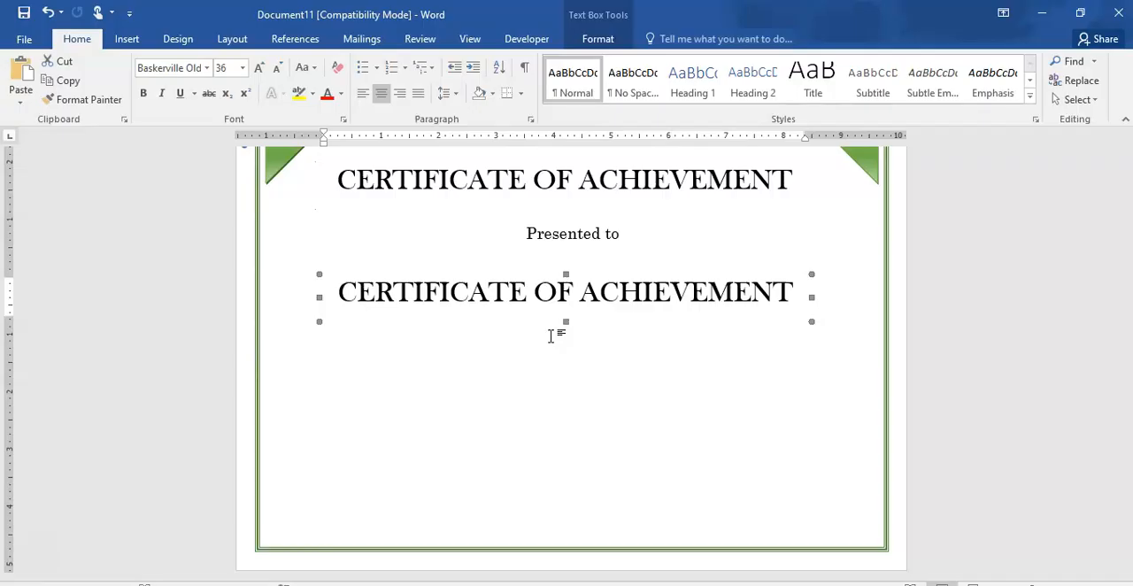
- Replace the title text in the box below "Presented to" with the recipient's full name
{"action": "left_click", "coordinate": [791, 292]}
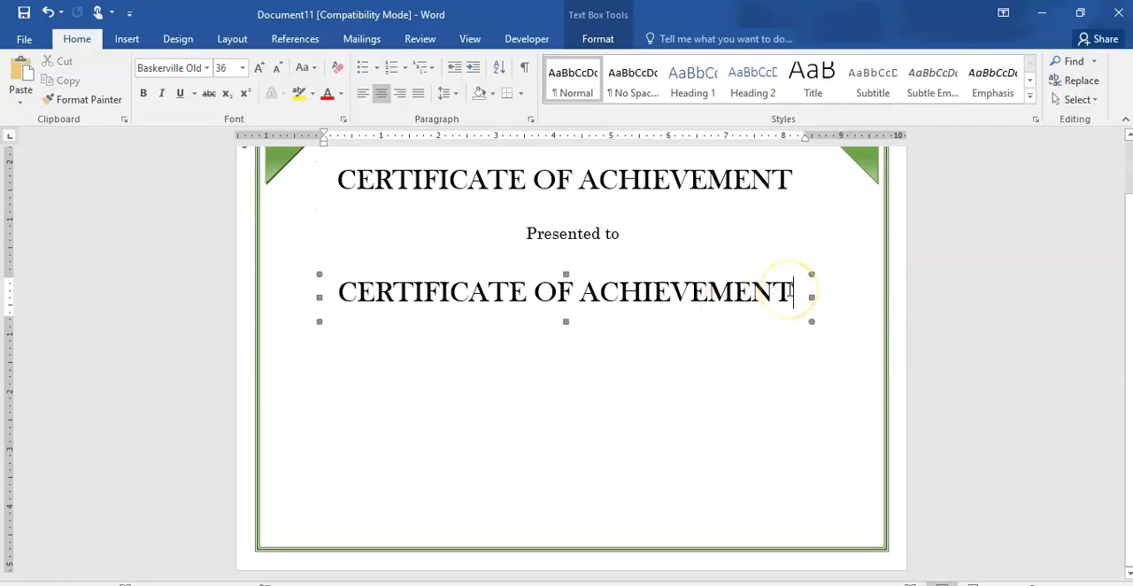
{"action": "key", "text": "BackSpace"}
{"action": "key", "text": "BackSpace"}
{"action": "key", "text": "BackSpace"}
{"action": "key", "text": "BackSpace"}
{"action": "key", "text": "BackSpace"}
{"action": "key", "text": "BackSpace"}
{"action": "key", "text": "BackSpace"}
{"action": "key", "text": "BackSpace"}
{"action": "key", "text": "BackSpace"}
{"action": "key", "text": "BackSpace"}
{"action": "key", "text": "BackSpace"}
{"action": "key", "text": "BackSpace"}
{"action": "key", "text": "BackSpace"}
{"action": "key", "text": "BackSpace"}
{"action": "key", "text": "BackSpace"}
{"action": "key", "text": "BackSpace"}
{"action": "key", "text": "BackSpace"}
{"action": "key", "text": "BackSpace"}
{"action": "key", "text": "BackSpace"}
{"action": "key", "text": "BackSpace"}
{"action": "key", "text": "BackSpace"}
{"action": "key", "text": "BackSpace"}
{"action": "key", "text": "BackSpace"}
{"action": "key", "text": "BackSpace"}
{"action": "key", "text": "BackSpace"}
{"action": "key", "text": "BackSpace"}
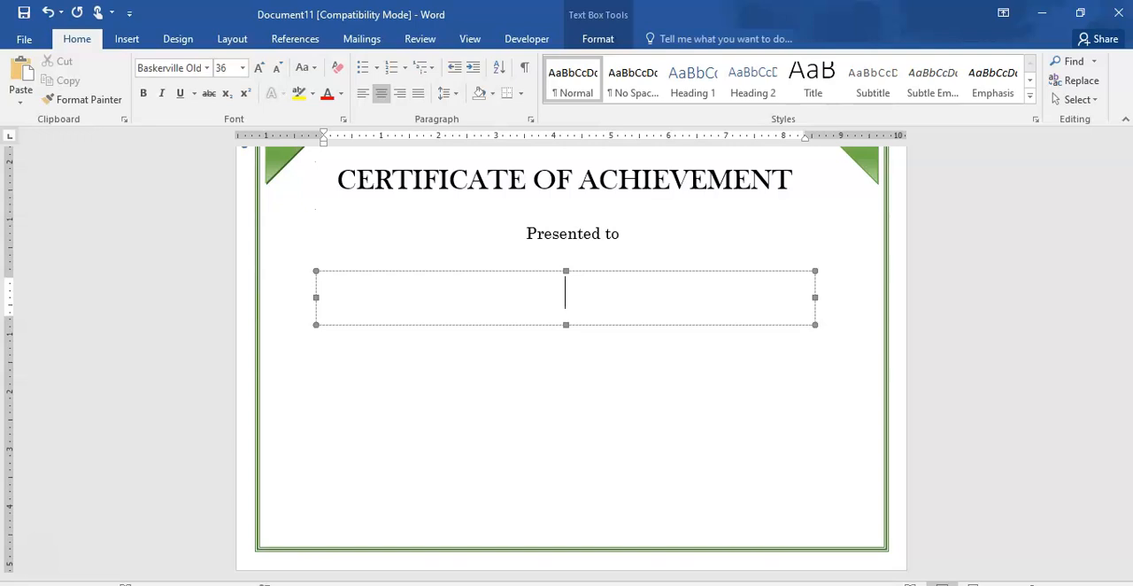
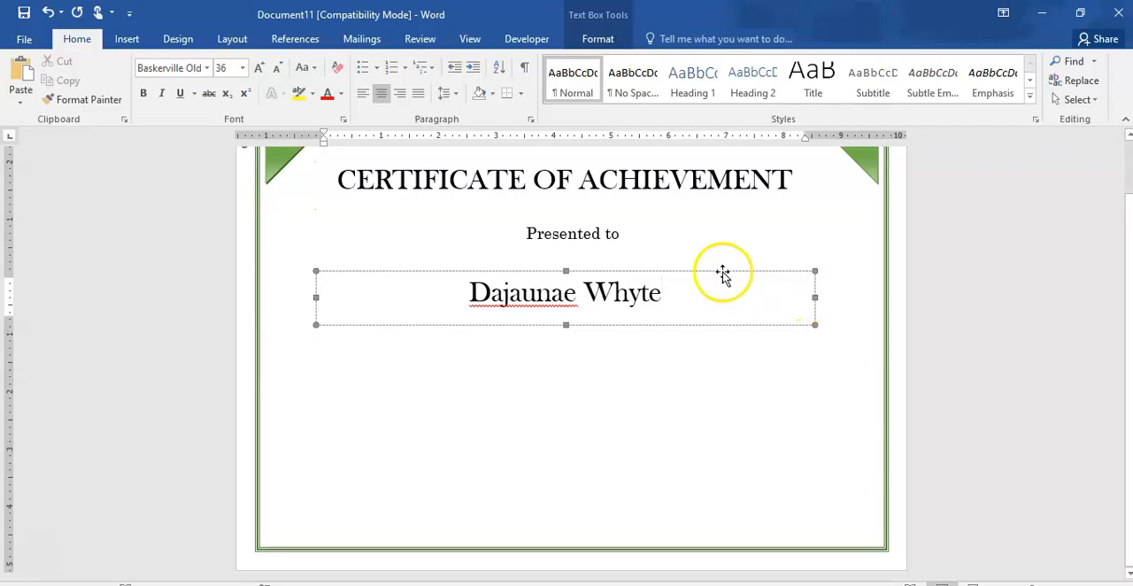
- Add the recipient's flagged first name to the spelling dictionary and reduce the height of the name's text box
{"action": "right_click", "coordinate": [524, 292]}
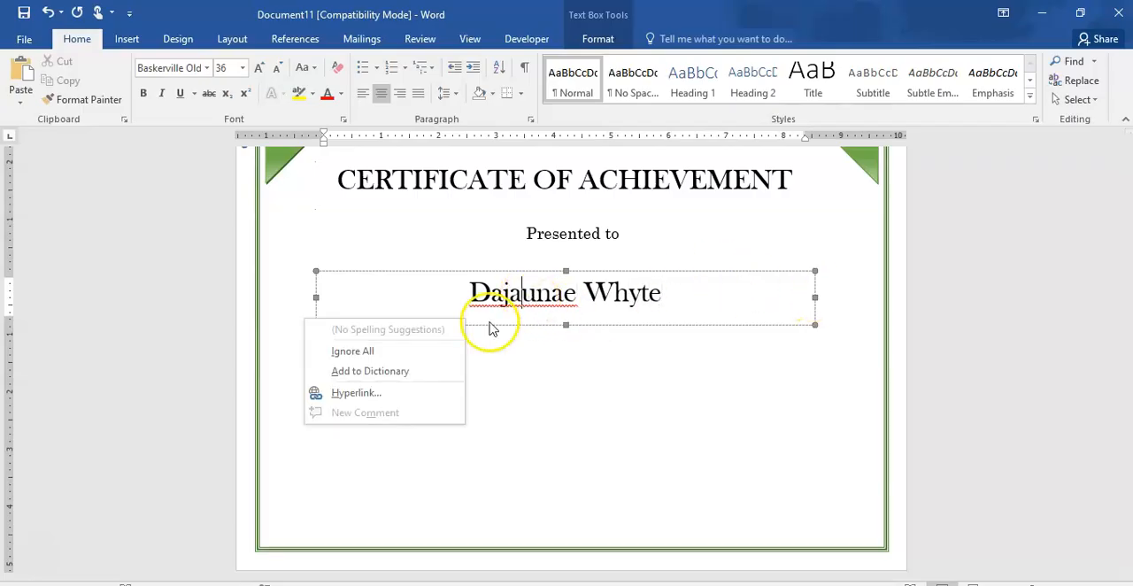
{"action": "left_click", "coordinate": [421, 371]}
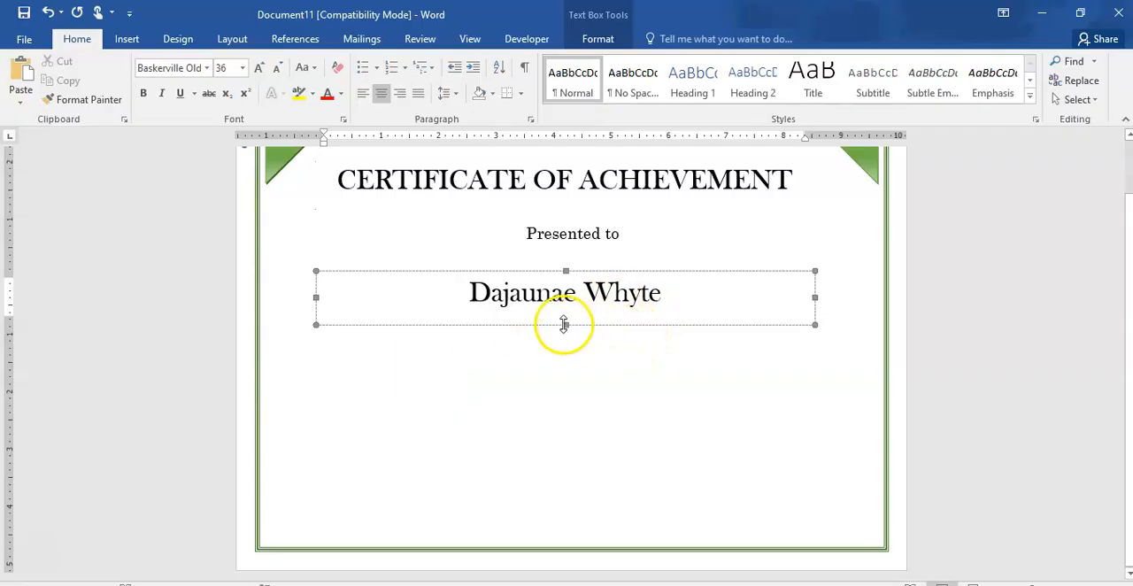
{"action": "left_click_drag", "start_coordinate": [564, 324], "coordinate": [565, 311]}
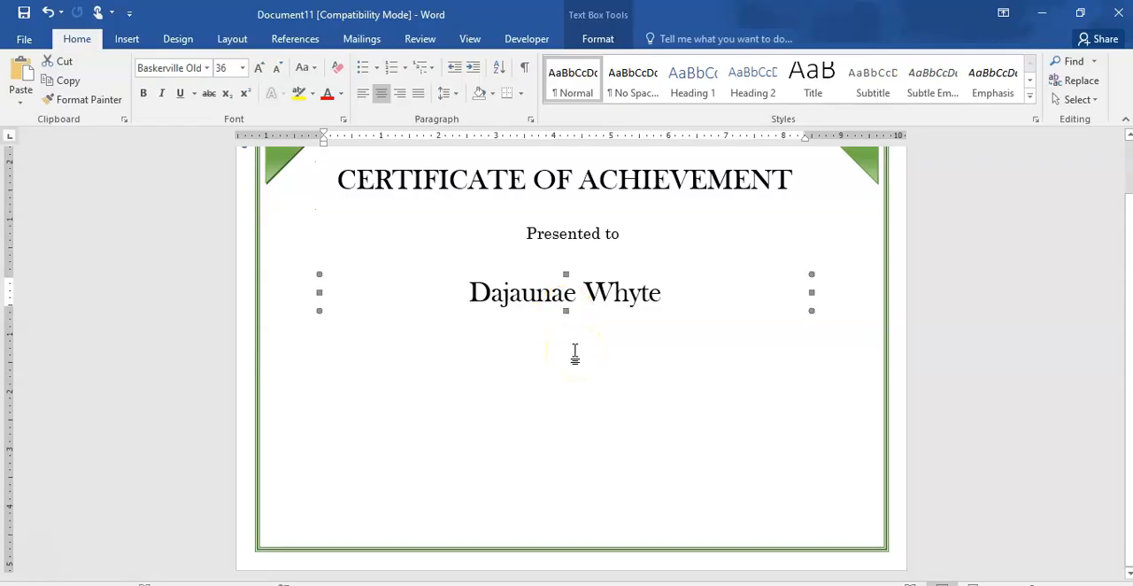
- Paste another copy of the title text box directly under the recipient's name and clear all its text
{"action": "left_click", "coordinate": [575, 352]}
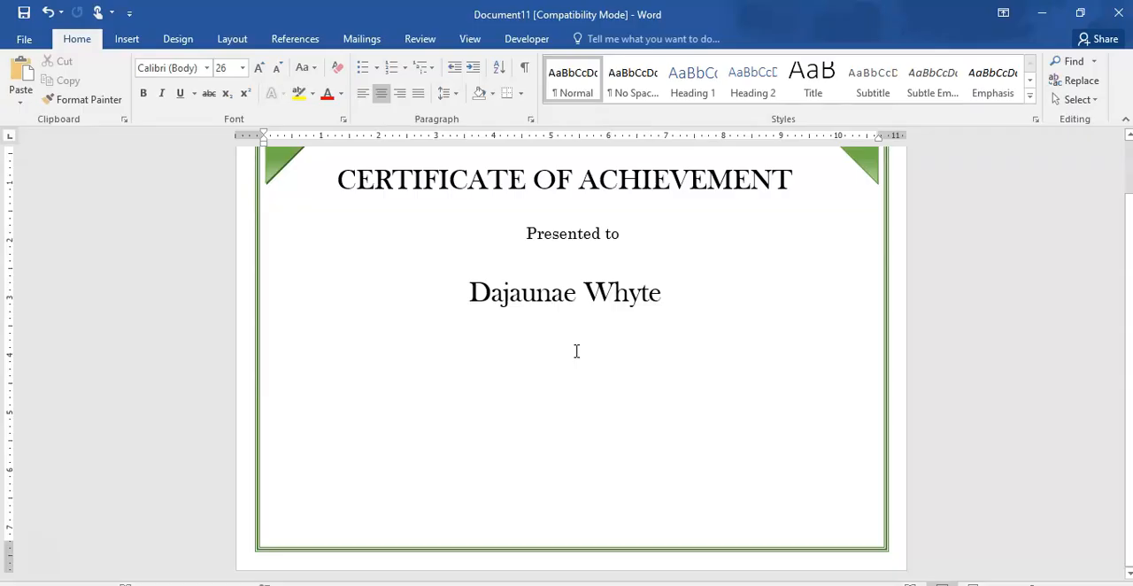
{"action": "key", "text": "ctrl+v"}
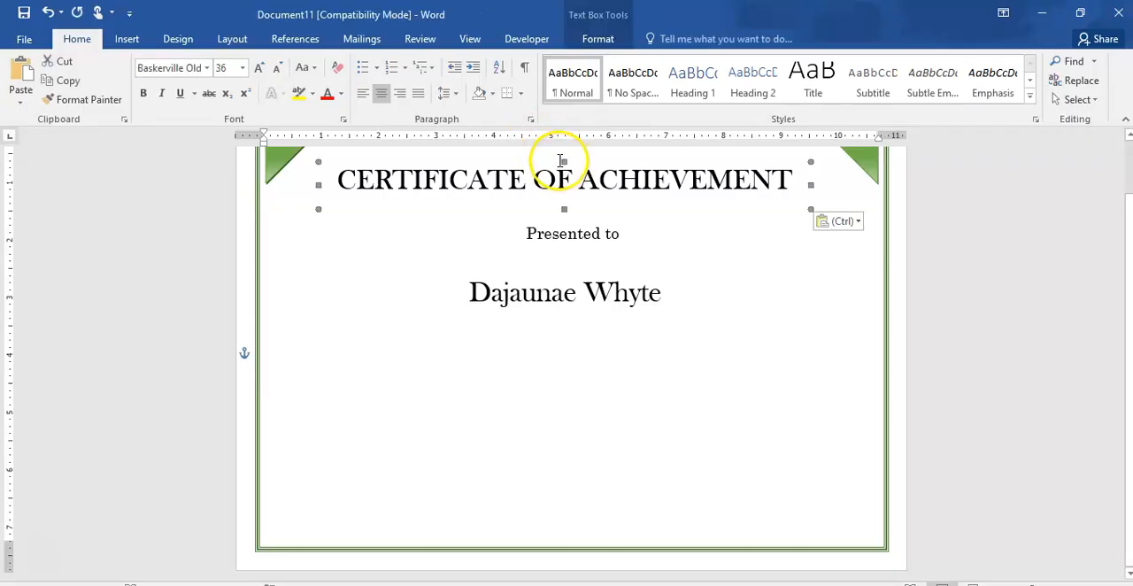
{"action": "left_click_drag", "start_coordinate": [559, 164], "coordinate": [563, 312]}
{"action": "left_click", "coordinate": [795, 327]}
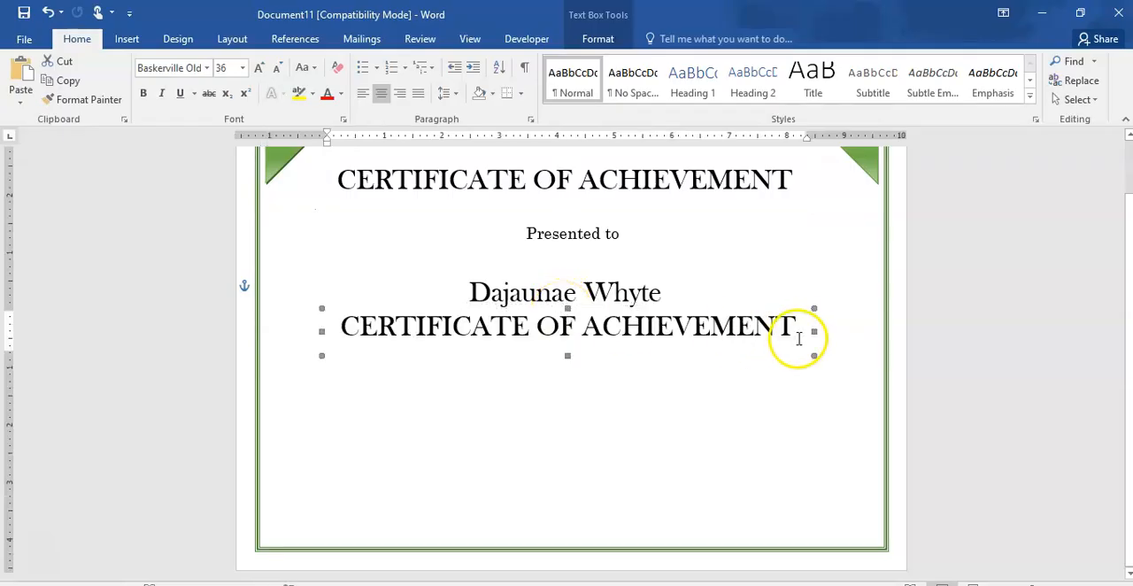
{"action": "key", "text": "BackSpace"}
{"action": "key", "text": "BackSpace"}
{"action": "key", "text": "BackSpace"}
{"action": "key", "text": "BackSpace"}
{"action": "key", "text": "BackSpace"}
{"action": "key", "text": "BackSpace"}
{"action": "key", "text": "BackSpace"}
{"action": "key", "text": "BackSpace"}
{"action": "key", "text": "BackSpace"}
{"action": "key", "text": "BackSpace"}
{"action": "key", "text": "BackSpace"}
{"action": "key", "text": "BackSpace"}
{"action": "key", "text": "BackSpace"}
{"action": "key", "text": "BackSpace"}
{"action": "key", "text": "BackSpace"}
{"action": "key", "text": "BackSpace"}
{"action": "key", "text": "BackSpace"}
{"action": "key", "text": "BackSpace"}
{"action": "key", "text": "BackSpace"}
{"action": "key", "text": "BackSpace"}
{"action": "key", "text": "BackSpace"}
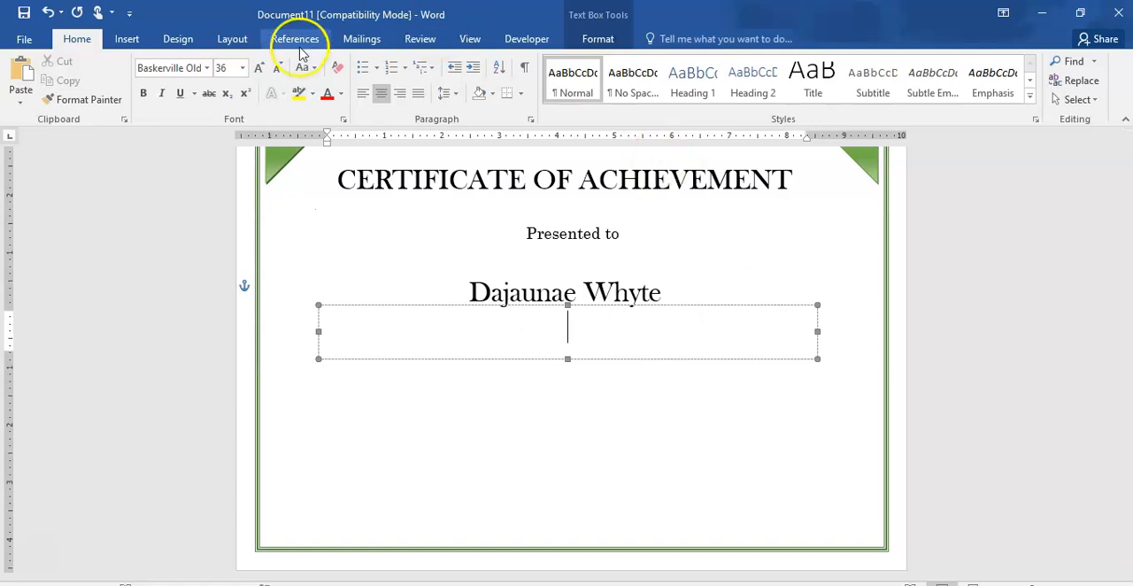
- Fill the empty text box with a bold Century Schoolbook underscore line about 5.7 inches long beneath the recipient's name
{"action": "left_click", "coordinate": [208, 68]}
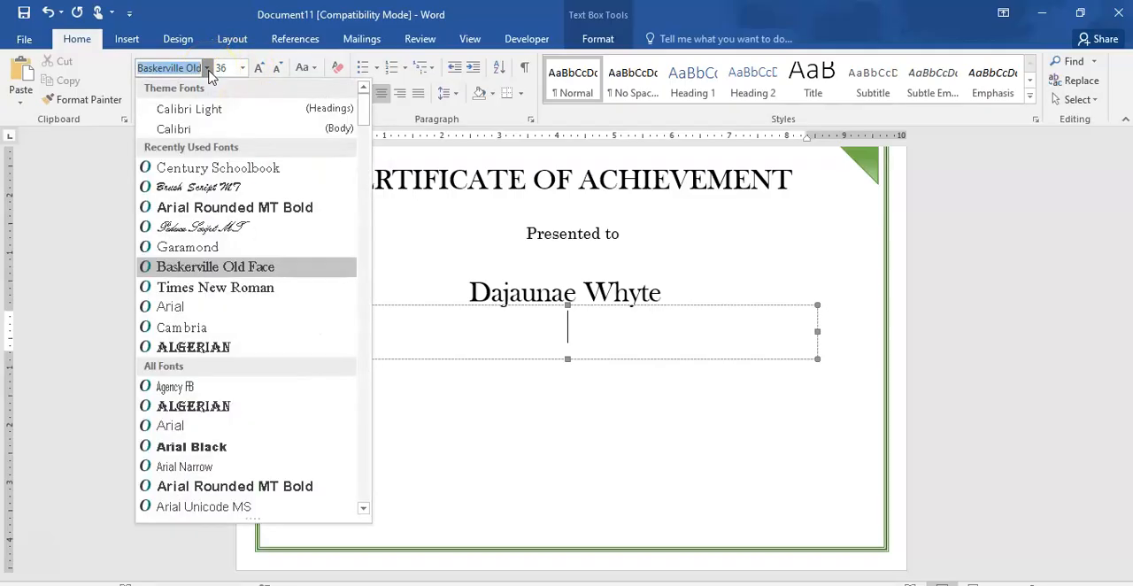
{"action": "left_click", "coordinate": [185, 168]}
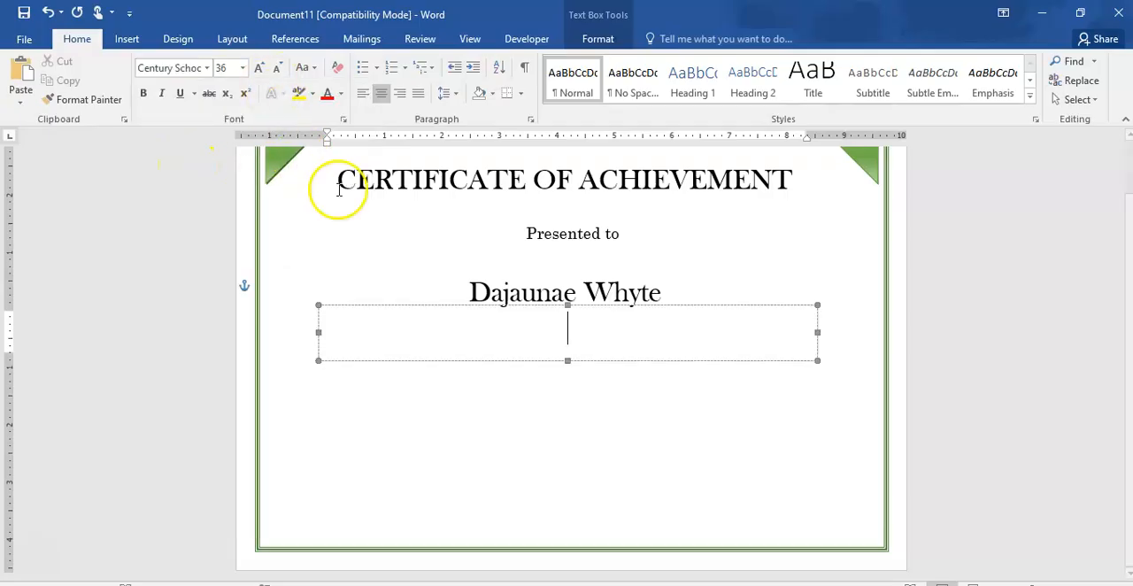
{"action": "left_click", "coordinate": [148, 94]}
{"action": "type", "text": "____________________________"}
{"action": "key", "text": "BackSpace"}
{"action": "key", "text": "BackSpace"}
{"action": "key", "text": "BackSpace"}
{"action": "key", "text": "BackSpace"}
{"action": "key", "text": "BackSpace"}
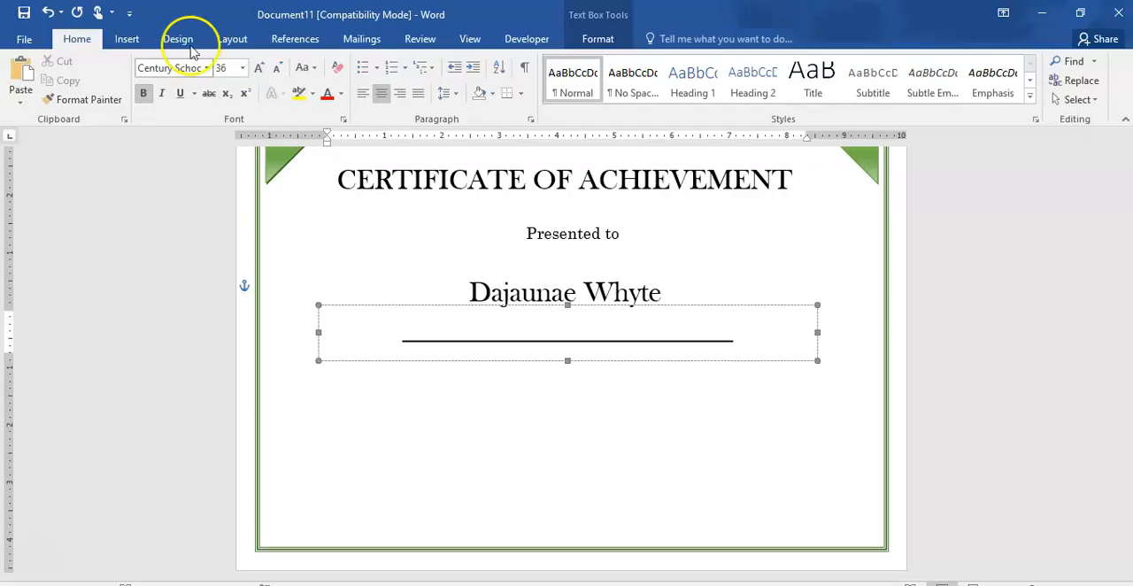
- Try the No Spacing style on the underscore line, and undo it
{"action": "left_click", "coordinate": [621, 85]}
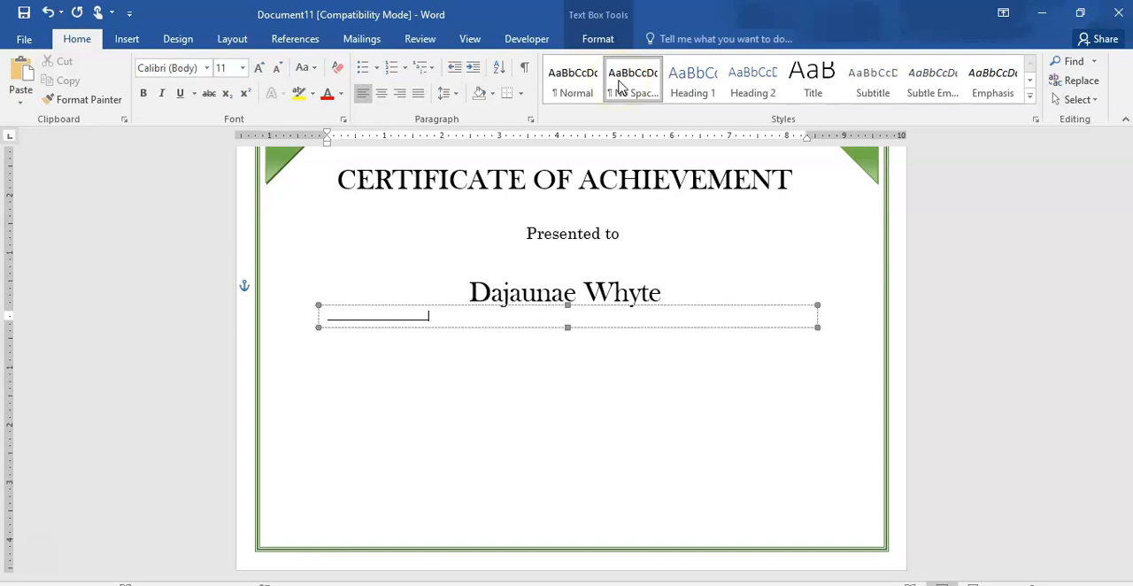
{"action": "key", "text": "ctrl+z"}
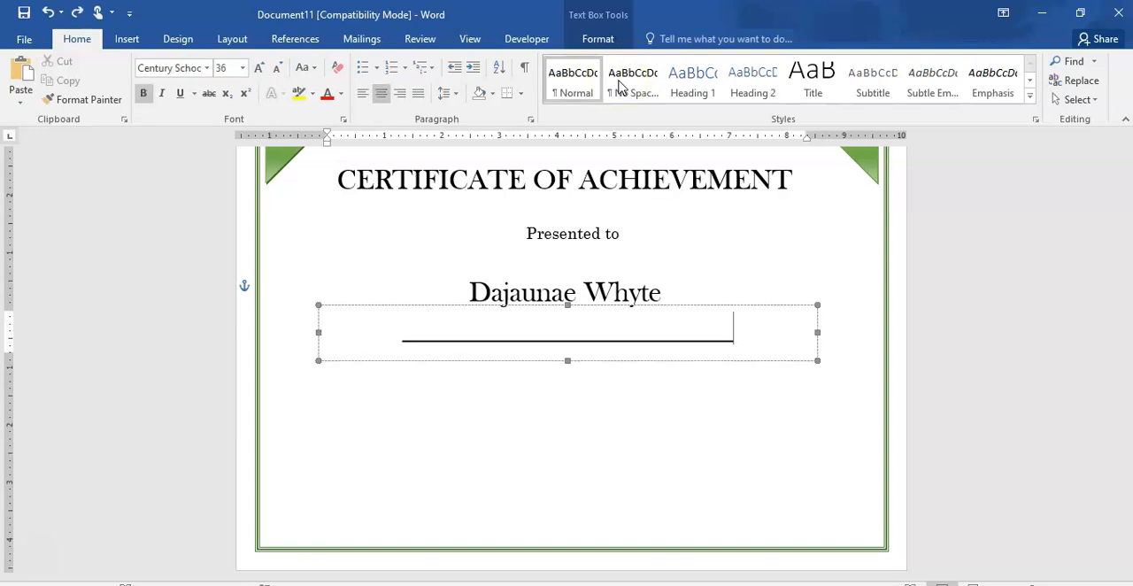
- Add "For obtaining over 80% average in her Easter Examinations." at font size 22 on a new line below the underscore line
{"action": "key", "text": "Return"}
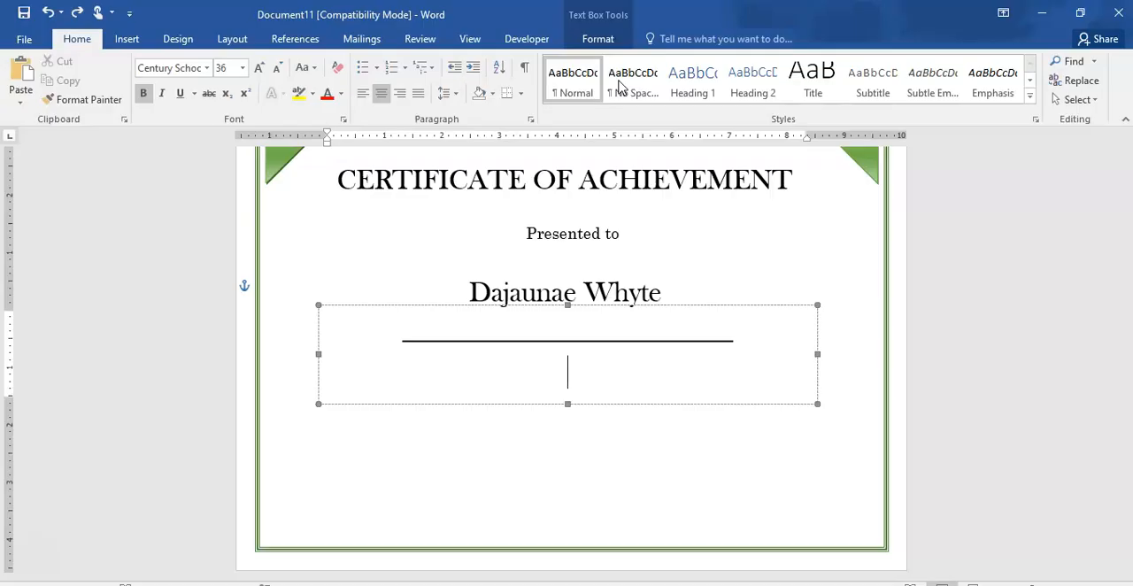
{"action": "type", "text": "F"}
{"action": "key", "text": "BackSpace"}
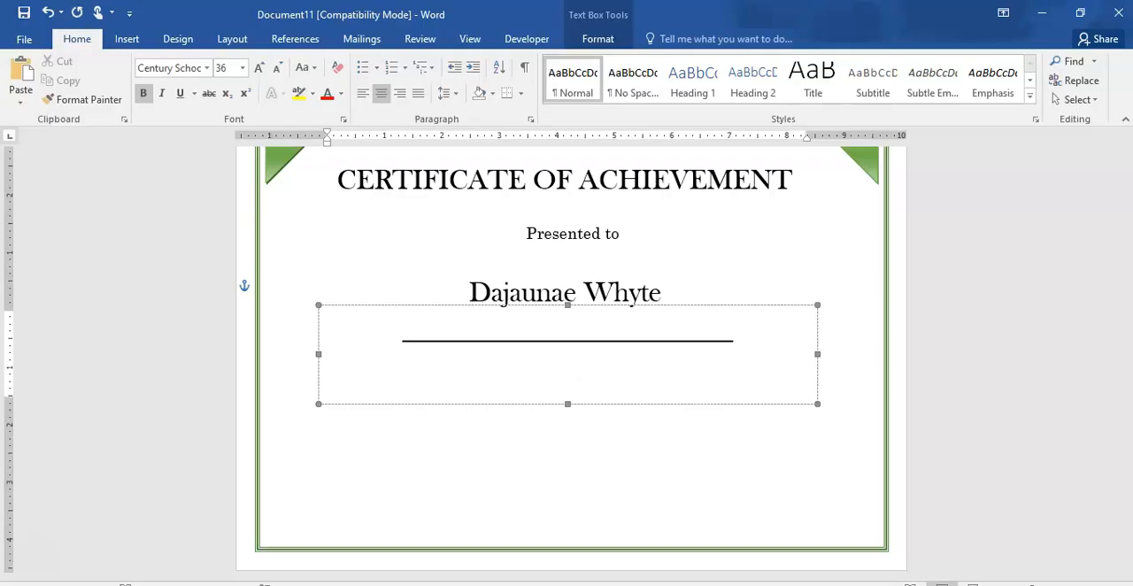
{"action": "left_click", "coordinate": [241, 68]}
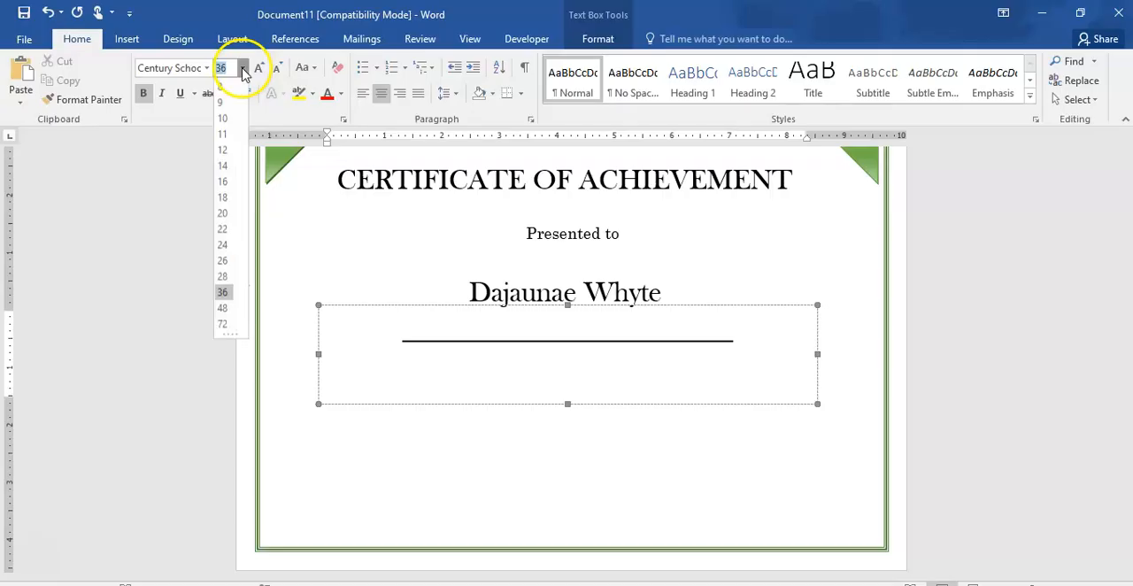
{"action": "left_click", "coordinate": [224, 229]}
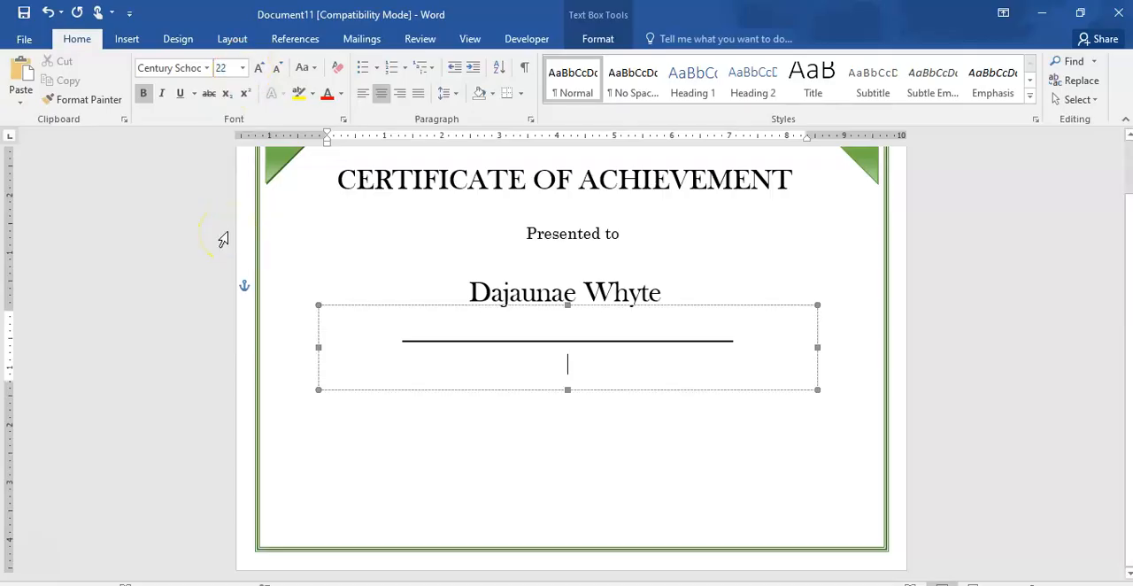
{"action": "type", "text": "For "}
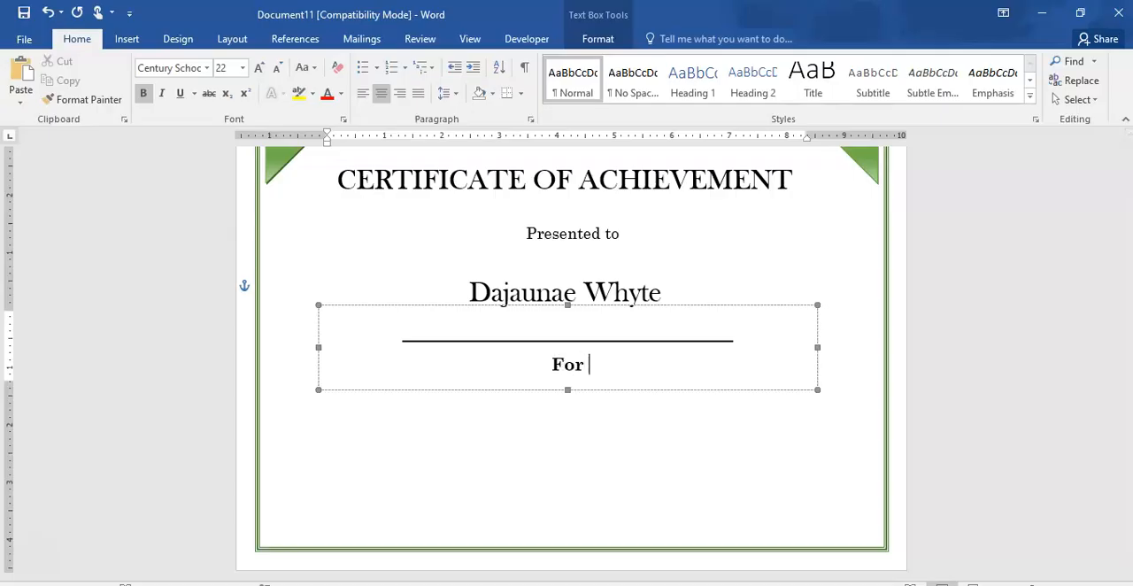
{"action": "type", "text": "obtaining"}
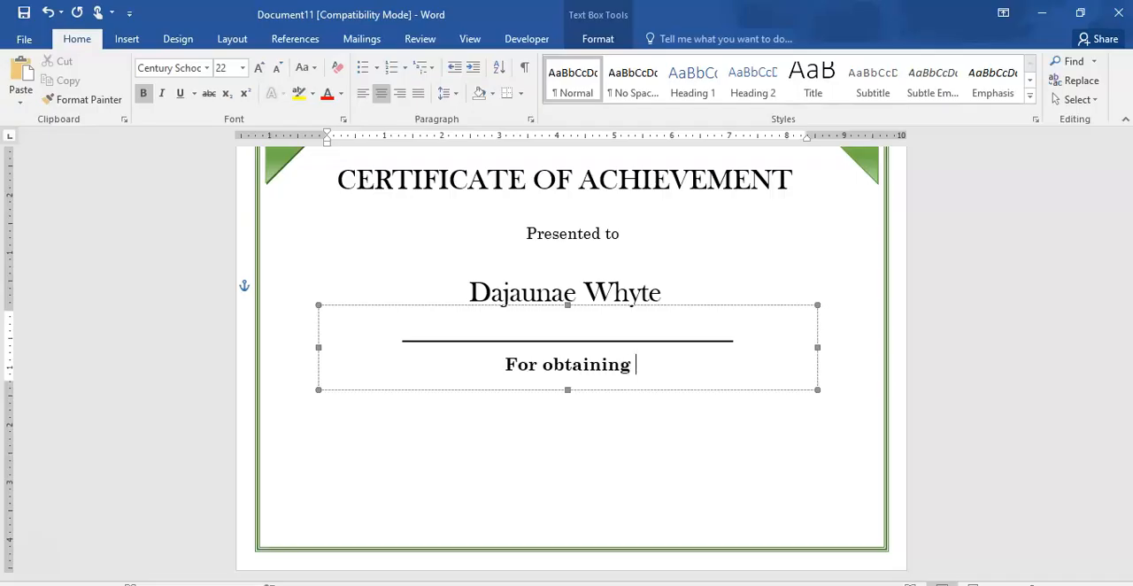
{"action": "type", "text": " o"}
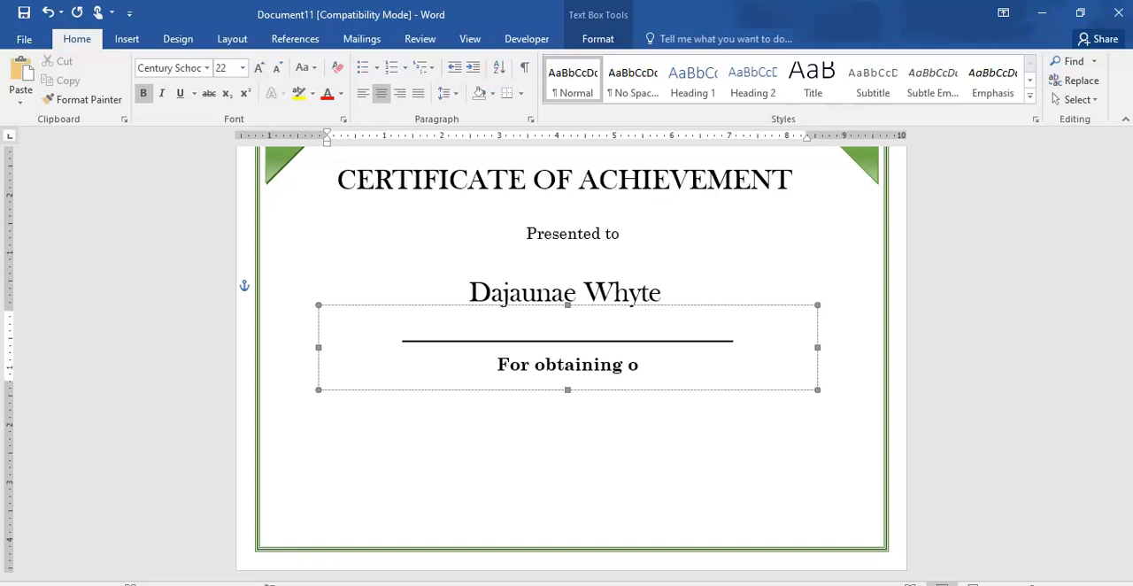
{"action": "type", "text": "ver 80"}
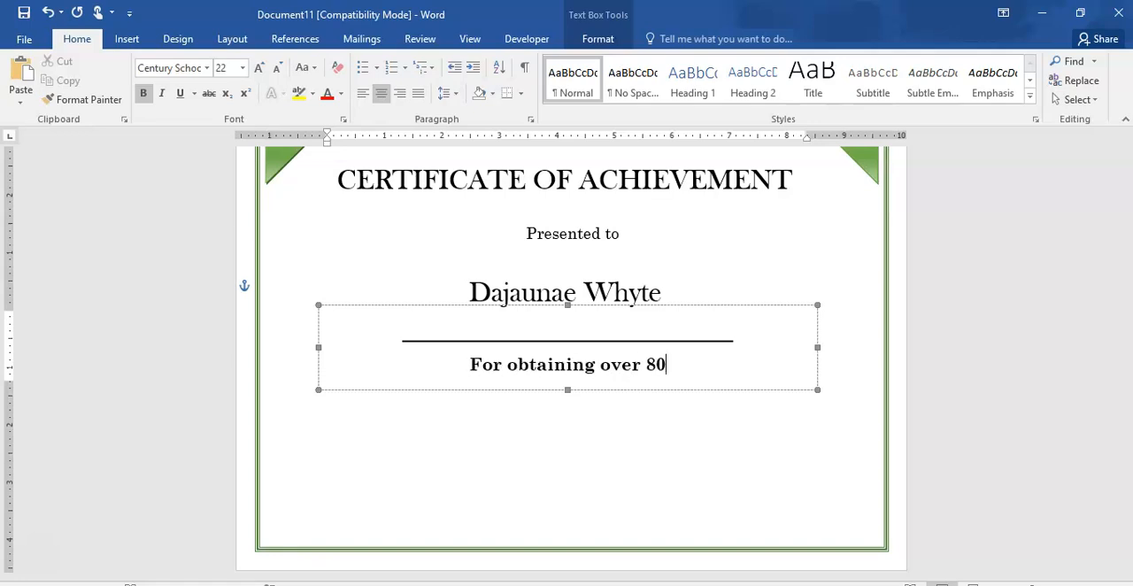
{"action": "type", "text": "%"}
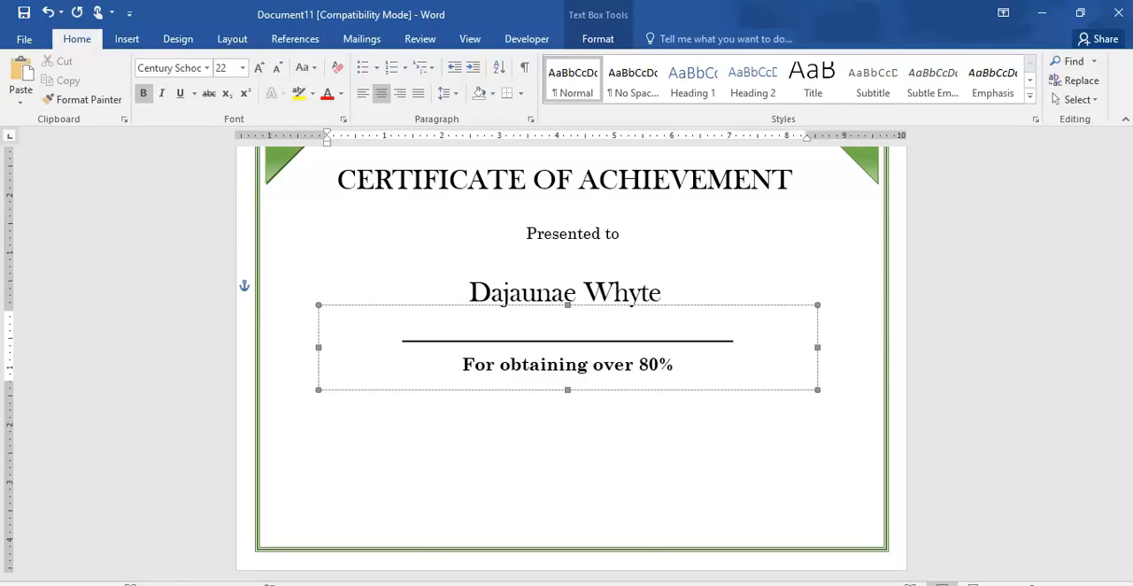
{"action": "type", "text": " average "}
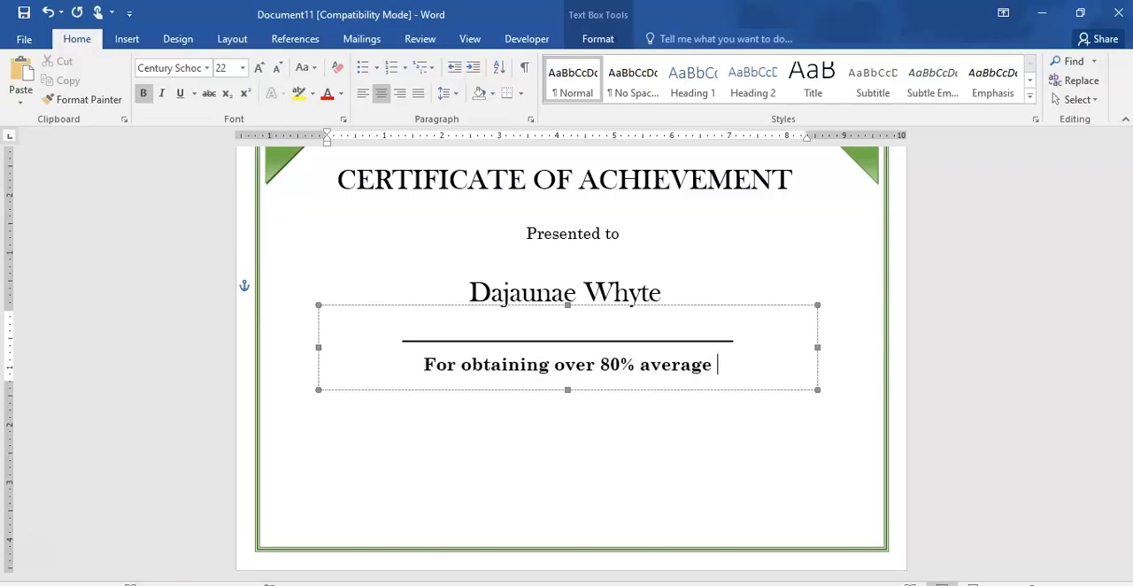
{"action": "type", "text": "in her "}
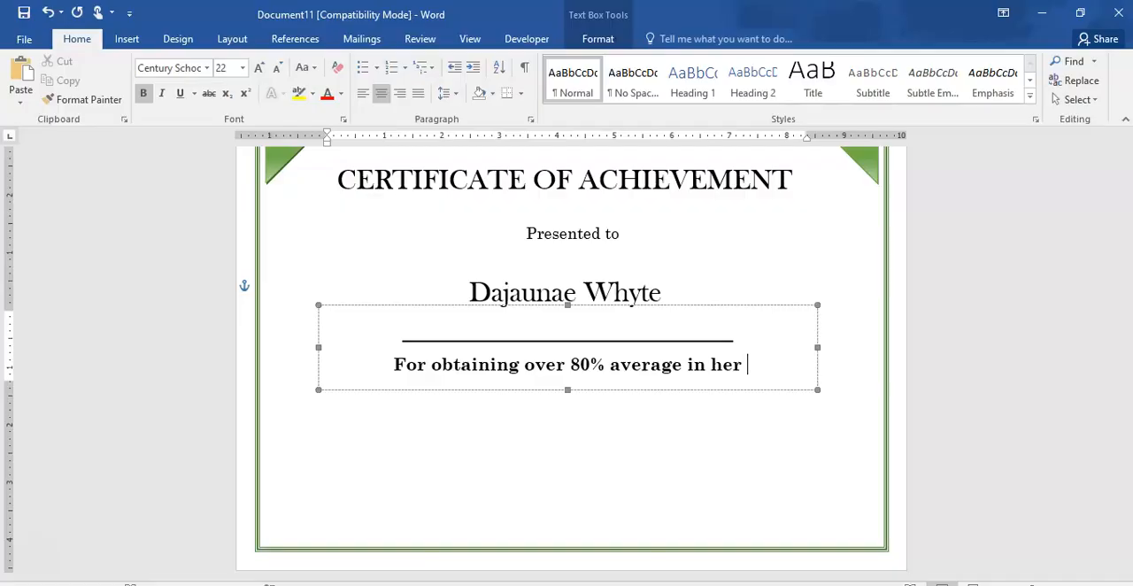
{"action": "type", "text": "Easter "}
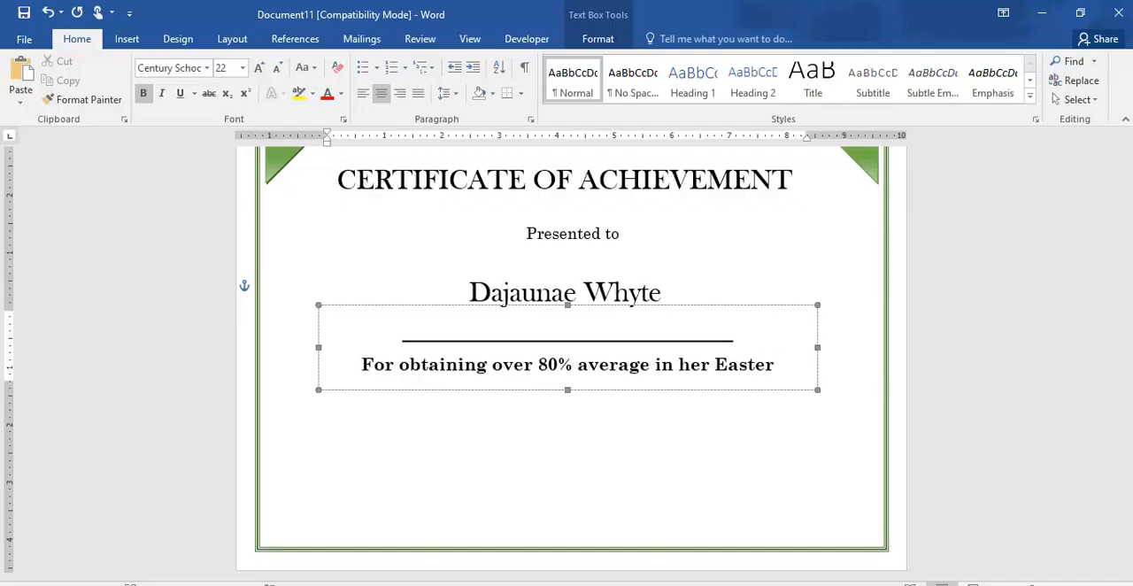
{"action": "type", "text": "Ex"}
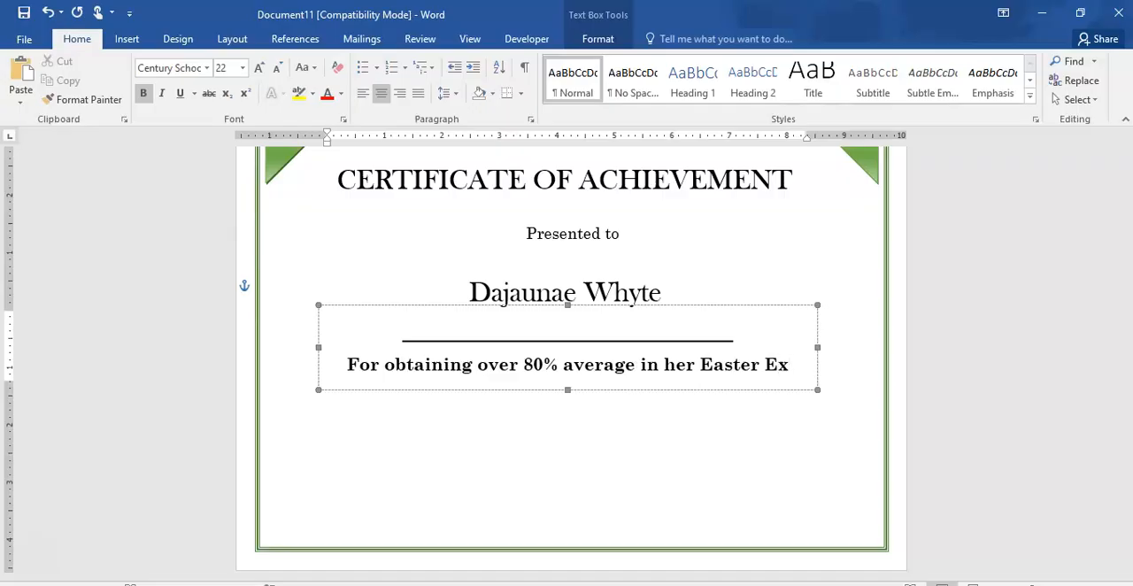
{"action": "type", "text": "amination"}
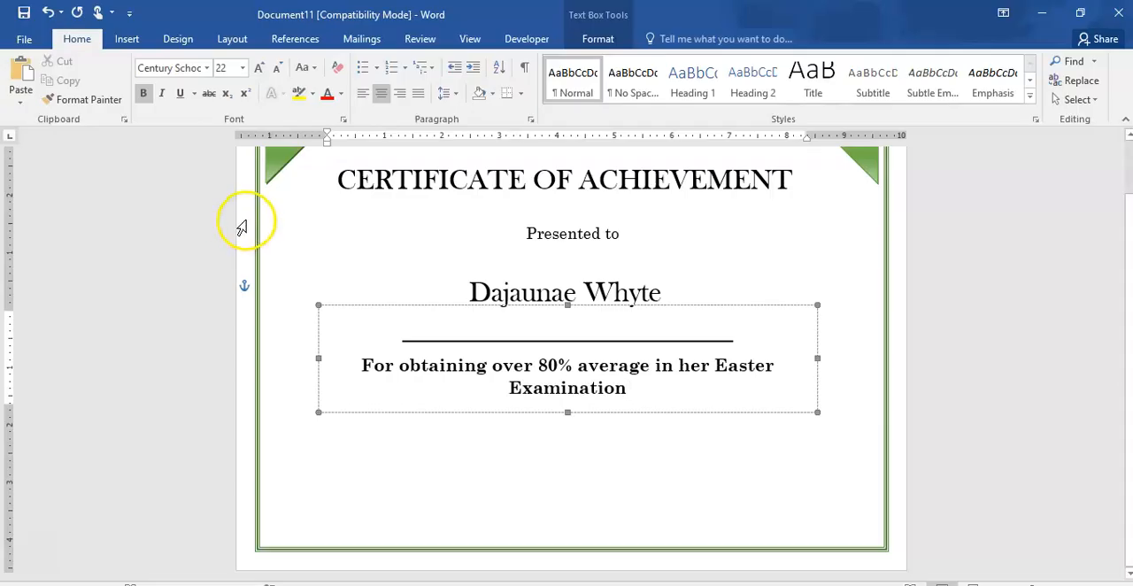
{"action": "type", "text": "s"}
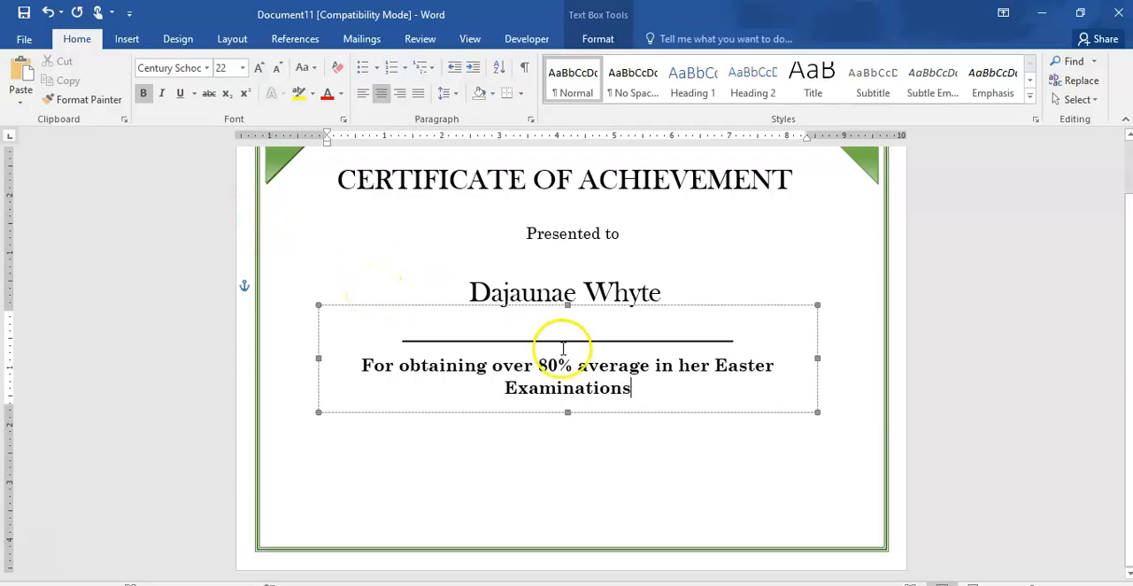
{"action": "type", "text": "."}
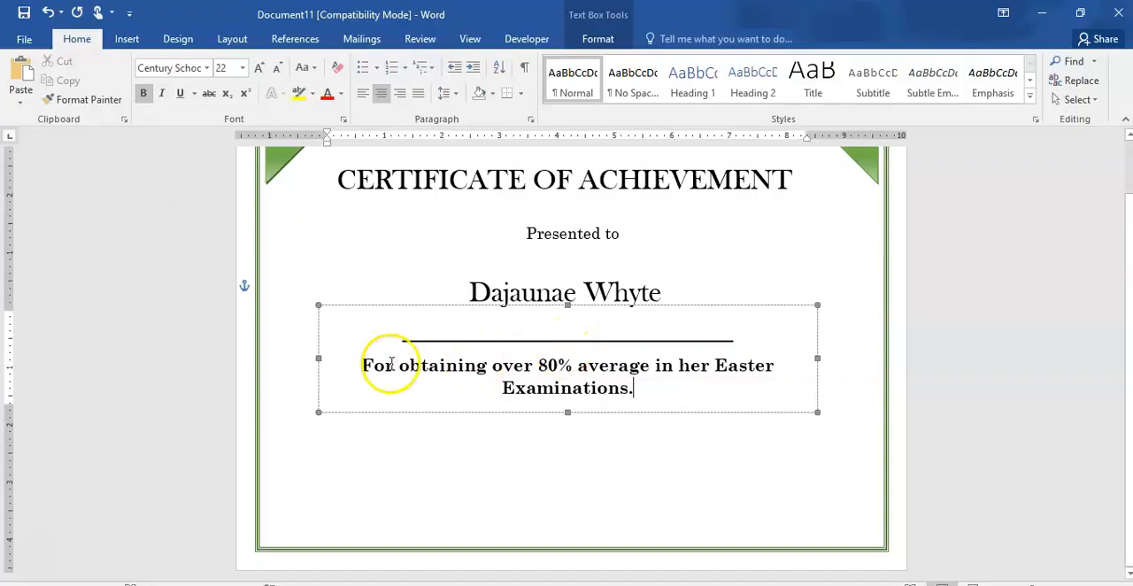
- Break the achievement sentence before "her" and apply the No Spacing style to both of its lines
{"action": "left_click", "coordinate": [677, 366]}
{"action": "key", "text": "Return"}
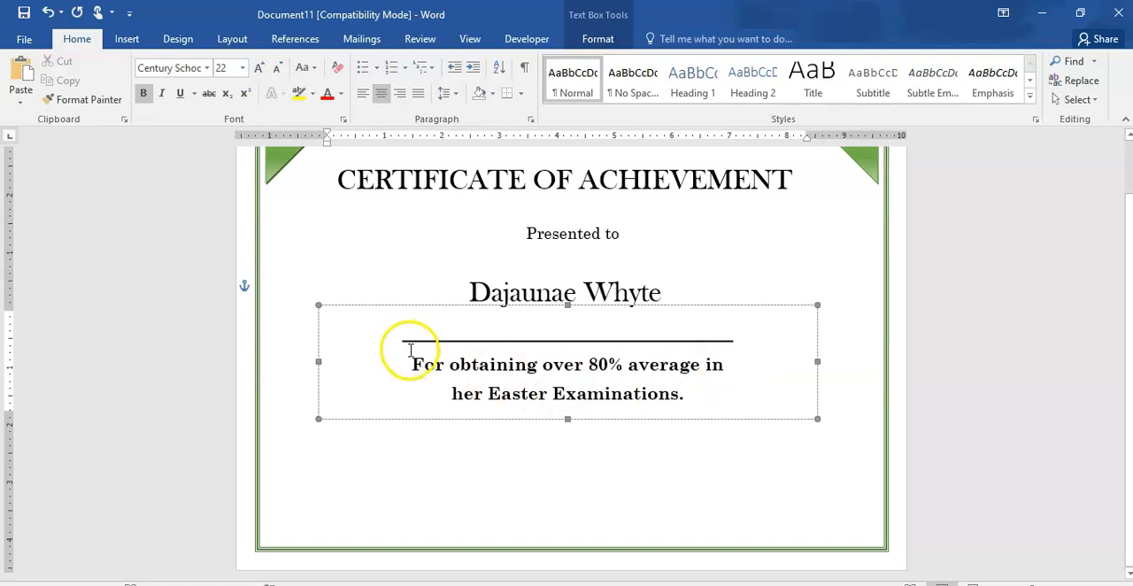
{"action": "left_click_drag", "start_coordinate": [410, 349], "coordinate": [562, 400]}
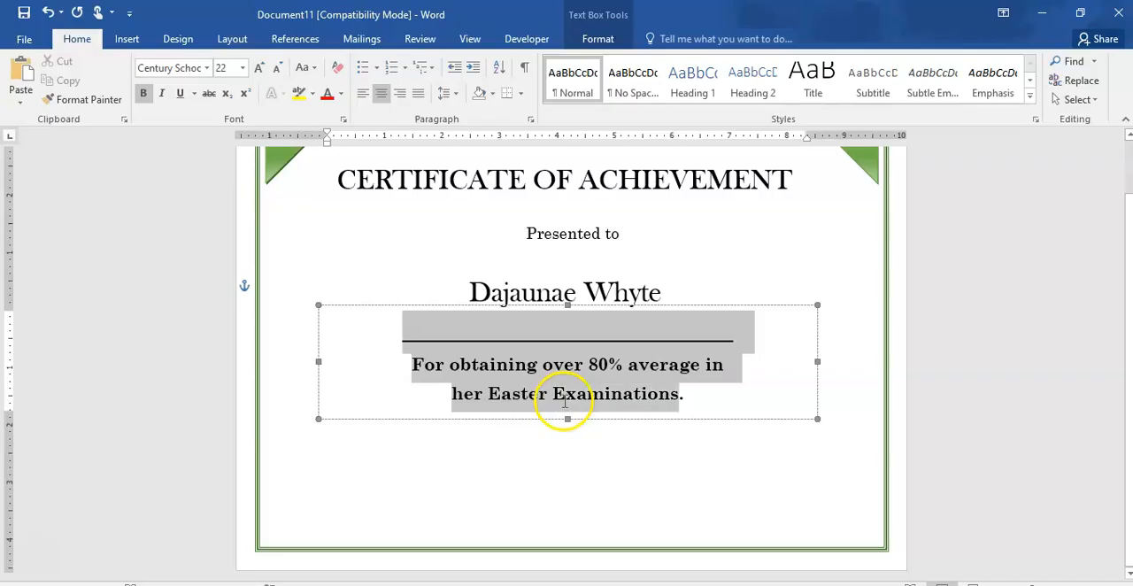
{"action": "triple_click", "coordinate": [434, 397]}
{"action": "left_click_drag", "start_coordinate": [410, 366], "coordinate": [704, 394]}
{"action": "left_click", "coordinate": [634, 79]}
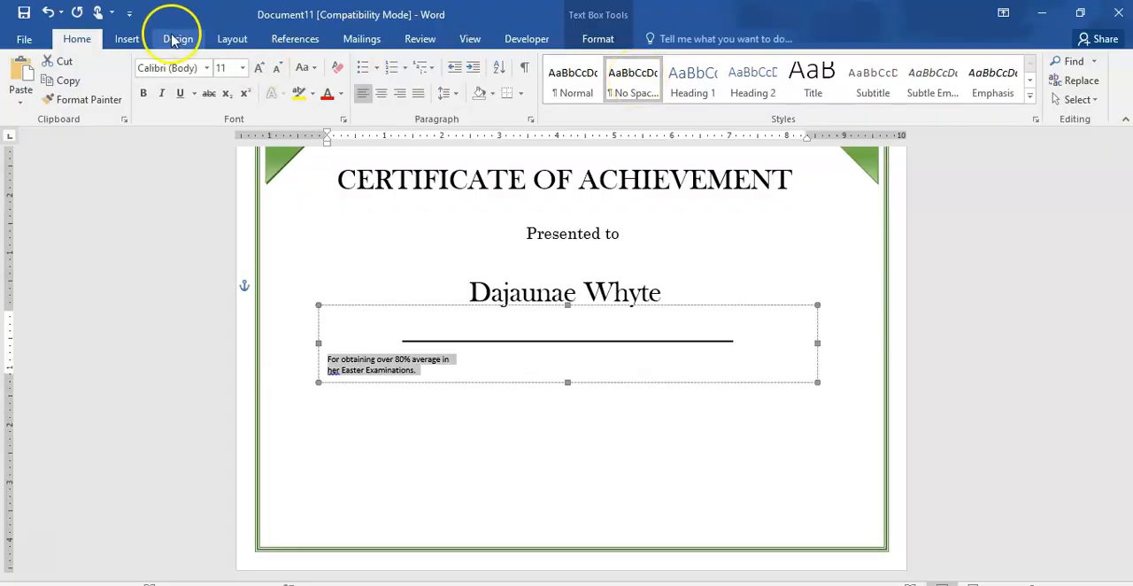
- Format the two achievement lines in Century Schoolbook, size 20, and center them
{"action": "left_click", "coordinate": [206, 68]}
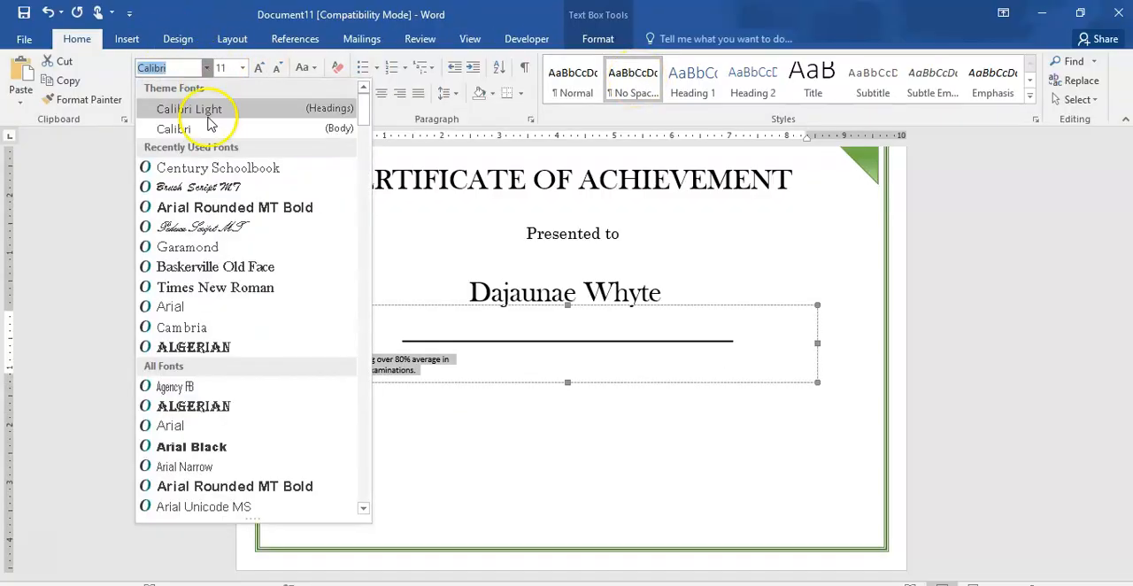
{"action": "left_click", "coordinate": [193, 164]}
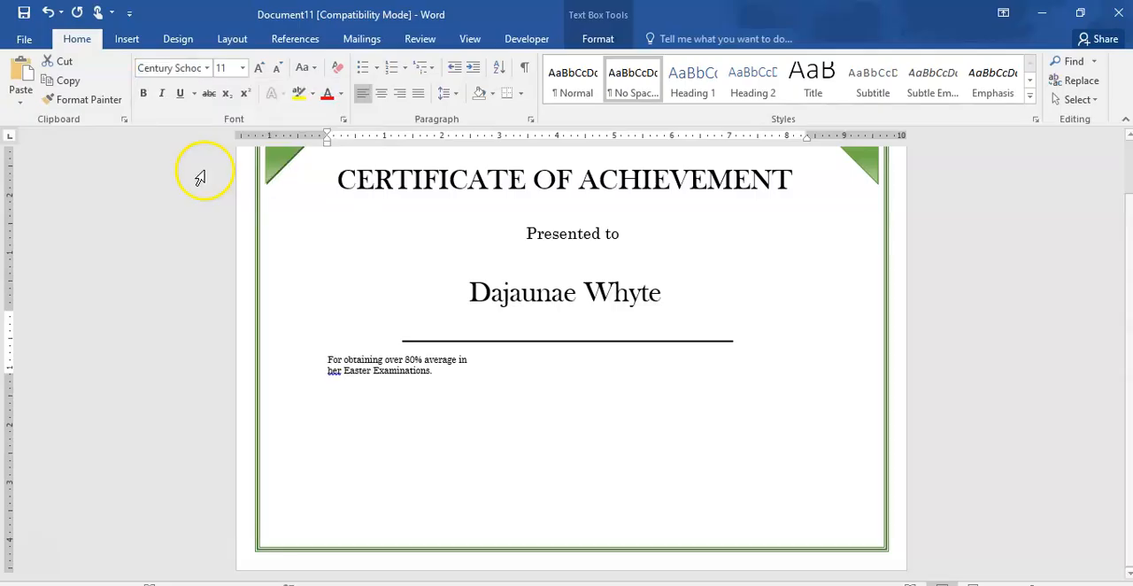
{"action": "left_click", "coordinate": [242, 68]}
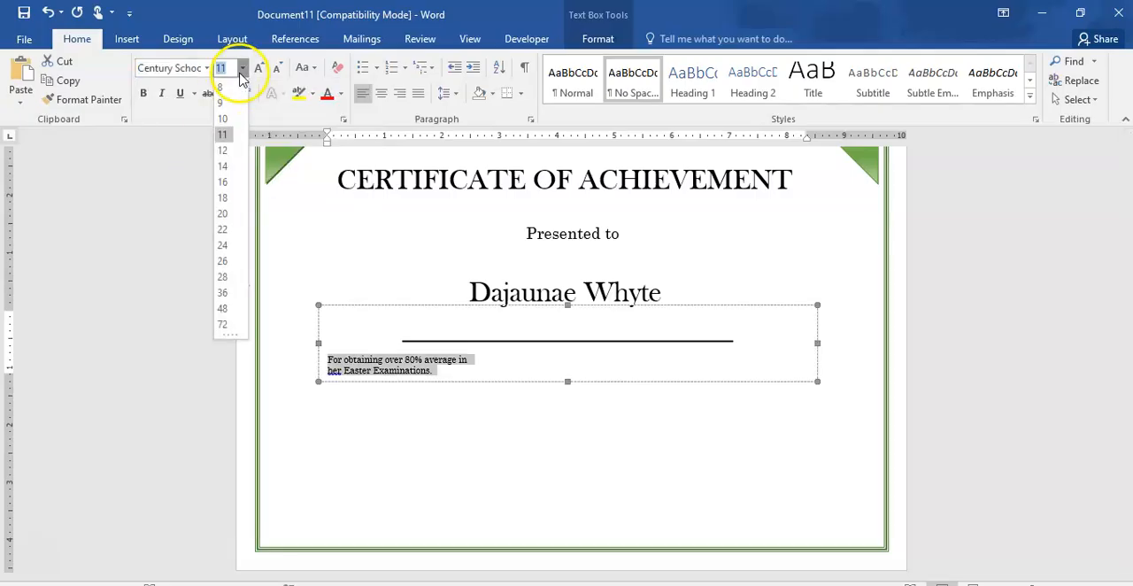
{"action": "left_click", "coordinate": [222, 215]}
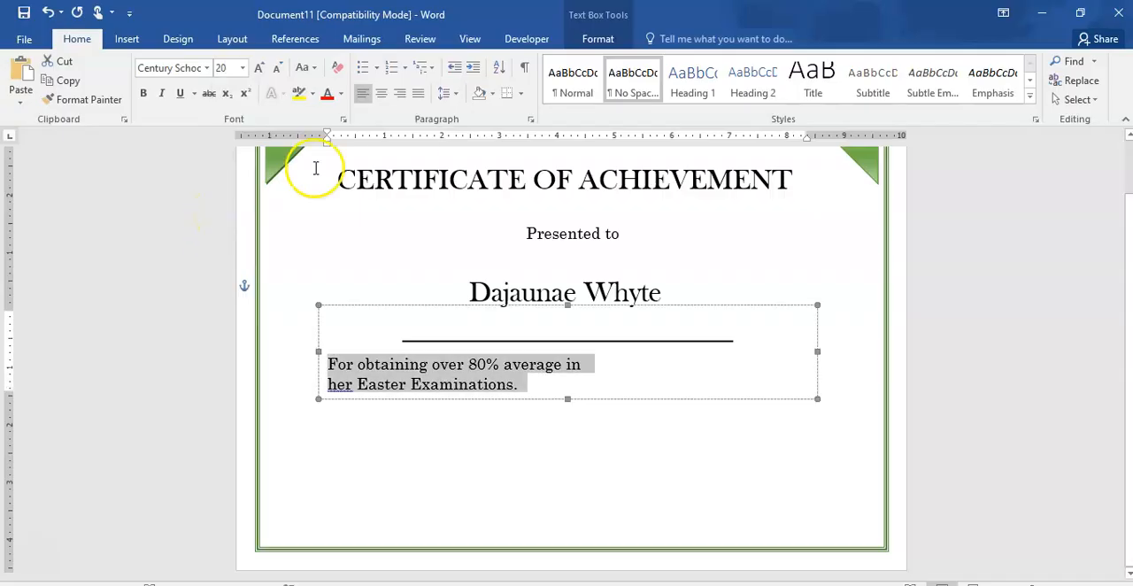
{"action": "left_click", "coordinate": [381, 94]}
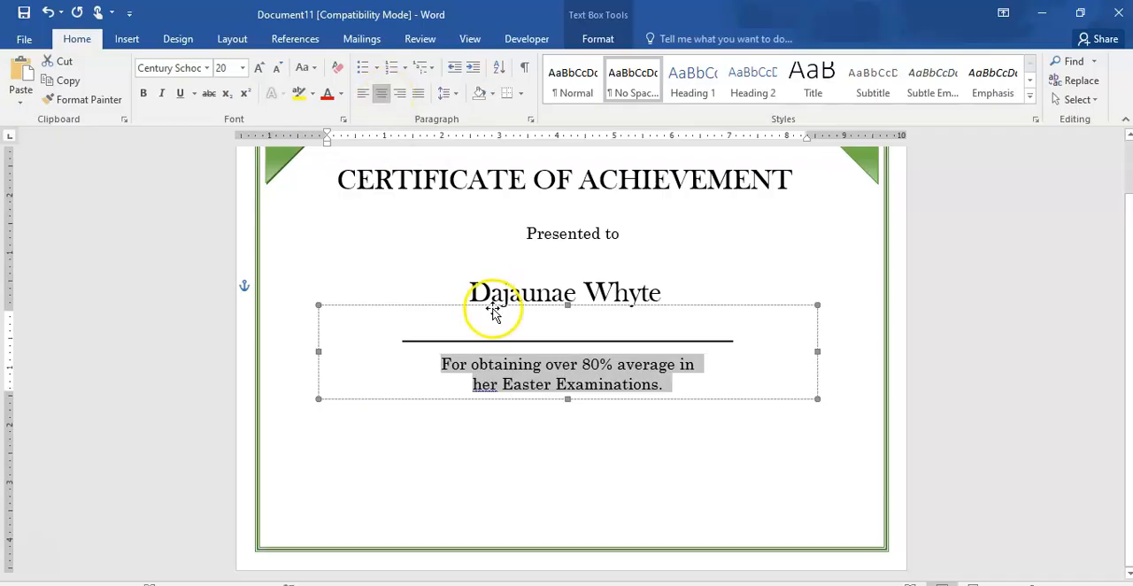
{"action": "left_click", "coordinate": [625, 440]}
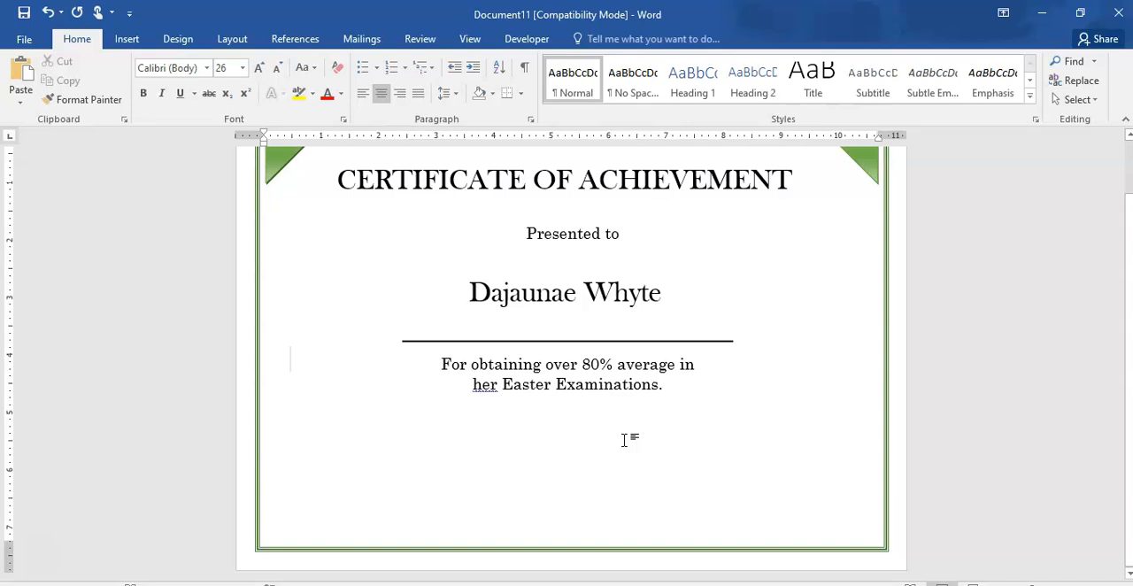
- Try sending the text box with the underscore and achievement lines backward, and undo it
{"action": "left_click", "coordinate": [545, 329]}
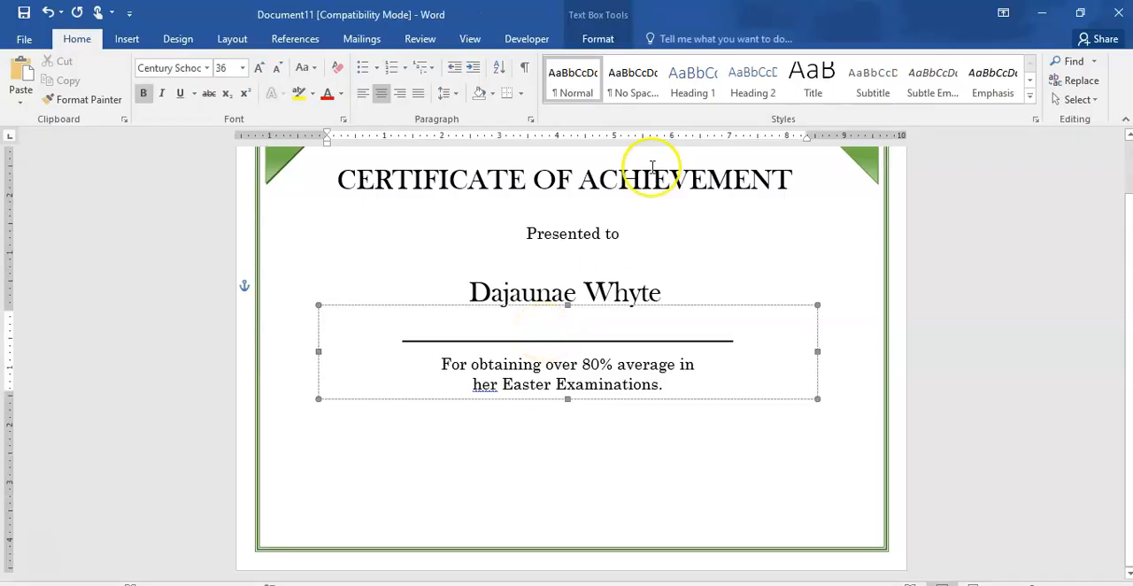
{"action": "left_click", "coordinate": [597, 40]}
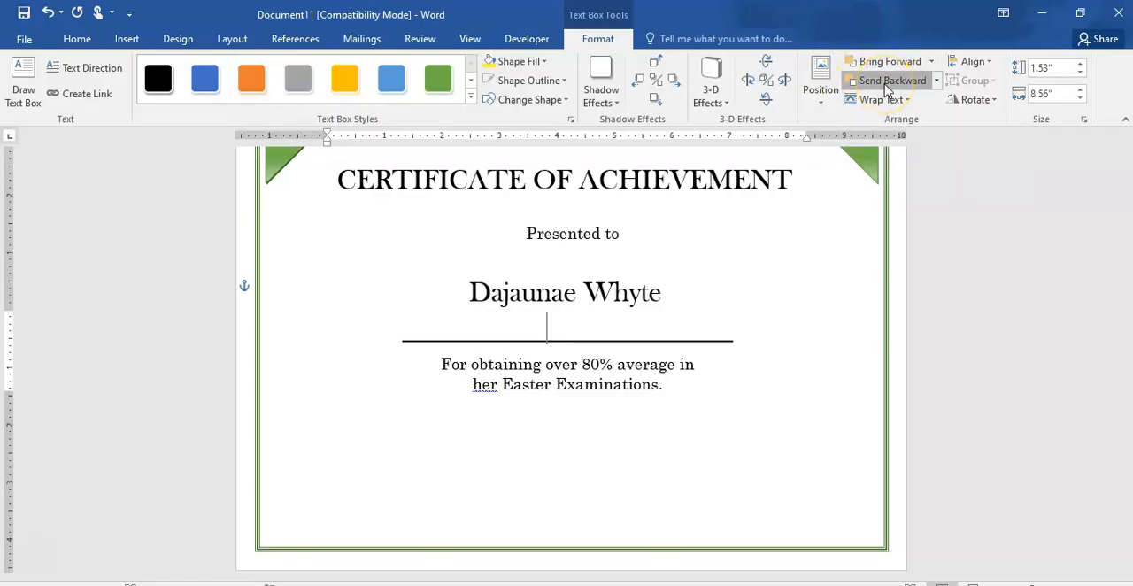
{"action": "left_click", "coordinate": [888, 84]}
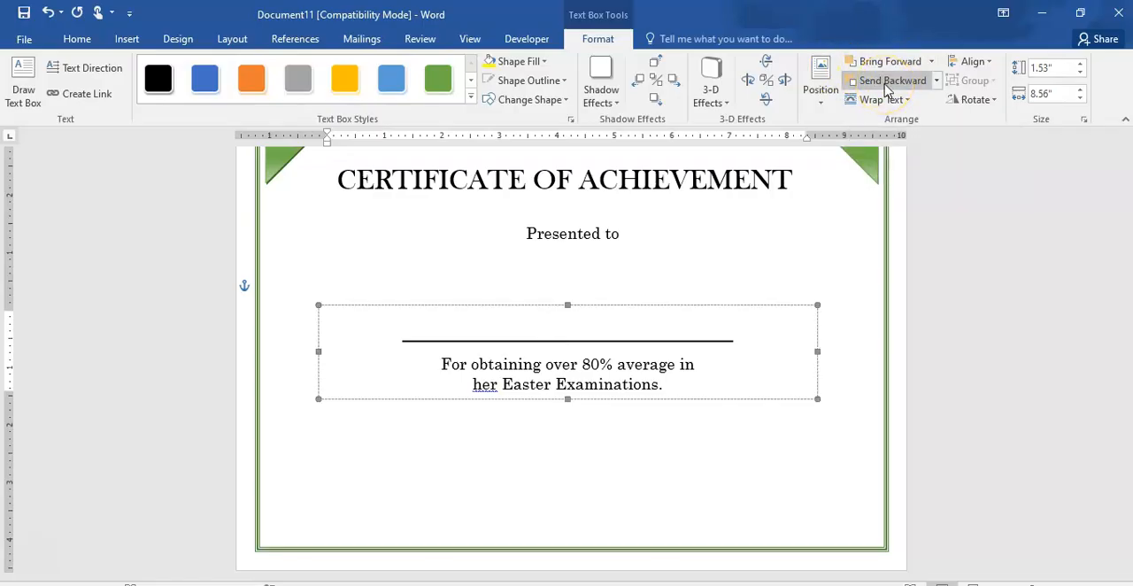
{"action": "left_click", "coordinate": [887, 86]}
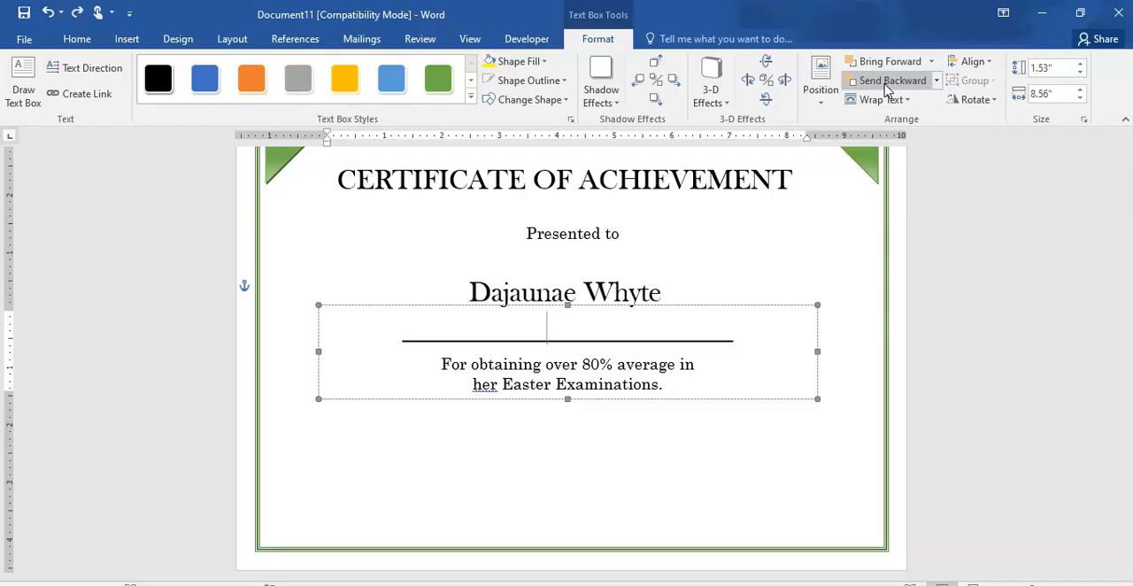
- Move the recipient's name text box down so the name sits just above the underscore line
{"action": "left_click", "coordinate": [685, 241]}
{"action": "left_click", "coordinate": [587, 291]}
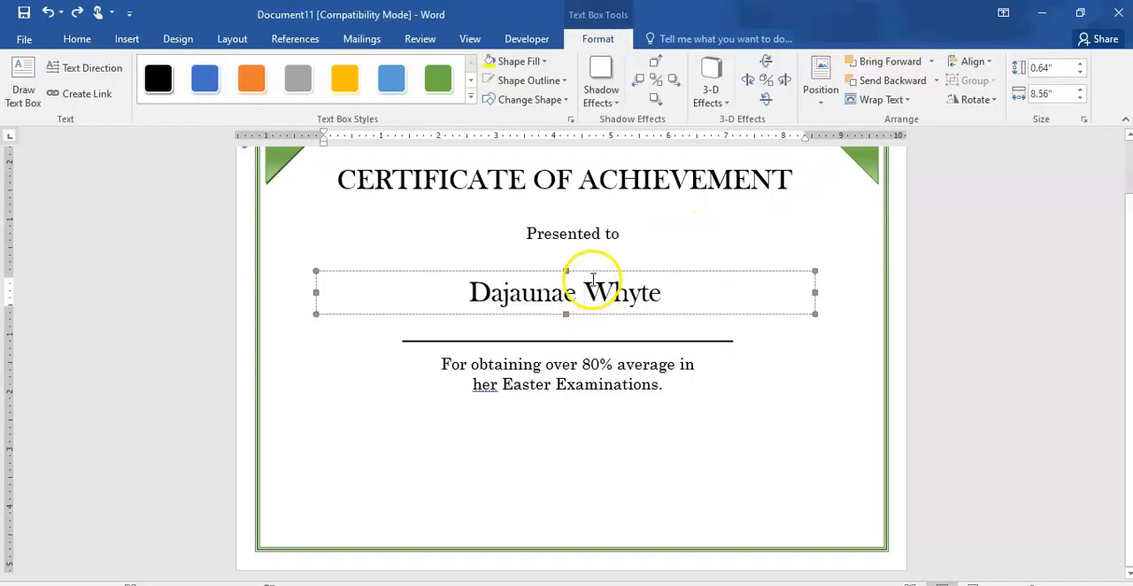
{"action": "left_click_drag", "start_coordinate": [594, 274], "coordinate": [592, 298]}
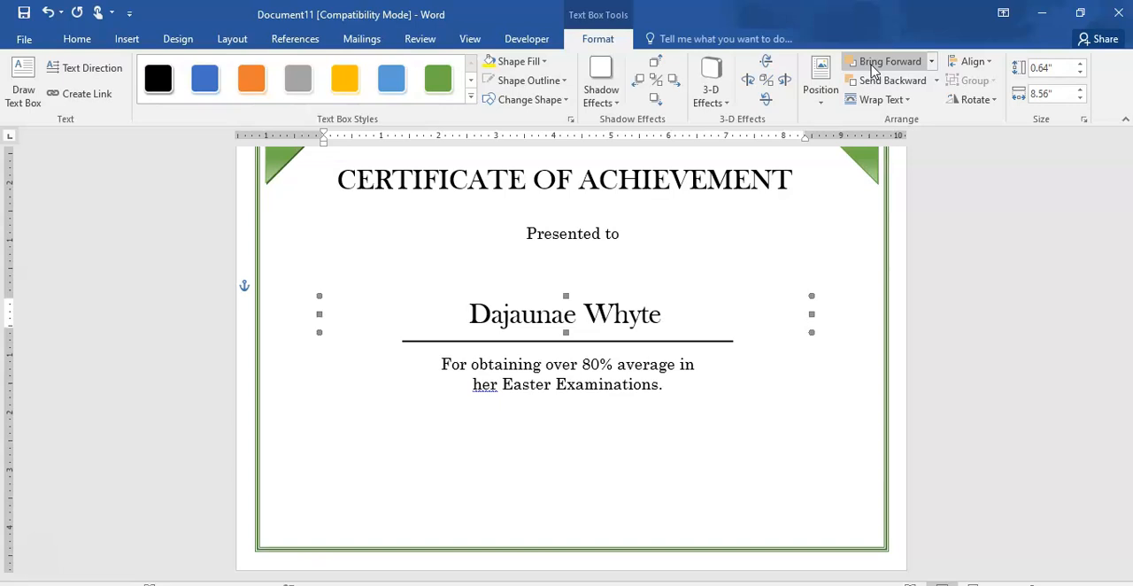
{"action": "left_click_drag", "start_coordinate": [532, 297], "coordinate": [532, 303]}
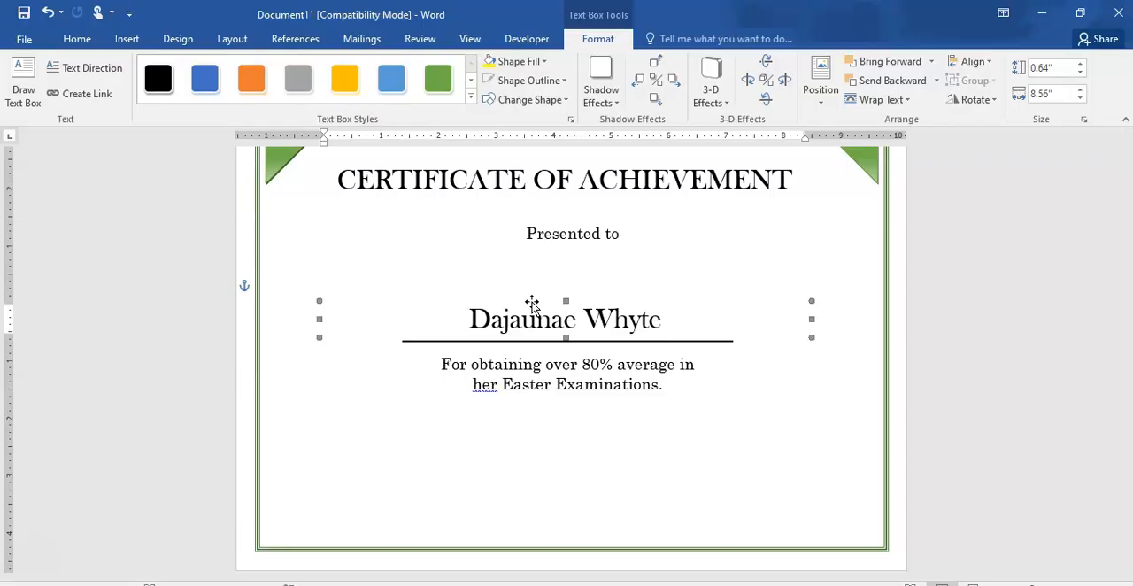
{"action": "left_click", "coordinate": [611, 291]}
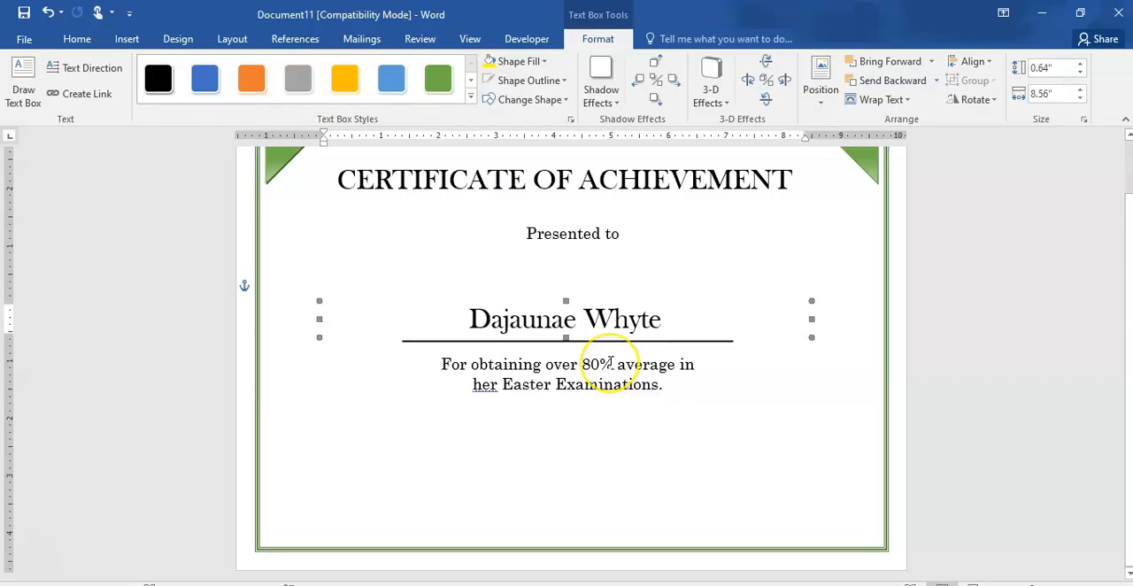
{"action": "left_click", "coordinate": [683, 438]}
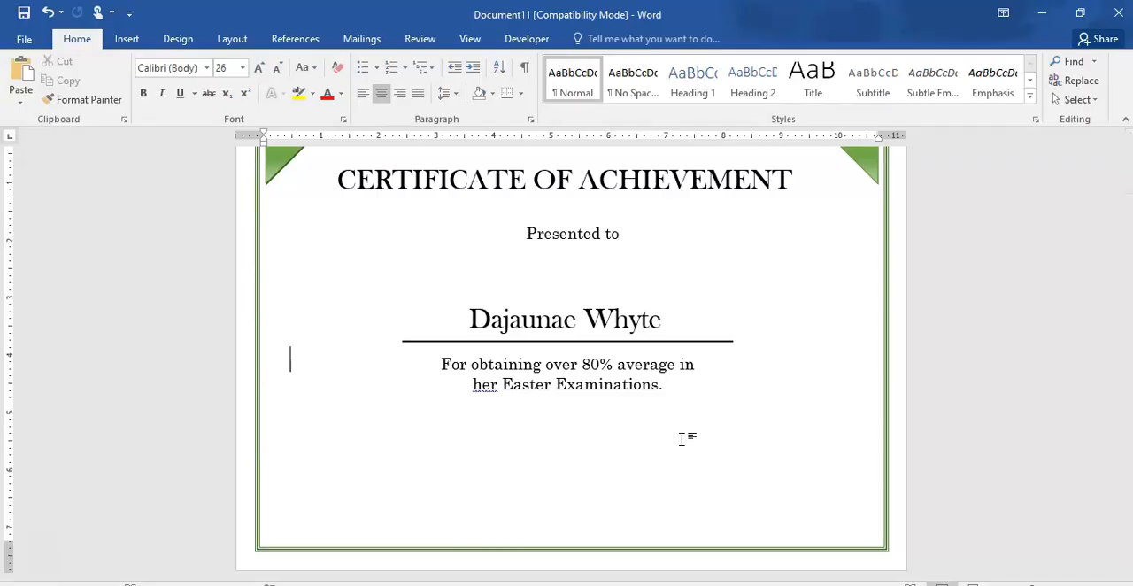
- Check the proofing options for the flagged word "her" in the achievement text and dismiss them
{"action": "right_click", "coordinate": [484, 392]}
{"action": "key", "text": "Escape"}
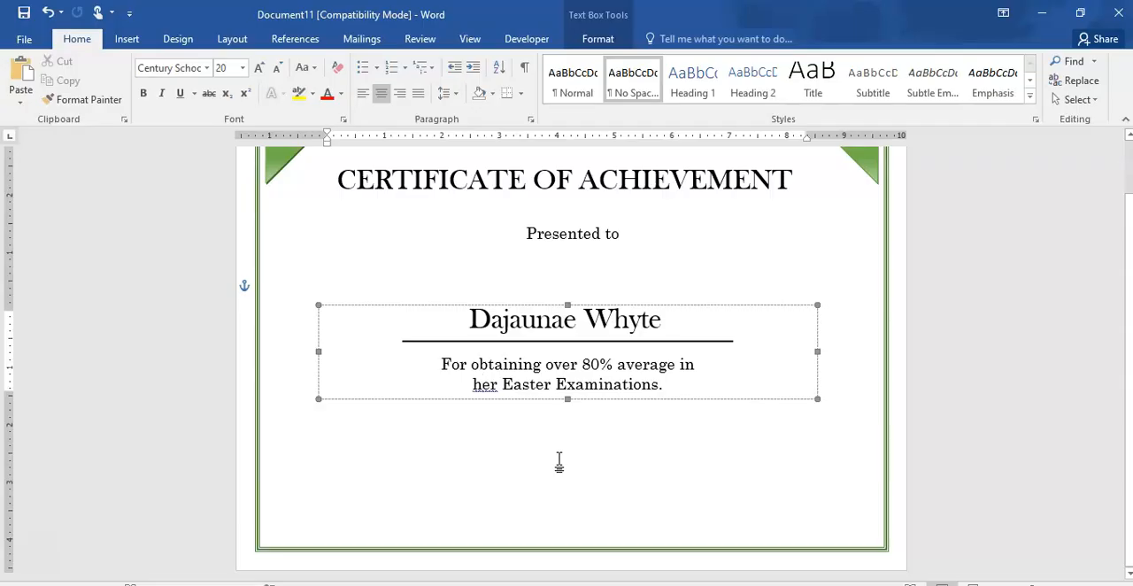
- Add the year 2022 after "Examinations" in the achievement sentence, before the full stop
{"action": "left_click", "coordinate": [681, 471]}
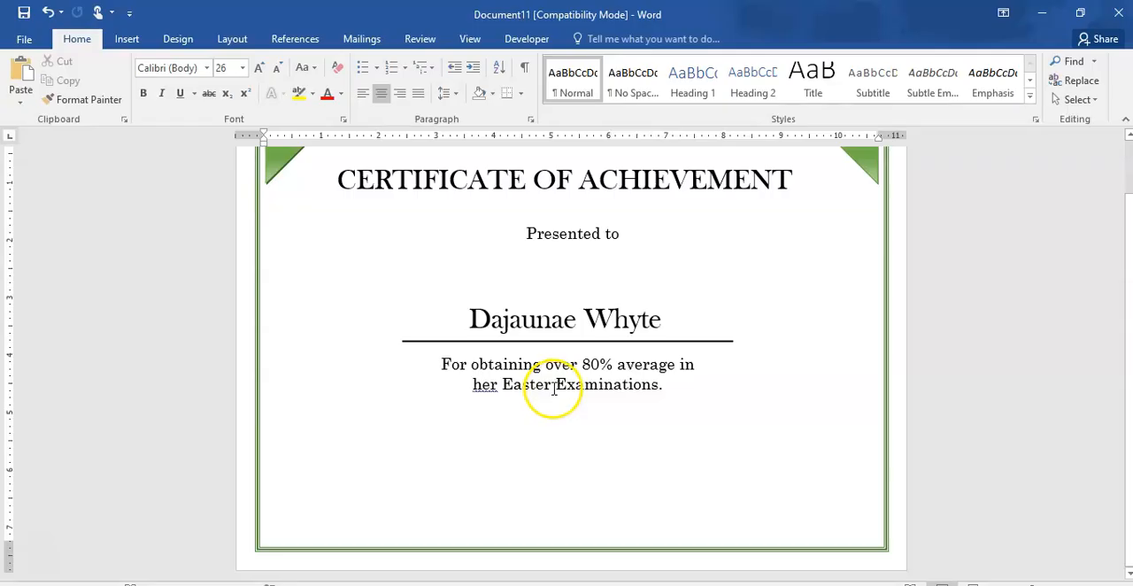
{"action": "left_click", "coordinate": [660, 384]}
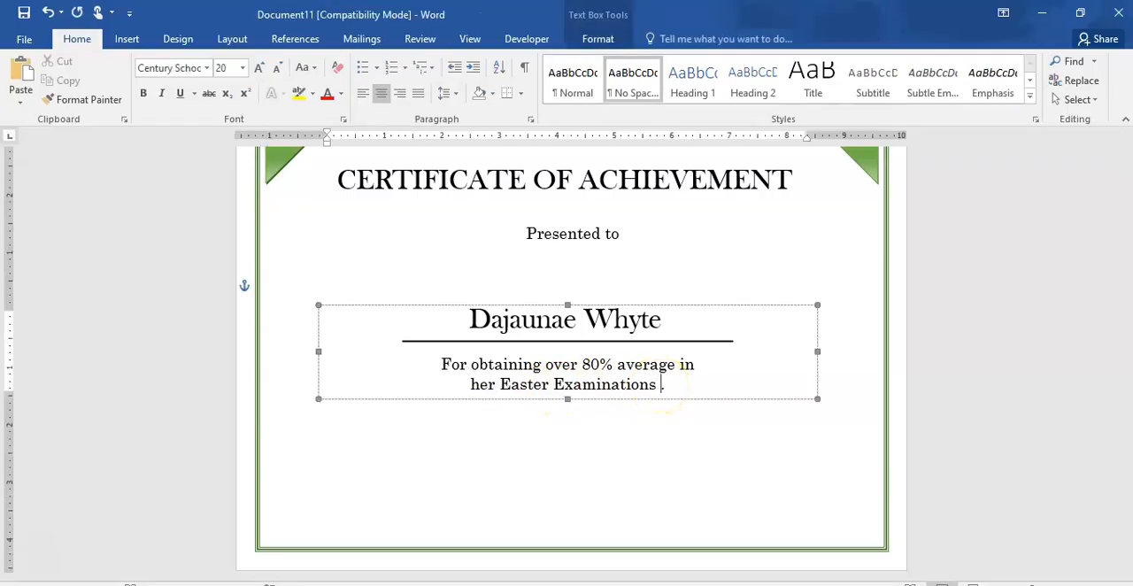
{"action": "type", "text": "2022"}
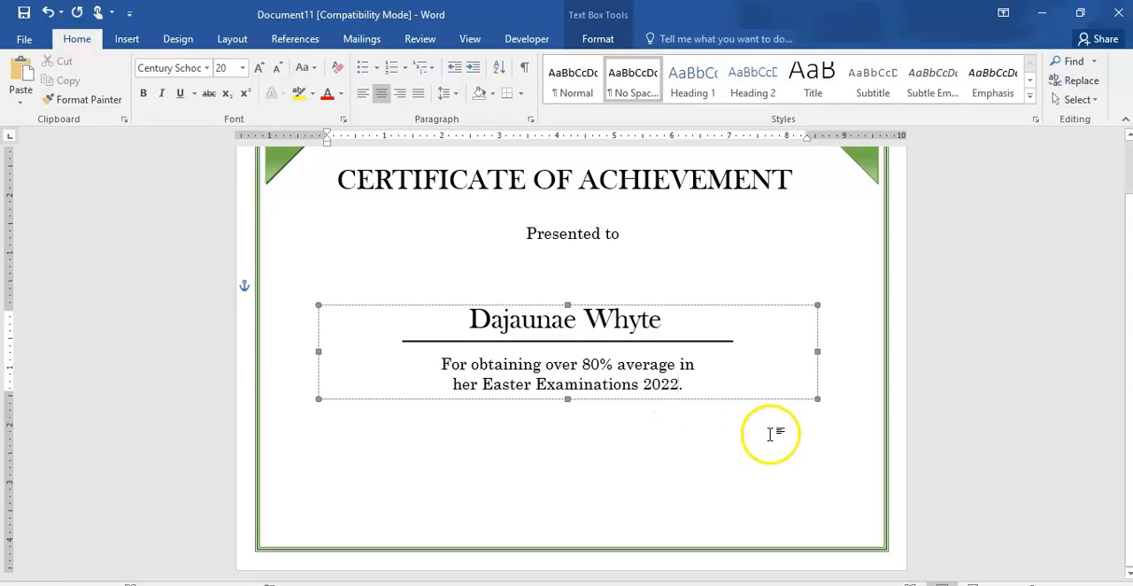
{"action": "left_click", "coordinate": [681, 460]}
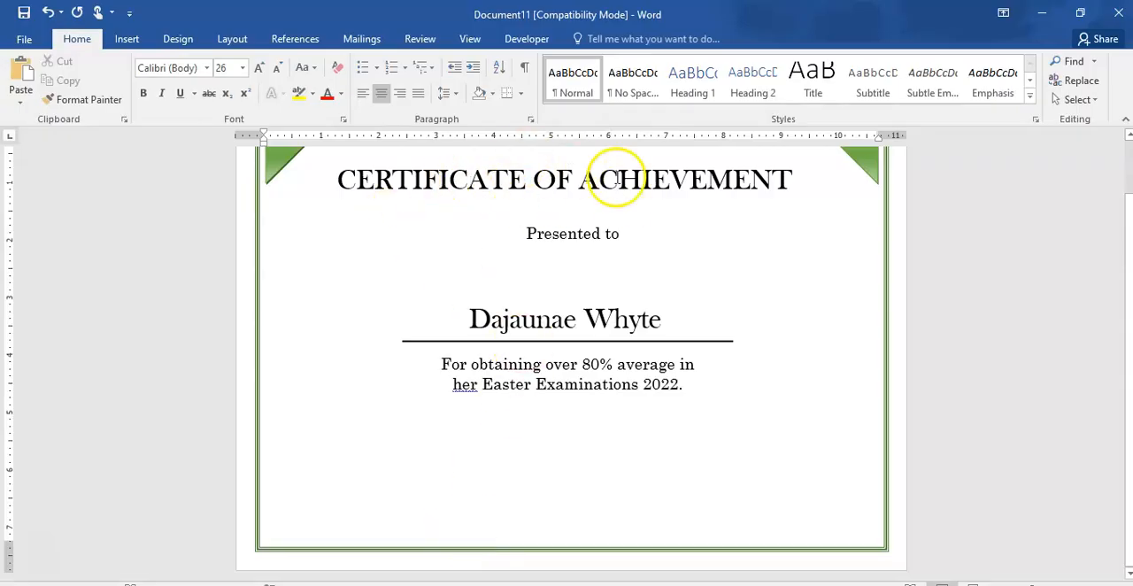
- Duplicate the "Presented to" text box twice and place the copies level below the achievement text, one at the certificate's left and one at its right
{"action": "left_click", "coordinate": [563, 232]}
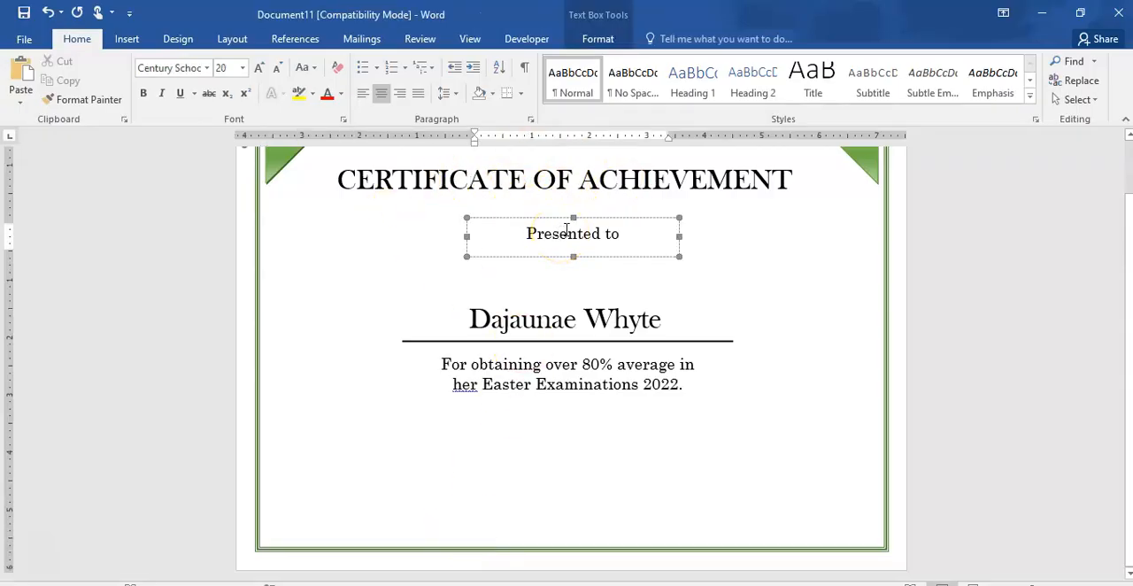
{"action": "right_click", "coordinate": [560, 220]}
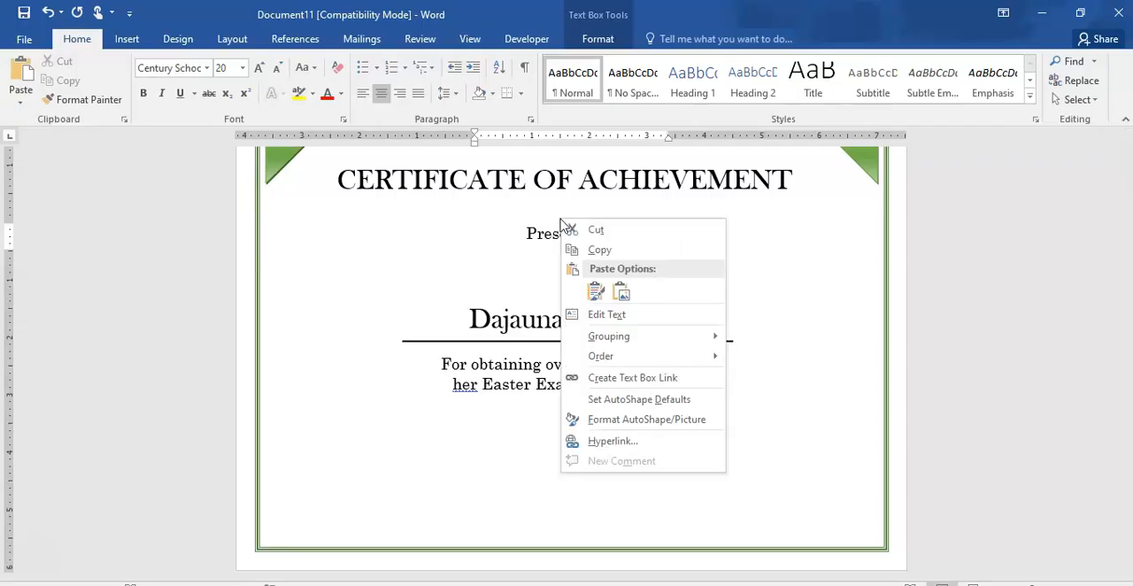
{"action": "left_click", "coordinate": [617, 252]}
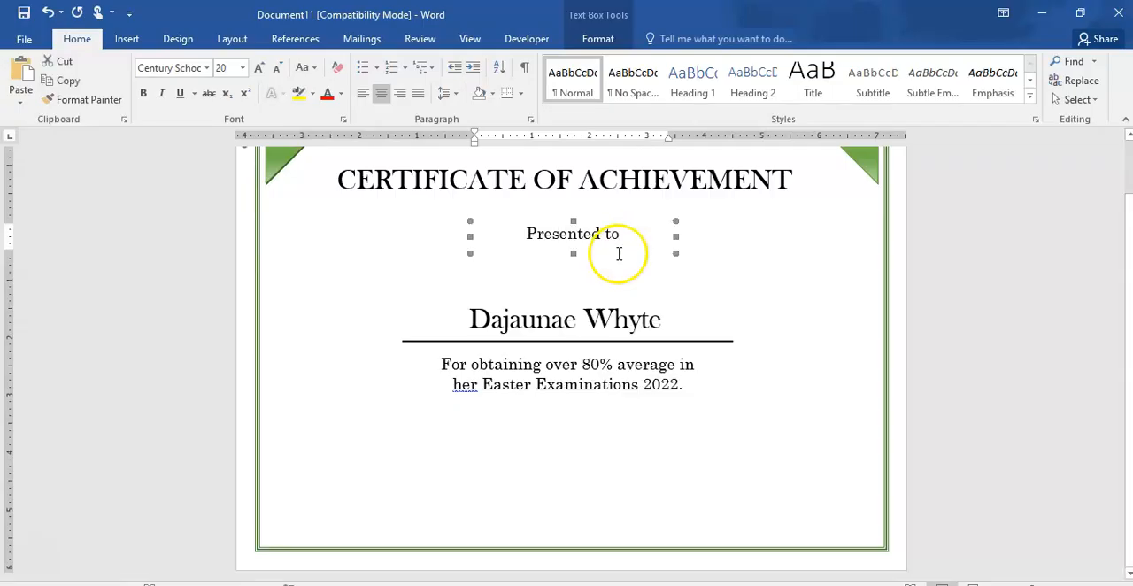
{"action": "left_click", "coordinate": [423, 489]}
{"action": "key", "text": "ctrl+v"}
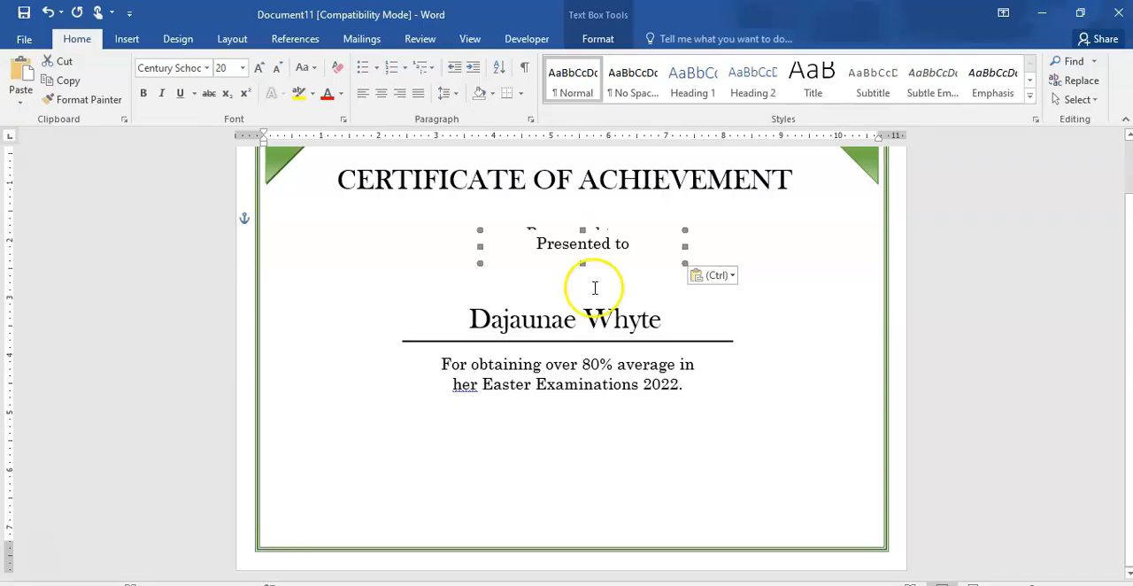
{"action": "left_click_drag", "start_coordinate": [593, 229], "coordinate": [392, 438]}
{"action": "left_click_drag", "start_coordinate": [392, 432], "coordinate": [393, 433]}
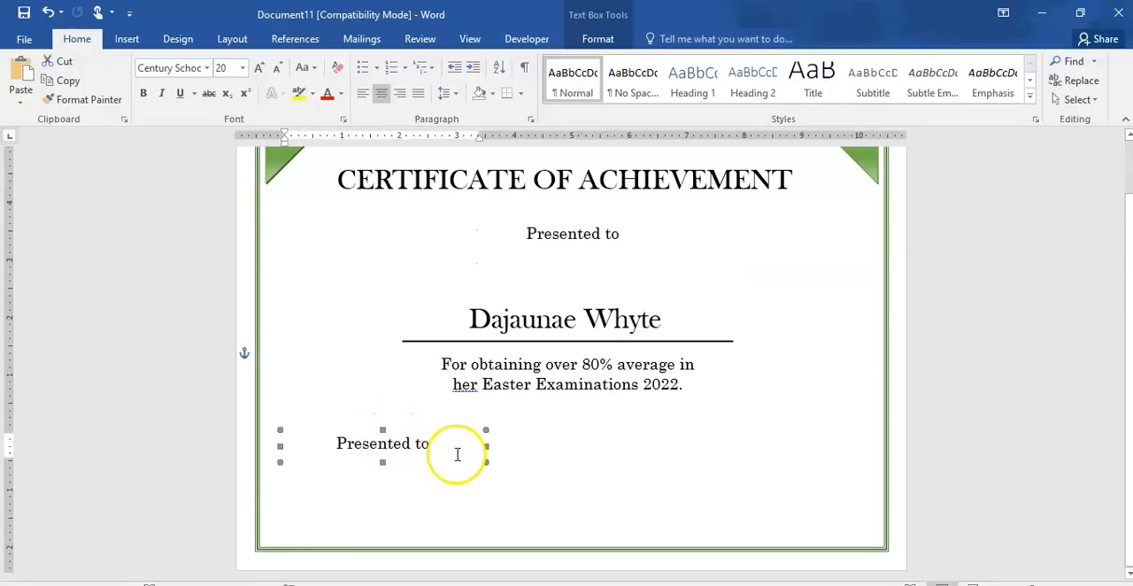
{"action": "left_click", "coordinate": [548, 452]}
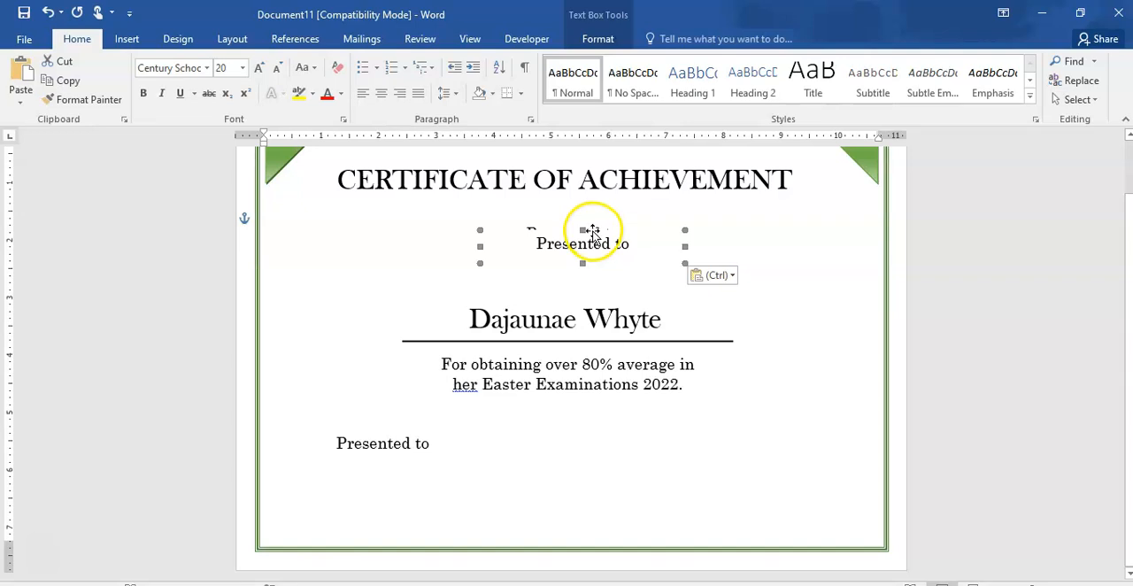
{"action": "left_click_drag", "start_coordinate": [593, 231], "coordinate": [709, 432]}
- Replace the text in the lower-left "Presented to" copy with an underscore signature line and "Principal" beneath it
{"action": "left_click", "coordinate": [425, 444]}
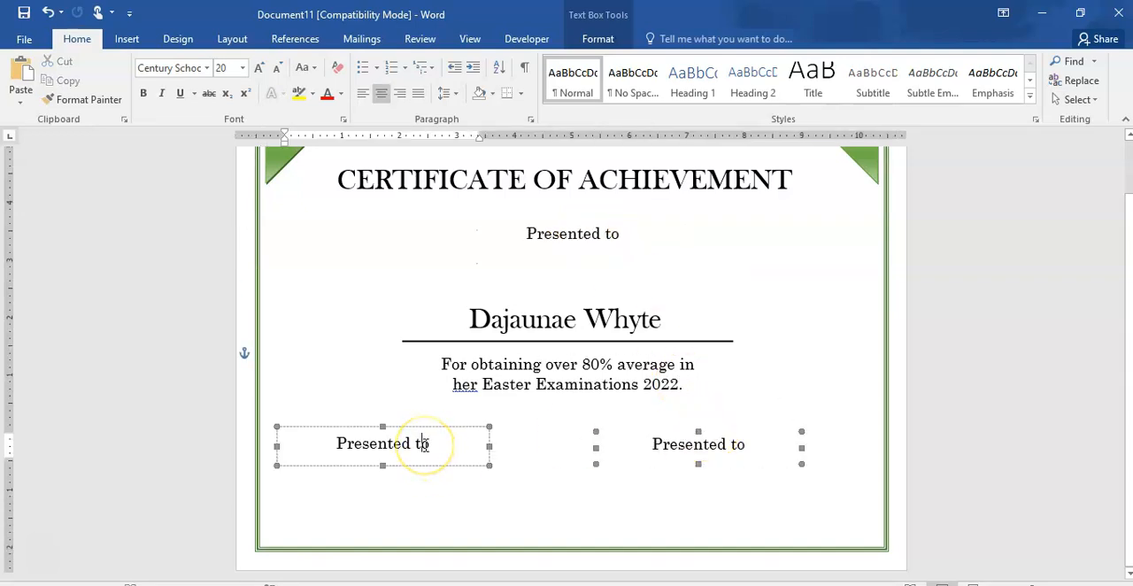
{"action": "key", "text": "BackSpace"}
{"action": "key", "text": "BackSpace"}
{"action": "key", "text": "BackSpace"}
{"action": "key", "text": "BackSpace"}
{"action": "key", "text": "BackSpace"}
{"action": "key", "text": "BackSpace"}
{"action": "key", "text": "BackSpace"}
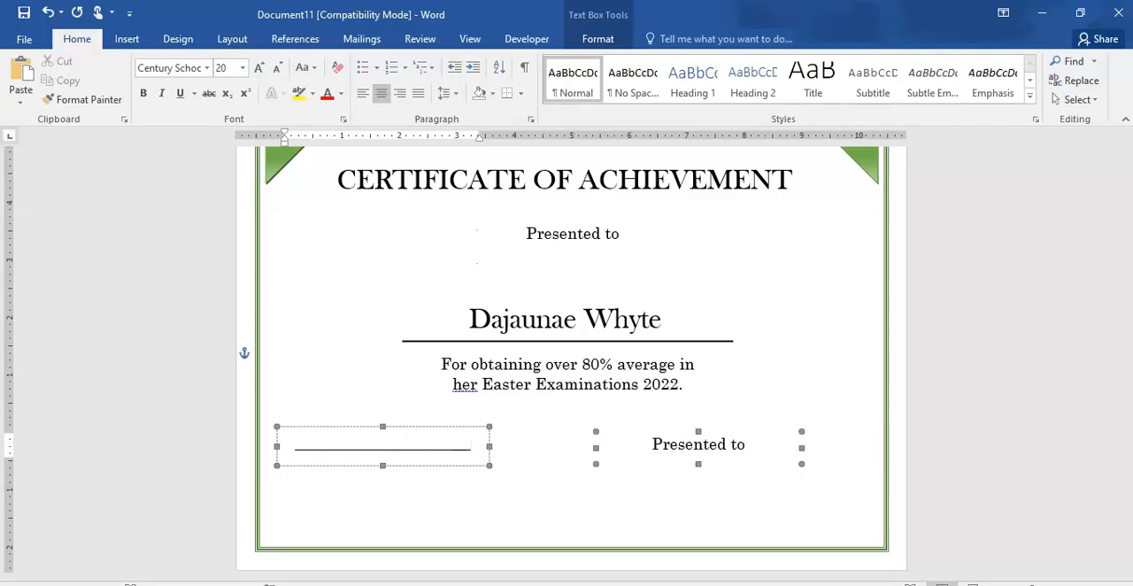
{"action": "key", "text": "Return"}
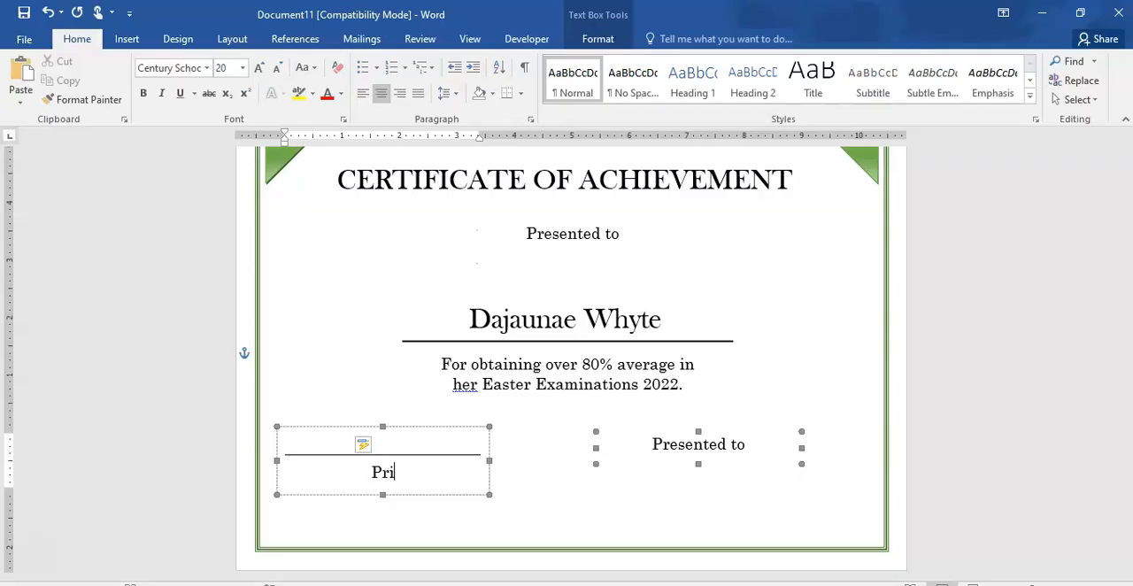
{"action": "type", "text": "pal"}
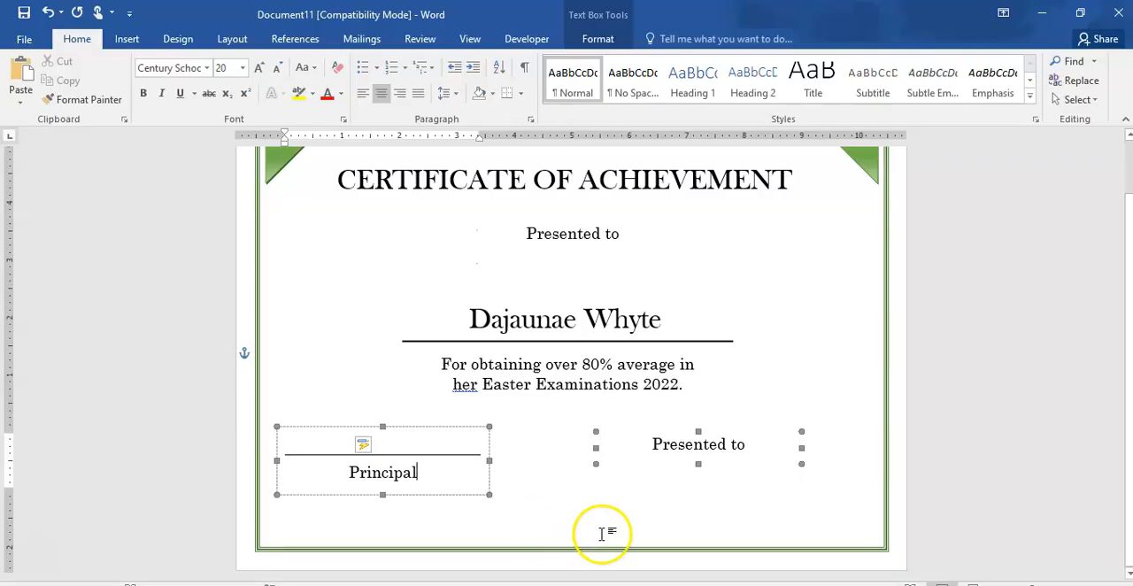
- Try deleting the lower-right "Presented to" copy and selecting the Principal signature text, and undo the deletion
{"action": "left_click", "coordinate": [649, 465]}
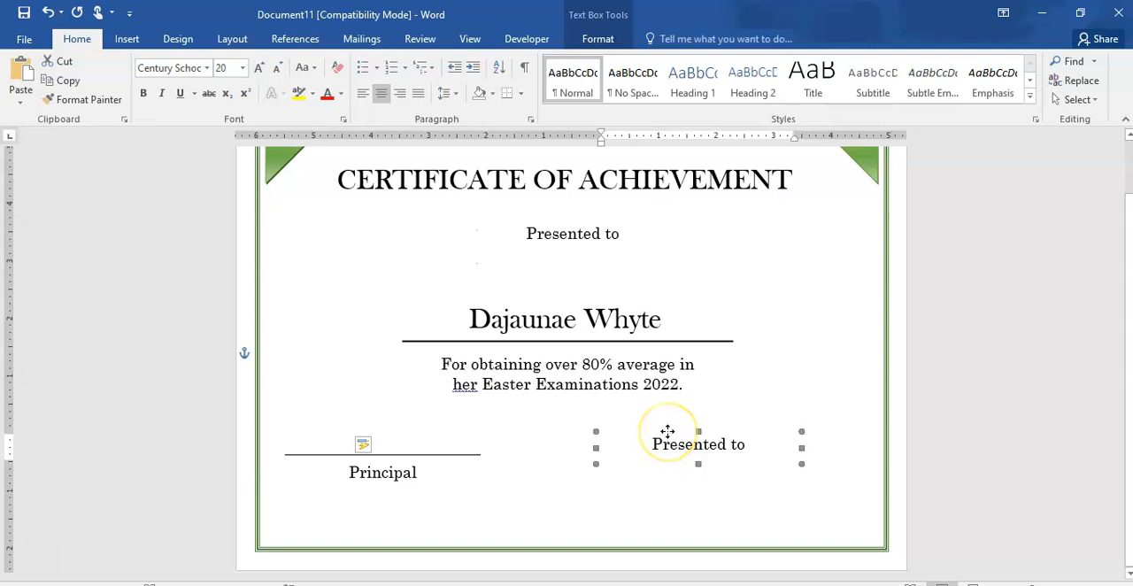
{"action": "key", "text": "Delete"}
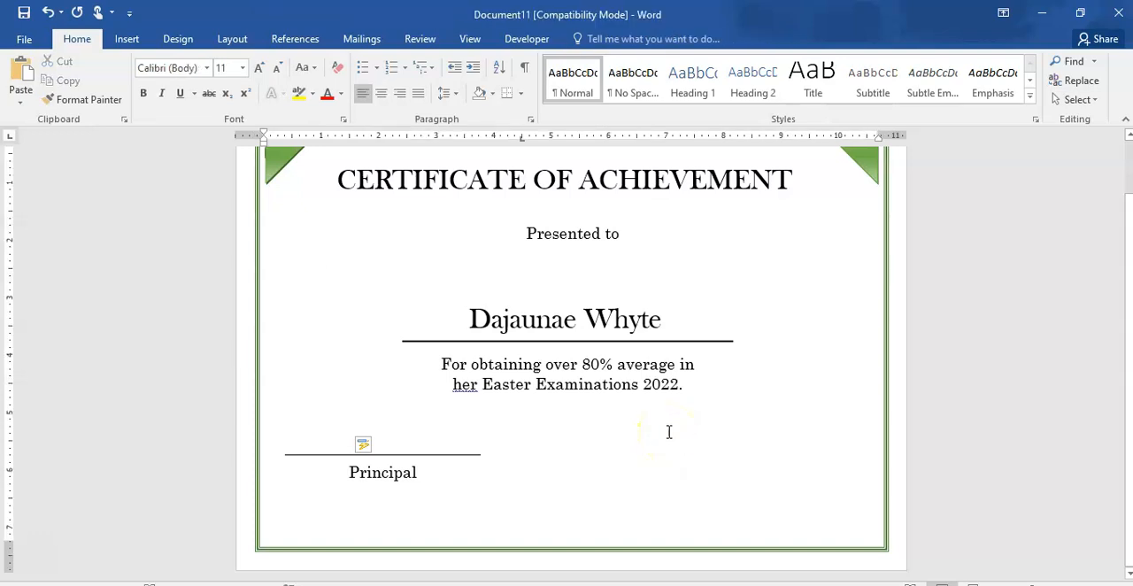
{"action": "left_click", "coordinate": [406, 461]}
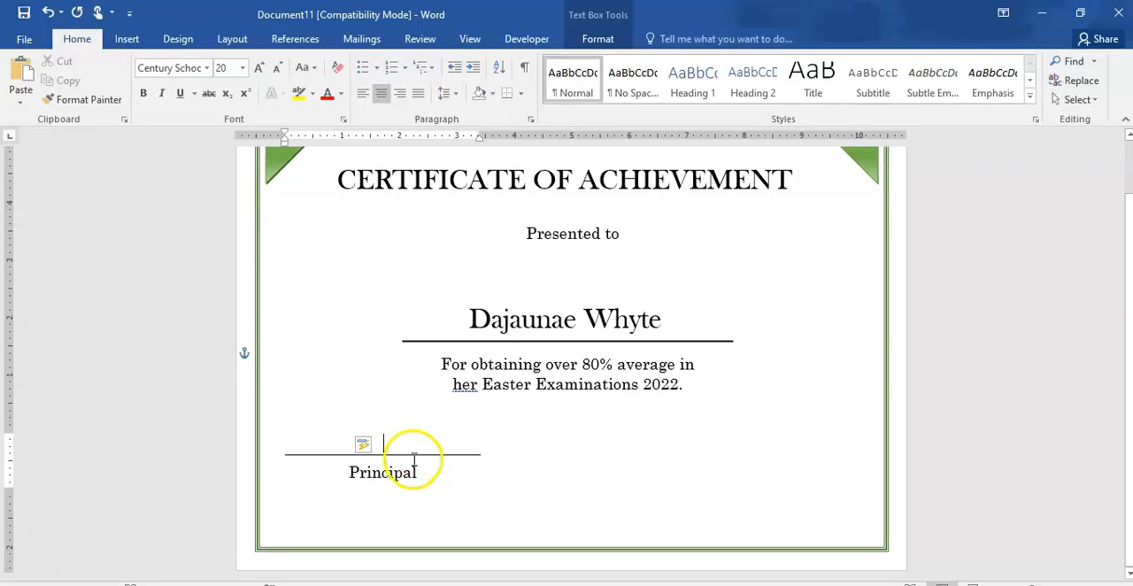
{"action": "double_click", "coordinate": [405, 466]}
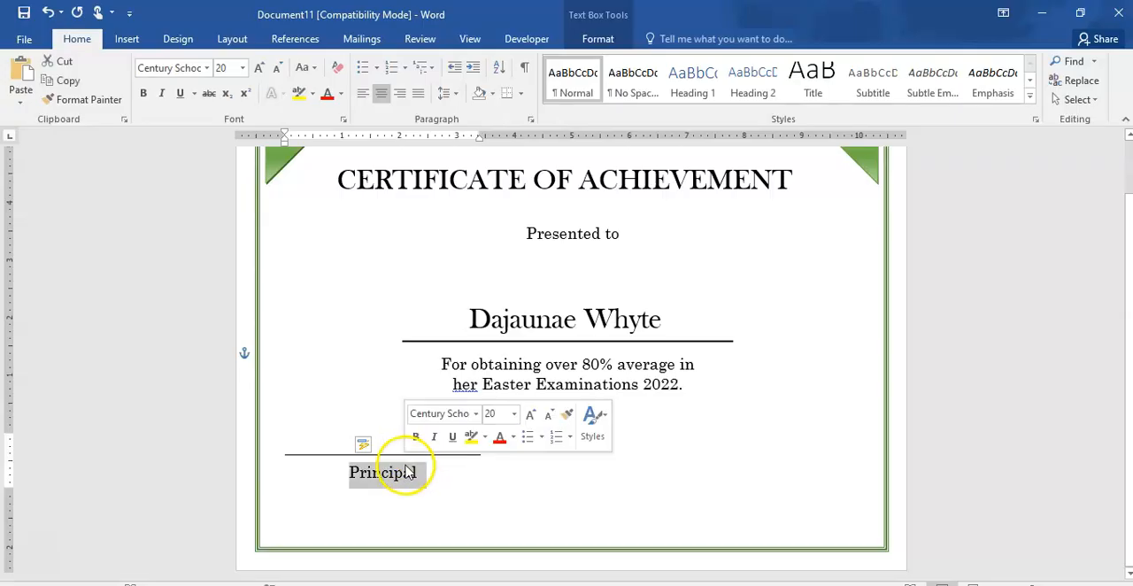
{"action": "left_click", "coordinate": [323, 460]}
{"action": "triple_click", "coordinate": [323, 460]}
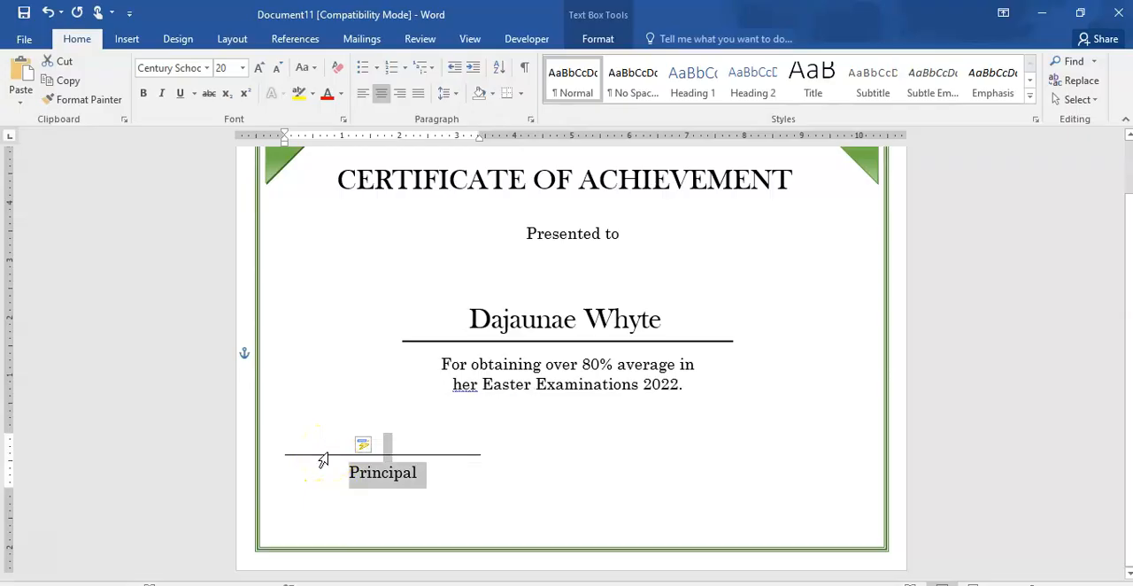
{"action": "key", "text": "ctrl+v"}
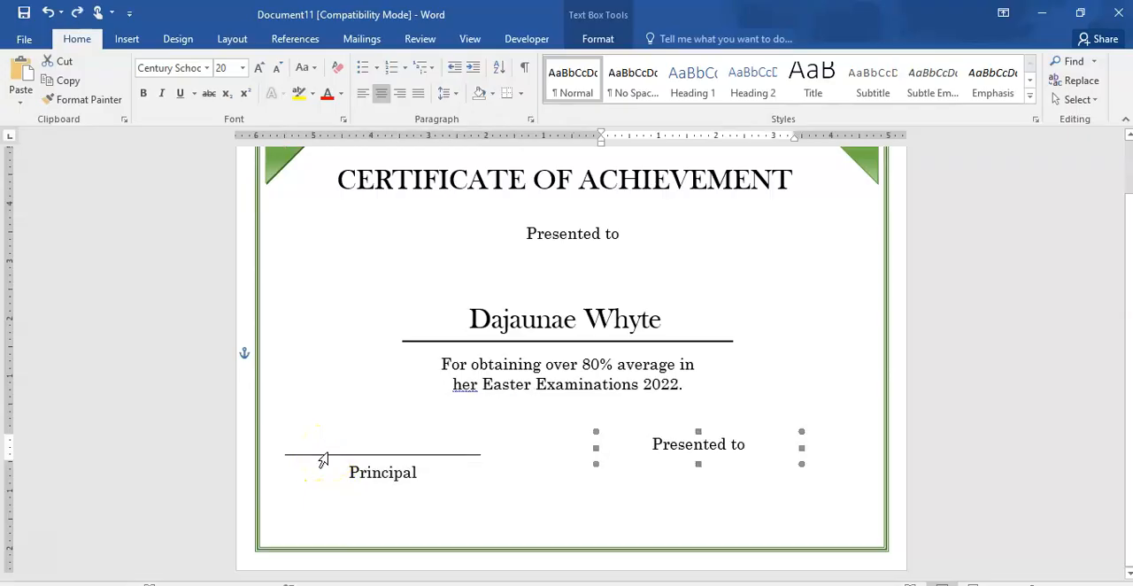
- Replace the lower-right "Presented to" copy with a duplicate of the Principal signature box, aligned level with the original
{"action": "left_click", "coordinate": [476, 453]}
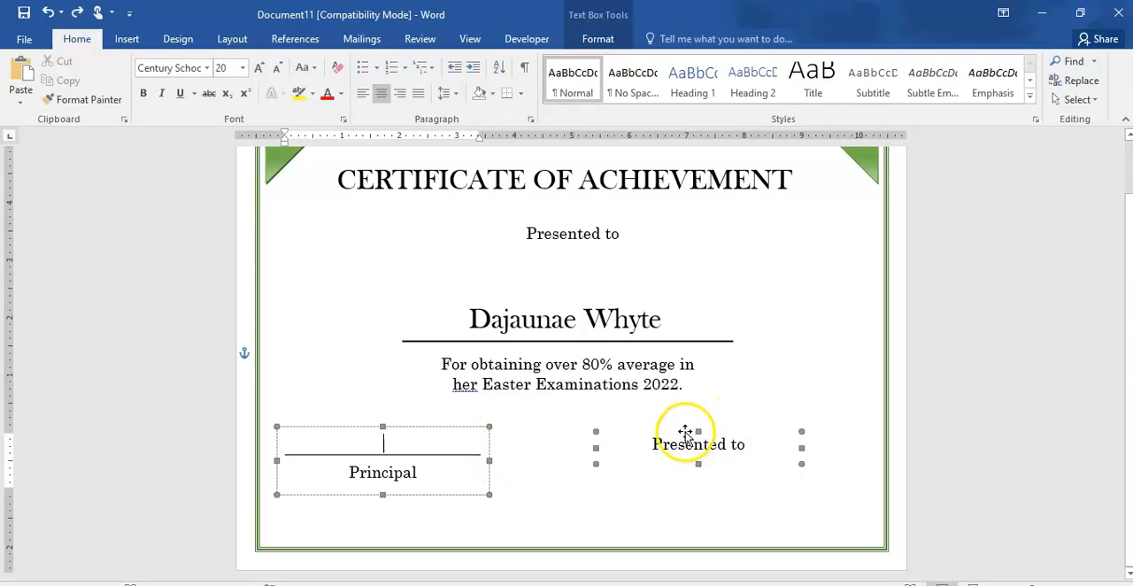
{"action": "right_click", "coordinate": [428, 429]}
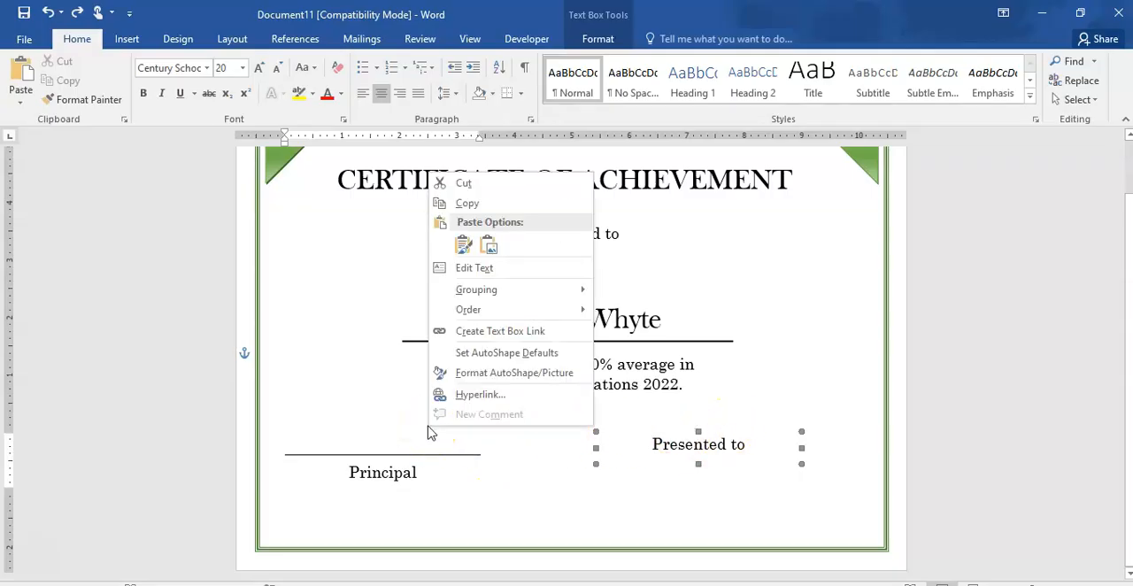
{"action": "left_click", "coordinate": [484, 205]}
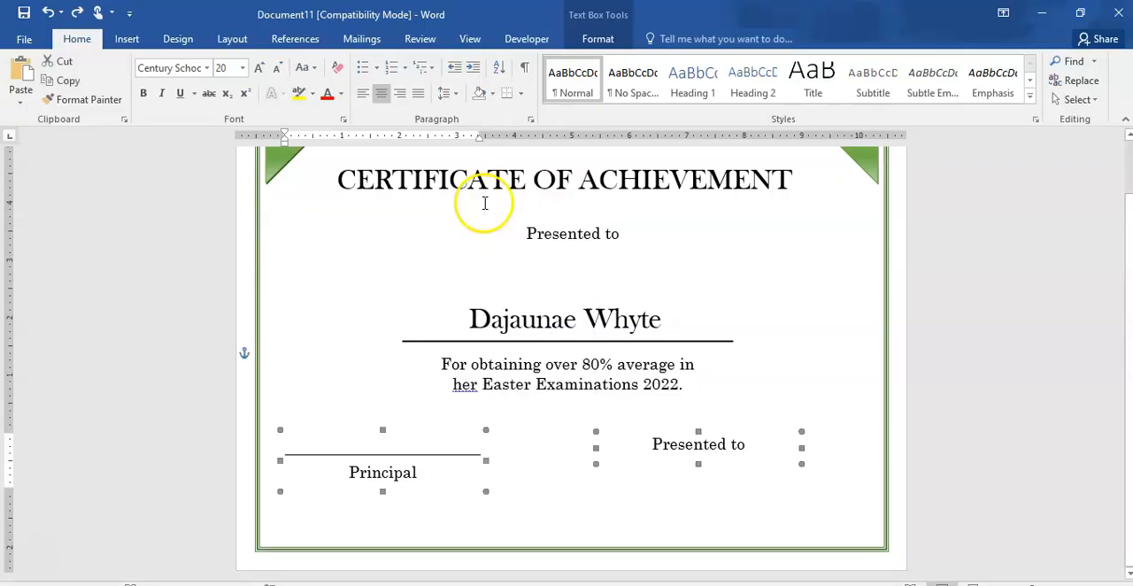
{"action": "left_click", "coordinate": [724, 434]}
{"action": "key", "text": "Delete"}
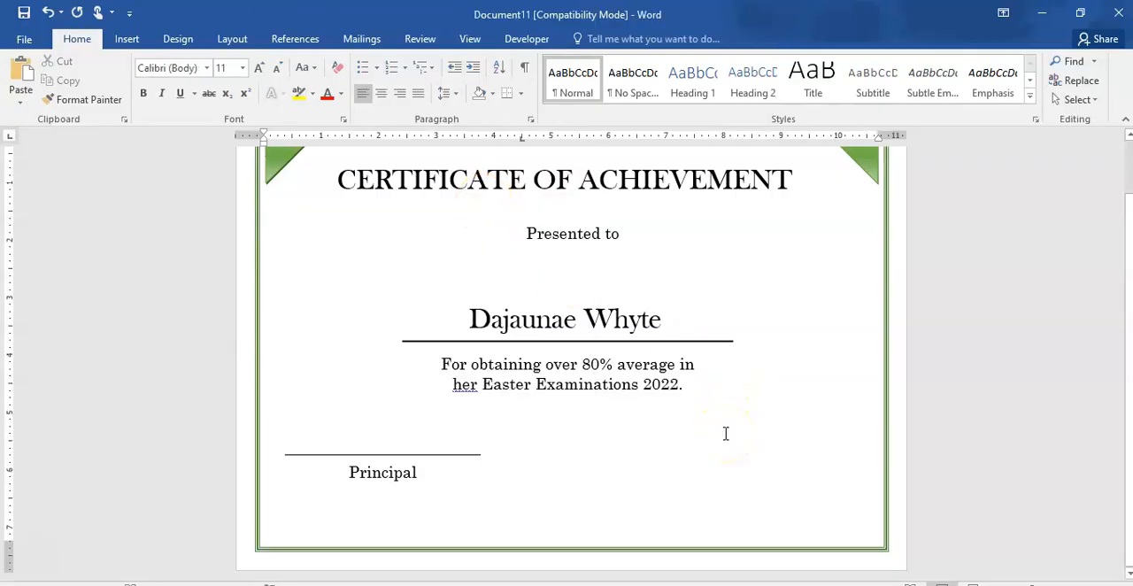
{"action": "key", "text": "ctrl+v"}
{"action": "left_click_drag", "start_coordinate": [395, 432], "coordinate": [763, 429]}
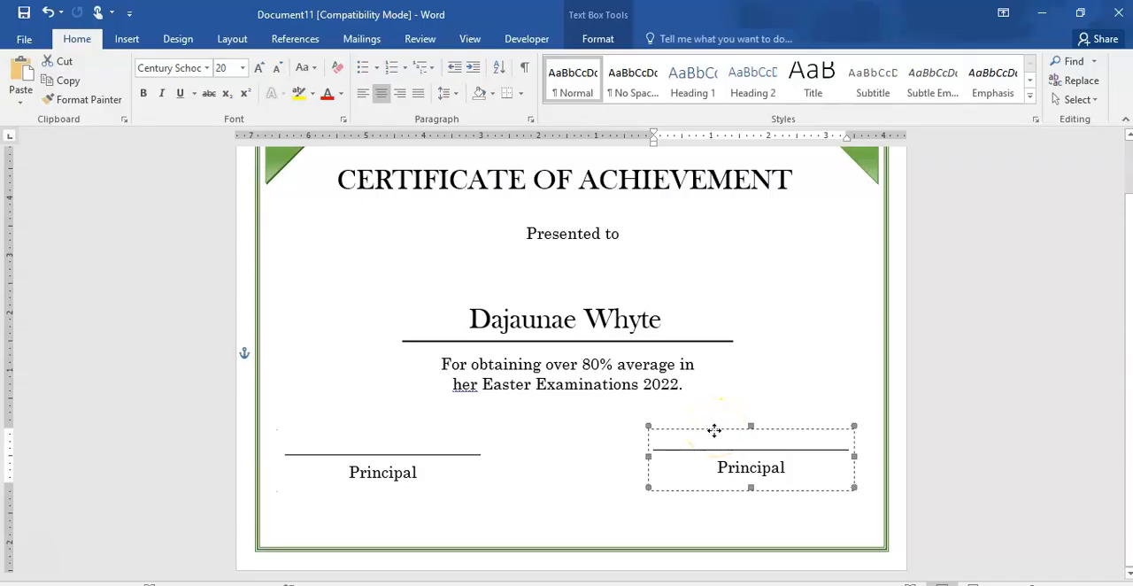
{"action": "left_click_drag", "start_coordinate": [715, 431], "coordinate": [714, 435]}
- Change the label under the right signature line to "Grade Coordinator"
{"action": "left_click", "coordinate": [787, 471]}
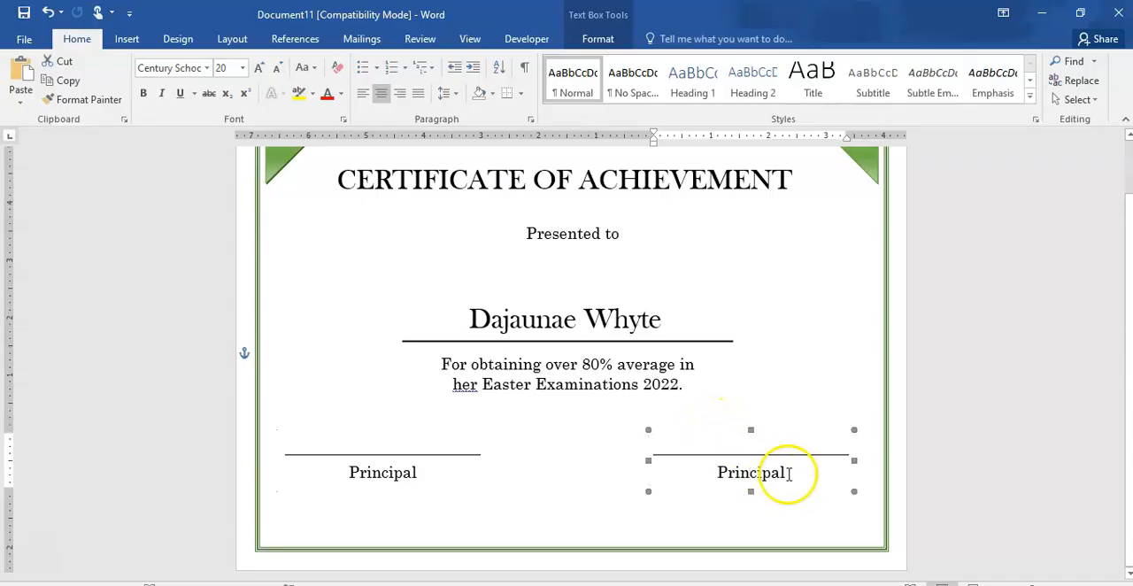
{"action": "key", "text": "BackSpace"}
{"action": "key", "text": "BackSpace"}
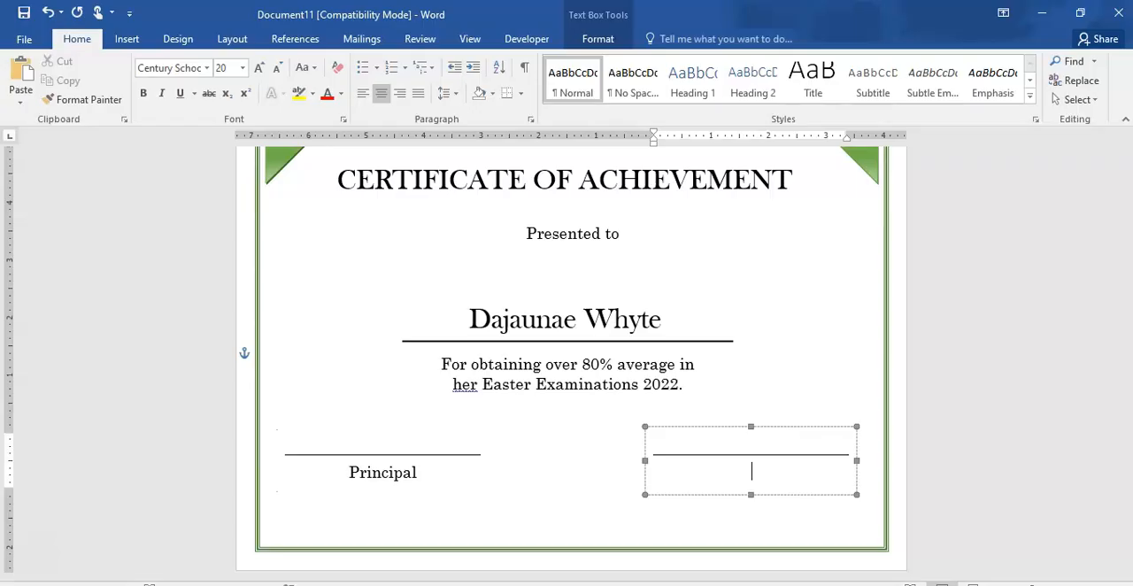
{"action": "type", "text": "Grade Coord"}
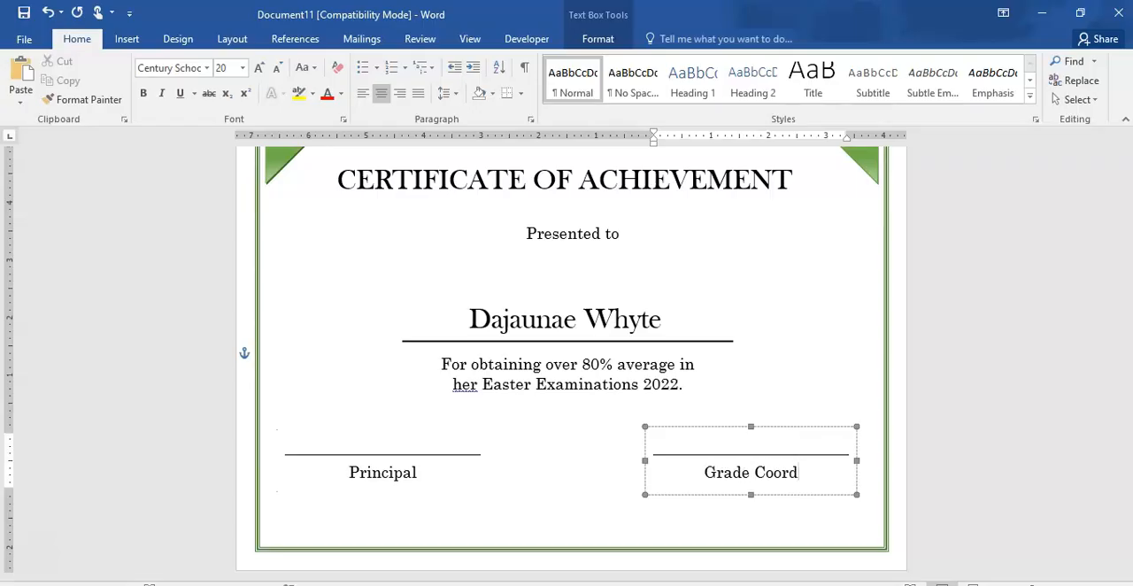
{"action": "type", "text": "inator"}
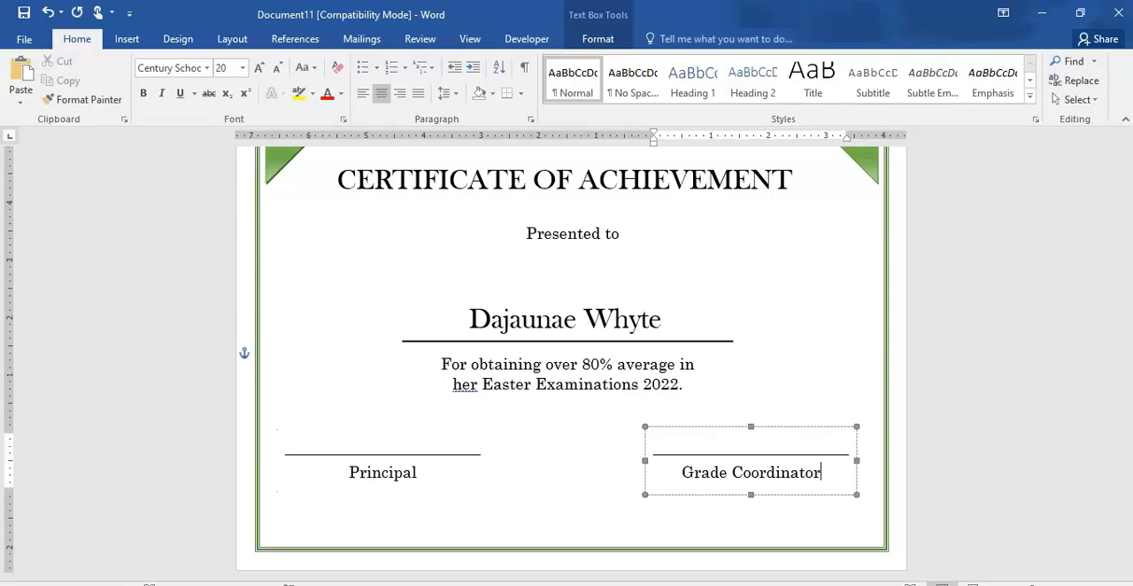
{"action": "left_click", "coordinate": [999, 445]}
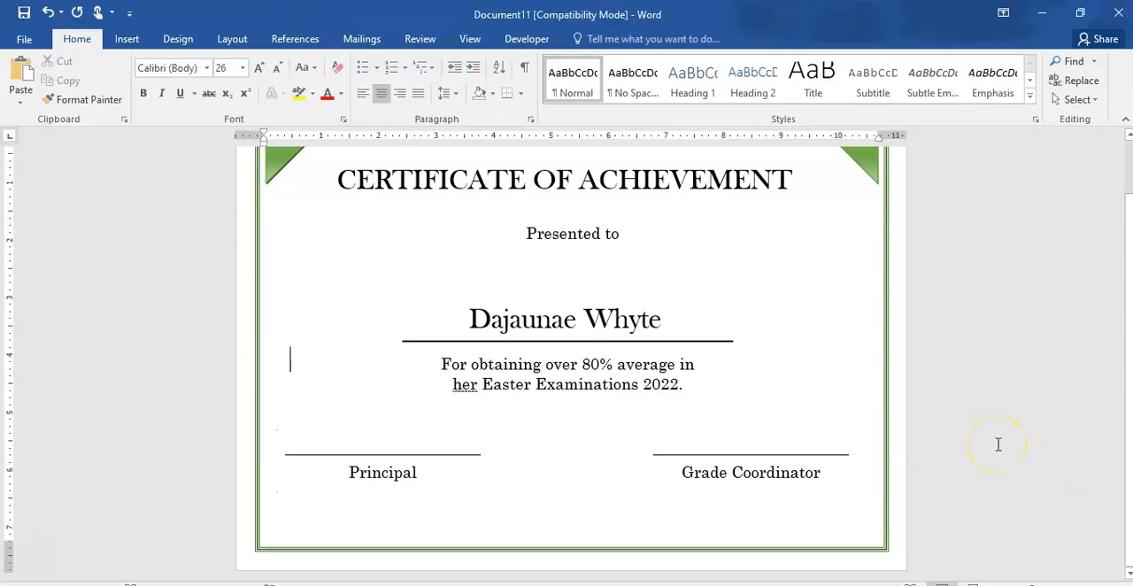
- Look over the certificate's layout from the corner triangles and title down to the two signature lines
{"action": "scroll", "coordinate": [998, 445], "scroll_direction": "up", "scroll_amount": 1}
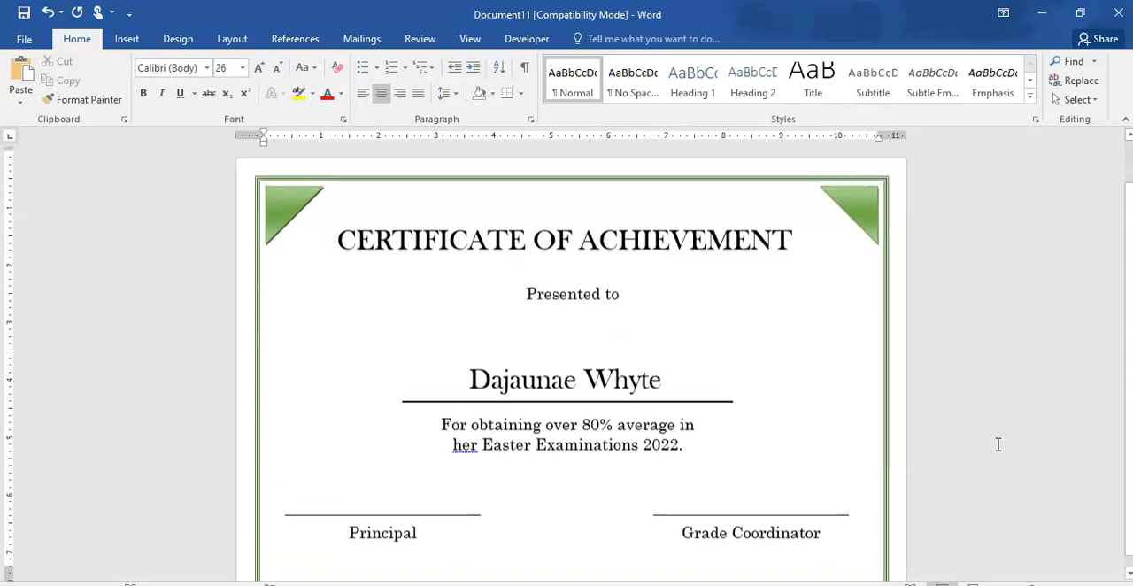
{"action": "scroll", "coordinate": [997, 445], "scroll_direction": "down", "scroll_amount": 1}
{"action": "scroll", "coordinate": [998, 444], "scroll_direction": "up", "scroll_amount": 1}
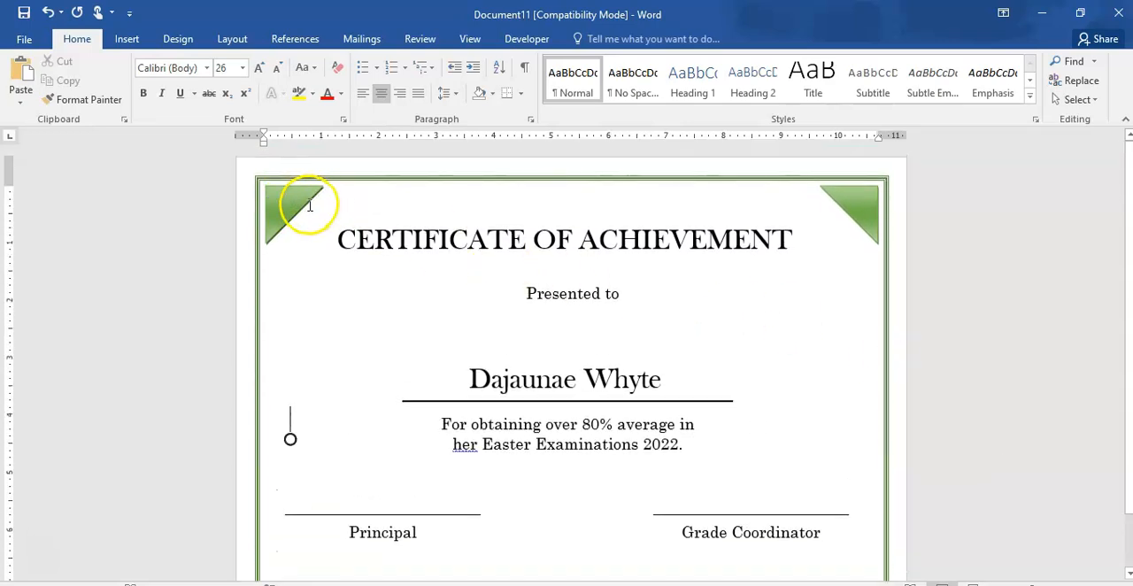
{"action": "scroll", "coordinate": [536, 240], "scroll_direction": "down", "scroll_amount": 1}
{"action": "scroll", "coordinate": [539, 239], "scroll_direction": "up", "scroll_amount": 2}
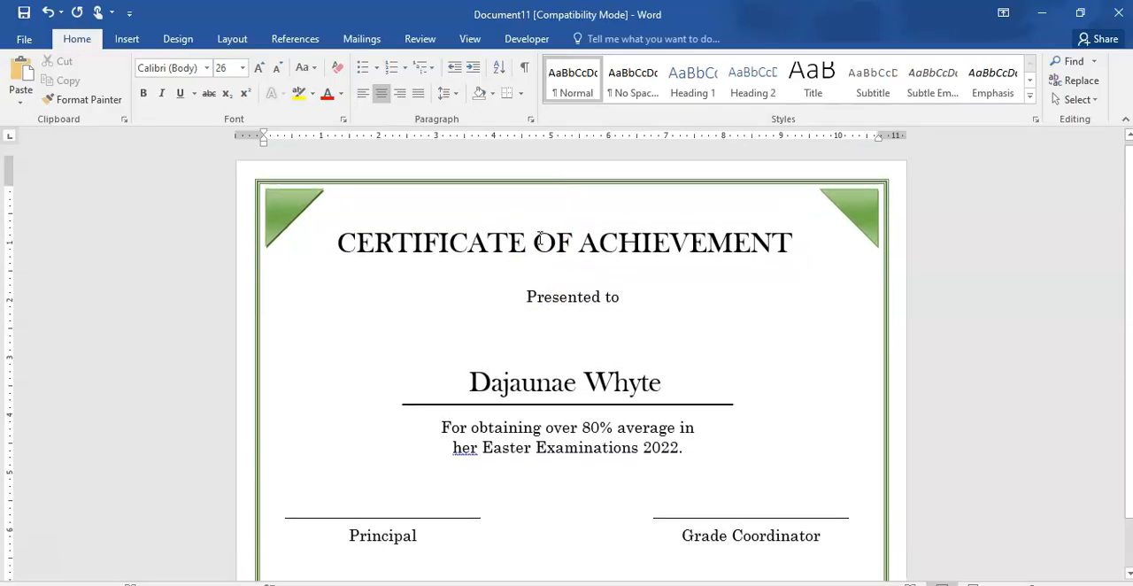
{"action": "scroll", "coordinate": [539, 241], "scroll_direction": "down", "scroll_amount": 1}
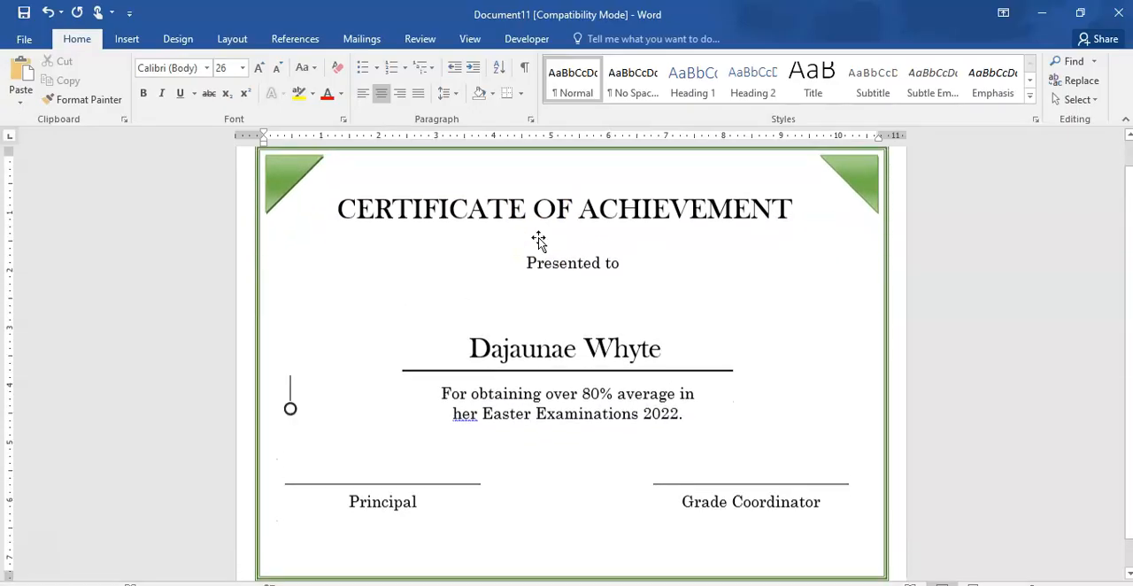
{"action": "left_click", "coordinate": [286, 193]}
{"action": "right_click", "coordinate": [286, 193]}
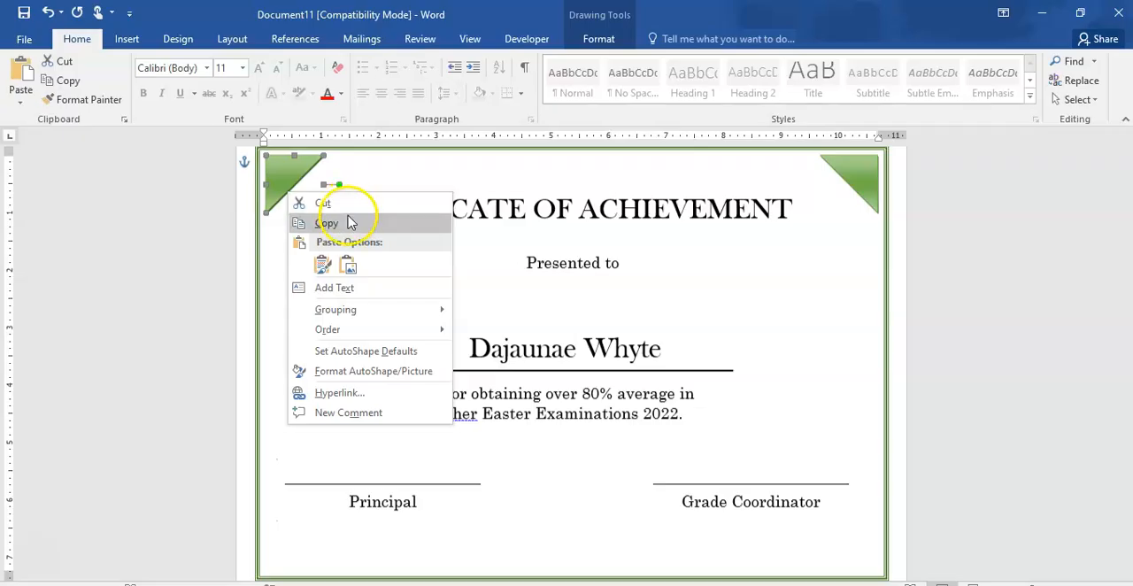
{"action": "key", "text": "Escape"}
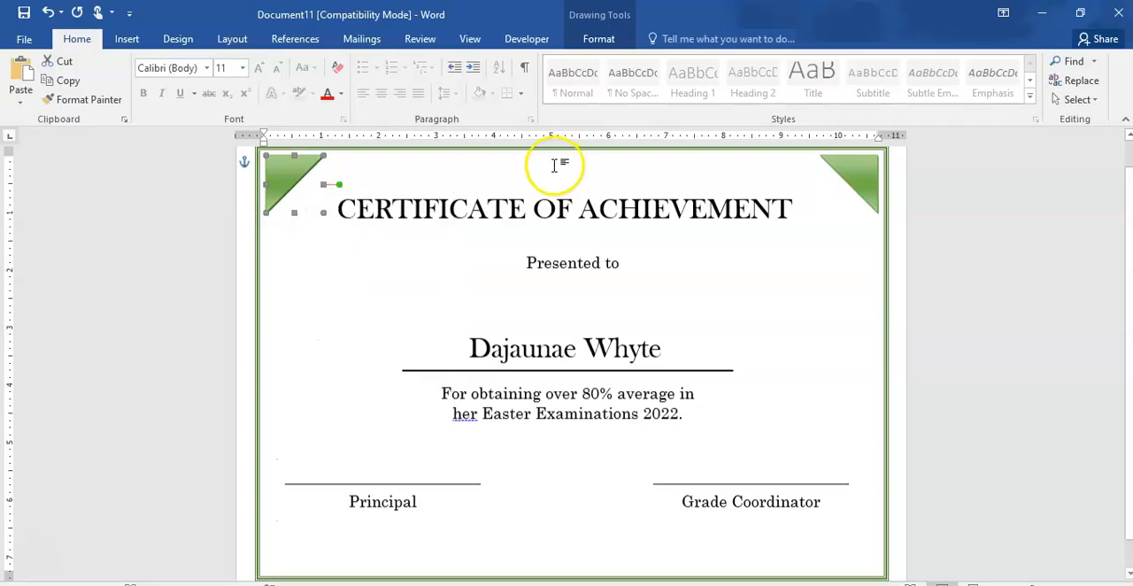
{"action": "left_click", "coordinate": [315, 328]}
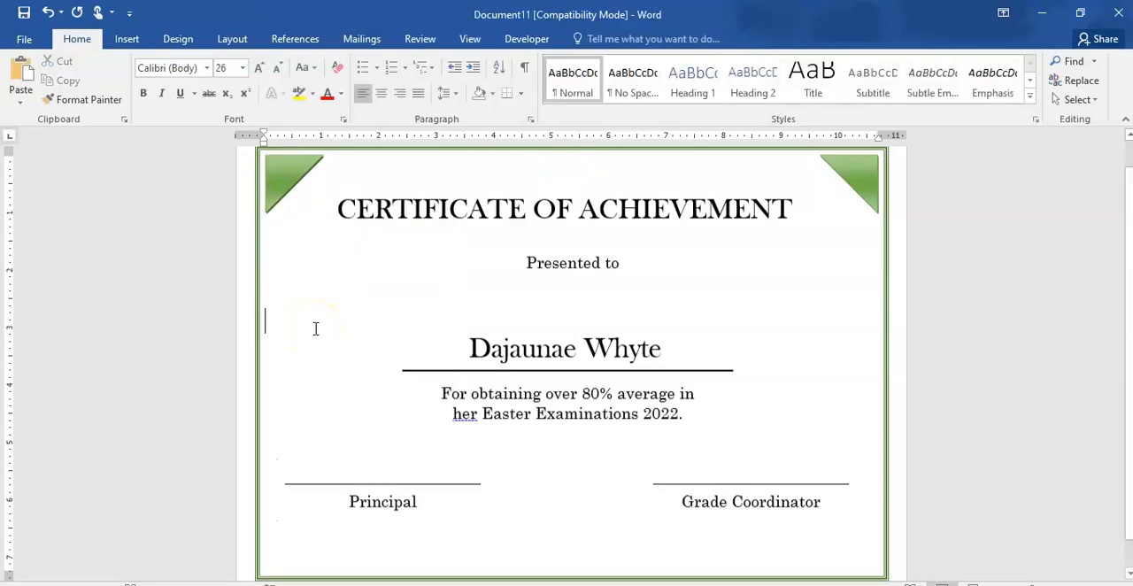
{"action": "scroll", "coordinate": [315, 329], "scroll_direction": "up", "scroll_amount": 2}
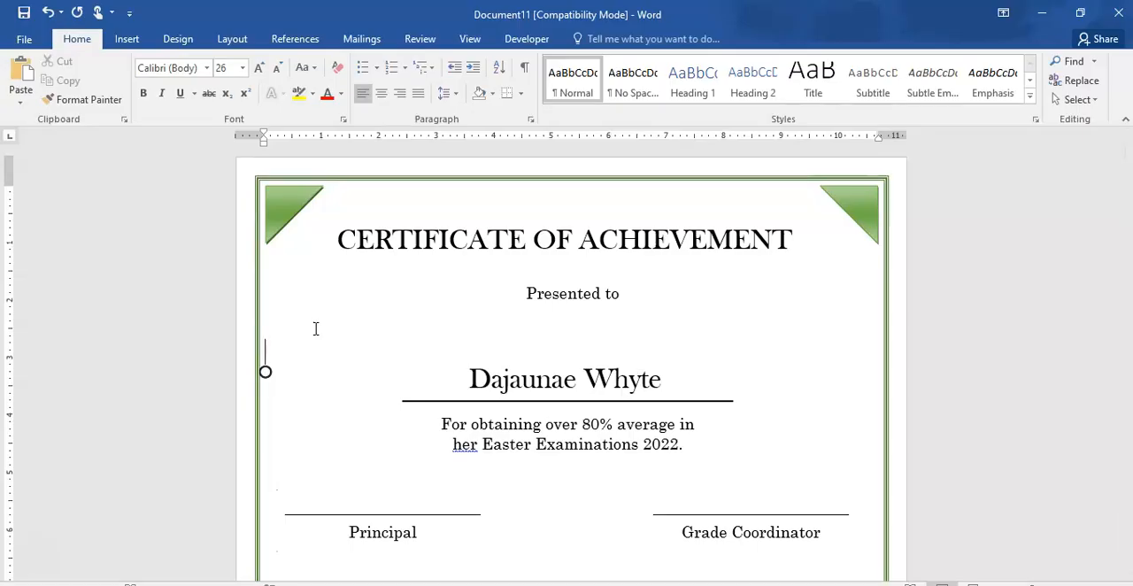
{"action": "scroll", "coordinate": [315, 329], "scroll_direction": "down", "scroll_amount": 3}
{"action": "scroll", "coordinate": [316, 329], "scroll_direction": "up", "scroll_amount": 3}
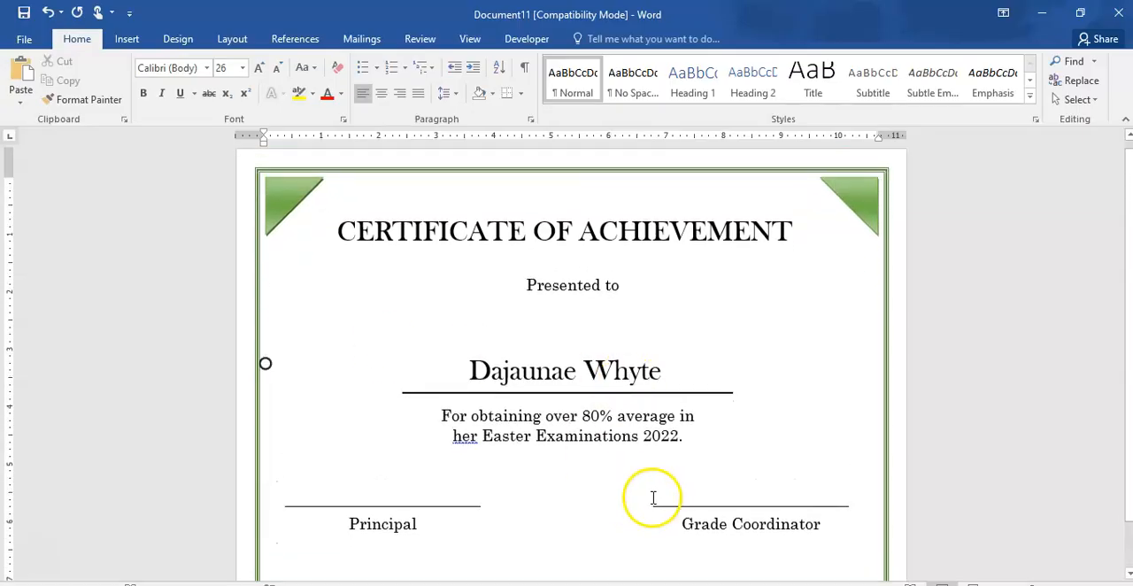
- Switch to Google Chrome and search images for "certificate ribbon", filtered to green
{"action": "left_click", "coordinate": [575, 585]}
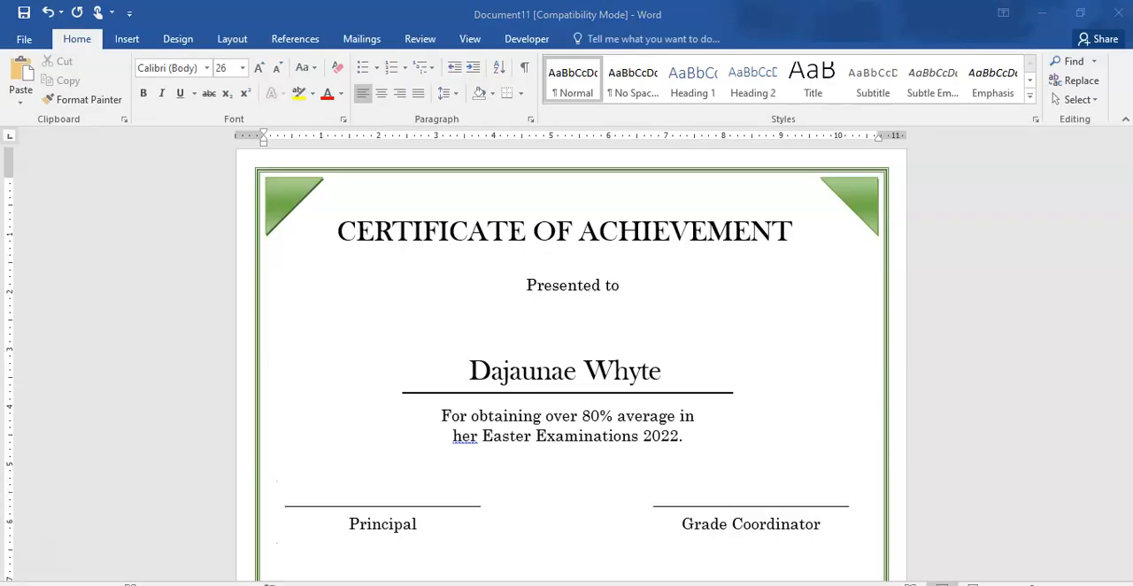
{"action": "mouse_move", "coordinate": [575, 582]}
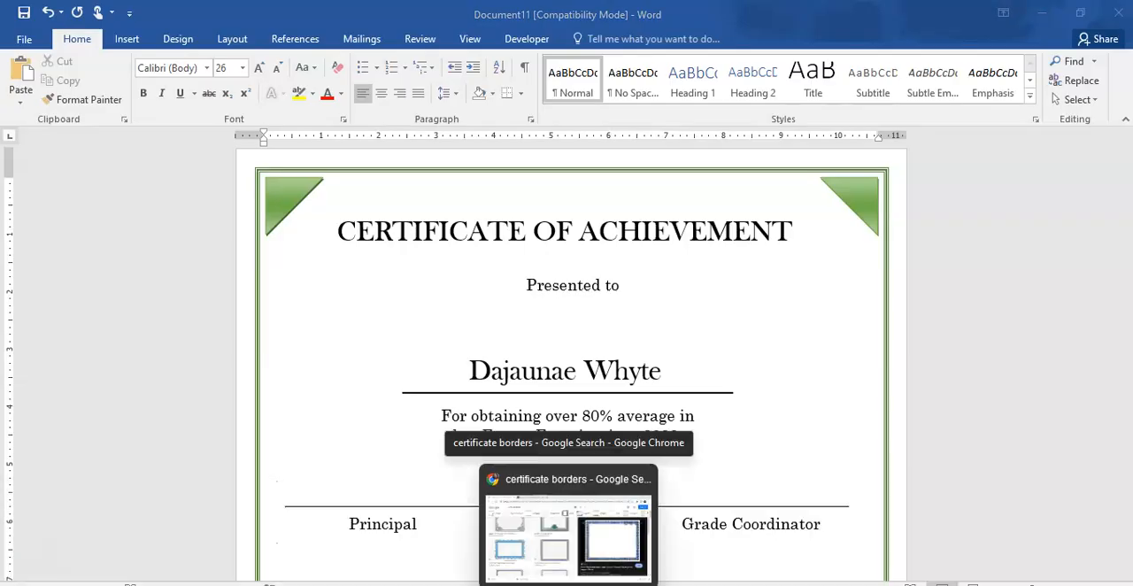
{"action": "left_click", "coordinate": [552, 552]}
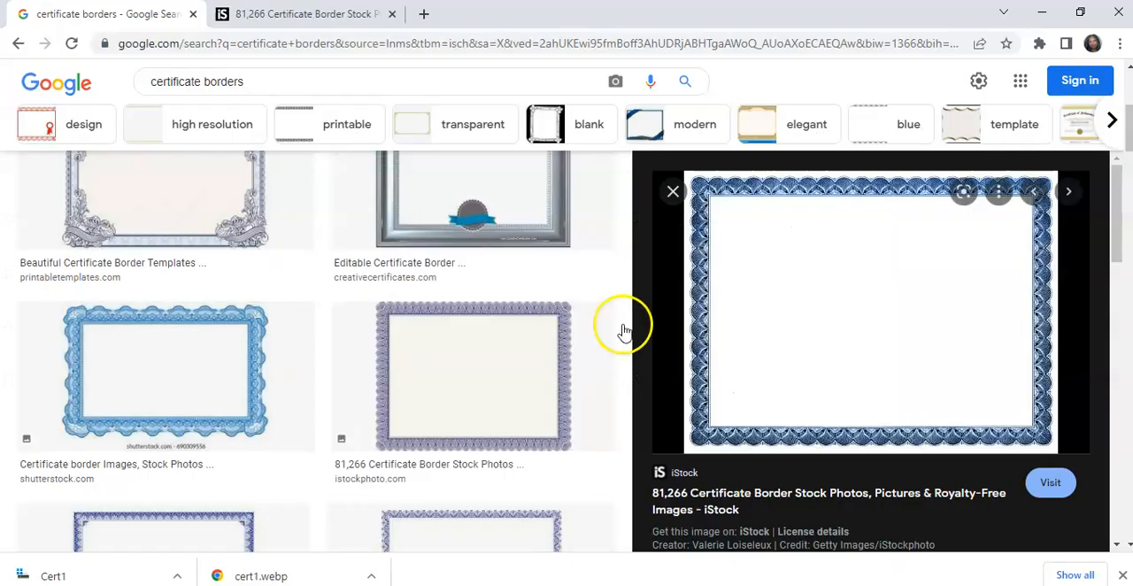
{"action": "left_click", "coordinate": [673, 192]}
{"action": "left_click", "coordinate": [261, 82]}
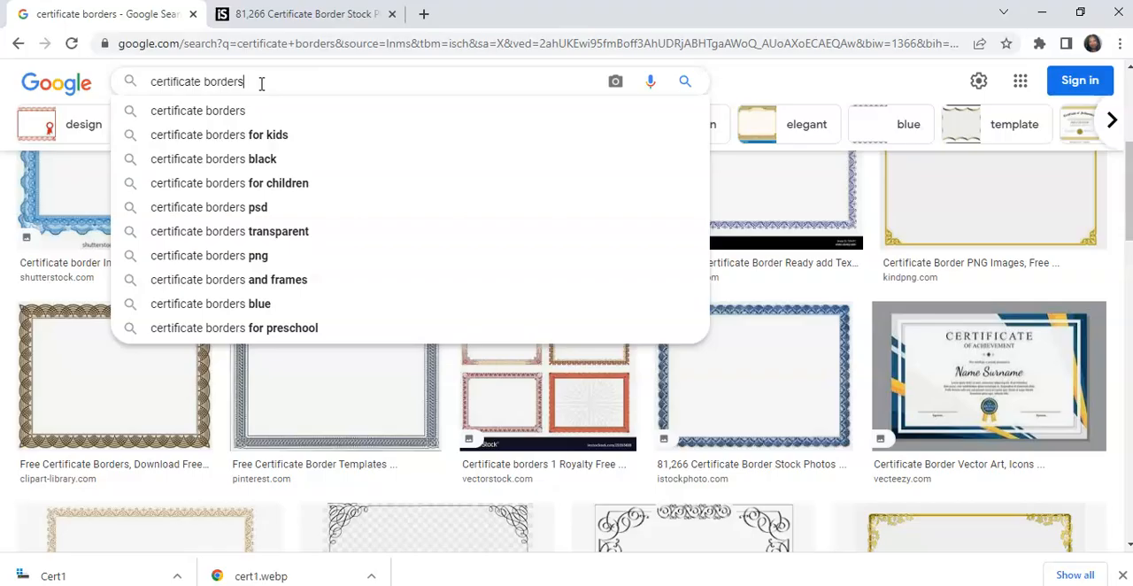
{"action": "key", "text": "BackSpace"}
{"action": "key", "text": "BackSpace"}
{"action": "key", "text": "BackSpace"}
{"action": "key", "text": "BackSpace"}
{"action": "key", "text": "BackSpace"}
{"action": "key", "text": "BackSpace"}
{"action": "key", "text": "BackSpace"}
{"action": "key", "text": "BackSpace"}
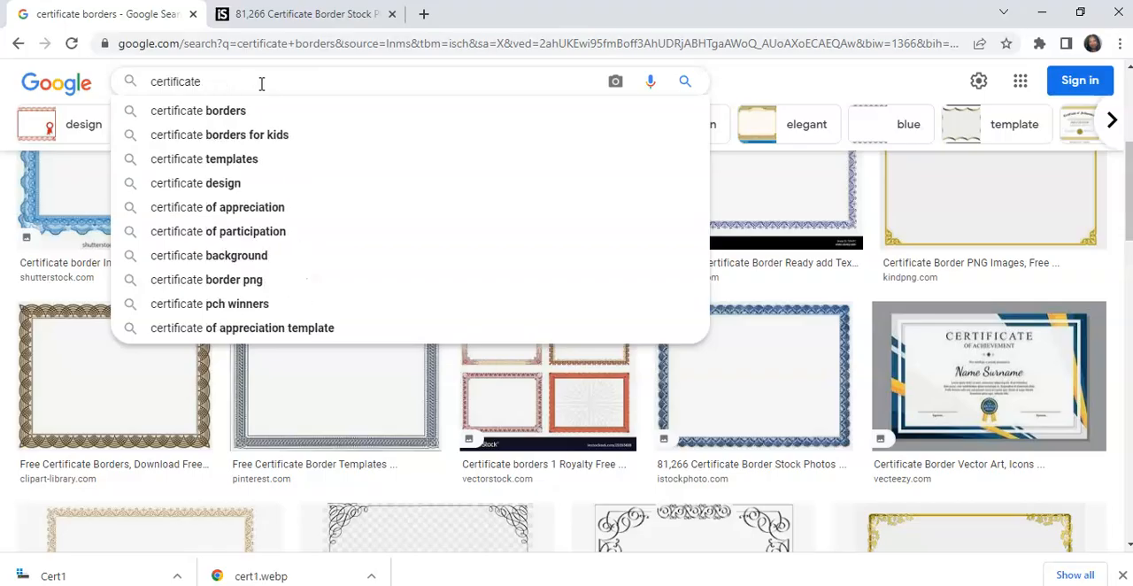
{"action": "type", "text": "ri"}
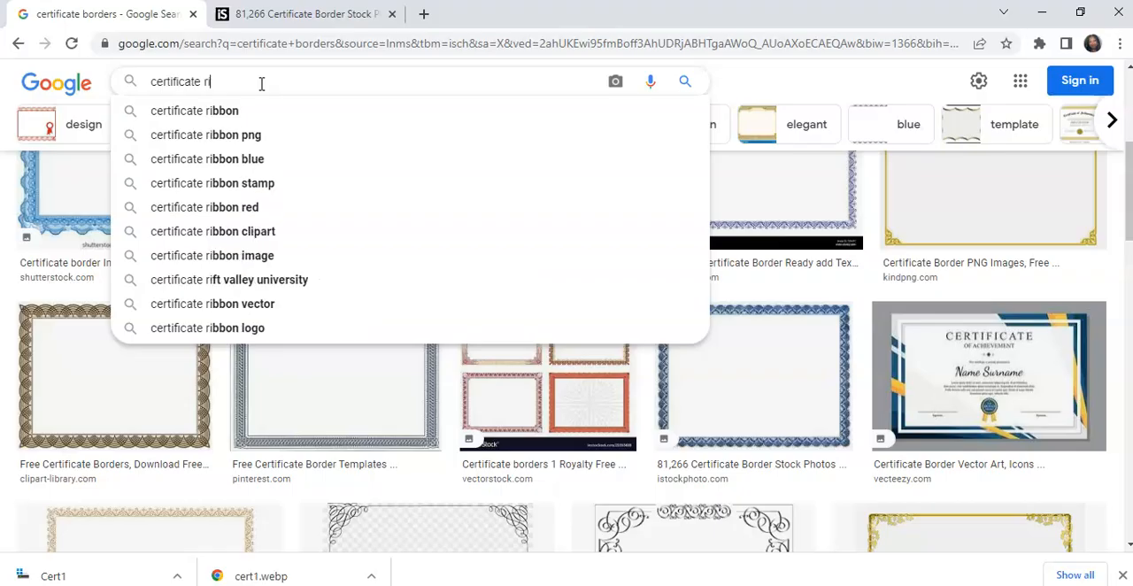
{"action": "left_click", "coordinate": [223, 110]}
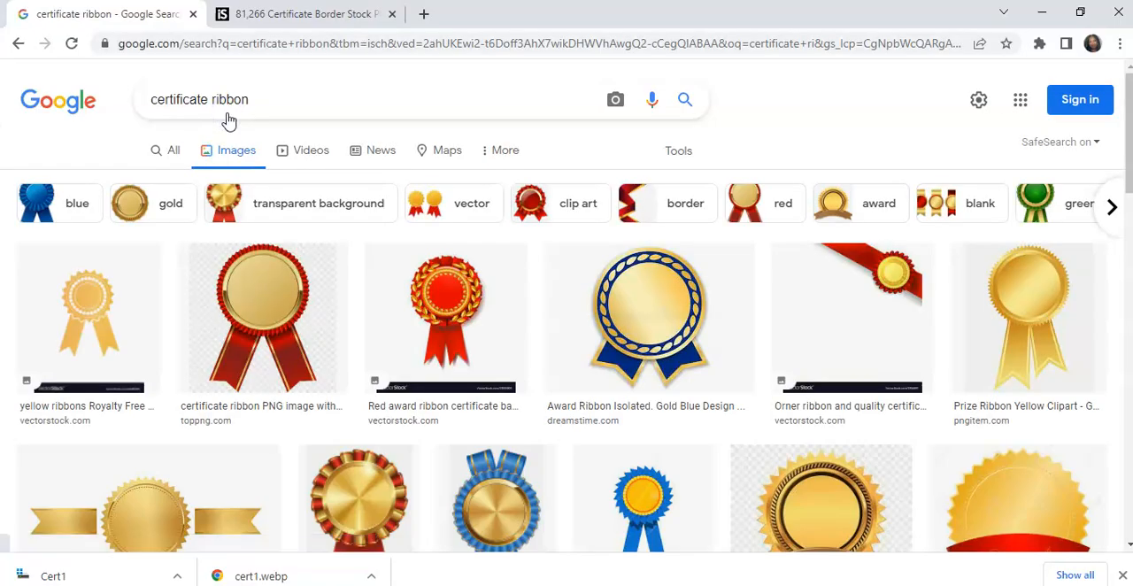
{"action": "left_click", "coordinate": [1052, 213]}
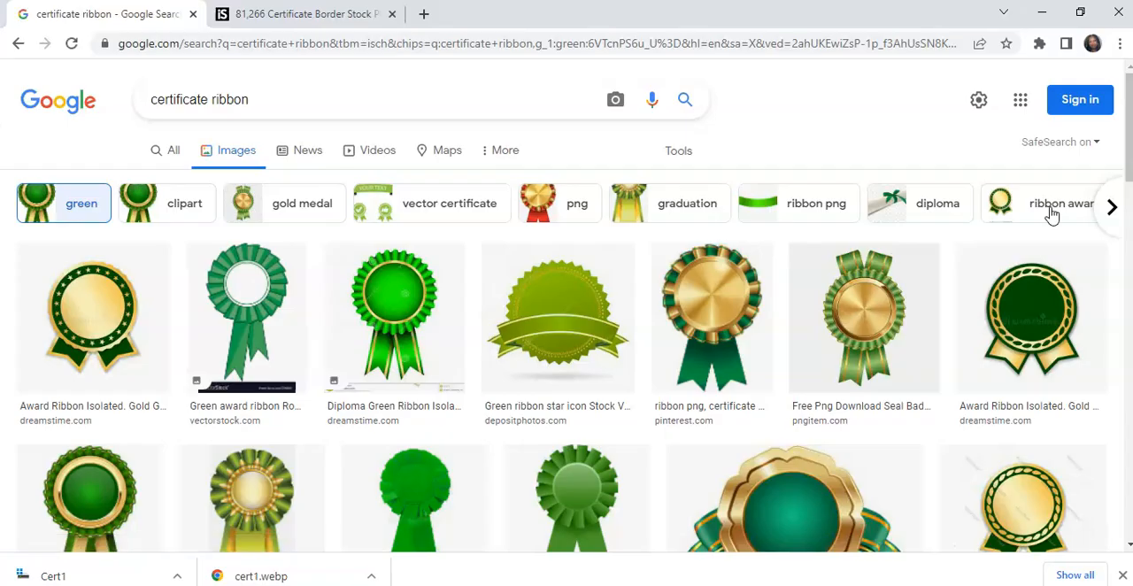
- Browse the green certificate ribbon images for a rosette that suits the certificate
{"action": "scroll", "coordinate": [1052, 213], "scroll_direction": "down", "scroll_amount": 2}
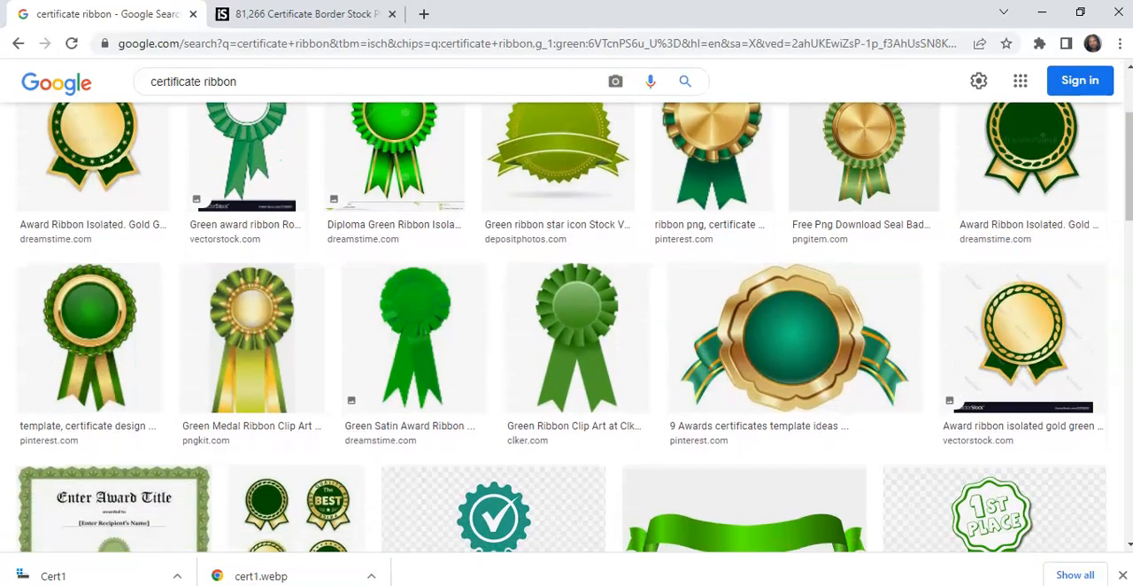
{"action": "scroll", "coordinate": [567, 328], "scroll_direction": "up", "scroll_amount": 1}
{"action": "scroll", "coordinate": [566, 327], "scroll_direction": "down", "scroll_amount": 5}
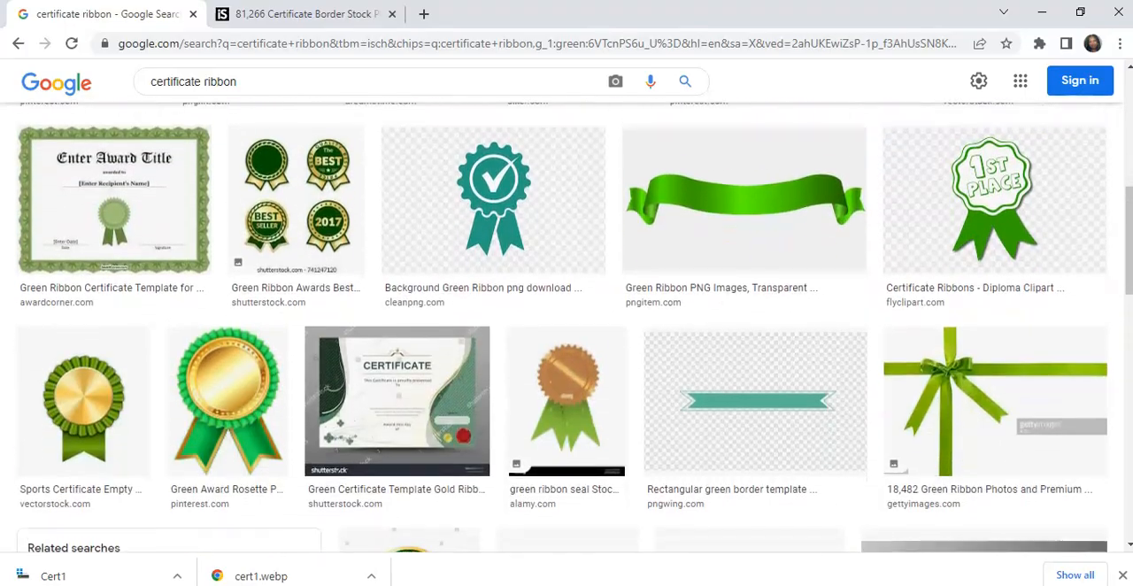
{"action": "scroll", "coordinate": [567, 328], "scroll_direction": "down", "scroll_amount": 3}
{"action": "scroll", "coordinate": [566, 328], "scroll_direction": "down", "scroll_amount": 5}
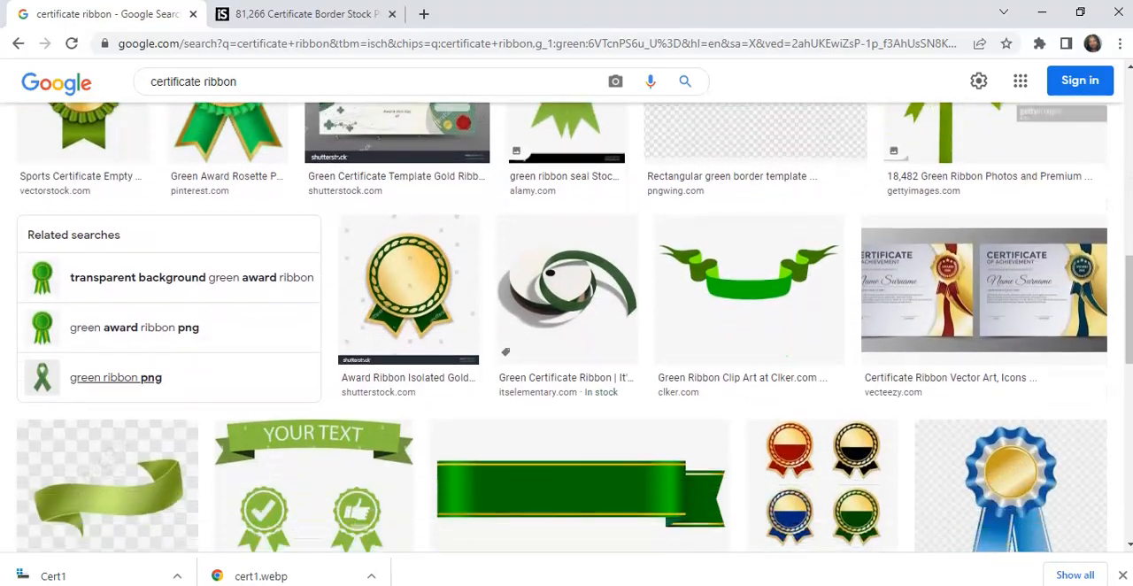
{"action": "scroll", "coordinate": [566, 327], "scroll_direction": "down", "scroll_amount": 5}
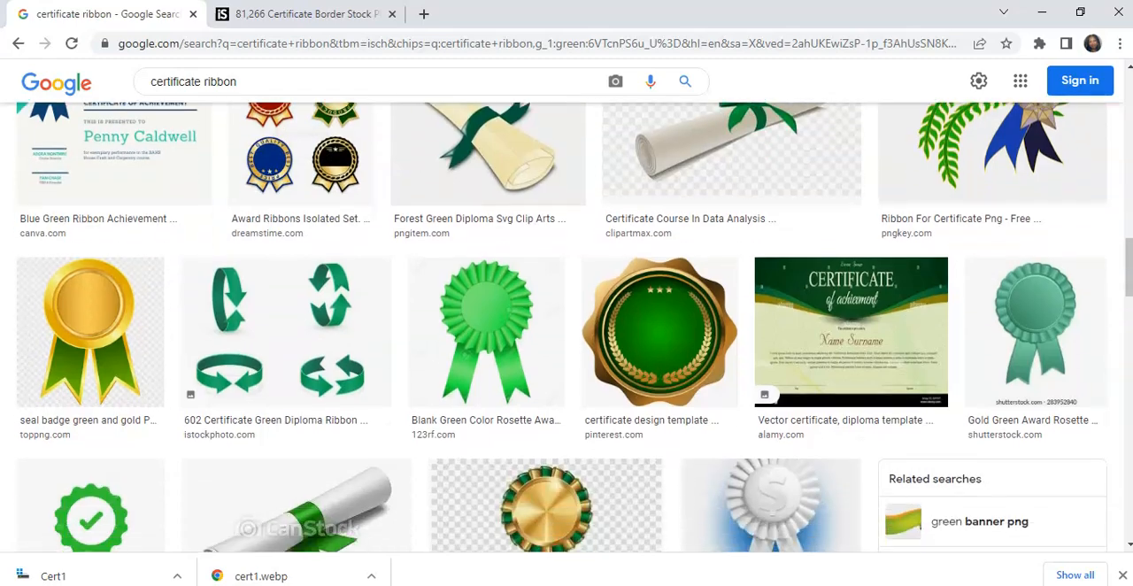
{"action": "scroll", "coordinate": [566, 327], "scroll_direction": "down", "scroll_amount": 4}
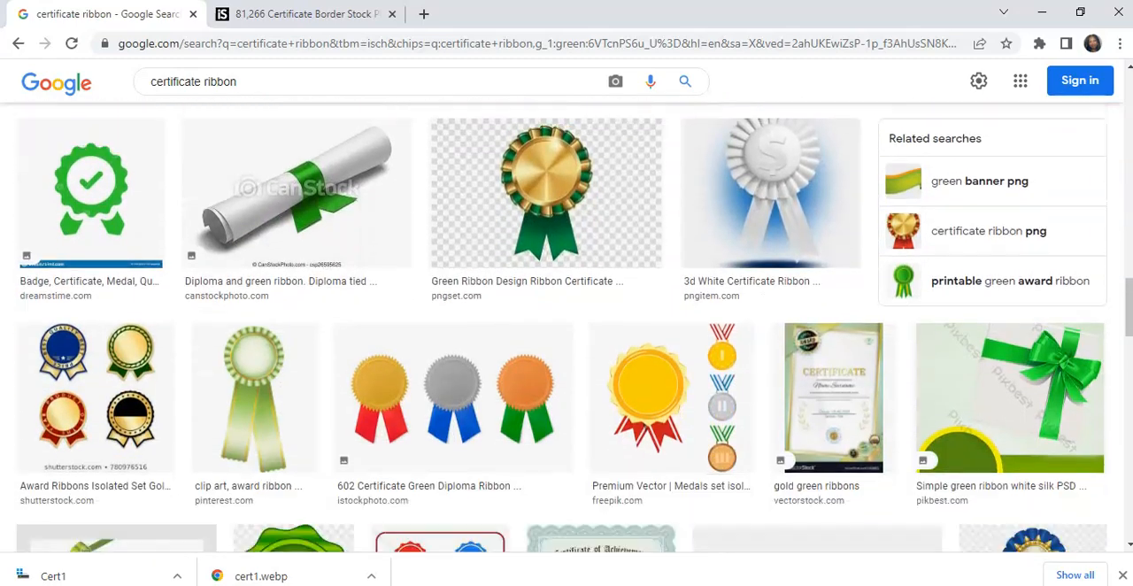
{"action": "scroll", "coordinate": [566, 328], "scroll_direction": "up", "scroll_amount": 4}
{"action": "scroll", "coordinate": [566, 354], "scroll_direction": "up", "scroll_amount": 9}
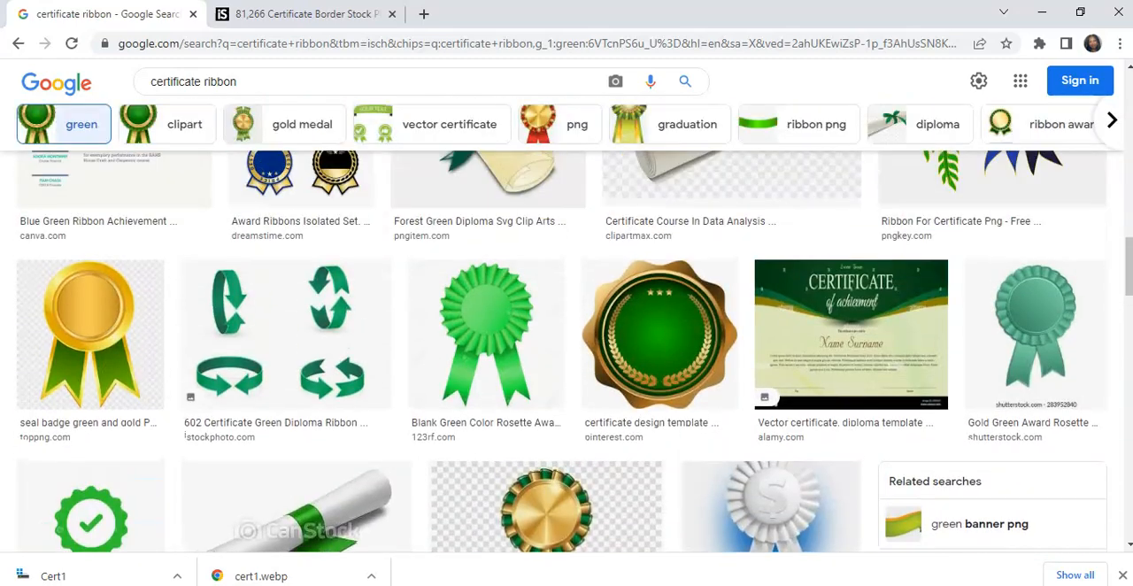
{"action": "scroll", "coordinate": [566, 354], "scroll_direction": "up", "scroll_amount": 6}
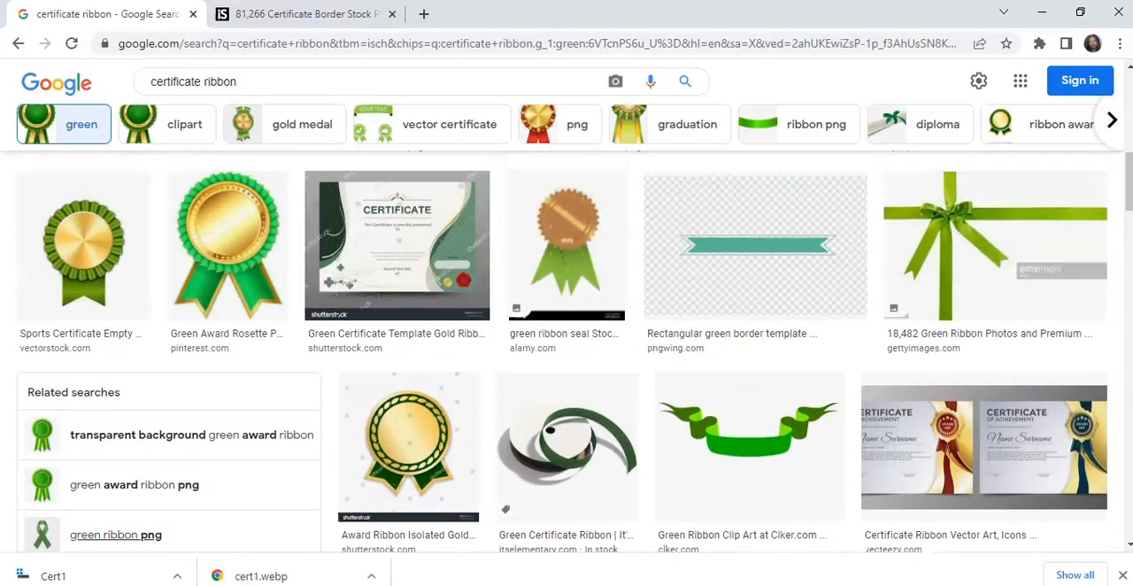
{"action": "scroll", "coordinate": [567, 354], "scroll_direction": "up", "scroll_amount": 3}
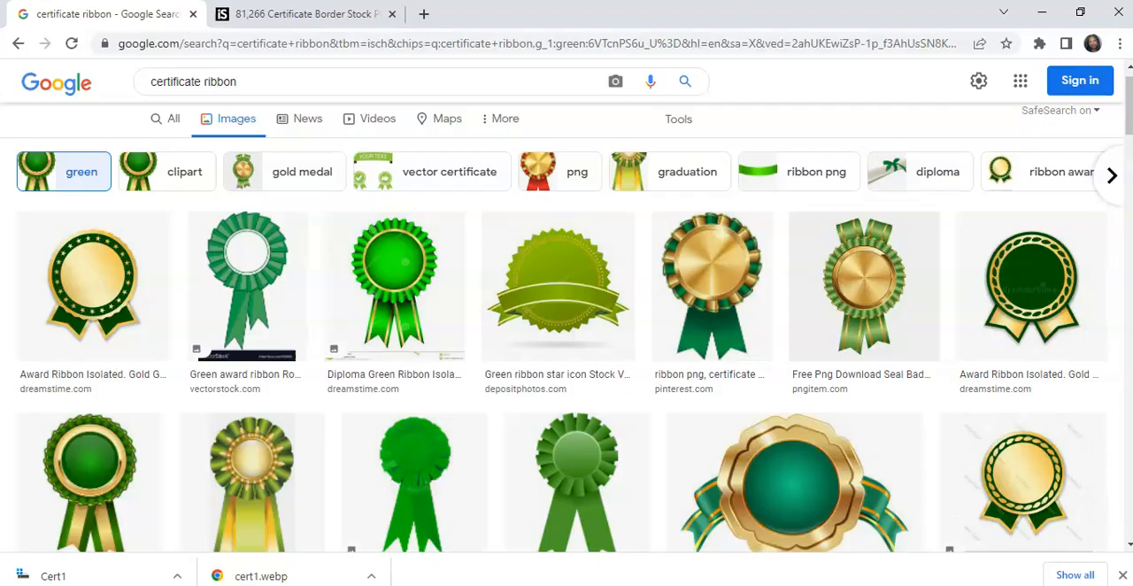
- Copy the full preview of the gold rosette with green ribbon tails from the Pinterest result
{"action": "left_click", "coordinate": [697, 291]}
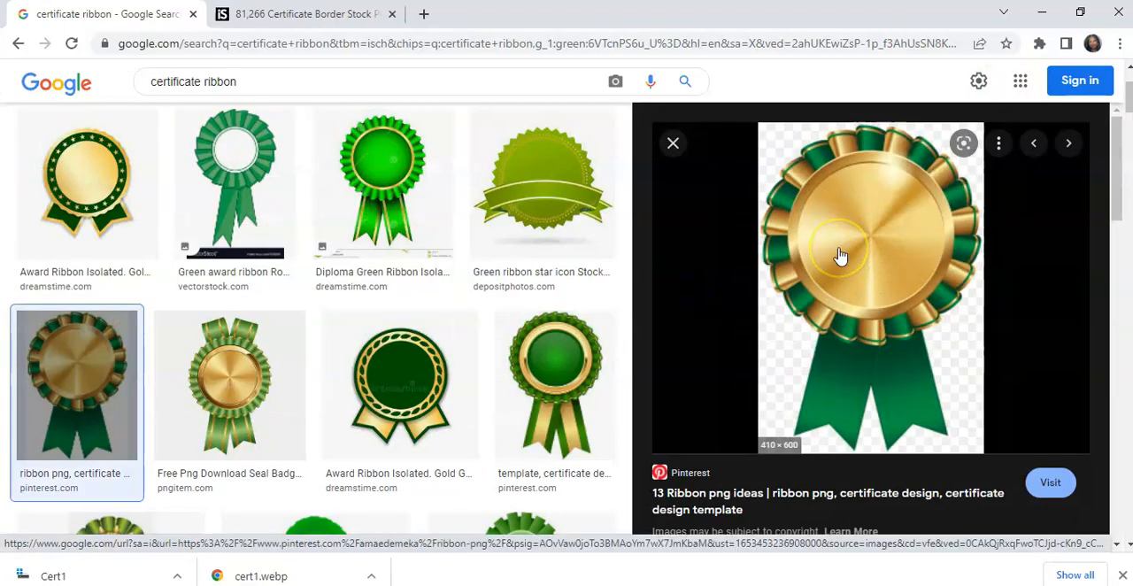
{"action": "right_click", "coordinate": [840, 256]}
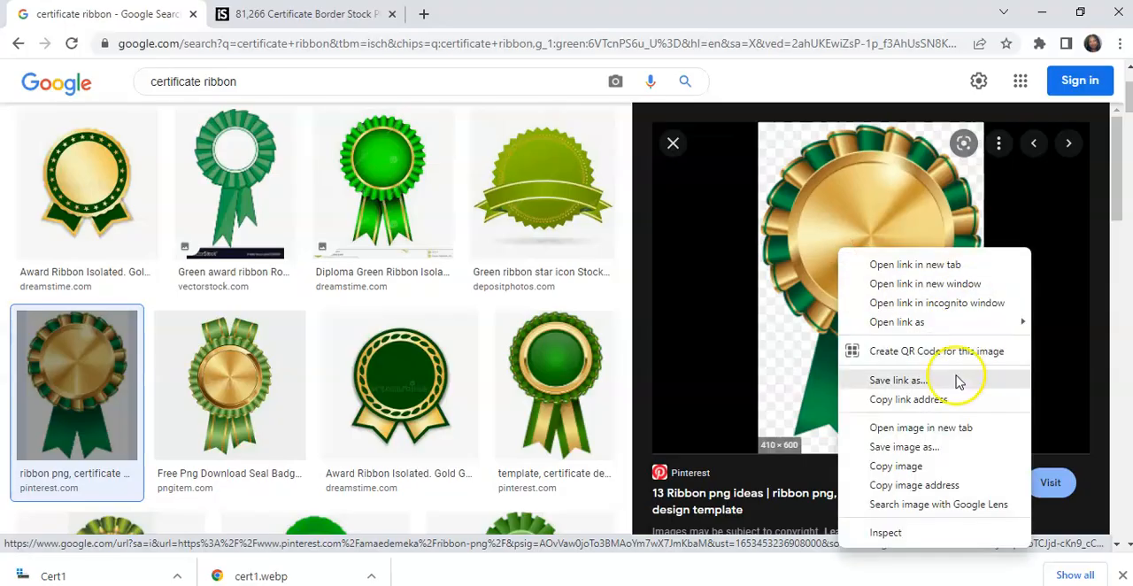
{"action": "left_click", "coordinate": [908, 470]}
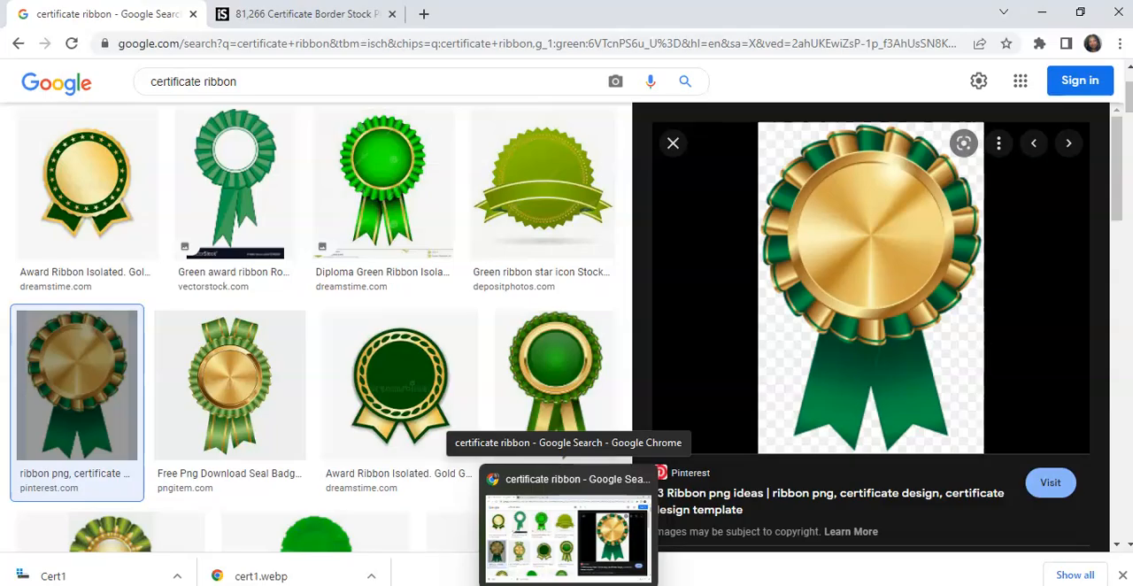
- Switch to Document11 in Word and paste the rosette image on the blank line above the recipient's name
{"action": "mouse_move", "coordinate": [779, 571]}
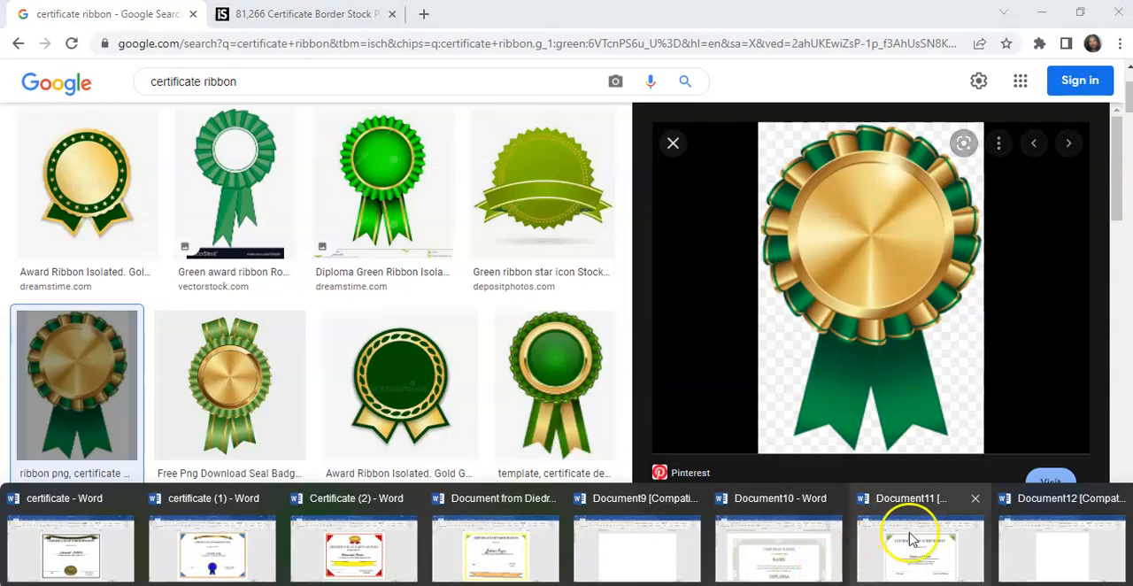
{"action": "left_click", "coordinate": [914, 539]}
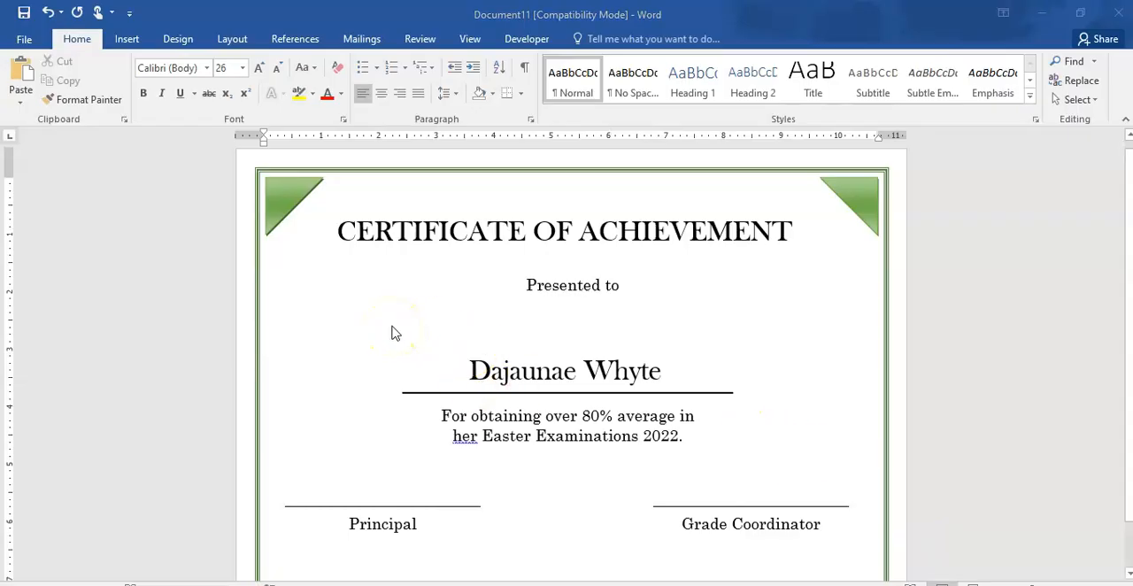
{"action": "left_click", "coordinate": [338, 335]}
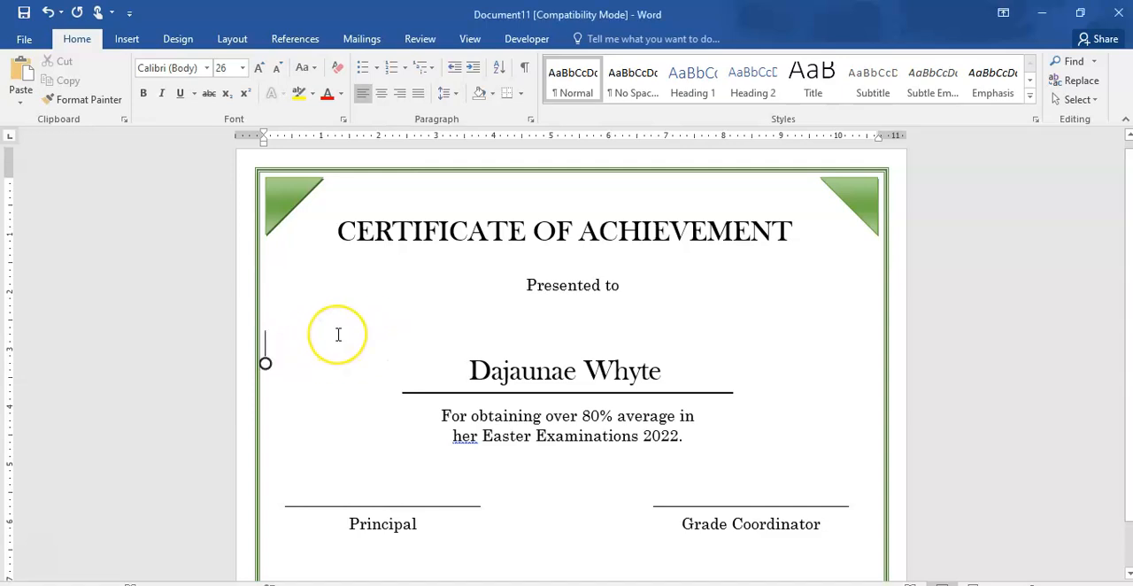
{"action": "key", "text": "ctrl+v"}
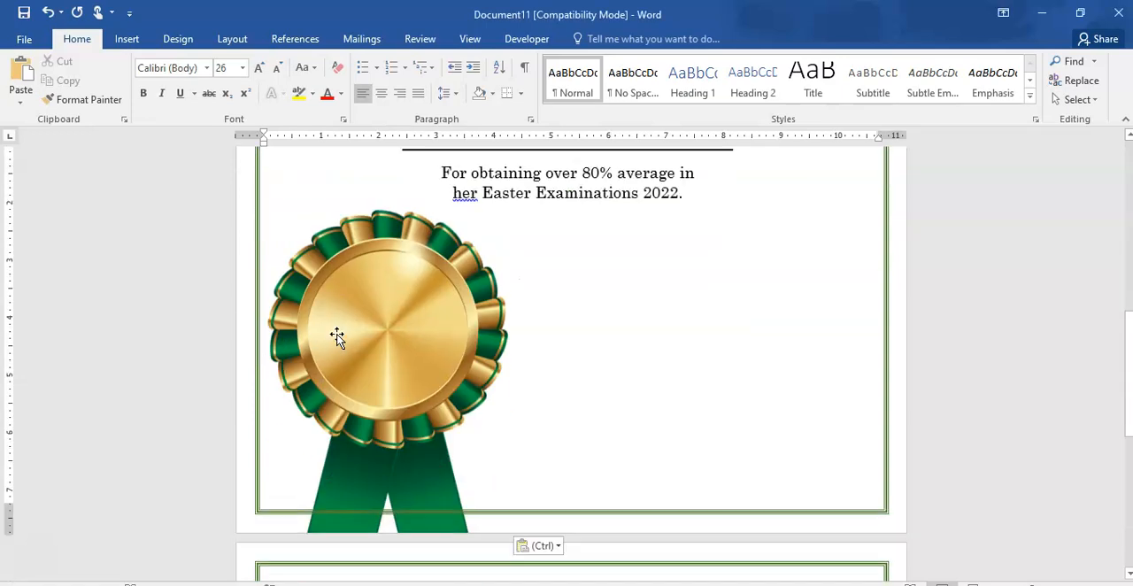
- Shrink the rosette image proportionally to about 1.3 inches wide and move it up along the certificate's left edge, below the corner triangle
{"action": "left_click", "coordinate": [407, 305]}
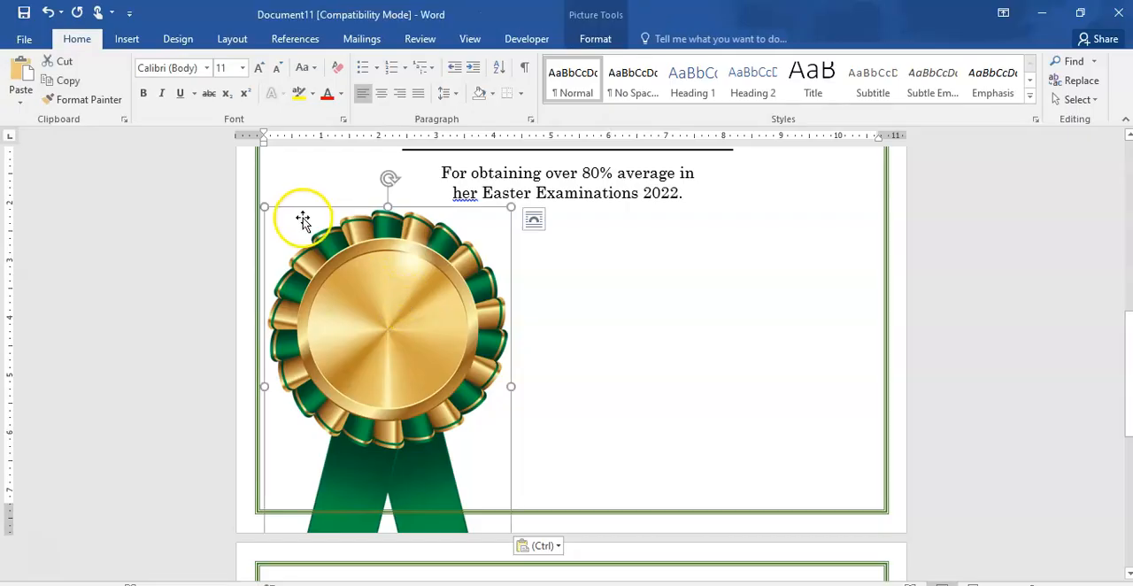
{"action": "left_click_drag", "start_coordinate": [265, 208], "coordinate": [473, 461]}
{"action": "scroll", "coordinate": [405, 404], "scroll_direction": "up", "scroll_amount": 4}
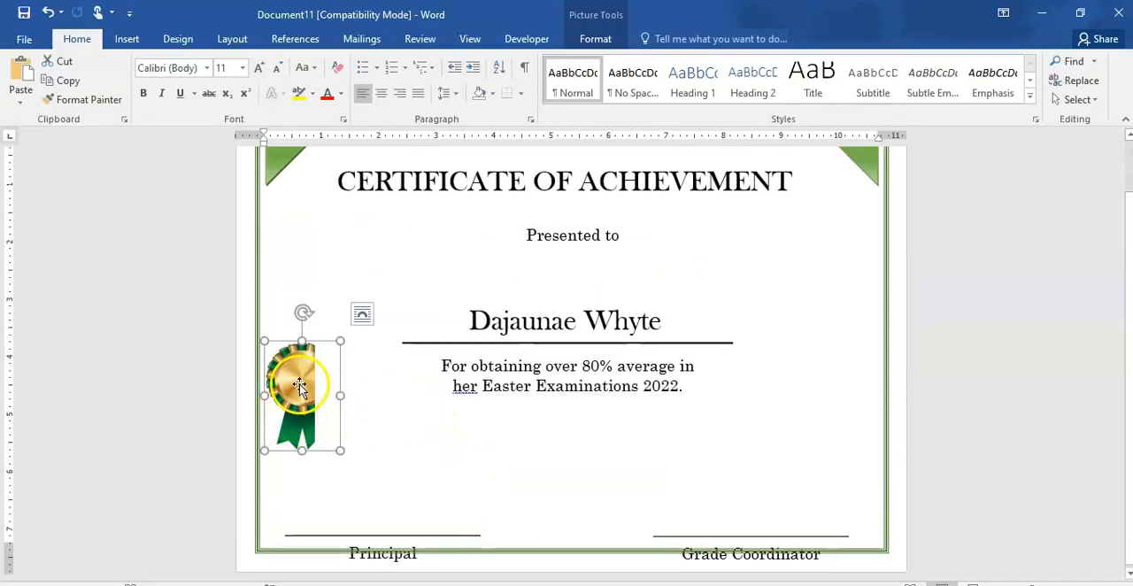
{"action": "mouse_move", "coordinate": [293, 394]}
{"action": "left_mouse_down"}
{"action": "mouse_move", "coordinate": [443, 316]}
{"action": "mouse_move", "coordinate": [441, 306]}
{"action": "left_mouse_up"}
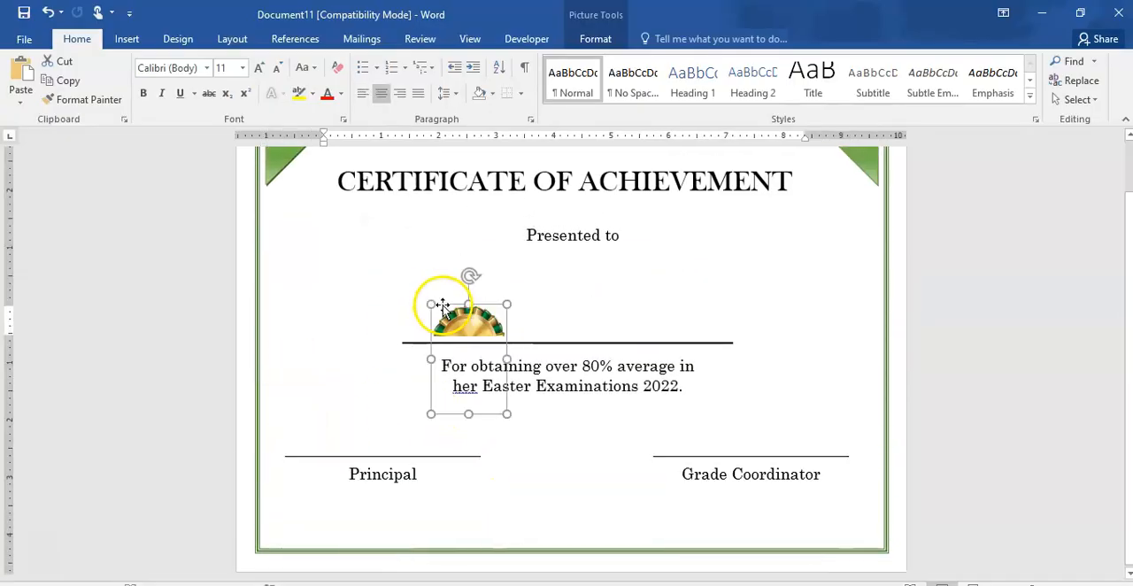
{"action": "left_click", "coordinate": [381, 290]}
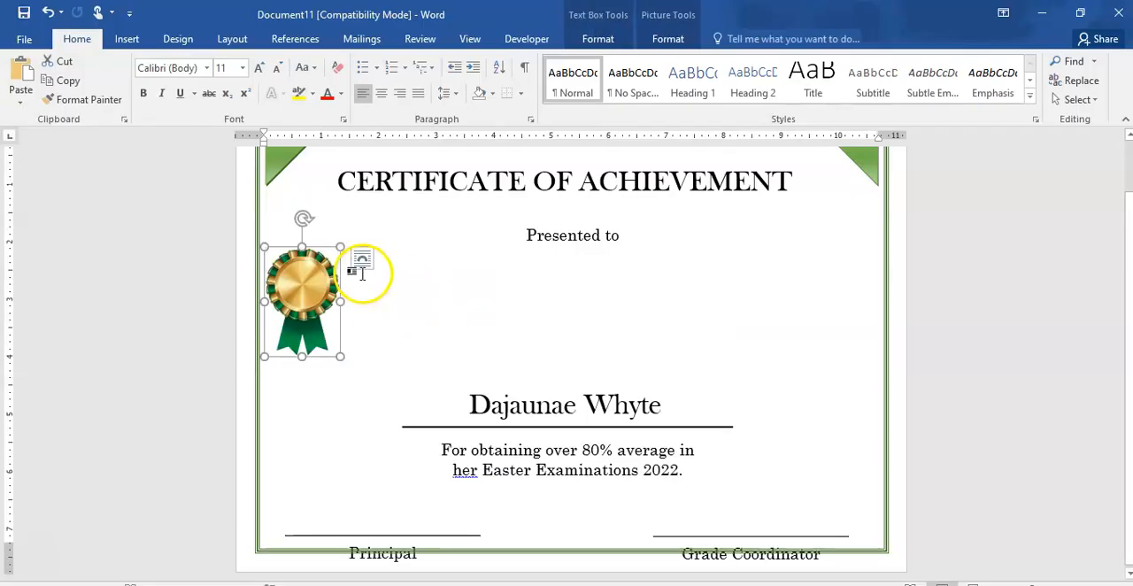
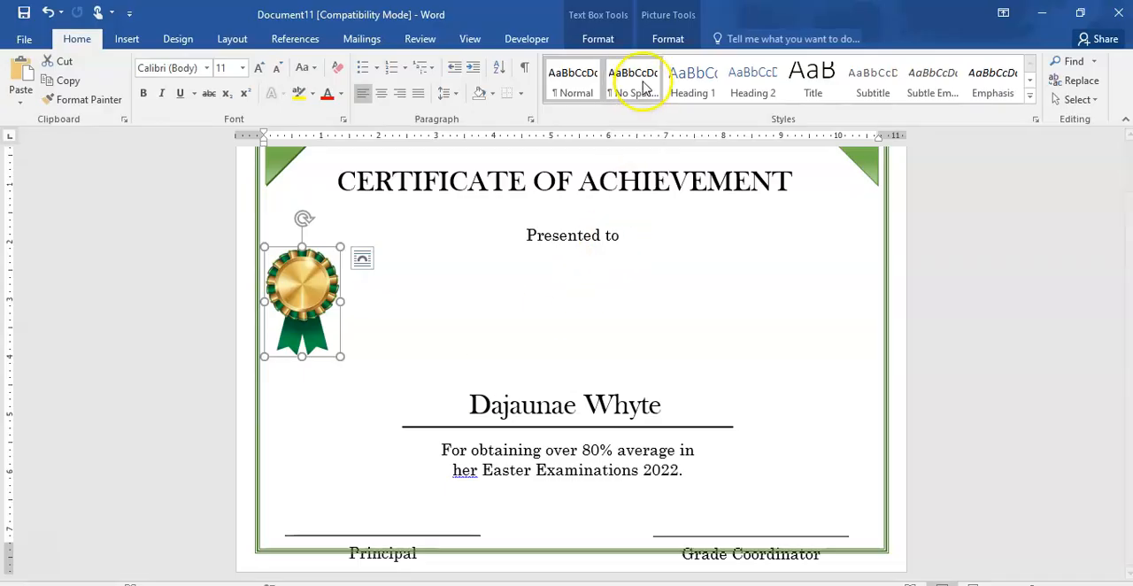
- Set the rosette image's text wrapping to Square and move it slightly inward from the certificate's left border, beside the recipient's name
{"action": "left_click", "coordinate": [667, 40]}
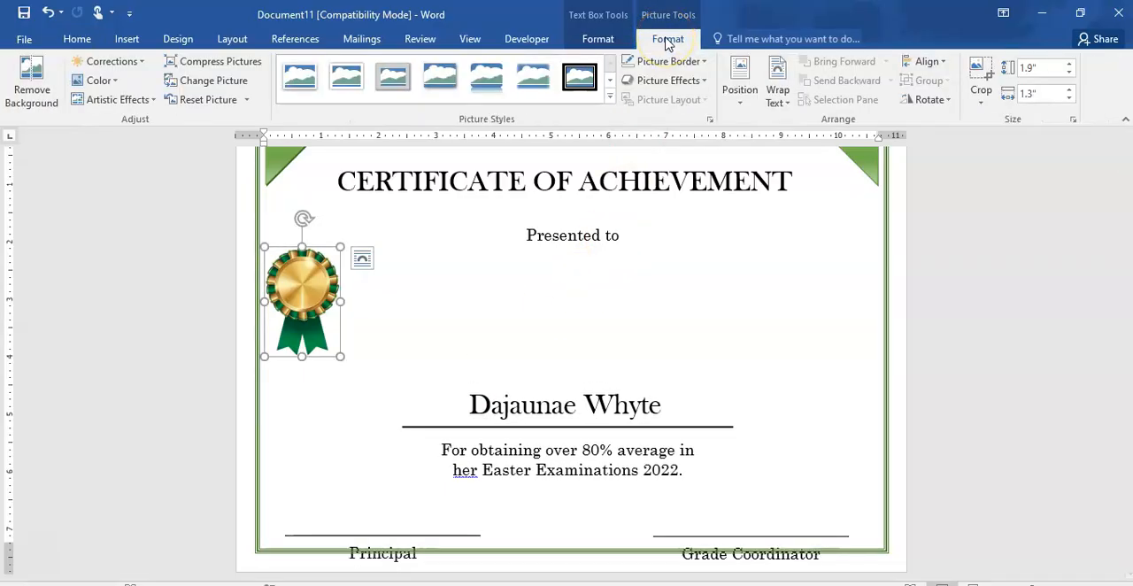
{"action": "left_click", "coordinate": [777, 93]}
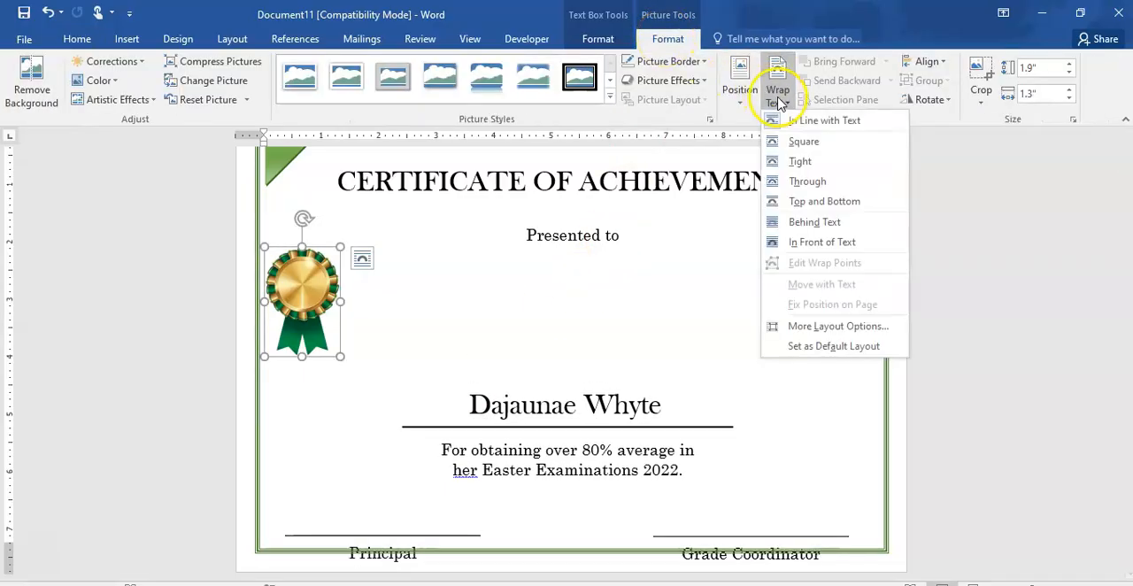
{"action": "left_click", "coordinate": [803, 143]}
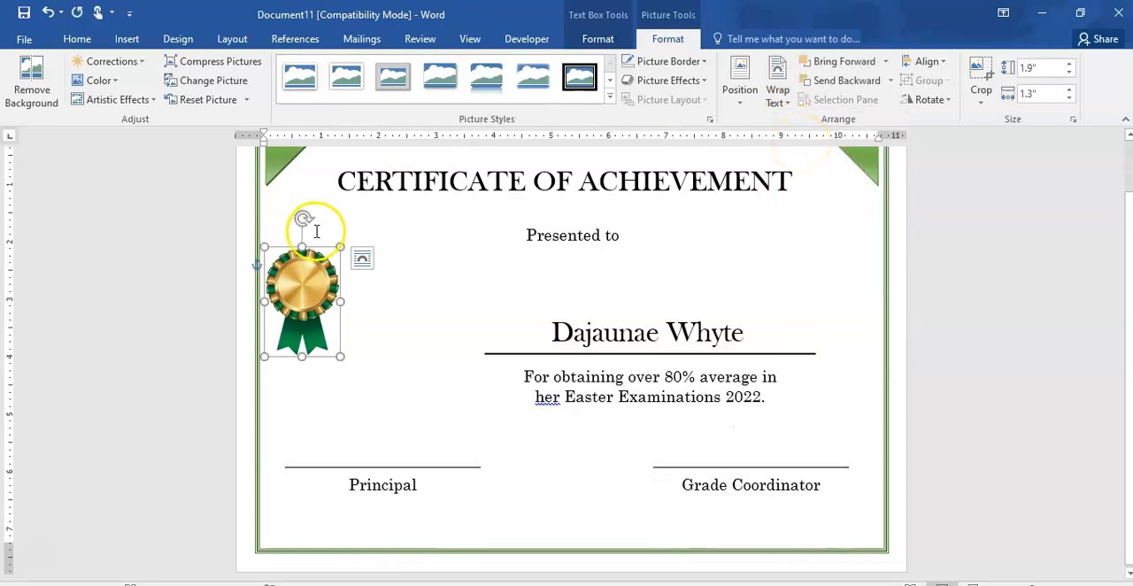
{"action": "left_click_drag", "start_coordinate": [309, 284], "coordinate": [346, 277]}
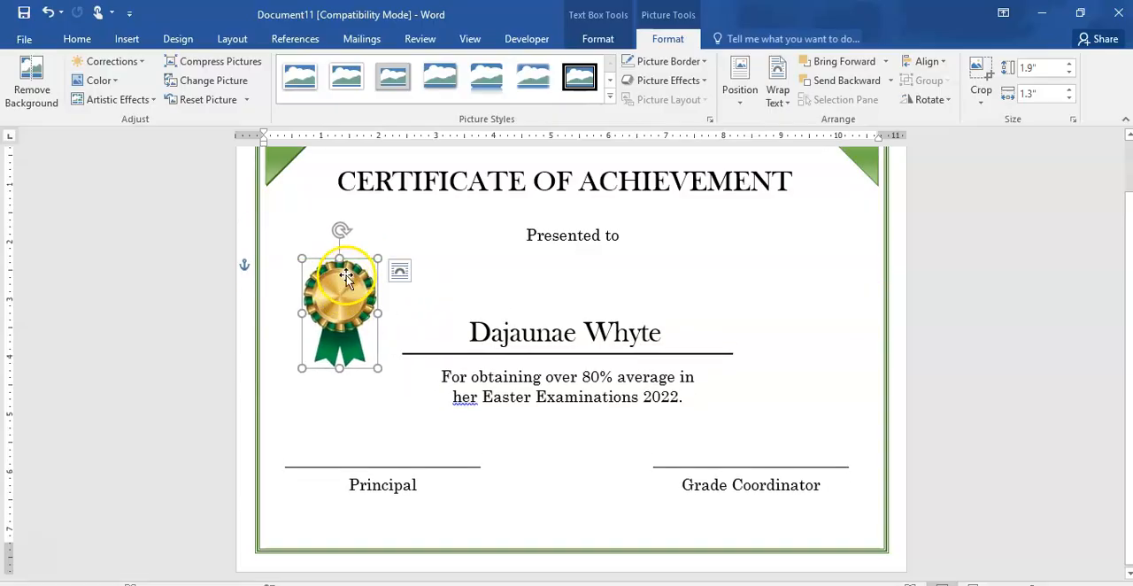
{"action": "left_click", "coordinate": [707, 304]}
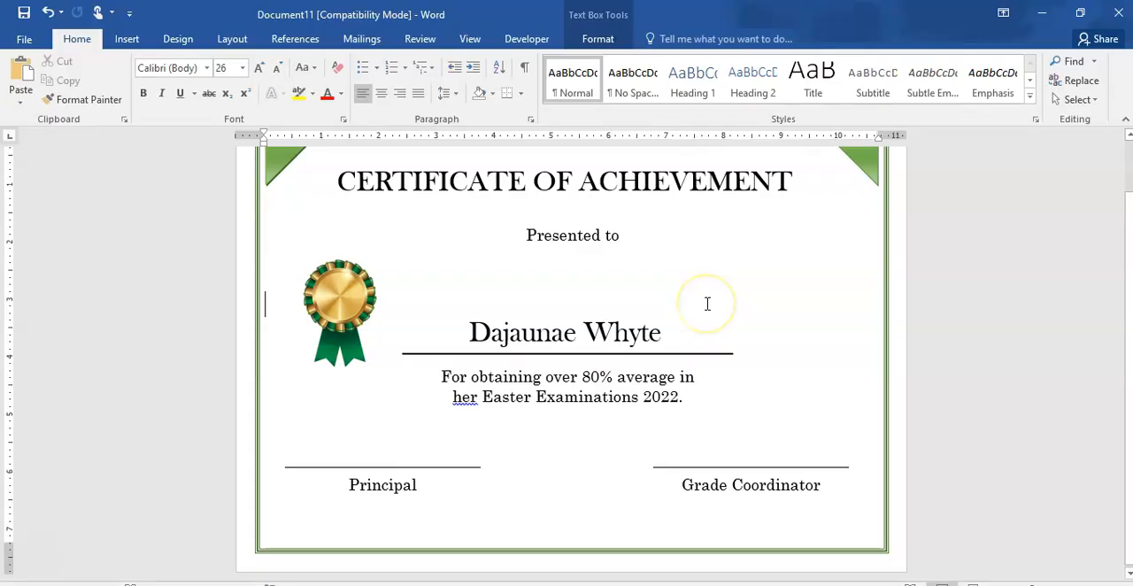
{"action": "scroll", "coordinate": [707, 304], "scroll_direction": "up", "scroll_amount": 1}
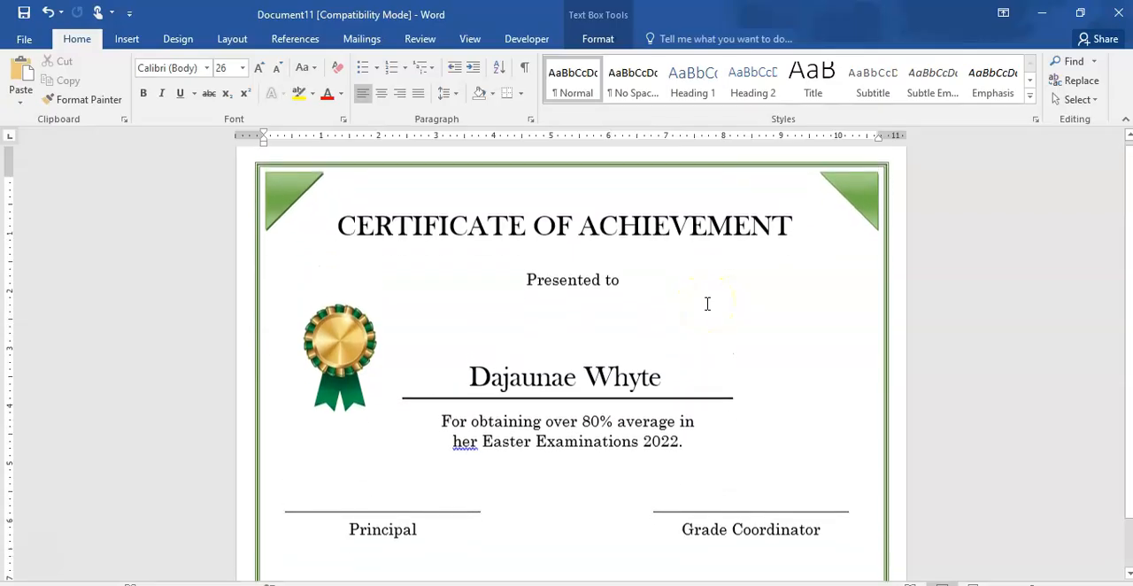
{"action": "left_click", "coordinate": [539, 188]}
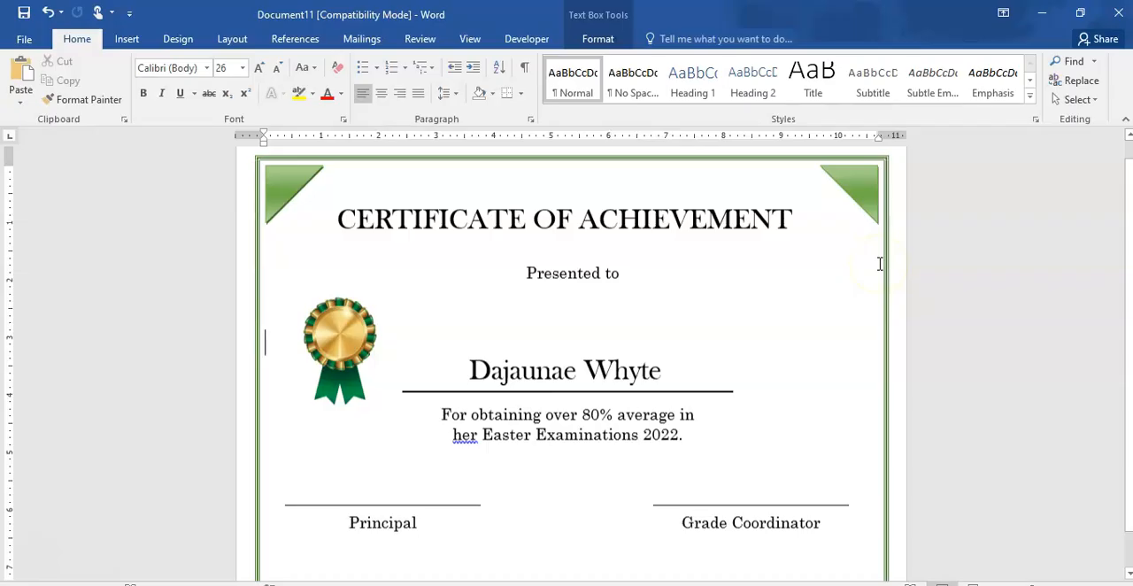
- Enlarge the rosette image proportionally from its upper-left corner to about 2.17 inches high and 1.49 inches wide
{"action": "left_click", "coordinate": [336, 318]}
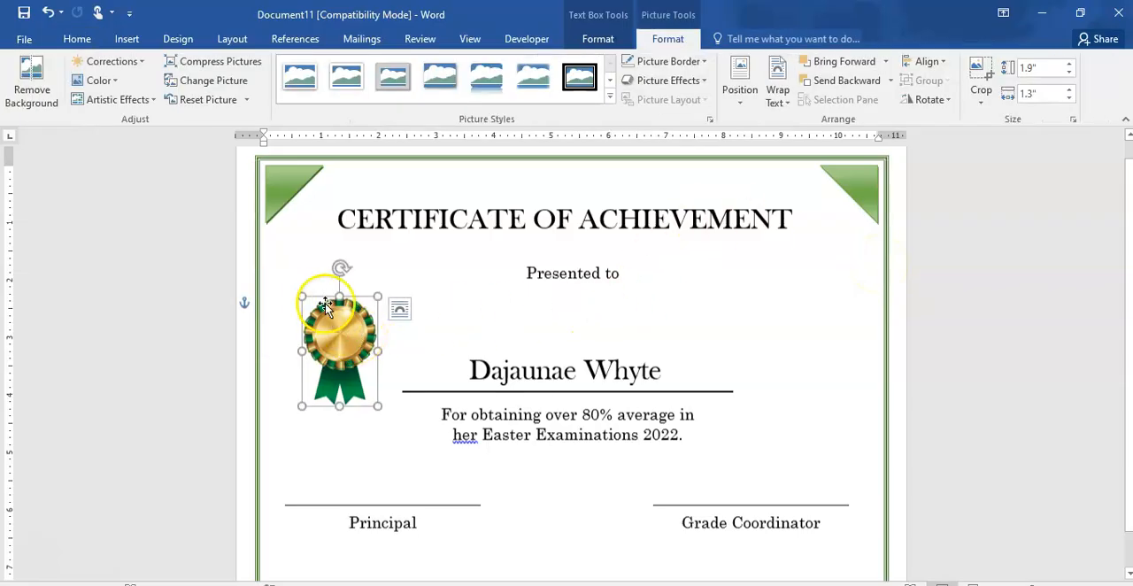
{"action": "left_click_drag", "start_coordinate": [301, 298], "coordinate": [294, 280]}
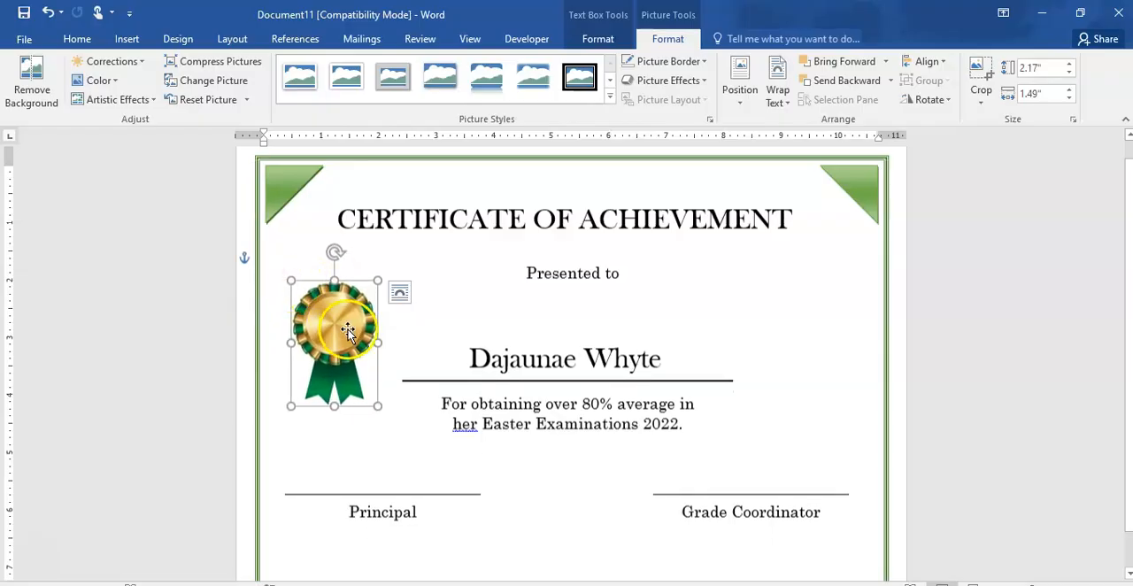
{"action": "left_click", "coordinate": [836, 314]}
{"action": "scroll", "coordinate": [836, 313], "scroll_direction": "up", "scroll_amount": 1}
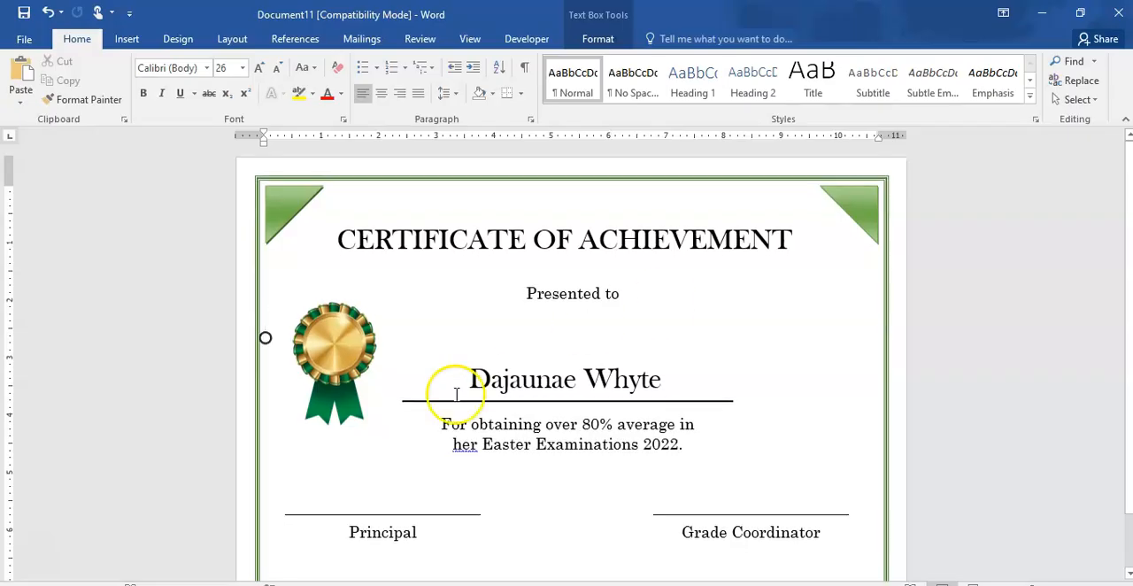
{"action": "left_click", "coordinate": [345, 385]}
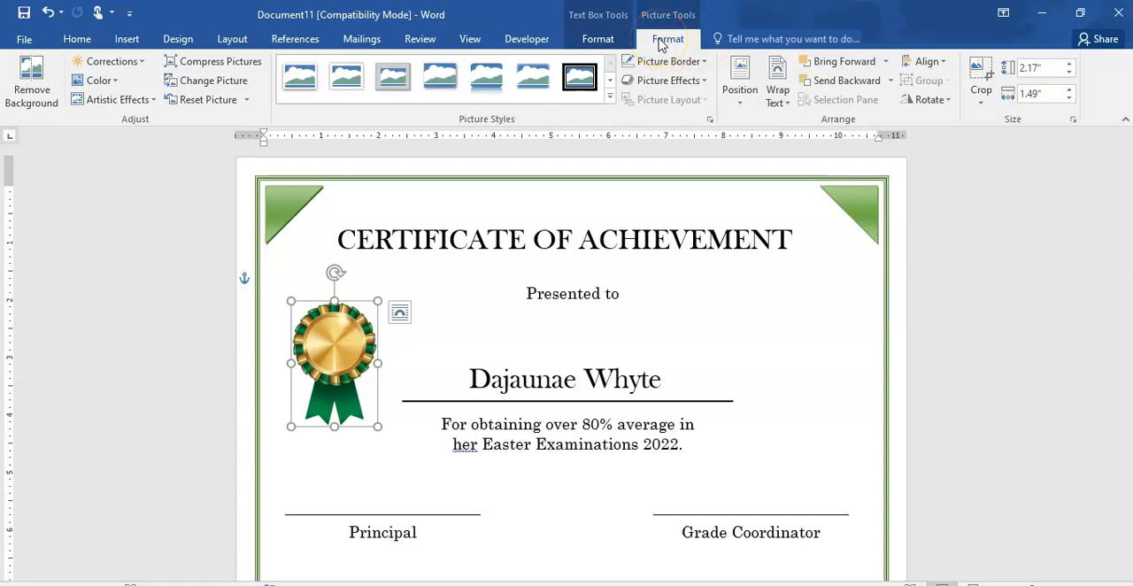
{"action": "left_click", "coordinate": [365, 457]}
{"action": "scroll", "coordinate": [364, 459], "scroll_direction": "down", "scroll_amount": 2}
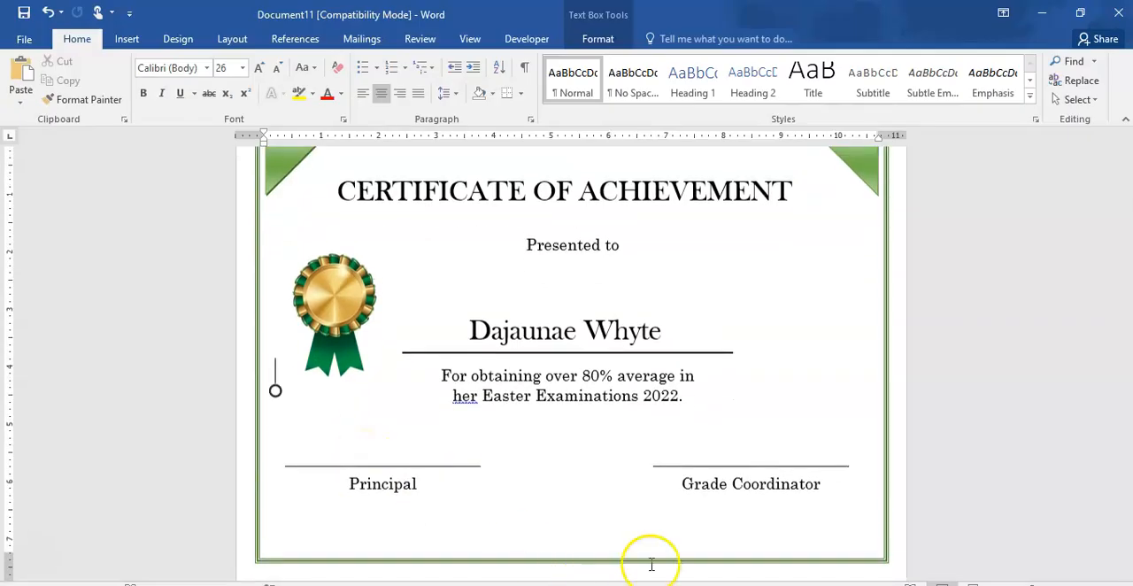
- Switch to Chrome, close the rosette preview, and search Google Images for "certificate banner" to look through the results
{"action": "mouse_move", "coordinate": [636, 584]}
{"action": "mouse_move", "coordinate": [567, 585]}
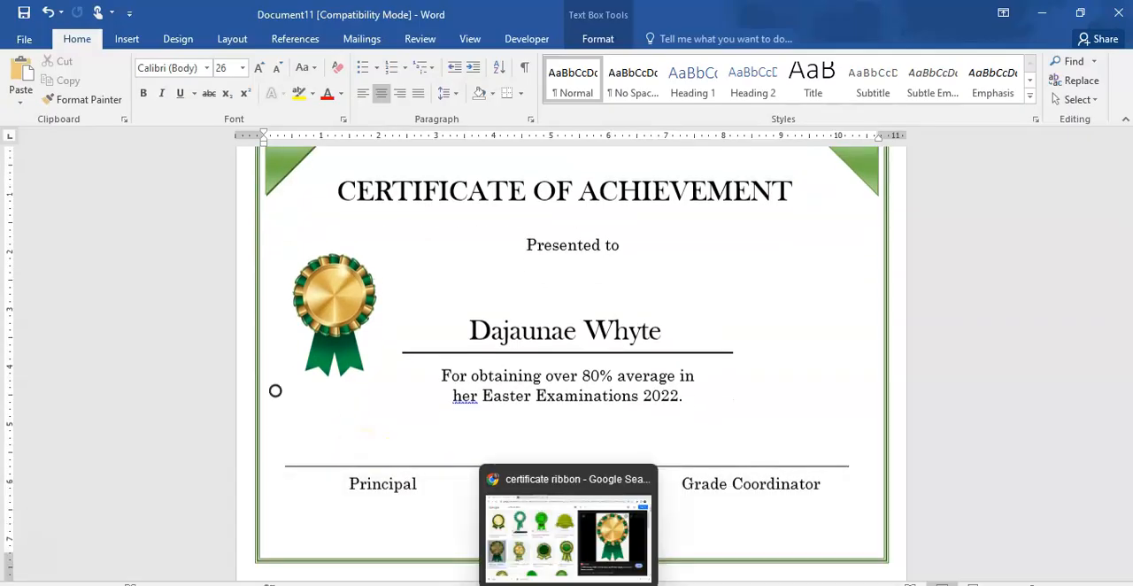
{"action": "left_click", "coordinate": [531, 558]}
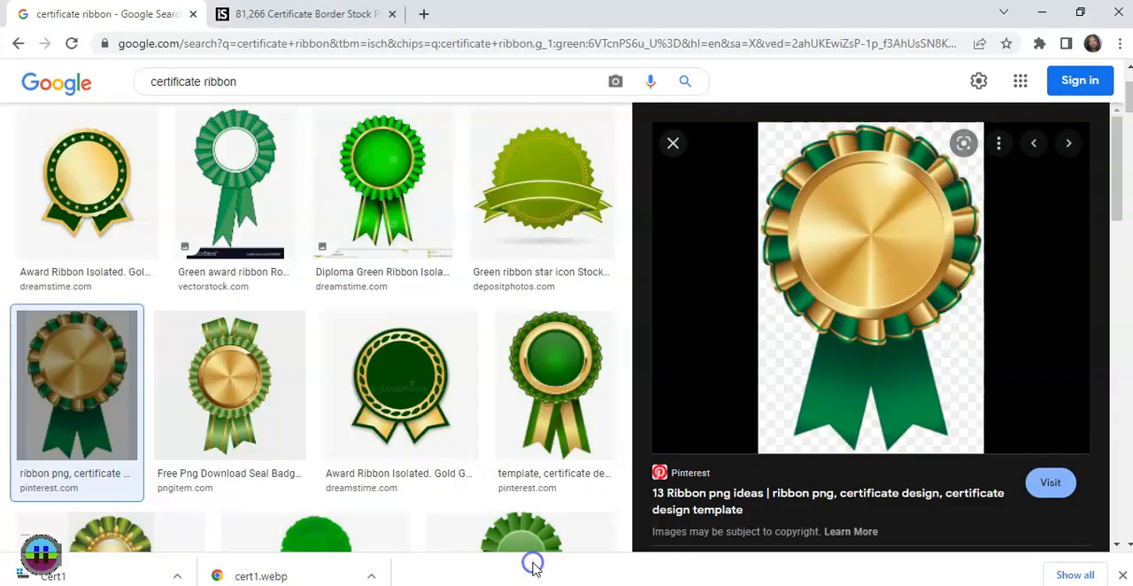
{"action": "left_click", "coordinate": [671, 144]}
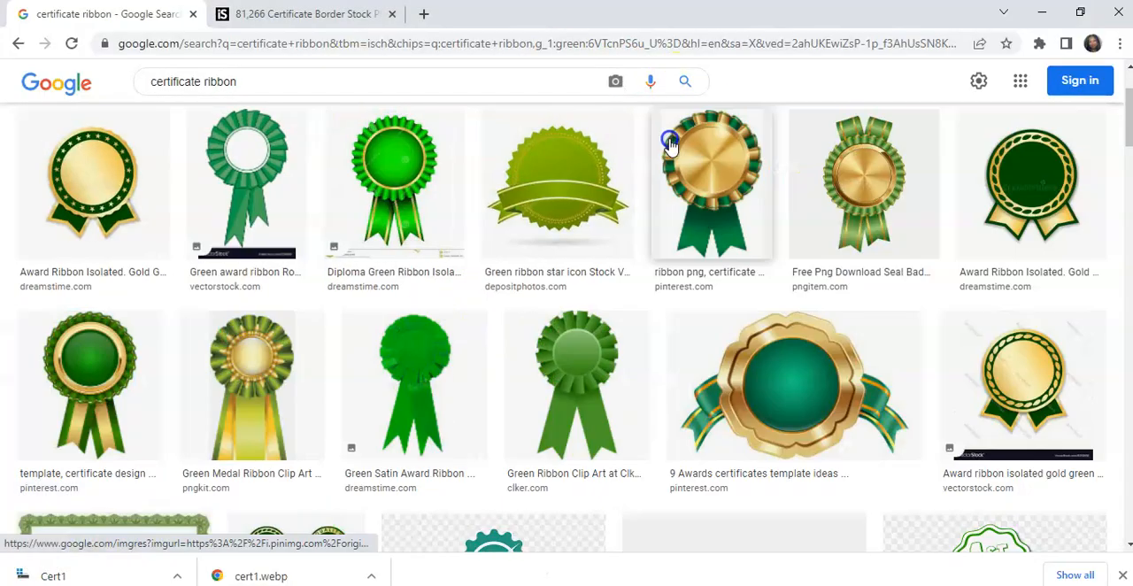
{"action": "left_click", "coordinate": [252, 81]}
{"action": "key", "text": "BackSpace"}
{"action": "key", "text": "BackSpace"}
{"action": "key", "text": "BackSpace"}
{"action": "key", "text": "BackSpace"}
{"action": "key", "text": "BackSpace"}
{"action": "key", "text": "BackSpace"}
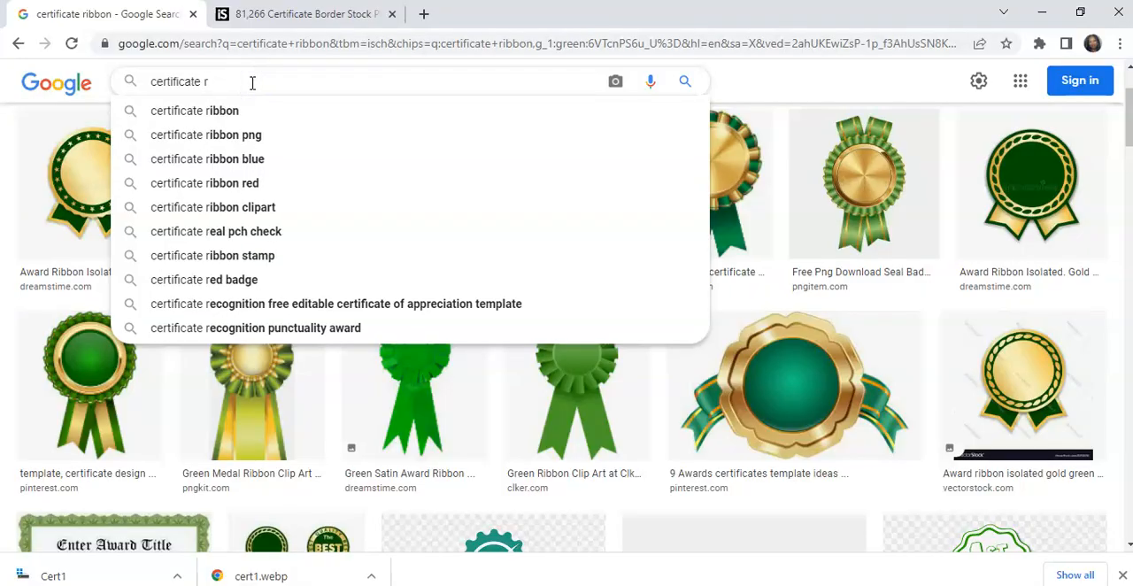
{"action": "type", "text": "banne"}
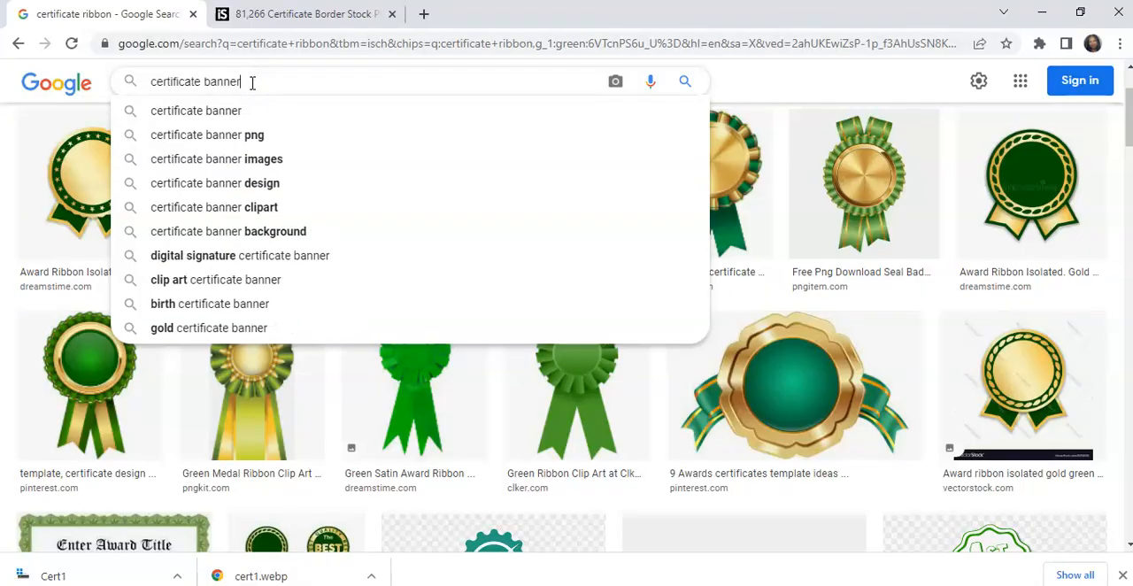
{"action": "key", "text": "Return"}
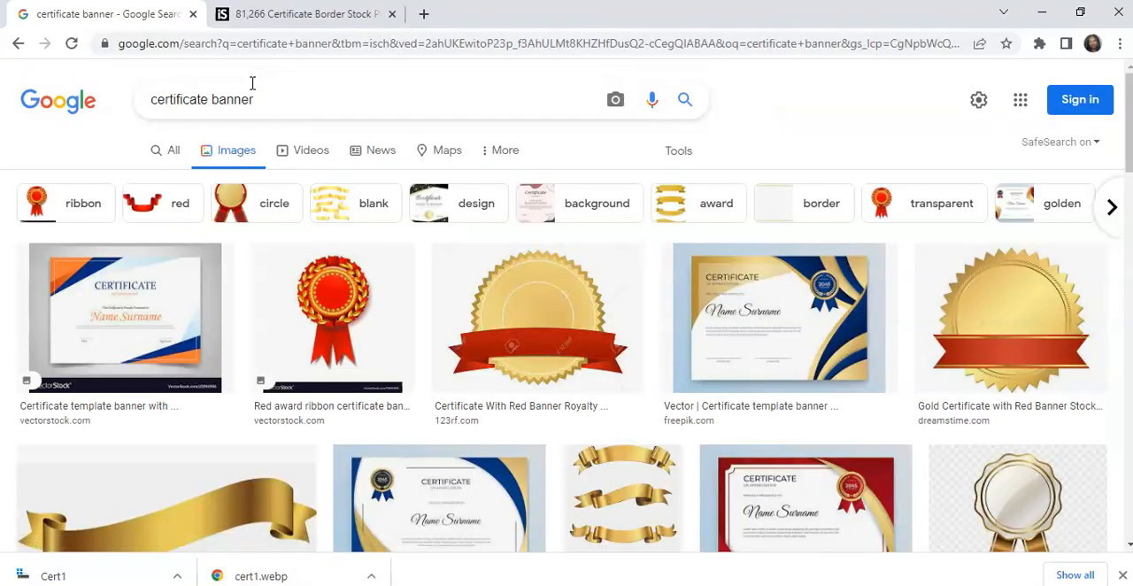
{"action": "scroll", "coordinate": [252, 82], "scroll_direction": "down", "scroll_amount": 6}
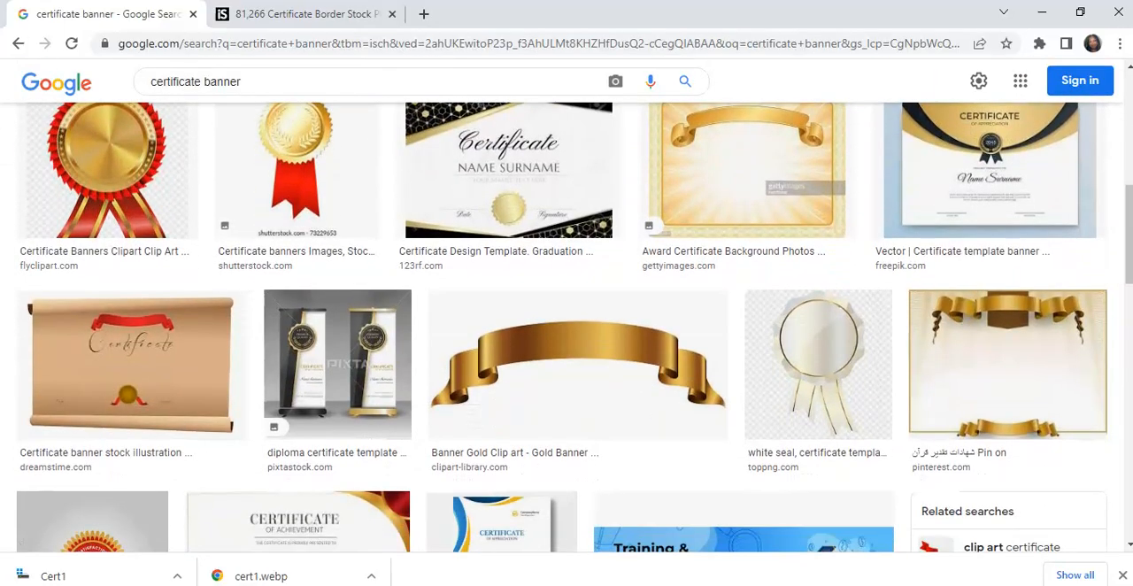
{"action": "scroll", "coordinate": [566, 328], "scroll_direction": "down", "scroll_amount": 2}
{"action": "scroll", "coordinate": [567, 327], "scroll_direction": "up", "scroll_amount": 8}
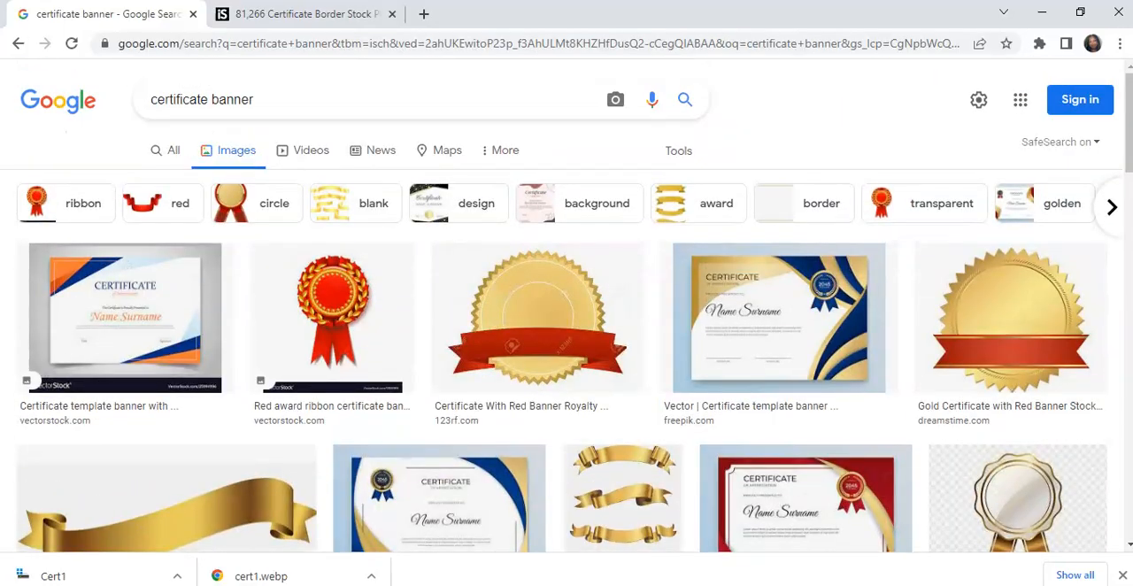
- Refine the image search to "certificate green banner" and browse the results for a plain green ribbon banner
{"action": "left_click", "coordinate": [212, 101]}
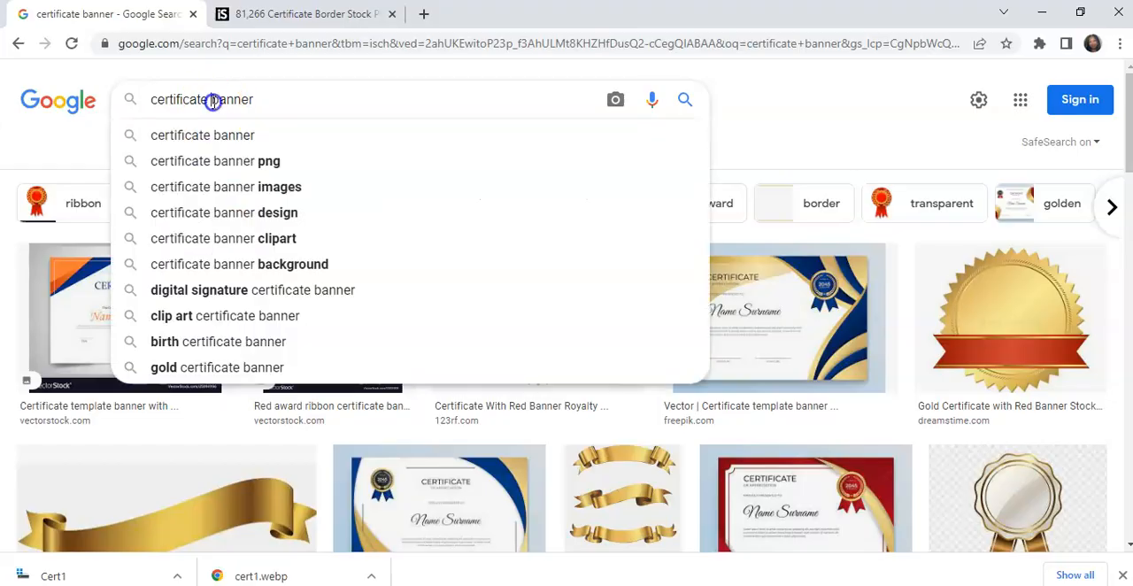
{"action": "type", "text": "preen"}
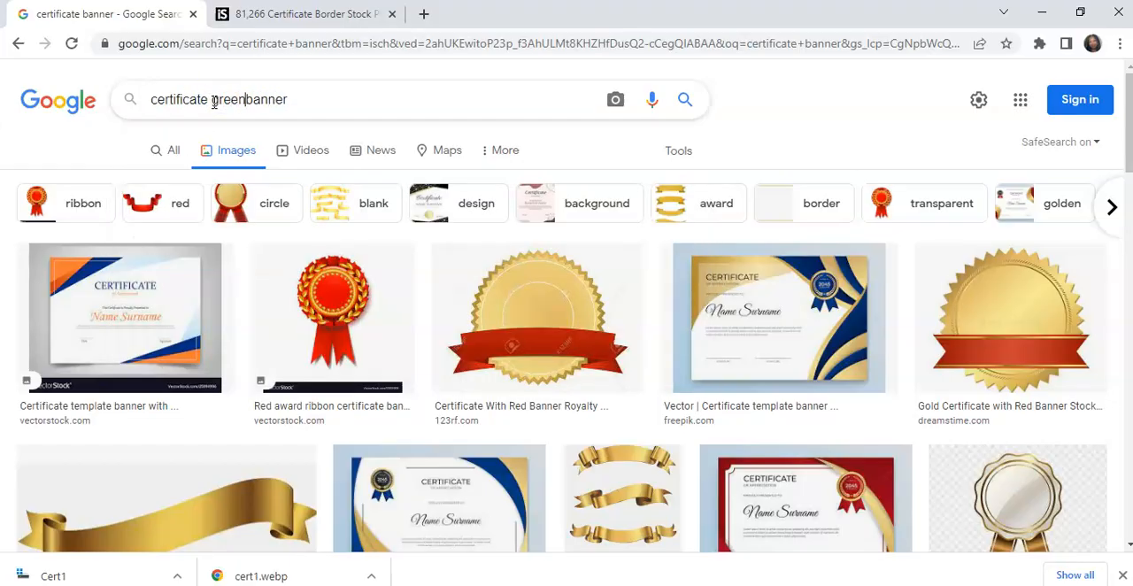
{"action": "key", "text": "Return"}
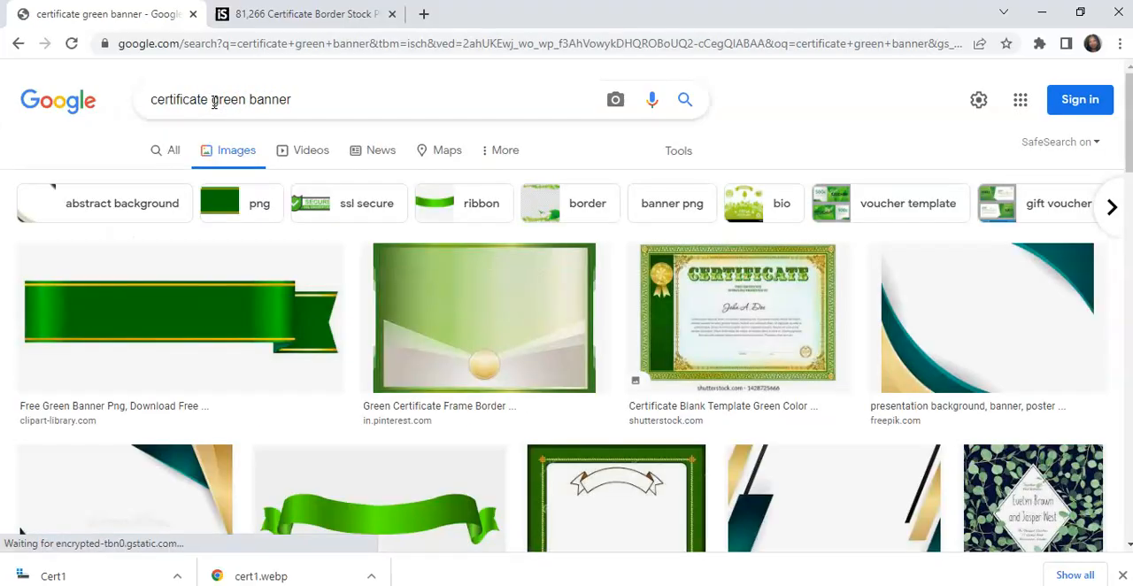
{"action": "scroll", "coordinate": [213, 101], "scroll_direction": "down", "scroll_amount": 5}
{"action": "scroll", "coordinate": [754, 346], "scroll_direction": "down", "scroll_amount": 6}
{"action": "scroll", "coordinate": [753, 346], "scroll_direction": "down", "scroll_amount": 5}
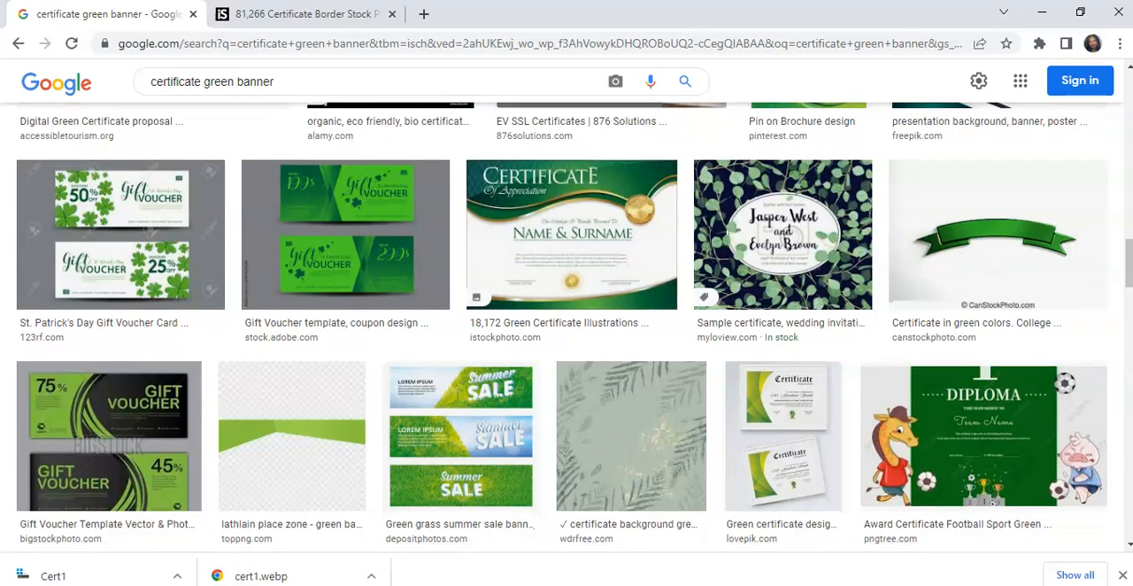
{"action": "scroll", "coordinate": [574, 326], "scroll_direction": "down", "scroll_amount": 5}
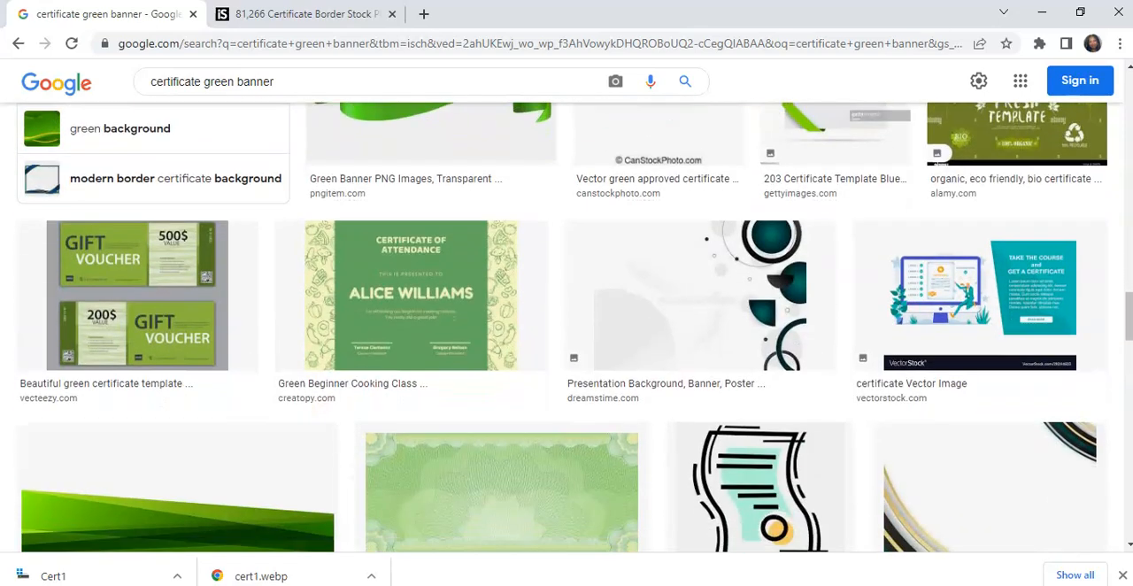
{"action": "scroll", "coordinate": [574, 327], "scroll_direction": "down", "scroll_amount": 7}
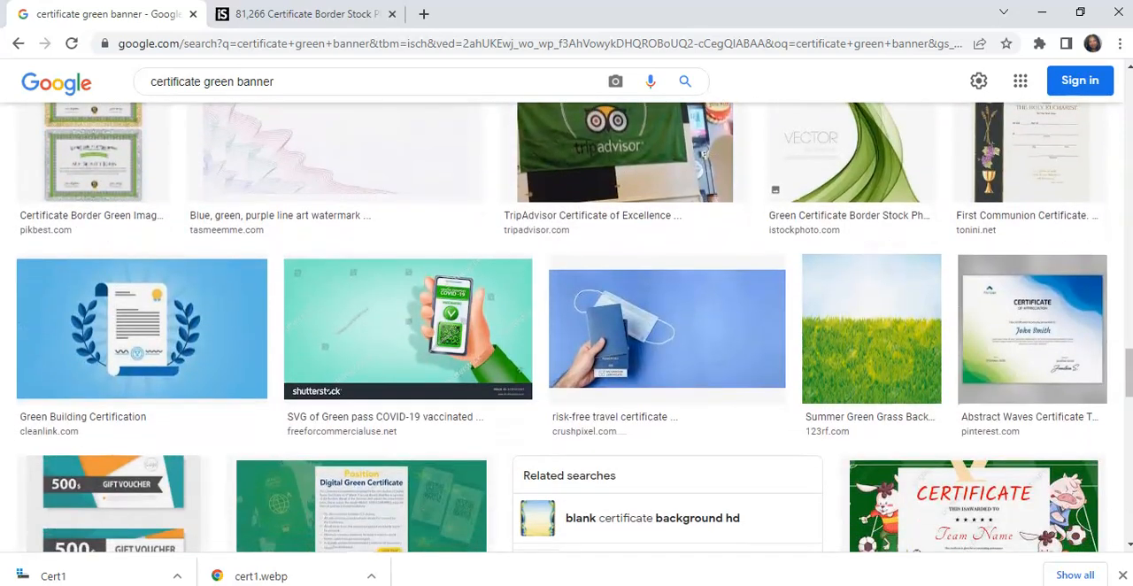
{"action": "scroll", "coordinate": [574, 327], "scroll_direction": "down", "scroll_amount": 3}
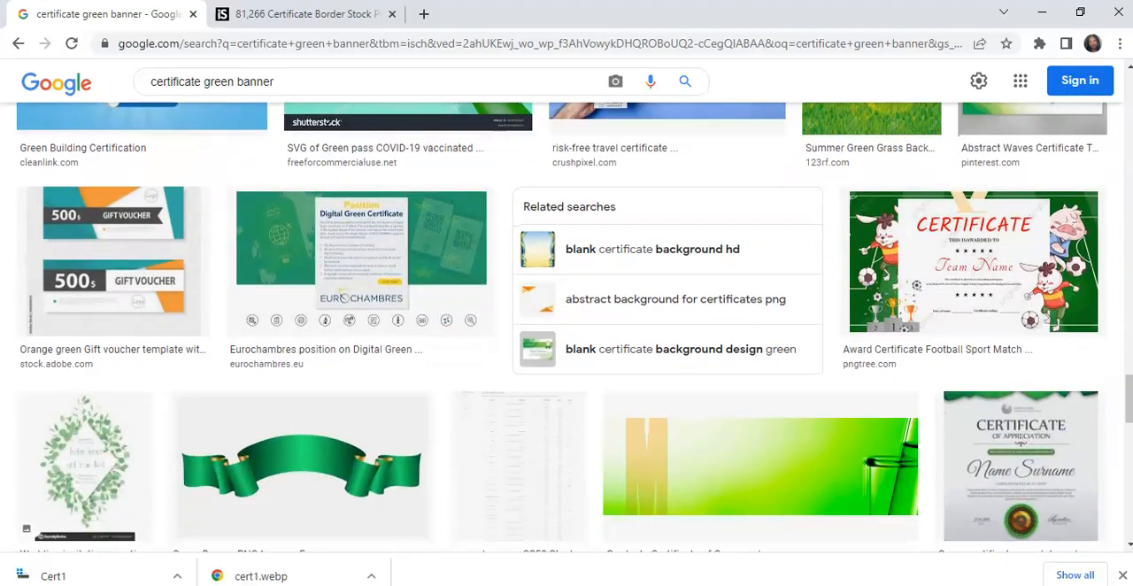
- Copy the full preview of the curved green ribbon banner from the KindPNG result
{"action": "left_click", "coordinate": [322, 467]}
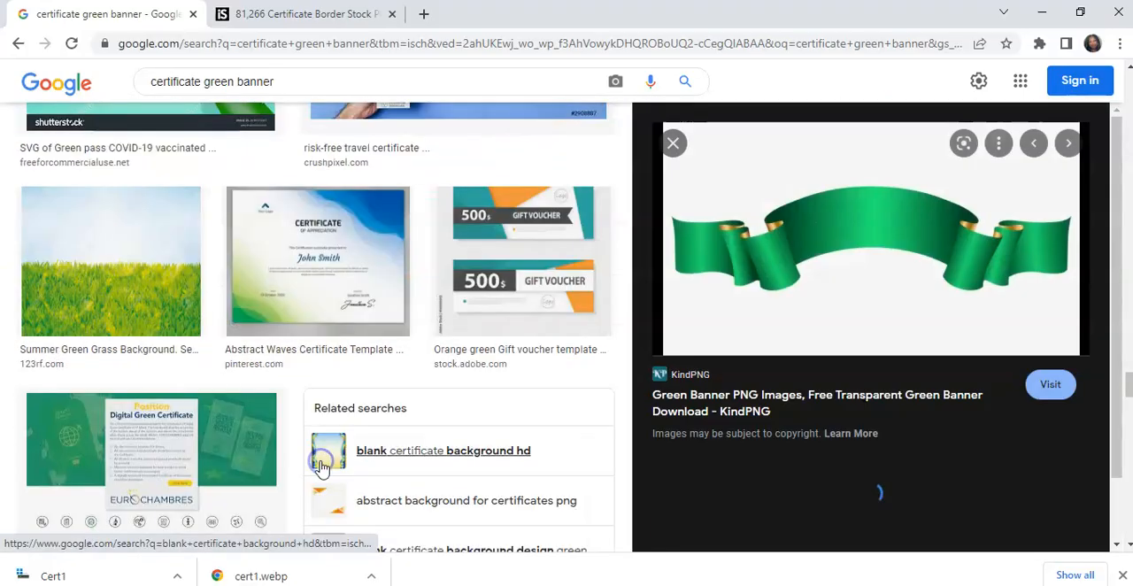
{"action": "right_click", "coordinate": [759, 250]}
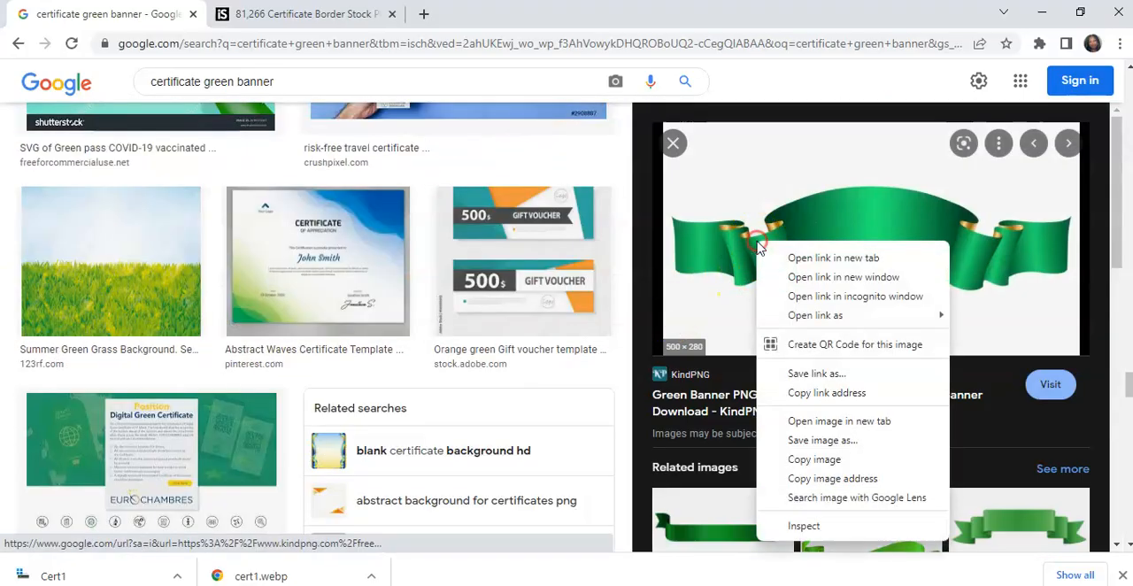
{"action": "left_click", "coordinate": [815, 459]}
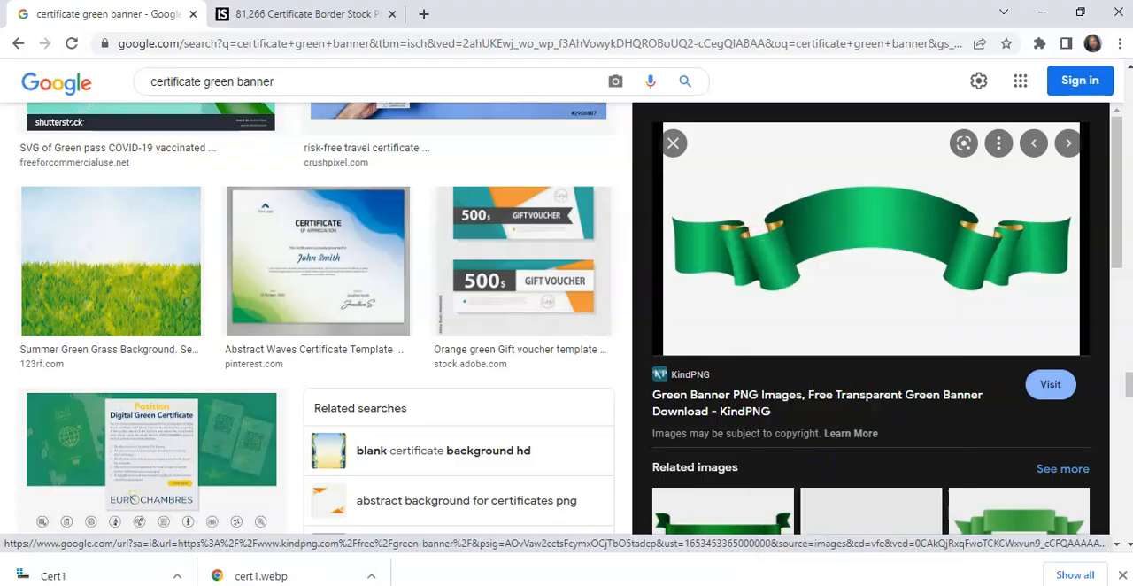
- Switch to the certificate document in Word and paste the copied ribbon banner between the Principal and Grade Coordinator signature lines
{"action": "key", "text": "alt+Tab"}
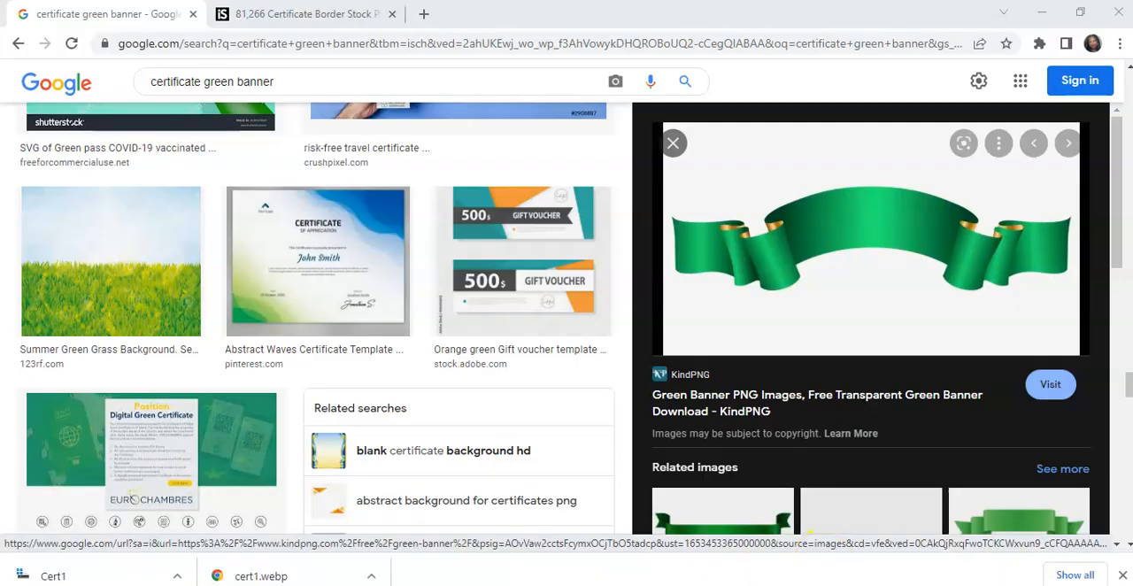
{"action": "mouse_move", "coordinate": [566, 584]}
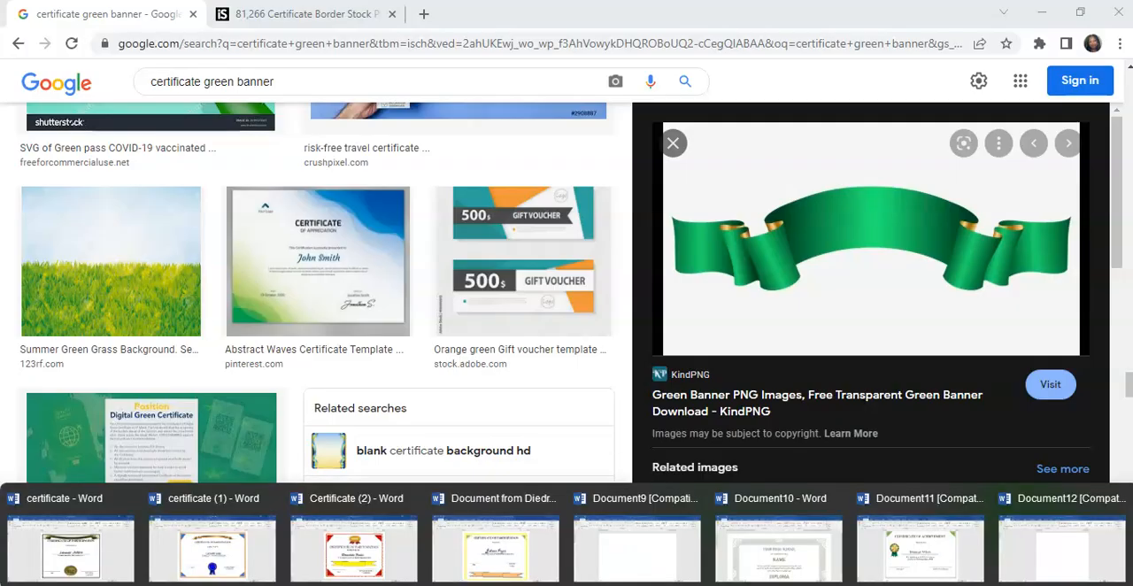
{"action": "left_click", "coordinate": [903, 553]}
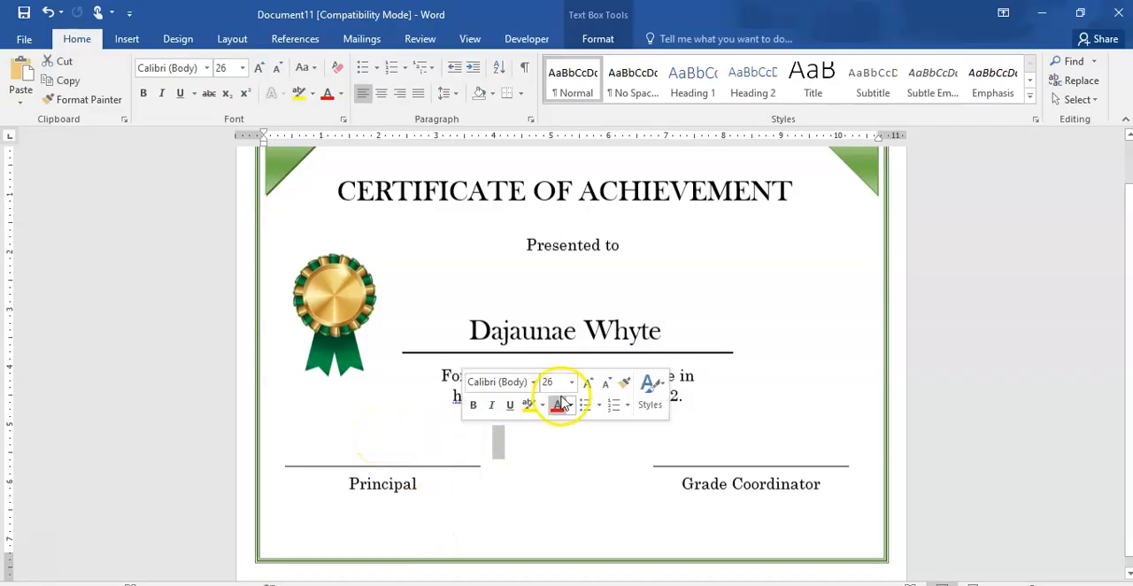
{"action": "left_click", "coordinate": [718, 408]}
{"action": "left_click", "coordinate": [667, 444]}
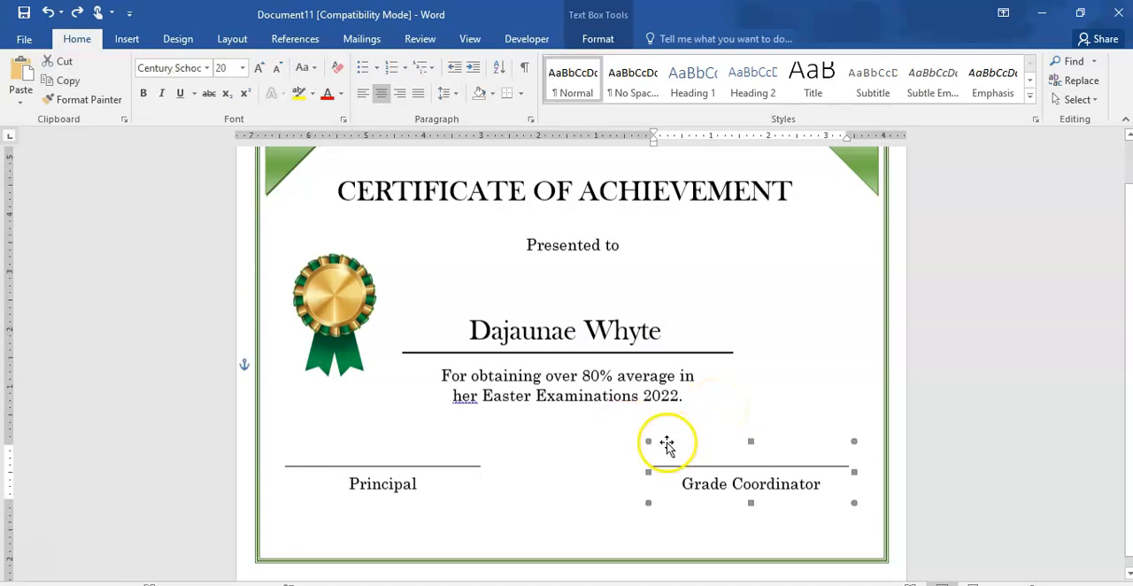
{"action": "double_click", "coordinate": [635, 533]}
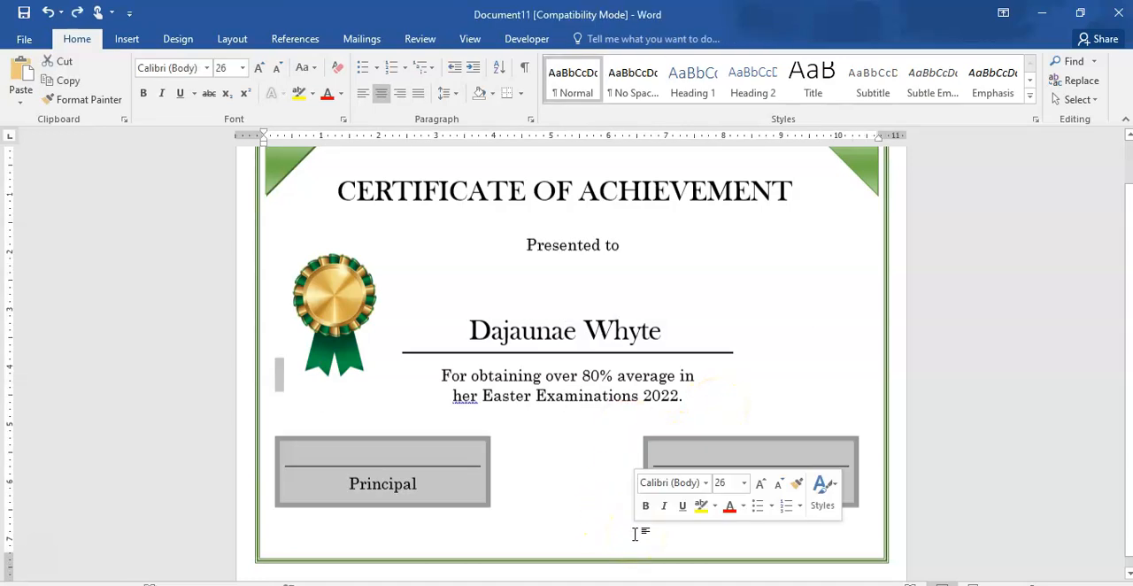
{"action": "left_click", "coordinate": [635, 534]}
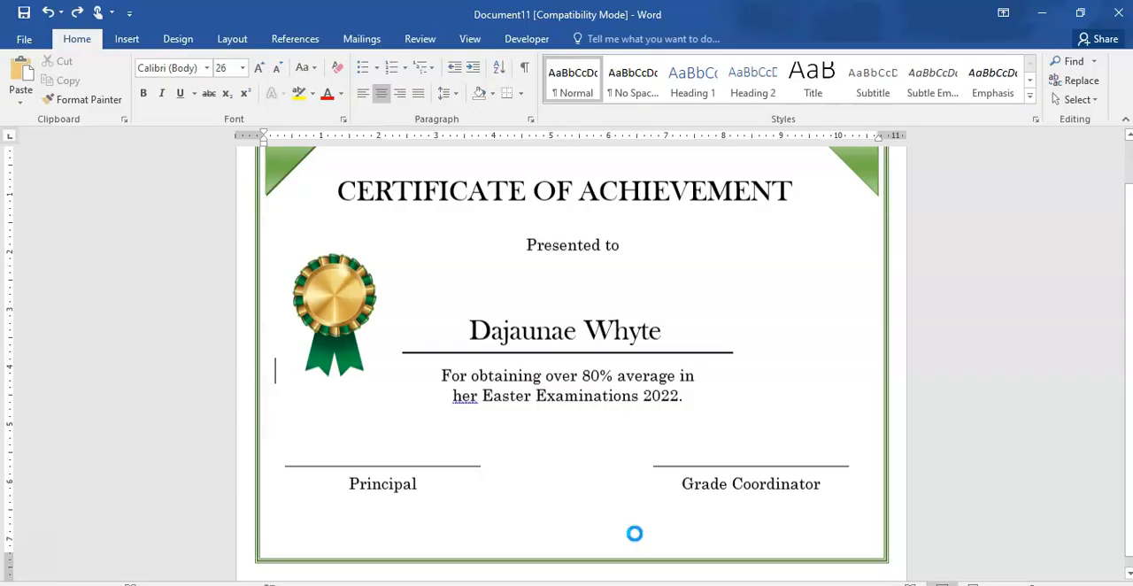
{"action": "left_click", "coordinate": [608, 461]}
{"action": "key", "text": "ctrl+v"}
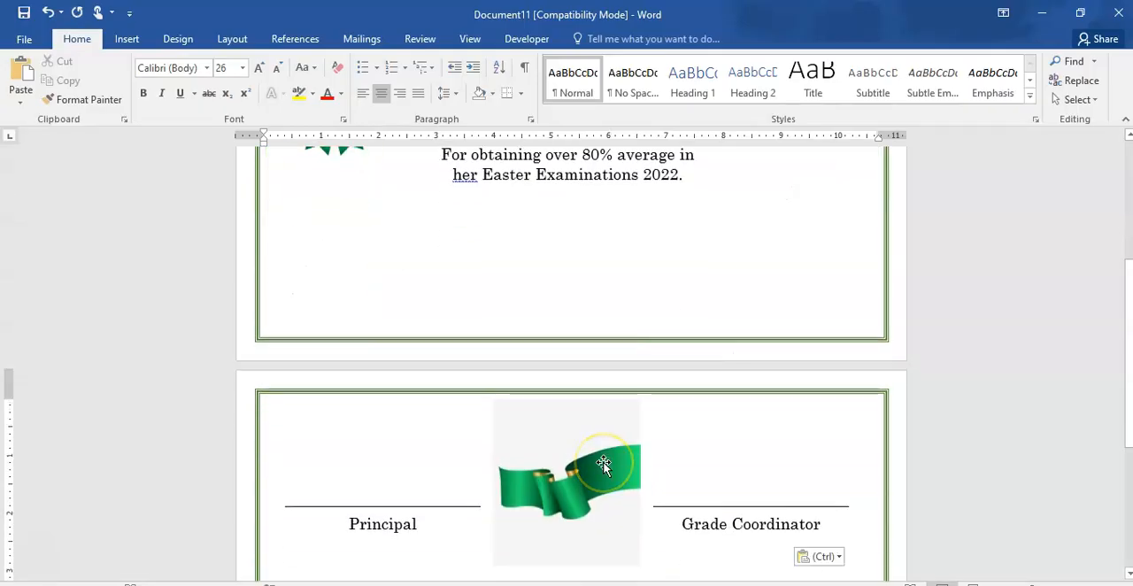
- Set the pasted banner's text wrapping to Square and move it to the middle of the certificate below "Presented to"
{"action": "left_click", "coordinate": [598, 483]}
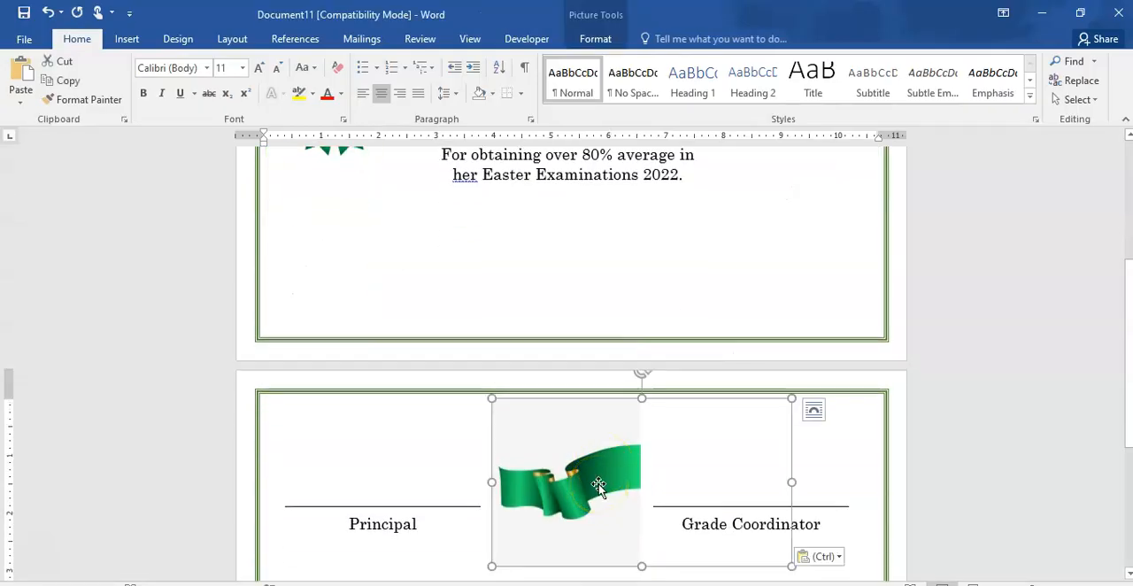
{"action": "left_click", "coordinate": [595, 38]}
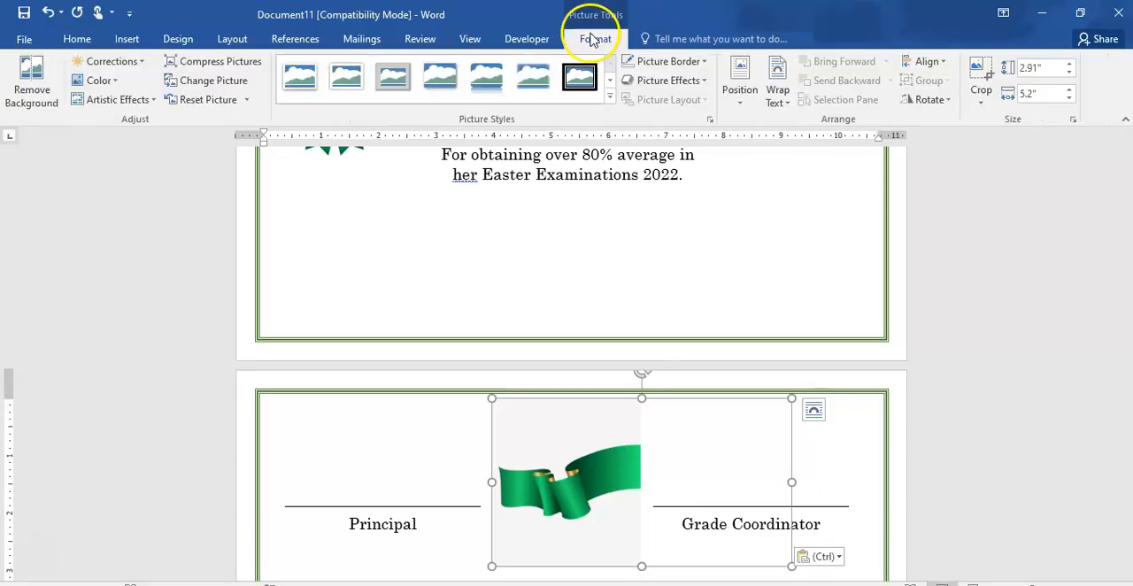
{"action": "left_click", "coordinate": [789, 103]}
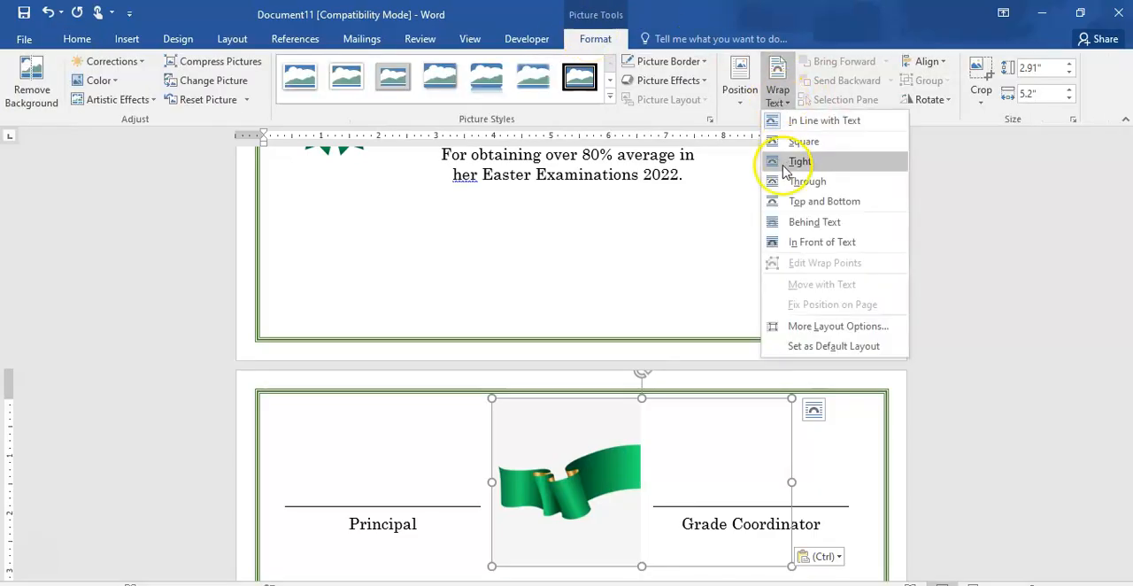
{"action": "left_click", "coordinate": [803, 143]}
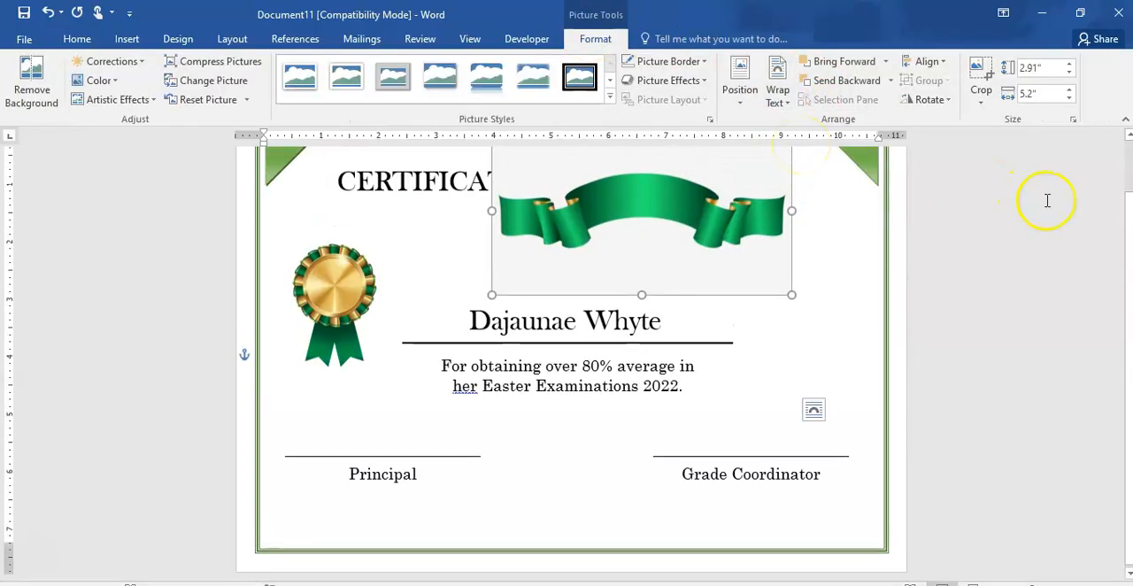
{"action": "left_click_drag", "start_coordinate": [624, 207], "coordinate": [544, 327]}
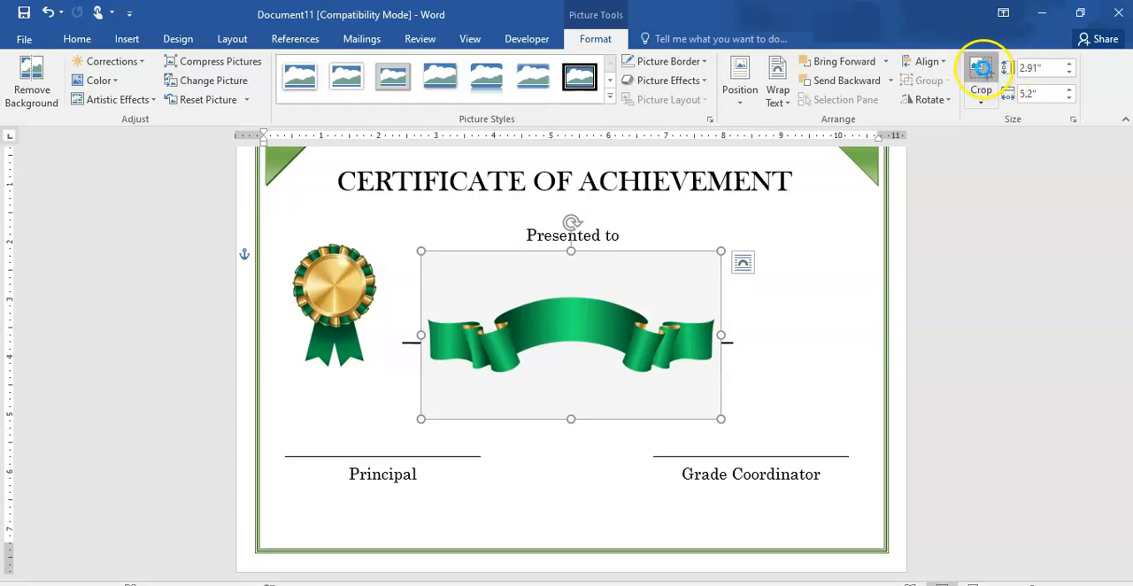
- Crop the empty areas above and below the ribbon so the banner picture is about 1.44 inches high
{"action": "left_click", "coordinate": [981, 71]}
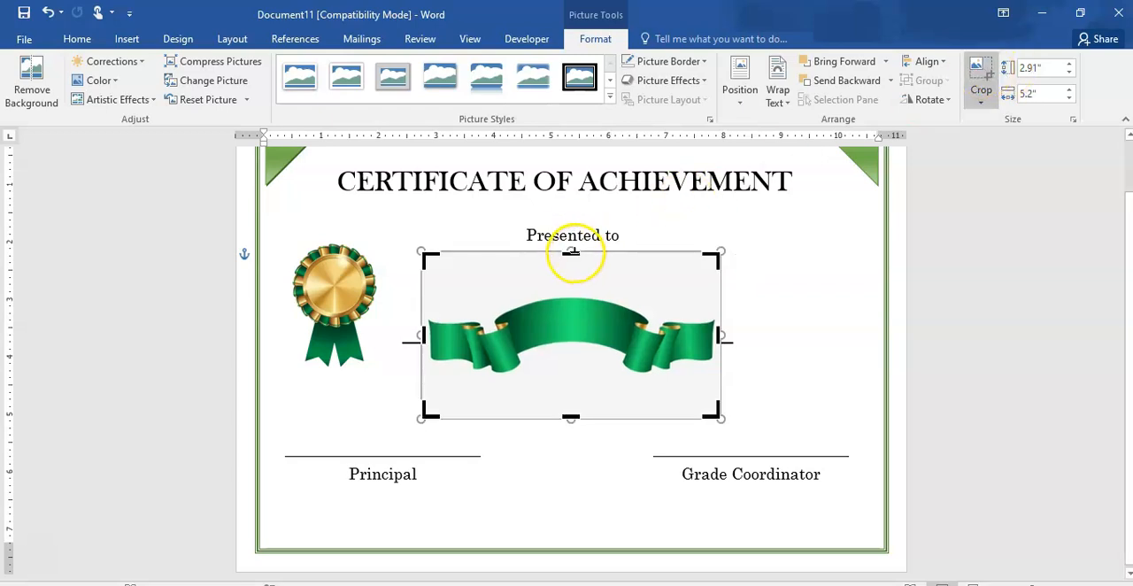
{"action": "left_click_drag", "start_coordinate": [571, 251], "coordinate": [569, 295]}
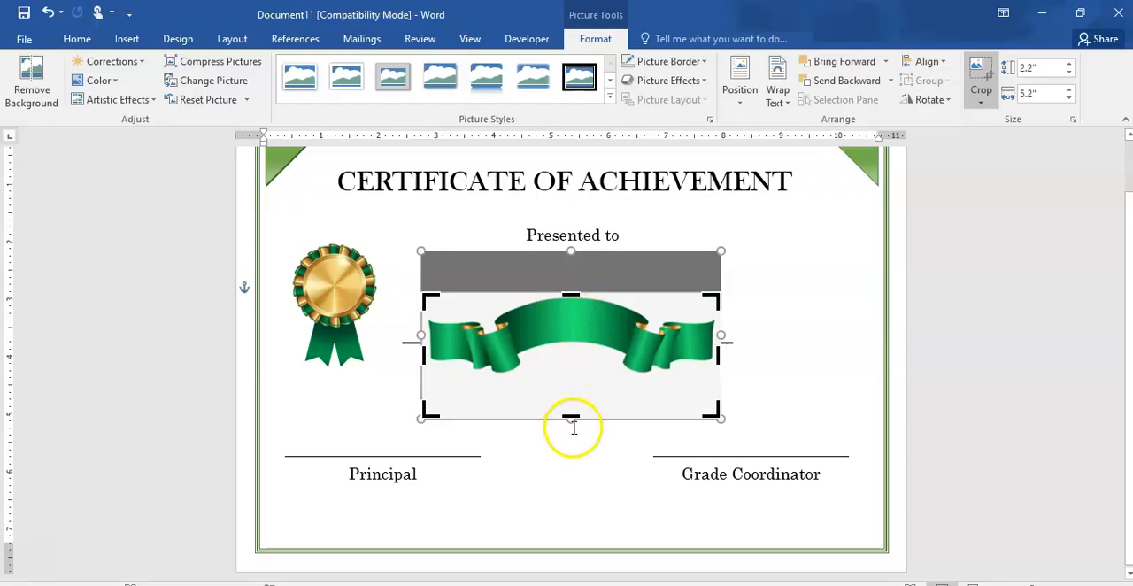
{"action": "left_click_drag", "start_coordinate": [571, 418], "coordinate": [568, 375]}
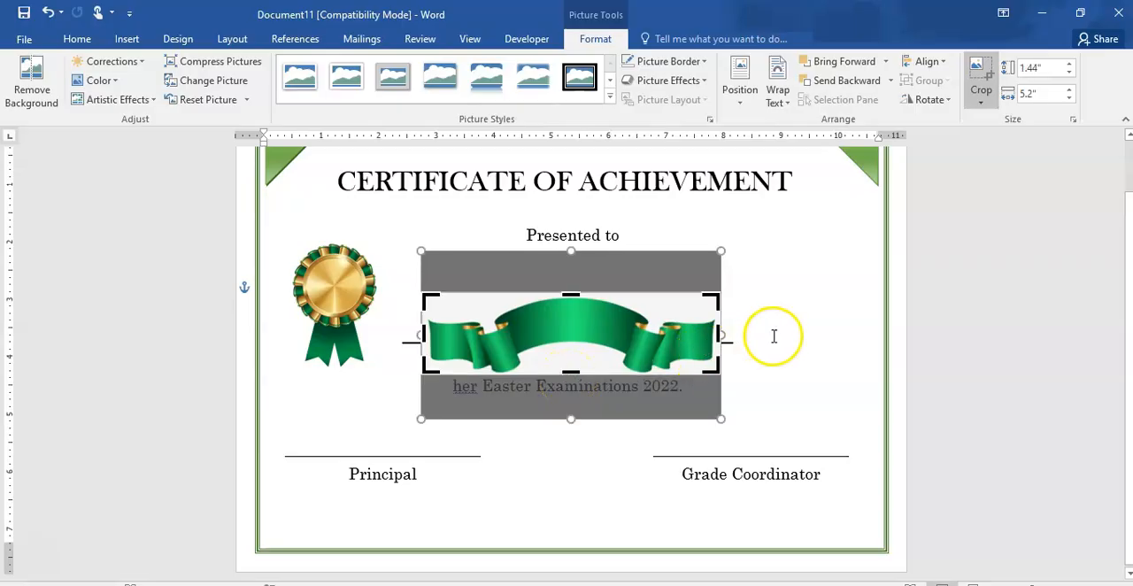
{"action": "left_click", "coordinate": [798, 323]}
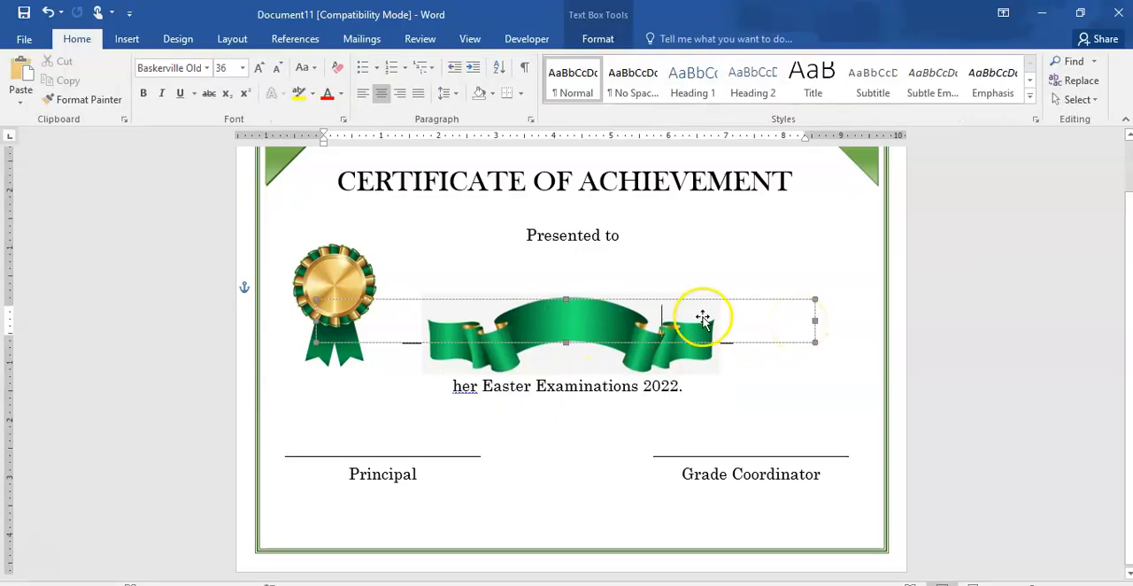
- Remove the banner picture's background, accepting the automatically marked area
{"action": "left_click", "coordinate": [617, 330]}
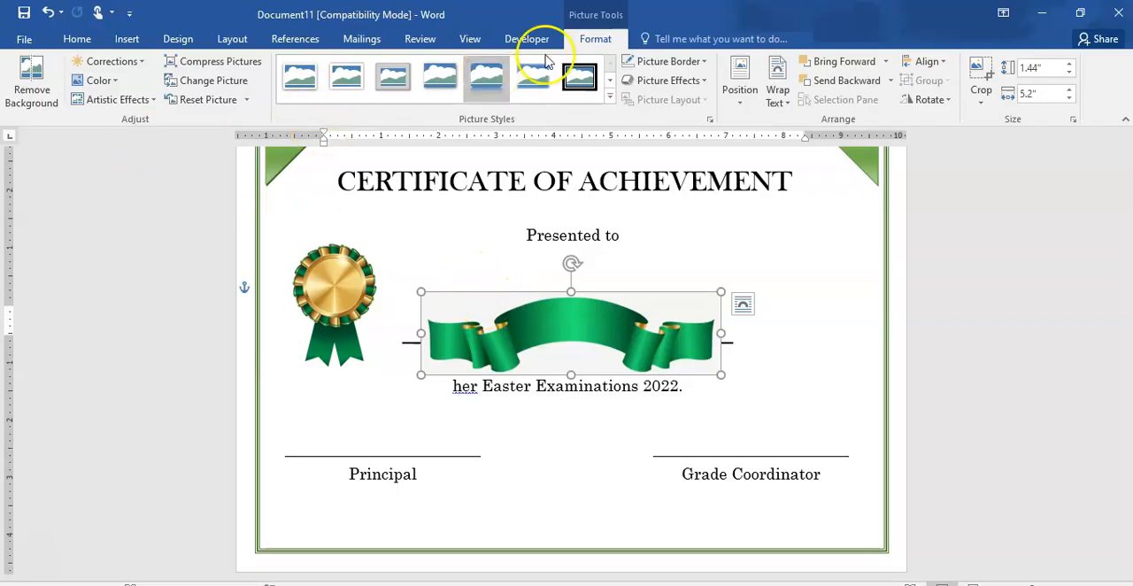
{"action": "left_click", "coordinate": [28, 92]}
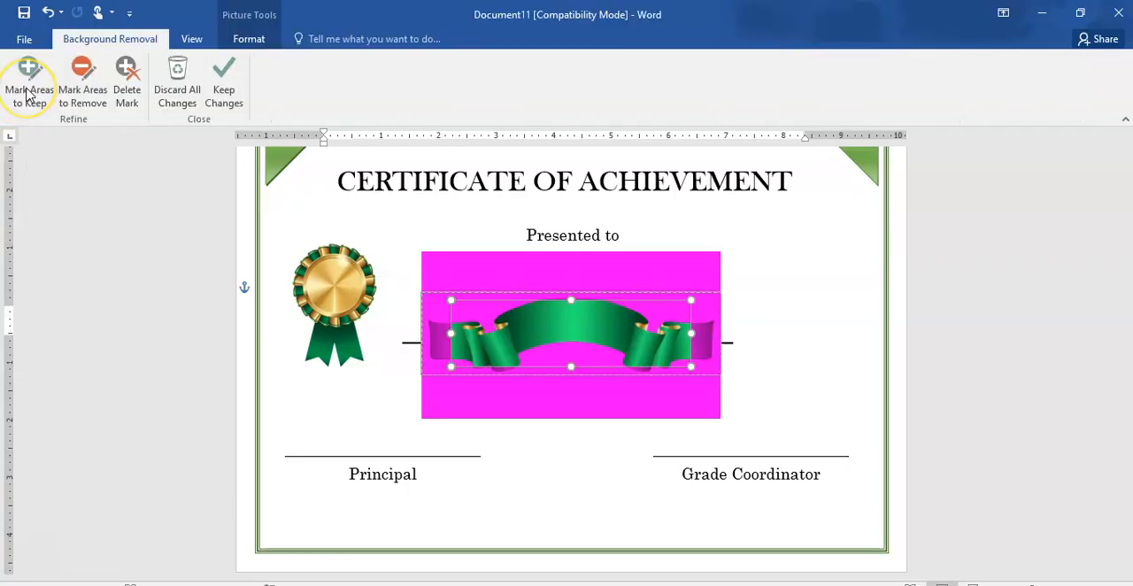
{"action": "left_click", "coordinate": [819, 364]}
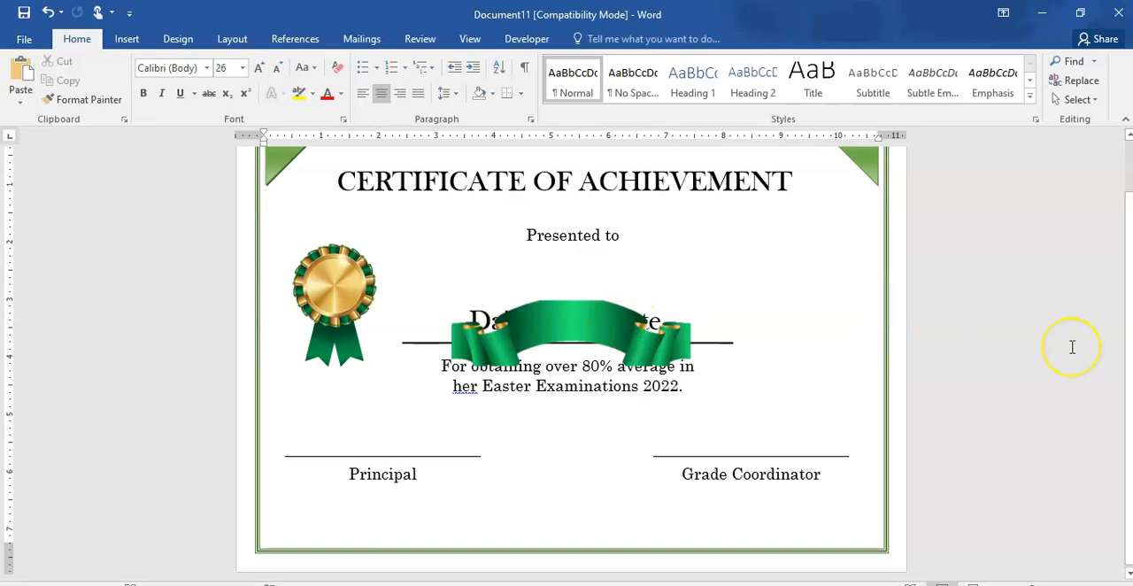
- Move the banner to the bottom of the certificate and stretch it sideways between the borders to about 10.69 inches wide
{"action": "left_click", "coordinate": [616, 321]}
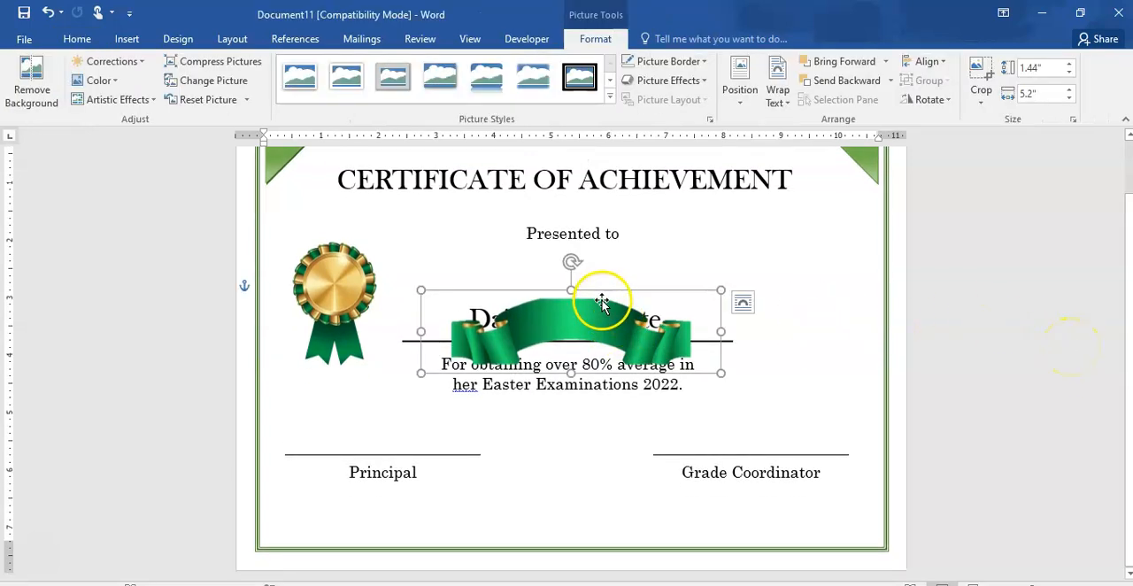
{"action": "left_click_drag", "start_coordinate": [602, 303], "coordinate": [582, 469]}
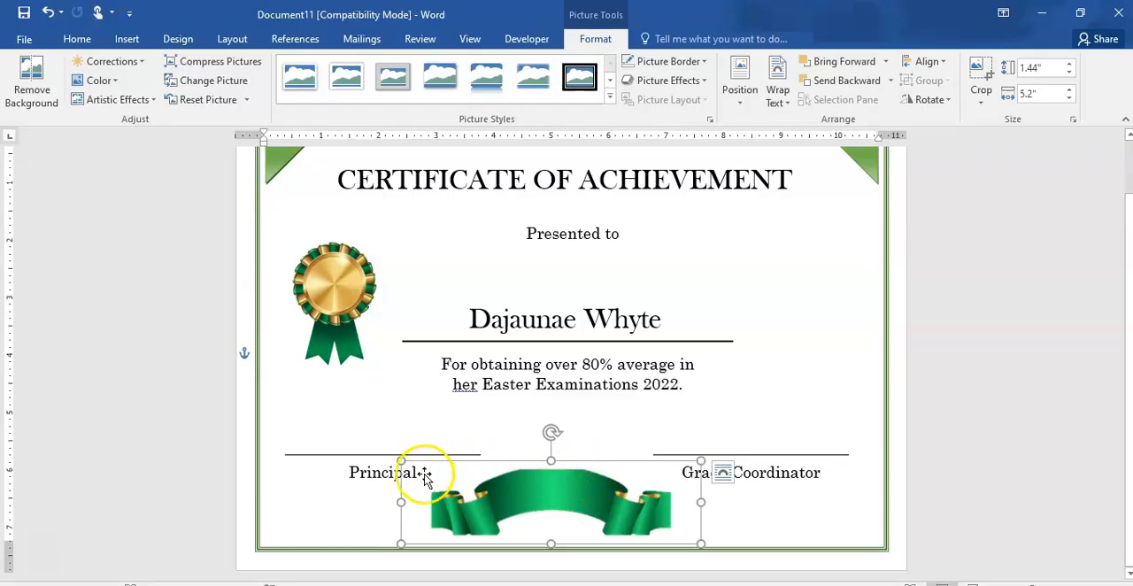
{"action": "left_click_drag", "start_coordinate": [400, 506], "coordinate": [278, 506]}
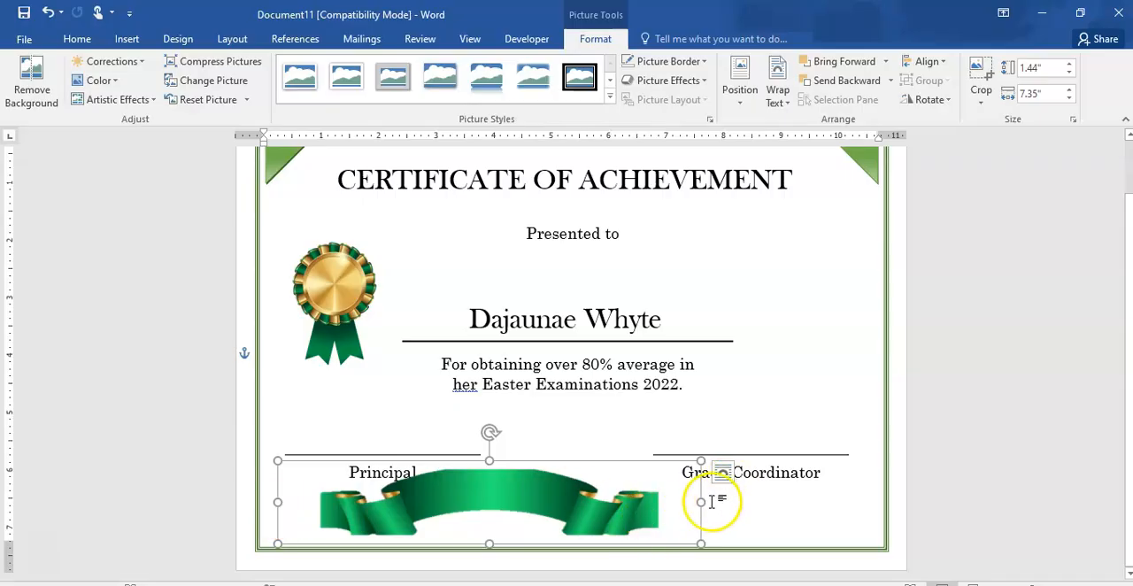
{"action": "left_click_drag", "start_coordinate": [700, 502], "coordinate": [901, 497]}
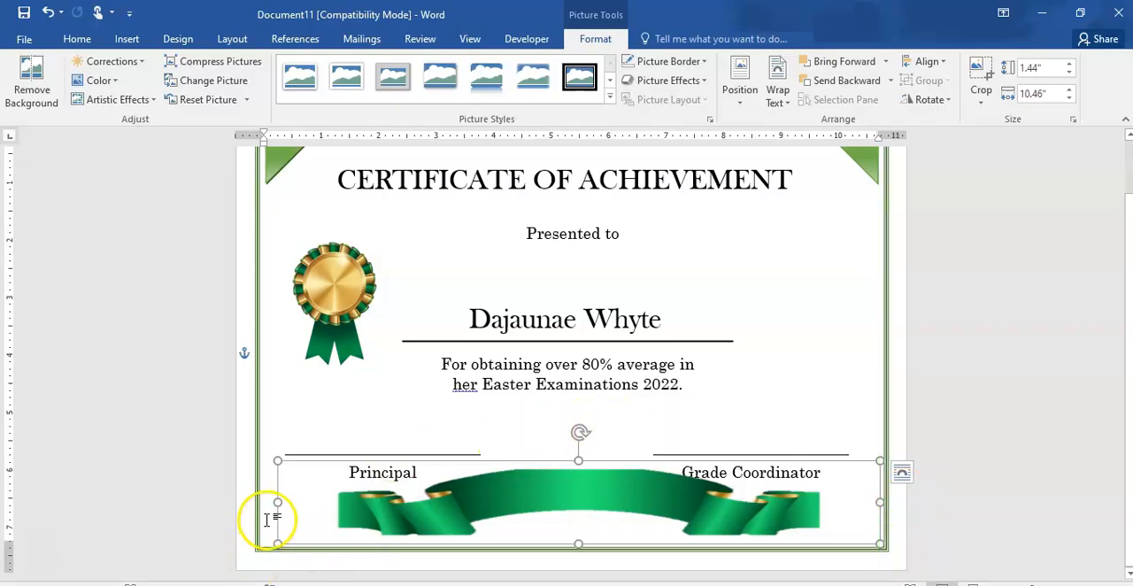
{"action": "left_click_drag", "start_coordinate": [277, 502], "coordinate": [261, 498]}
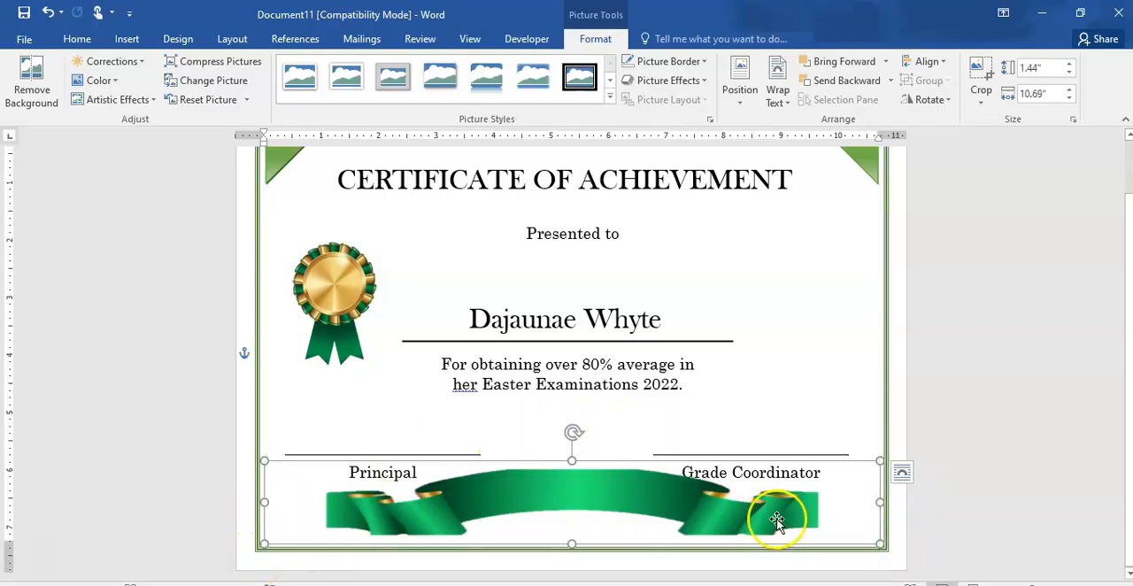
{"action": "left_click", "coordinate": [771, 399]}
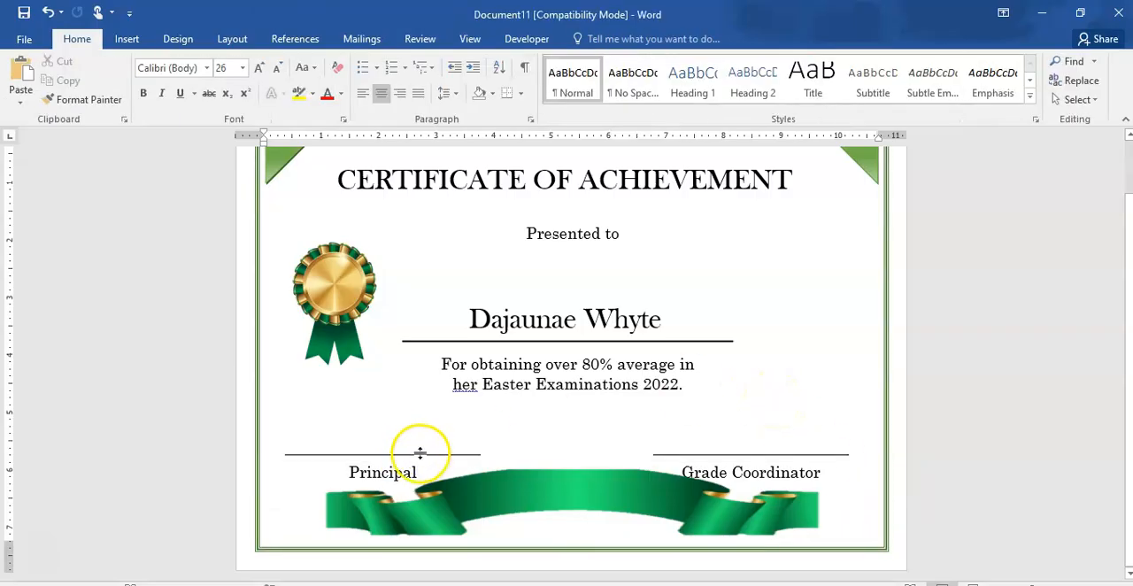
- Shift the banner down clear of the signature labels and raise the Principal and Grade Coordinator signature blocks slightly to the same level
{"action": "left_click_drag", "start_coordinate": [410, 462], "coordinate": [407, 494]}
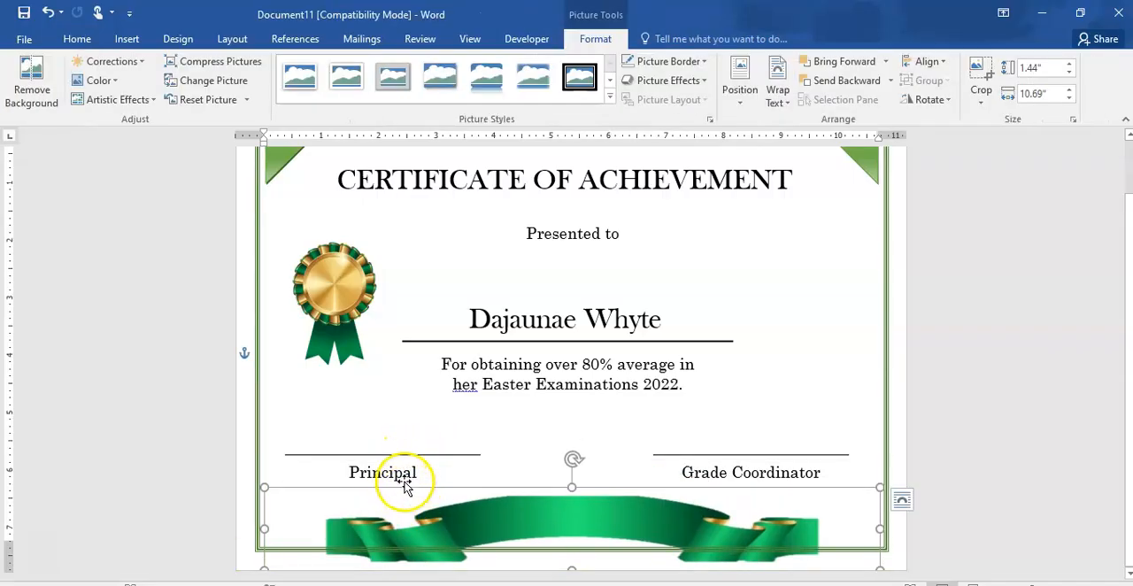
{"action": "left_click", "coordinate": [405, 455]}
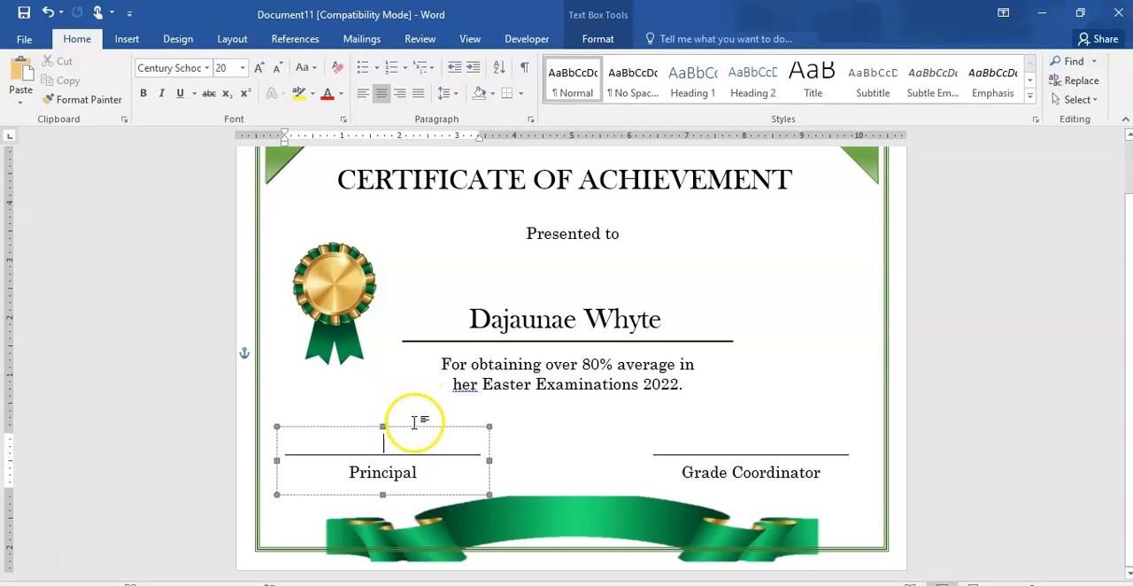
{"action": "left_click", "coordinate": [414, 424]}
{"action": "left_click_drag", "start_coordinate": [413, 418], "coordinate": [413, 413]}
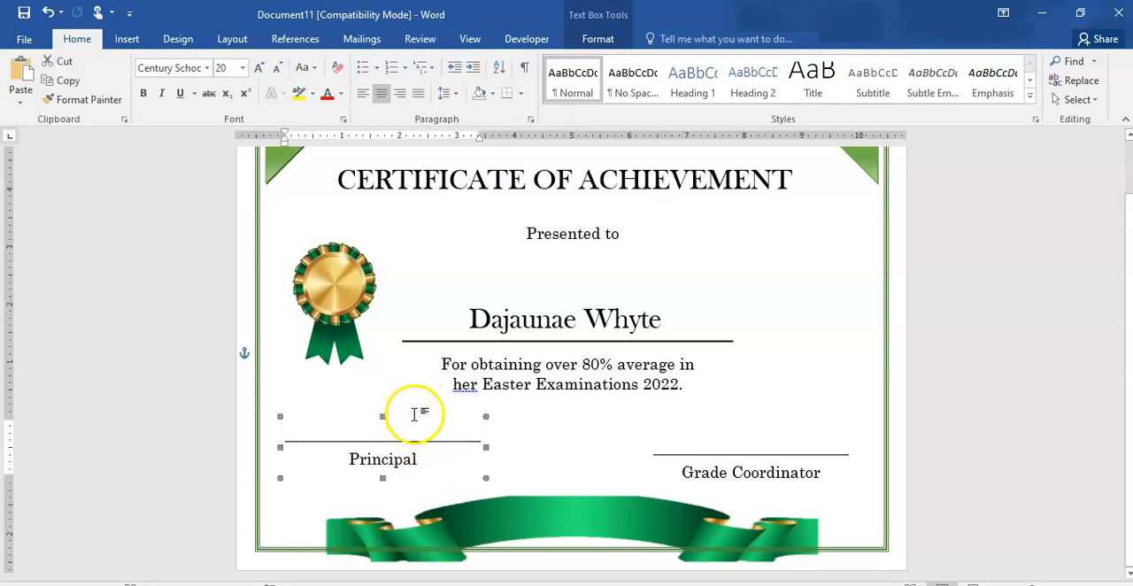
{"action": "left_click", "coordinate": [707, 475]}
{"action": "left_click_drag", "start_coordinate": [723, 428], "coordinate": [722, 410]}
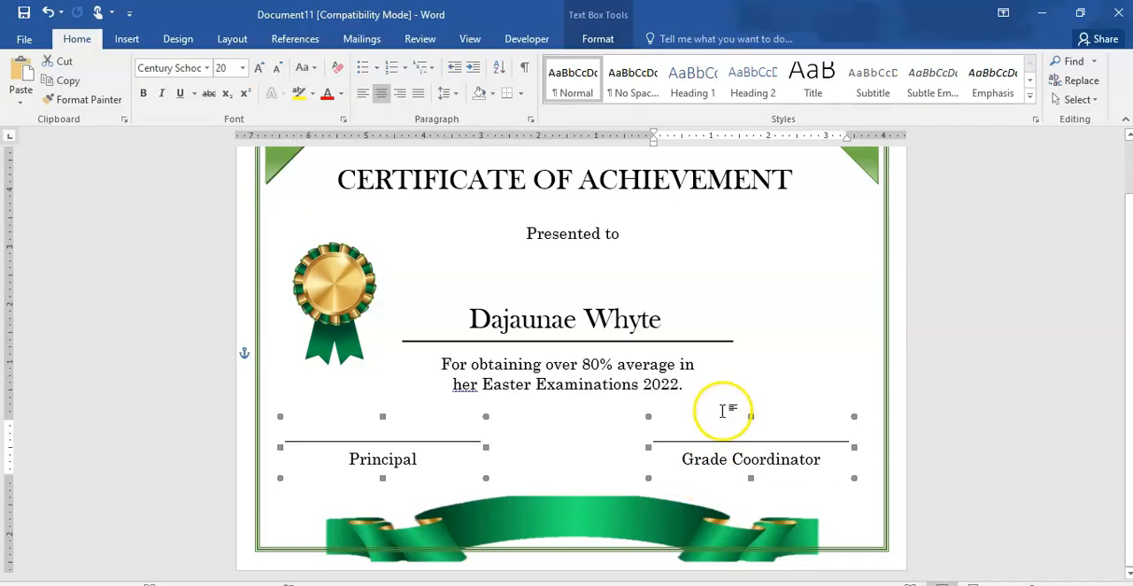
- Move the ribbon banner up so it sits inside the bottom border just below the signature blocks, and deselect it
{"action": "left_click", "coordinate": [602, 509]}
{"action": "left_click_drag", "start_coordinate": [602, 510], "coordinate": [600, 486]}
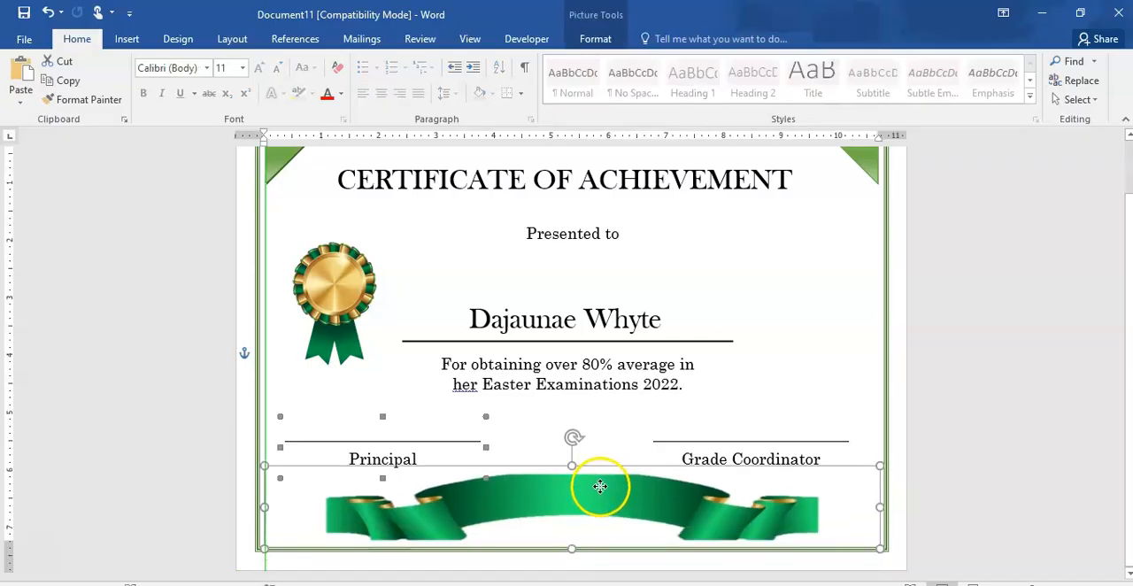
{"action": "left_click", "coordinate": [1021, 382]}
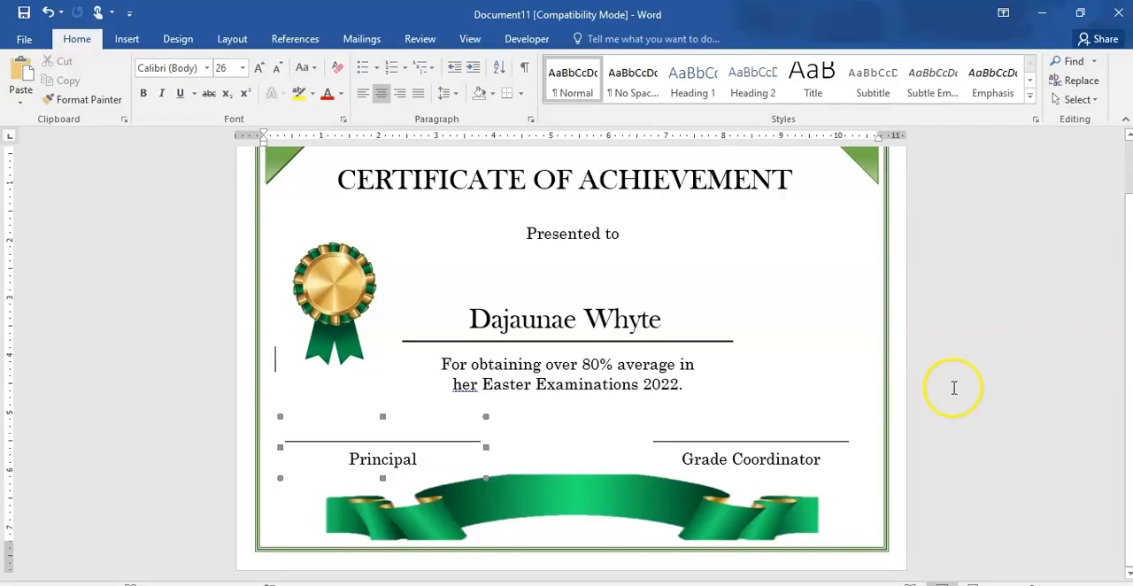
{"action": "left_click", "coordinate": [1112, 330]}
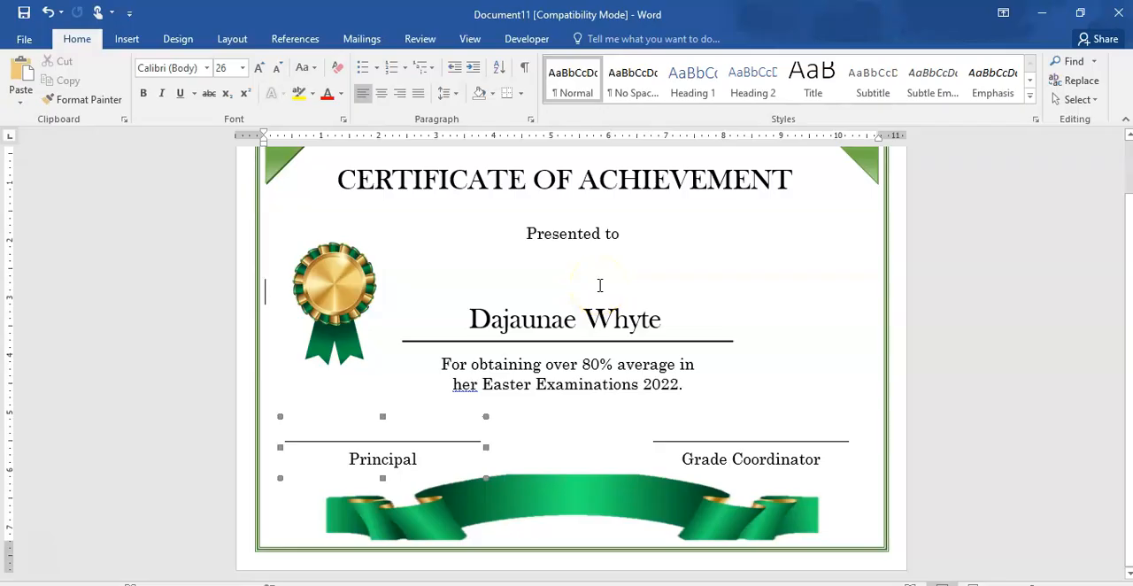
- Clear the selection on the page and open the print preview of the finished certificate
{"action": "double_click", "coordinate": [600, 285]}
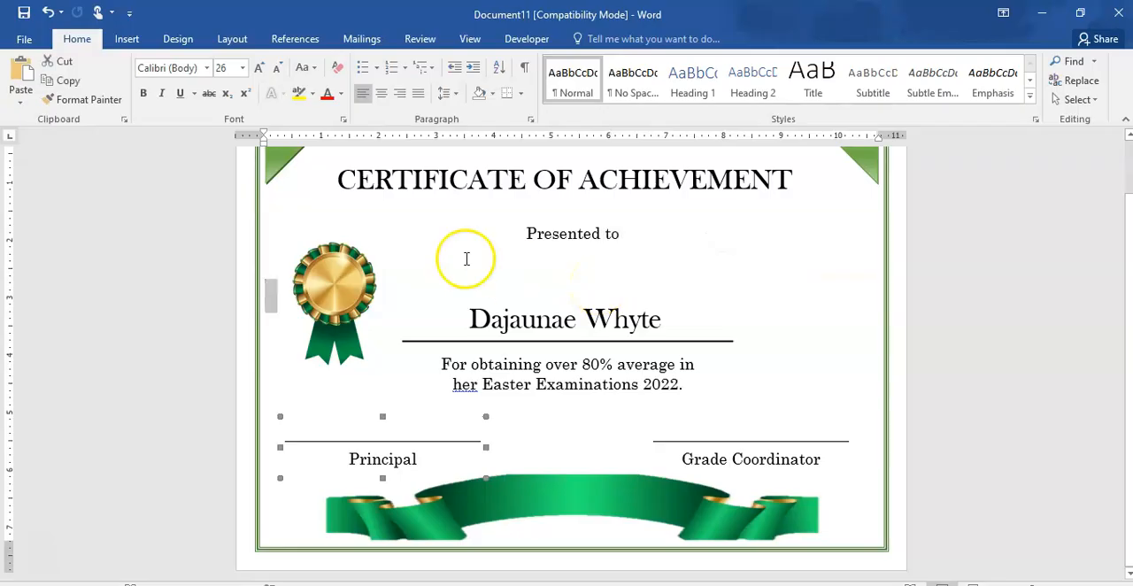
{"action": "left_click", "coordinate": [518, 408]}
{"action": "left_click", "coordinate": [518, 408]}
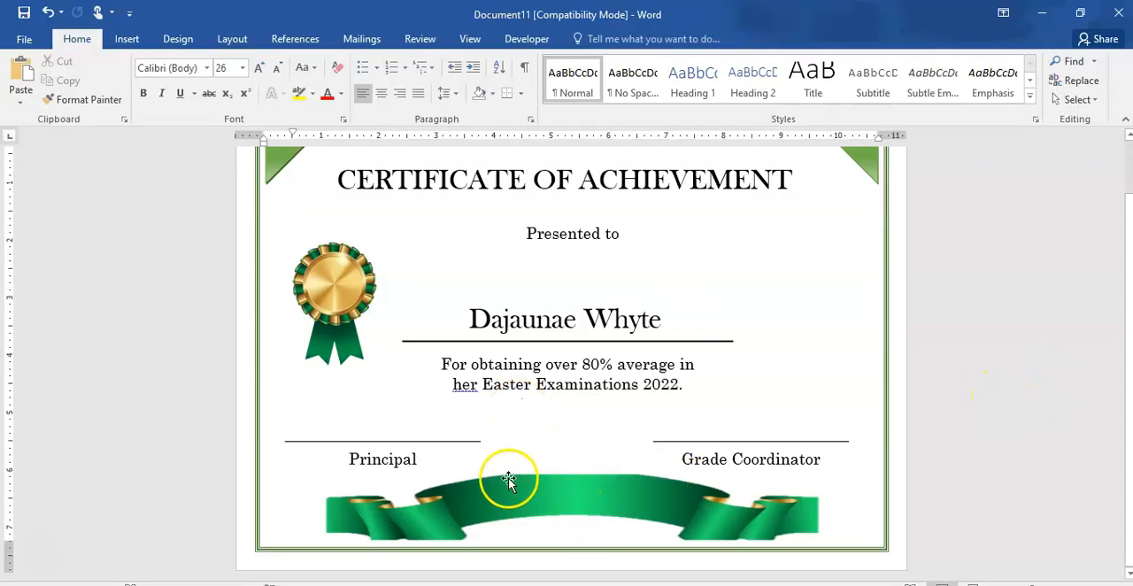
{"action": "left_click", "coordinate": [24, 39]}
{"action": "left_click", "coordinate": [36, 236]}
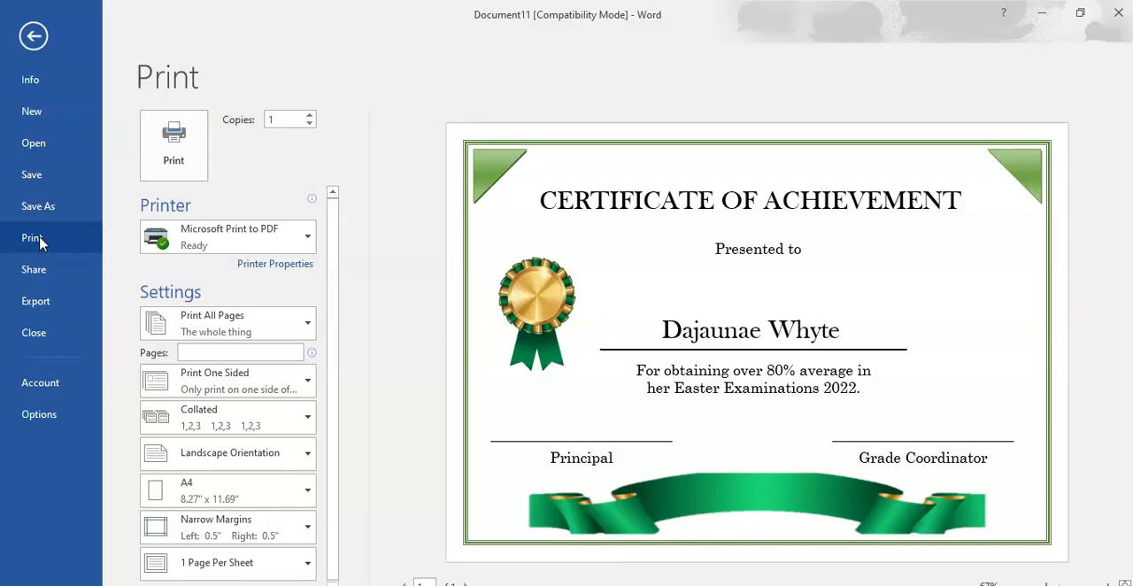
- Leave the print preview and select the recipient's name on the certificate
{"action": "left_click", "coordinate": [34, 36]}
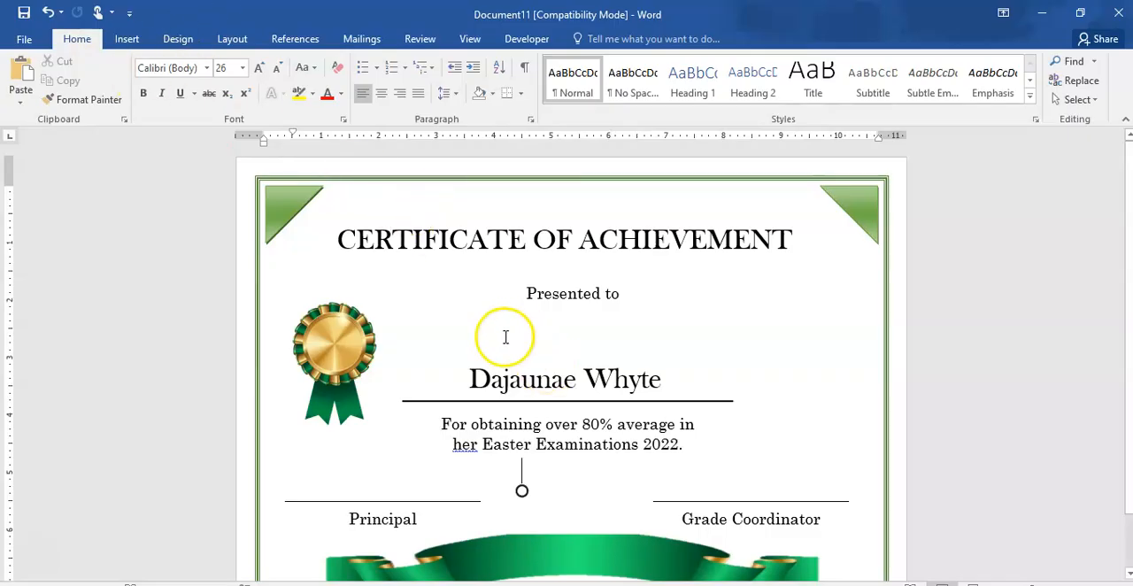
{"action": "left_click", "coordinate": [508, 369]}
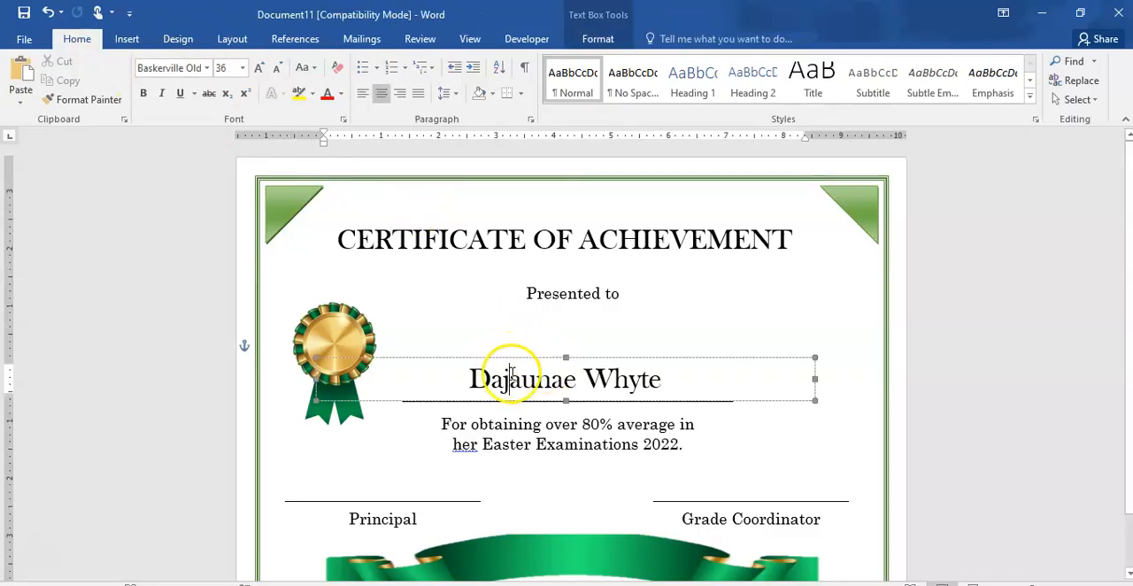
{"action": "triple_click", "coordinate": [556, 382]}
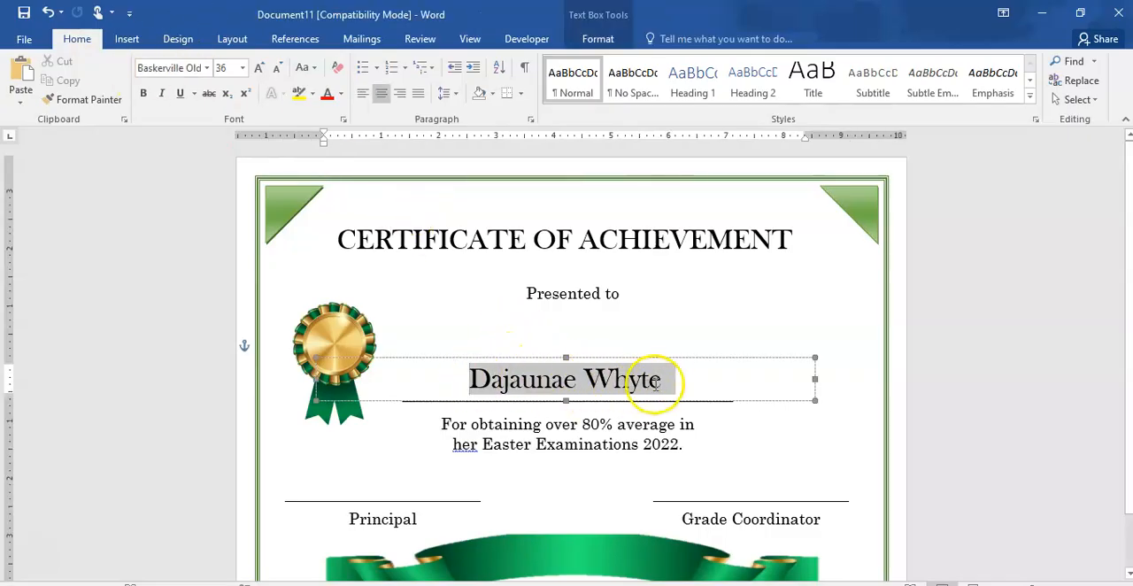
- Try the recipient's name in Palace Script MT at size 72, with its text box raised slightly and made taller
{"action": "left_click", "coordinate": [207, 68]}
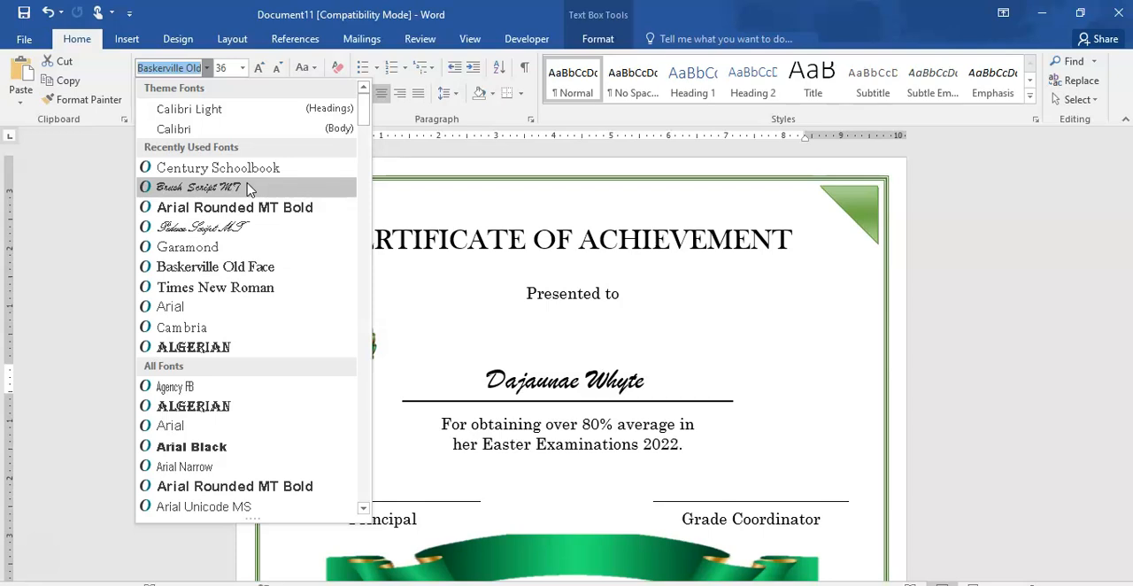
{"action": "left_click", "coordinate": [219, 228]}
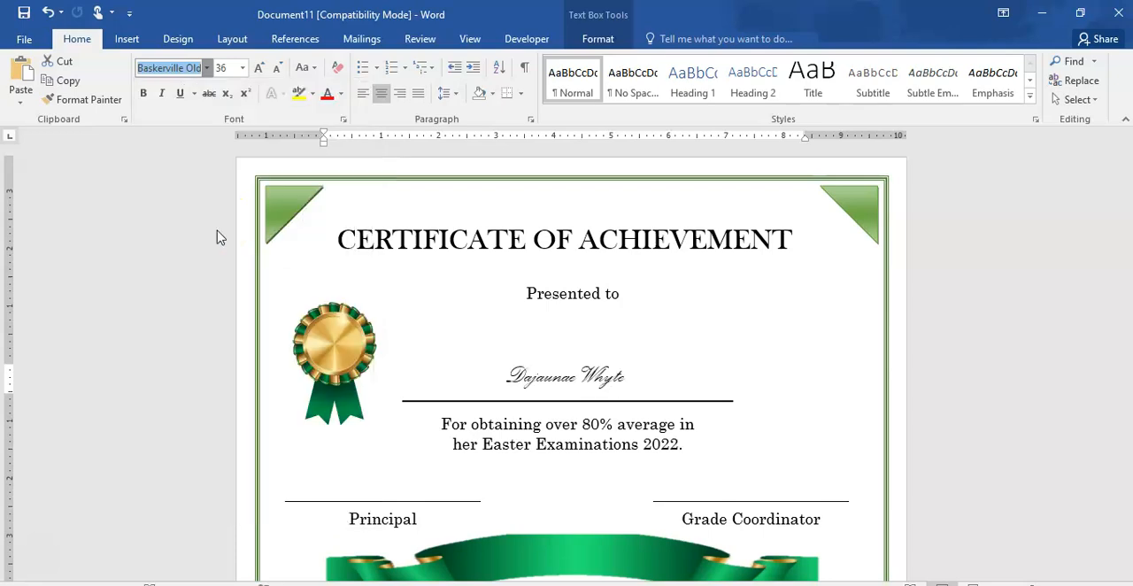
{"action": "left_click", "coordinate": [260, 75]}
{"action": "left_click", "coordinate": [259, 74]}
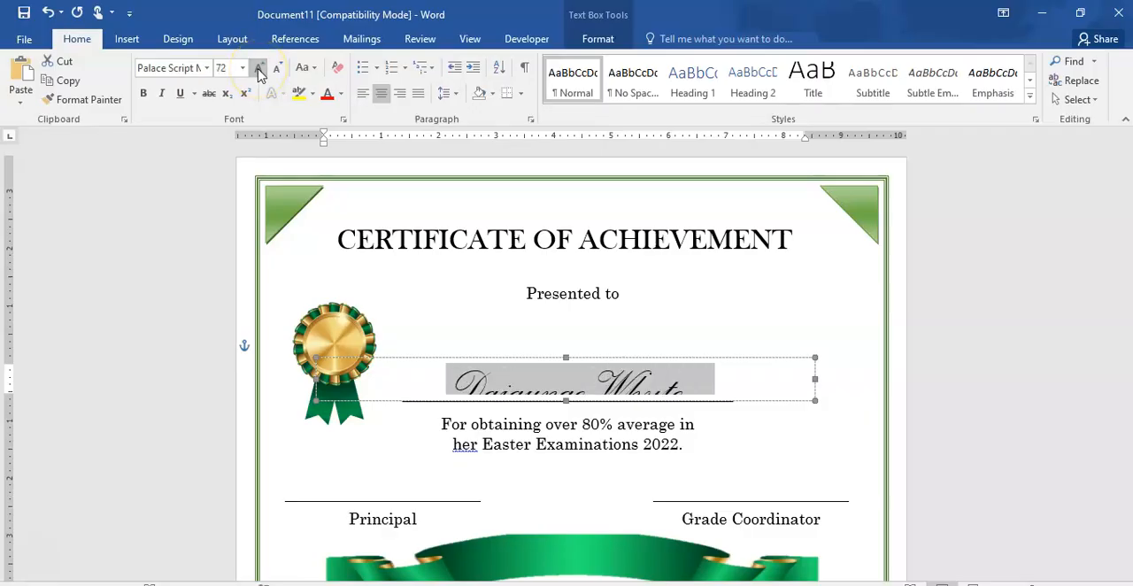
{"action": "left_click", "coordinate": [581, 360]}
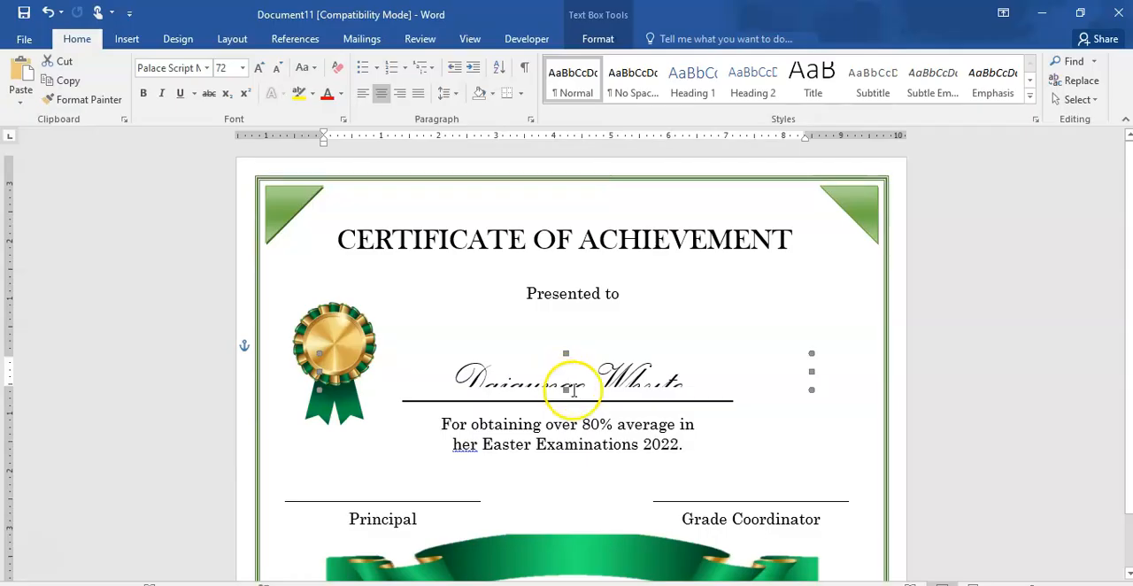
{"action": "left_click_drag", "start_coordinate": [566, 390], "coordinate": [566, 398]}
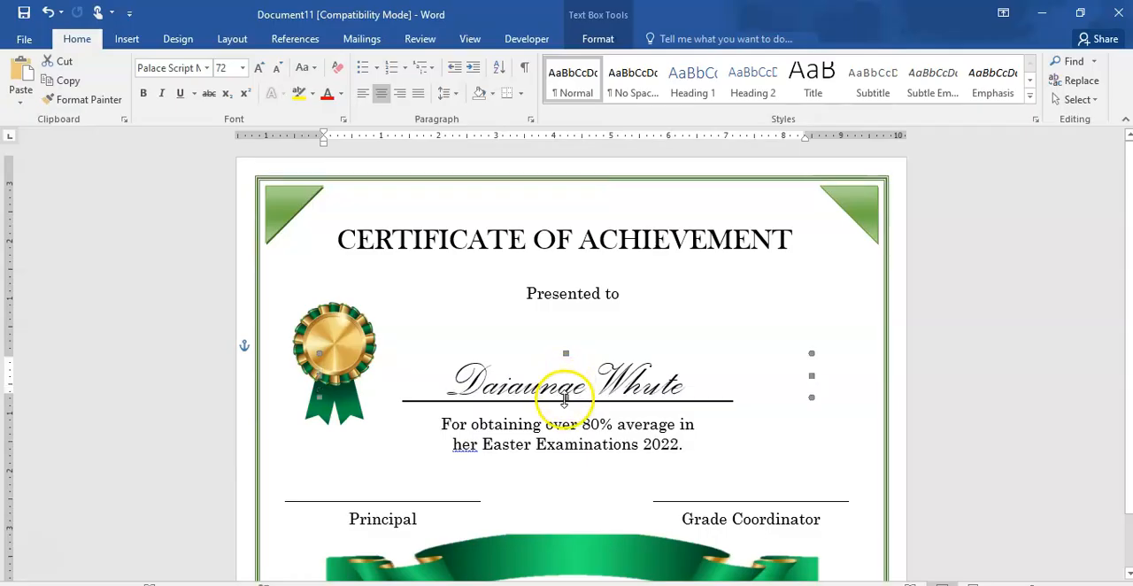
{"action": "left_click", "coordinate": [774, 430]}
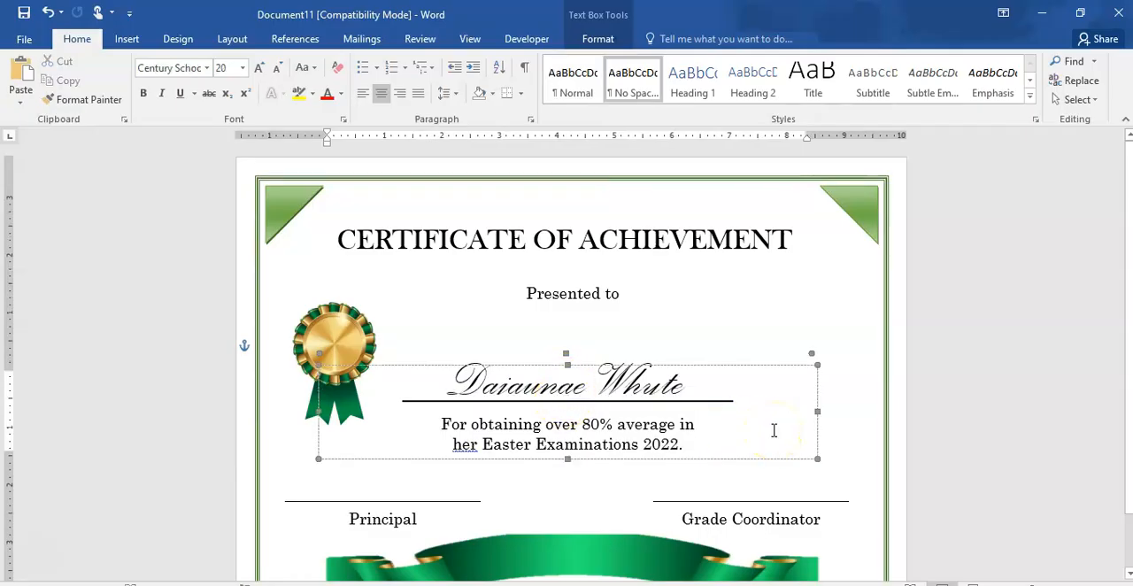
- Undo the text box adjustments and the font and size changes on the recipient's name
{"action": "key", "text": "ctrl+z"}
{"action": "key", "text": "ctrl+z"}
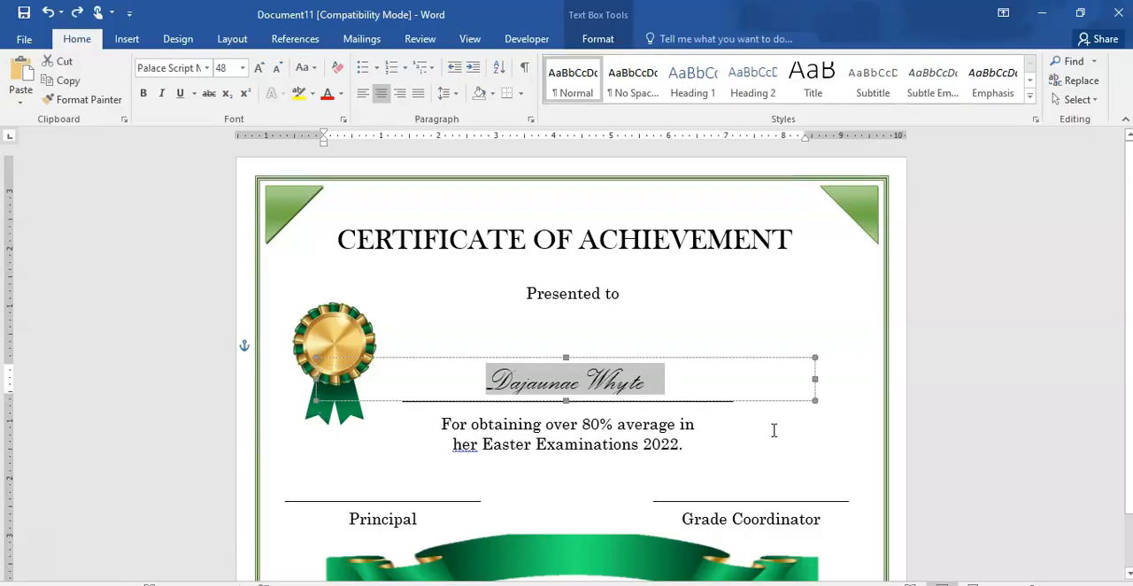
{"action": "key", "text": "ctrl+z"}
{"action": "key", "text": "ctrl+z"}
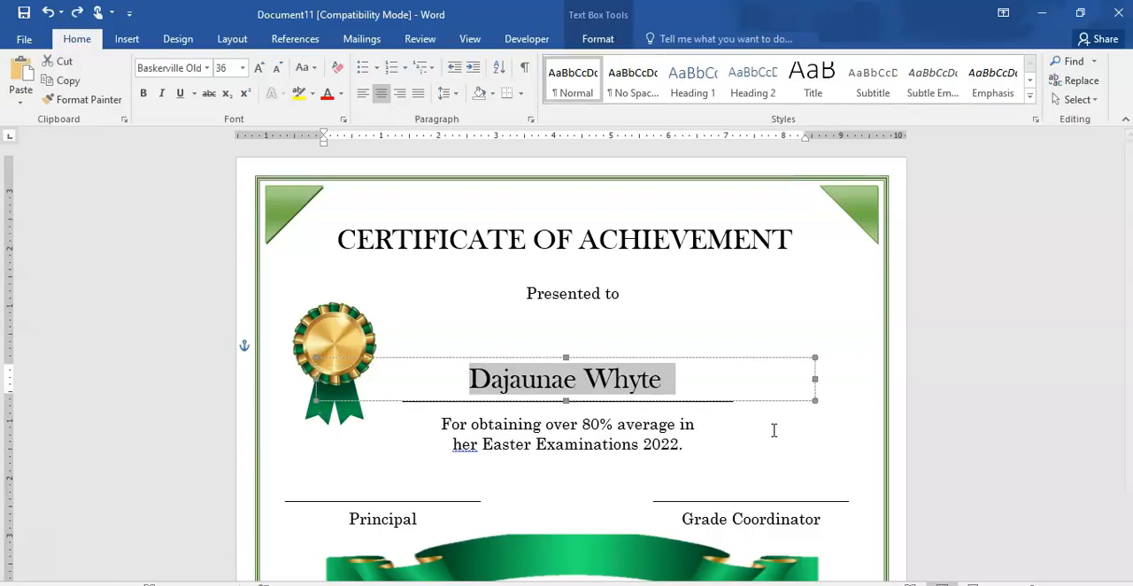
- Set the recipient's name in Brush Script MT at size 48, and raise and heighten its text box to fit the lettering
{"action": "left_click", "coordinate": [208, 68]}
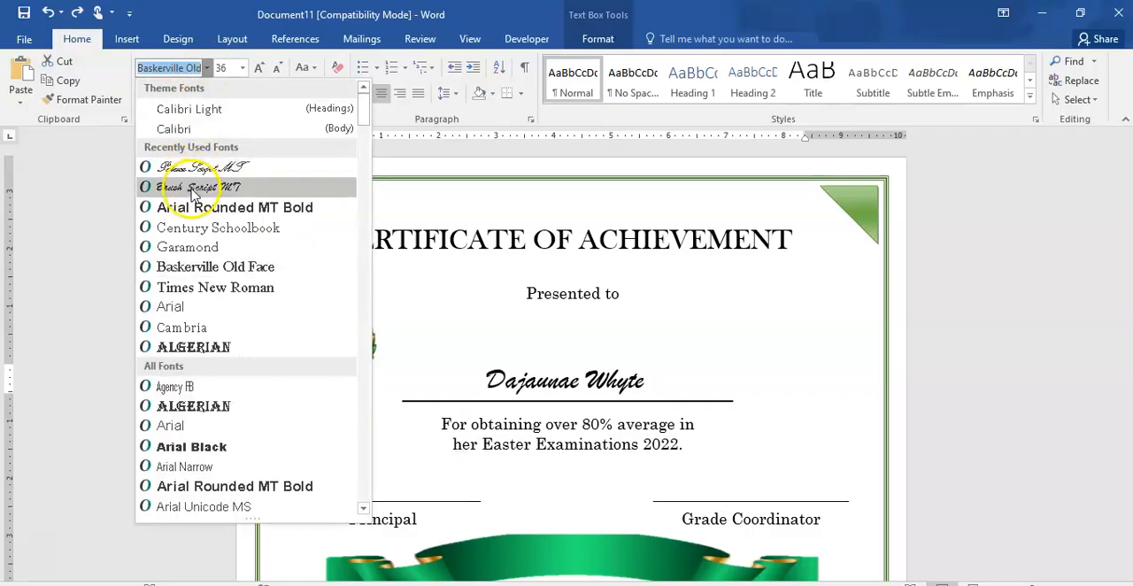
{"action": "left_click", "coordinate": [193, 187]}
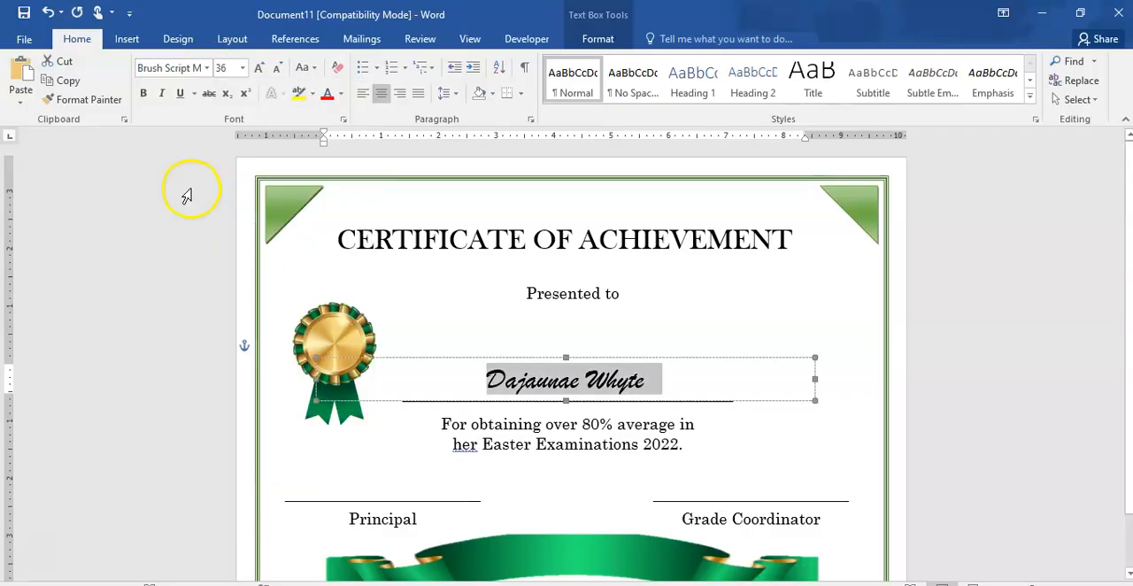
{"action": "left_click", "coordinate": [258, 68]}
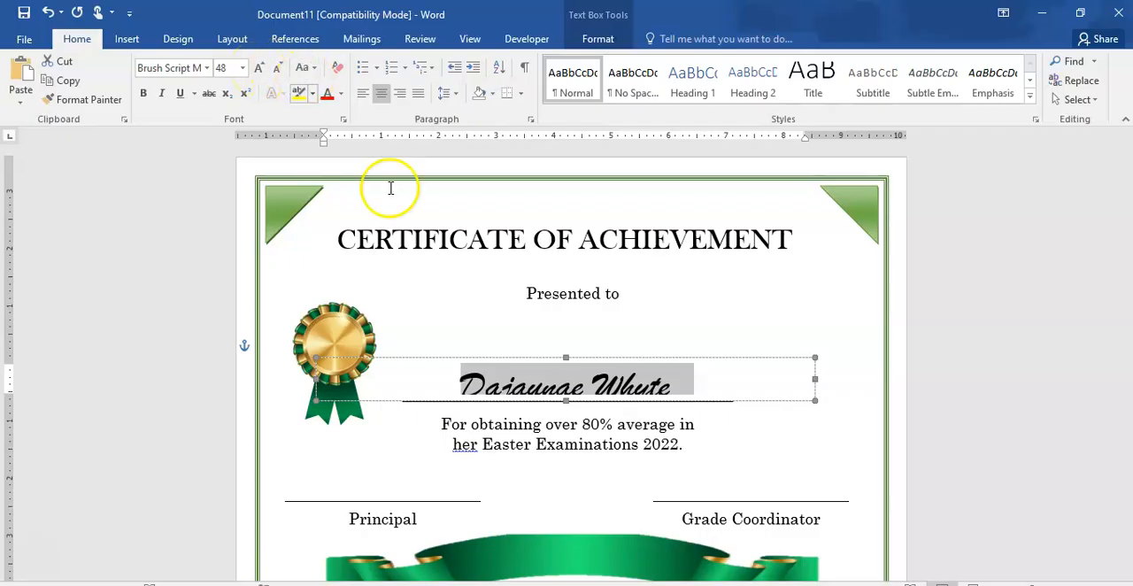
{"action": "left_click_drag", "start_coordinate": [577, 358], "coordinate": [577, 353]}
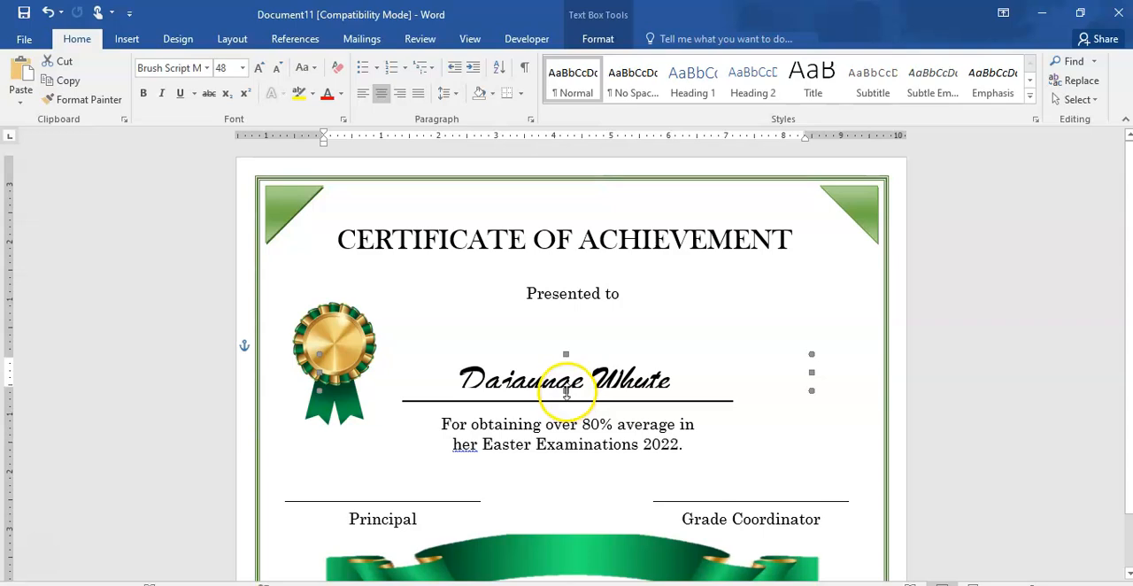
{"action": "left_click_drag", "start_coordinate": [567, 397], "coordinate": [567, 400]}
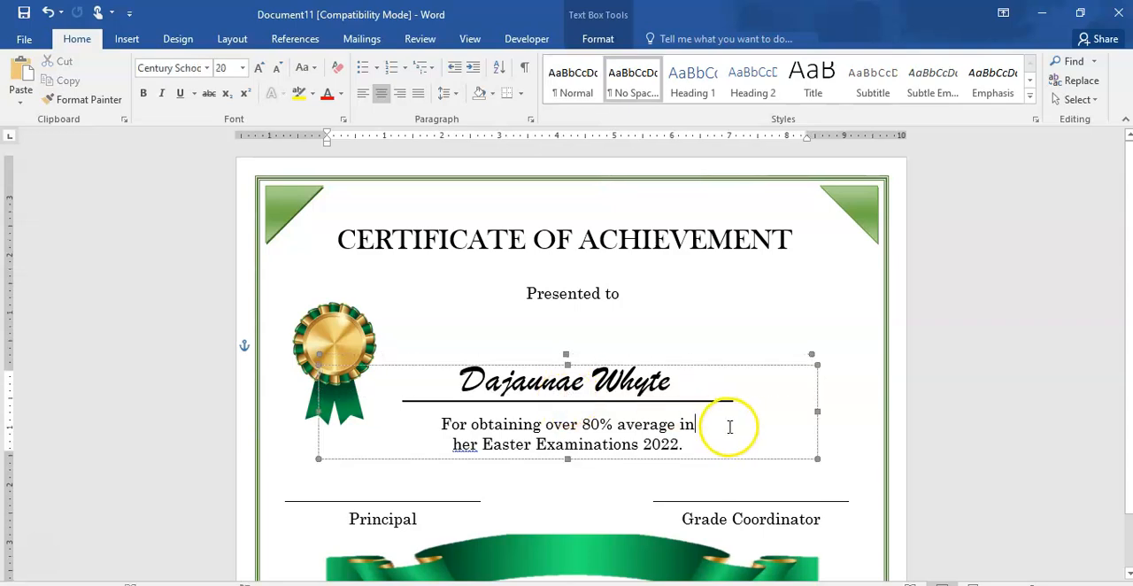
{"action": "left_click", "coordinate": [1023, 346]}
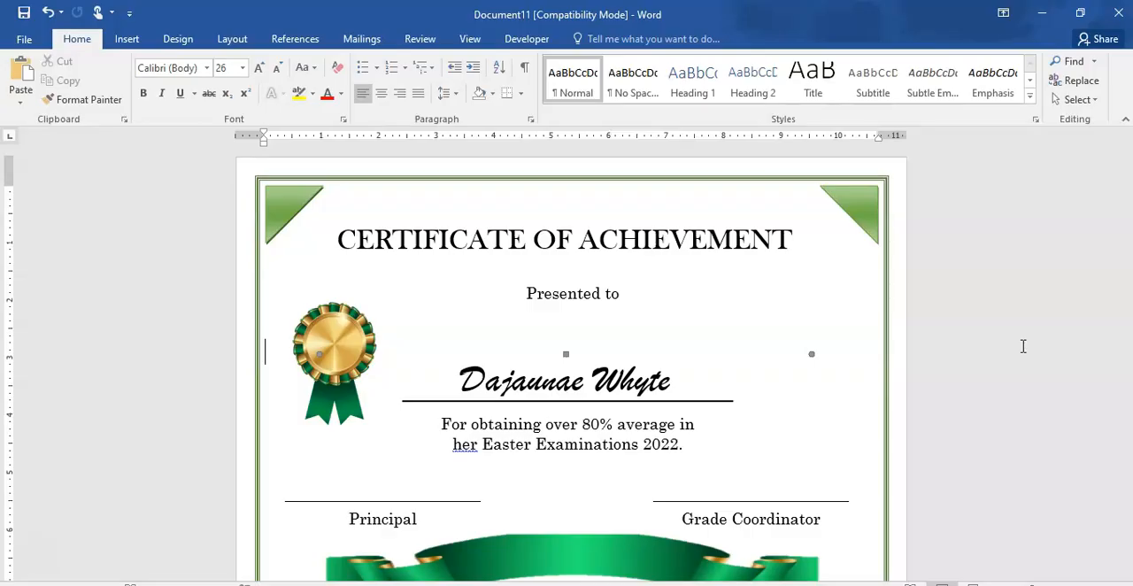
- Insert a page header with a single text placeholder
{"action": "left_click", "coordinate": [126, 40]}
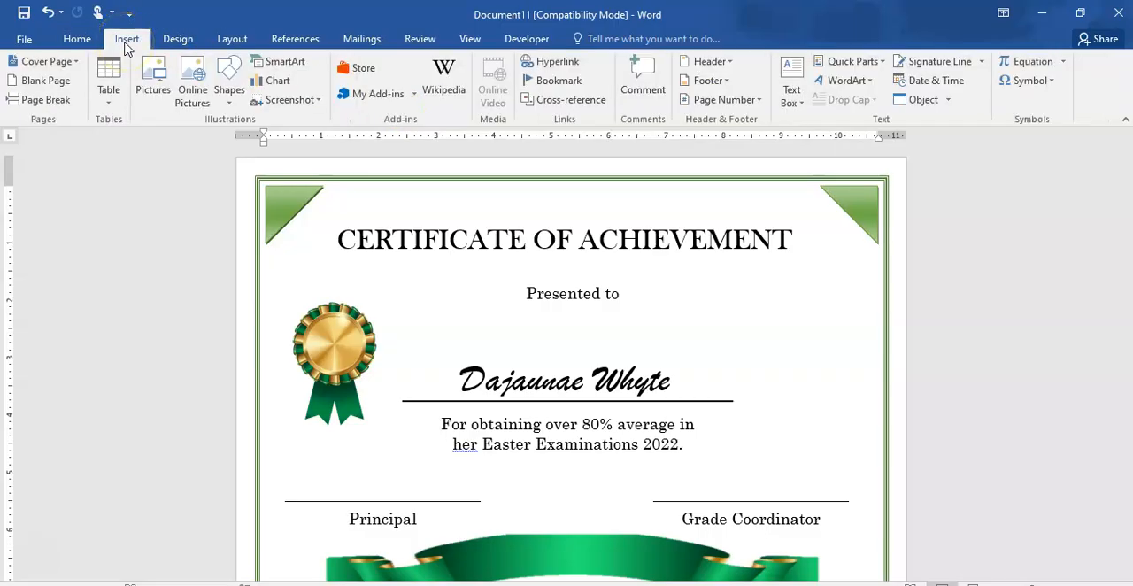
{"action": "left_click", "coordinate": [728, 66]}
{"action": "left_click", "coordinate": [757, 150]}
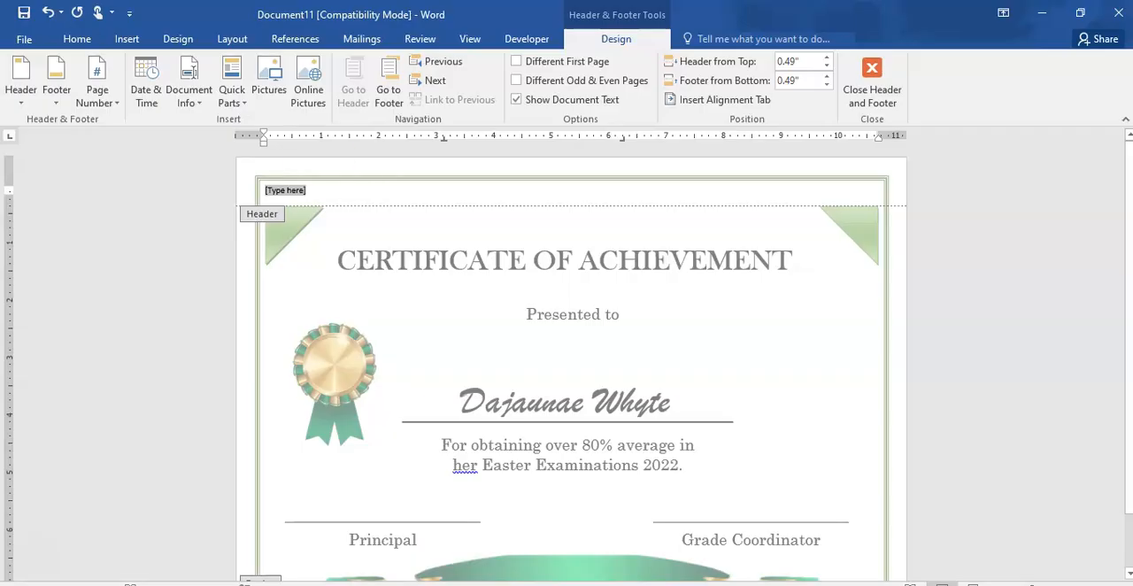
- Try to set the header's placeholder text to Times New Roman in a larger size
{"action": "left_click", "coordinate": [77, 38]}
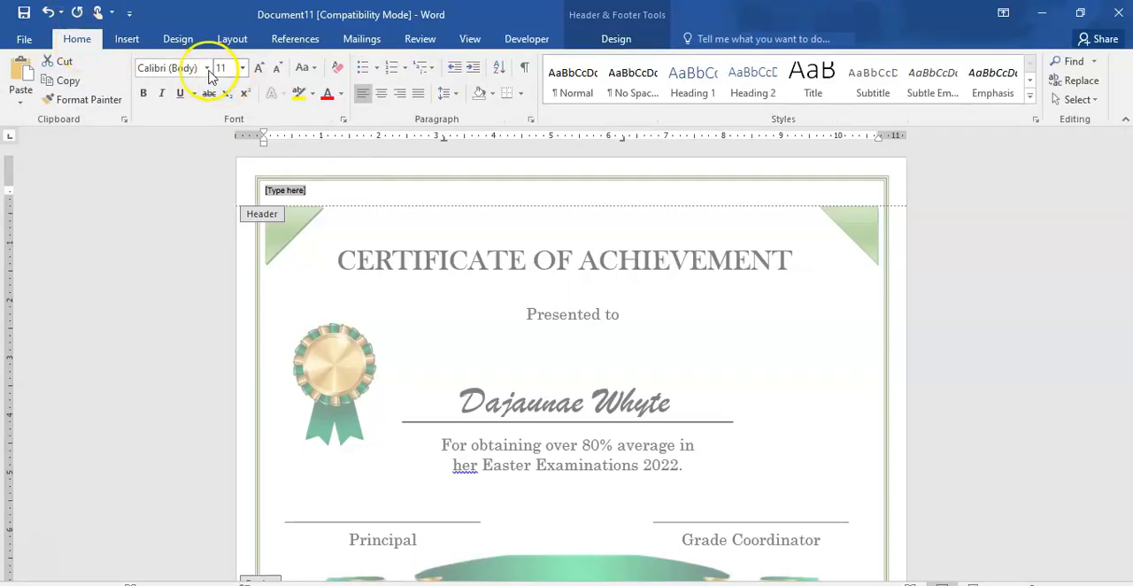
{"action": "left_click", "coordinate": [207, 68]}
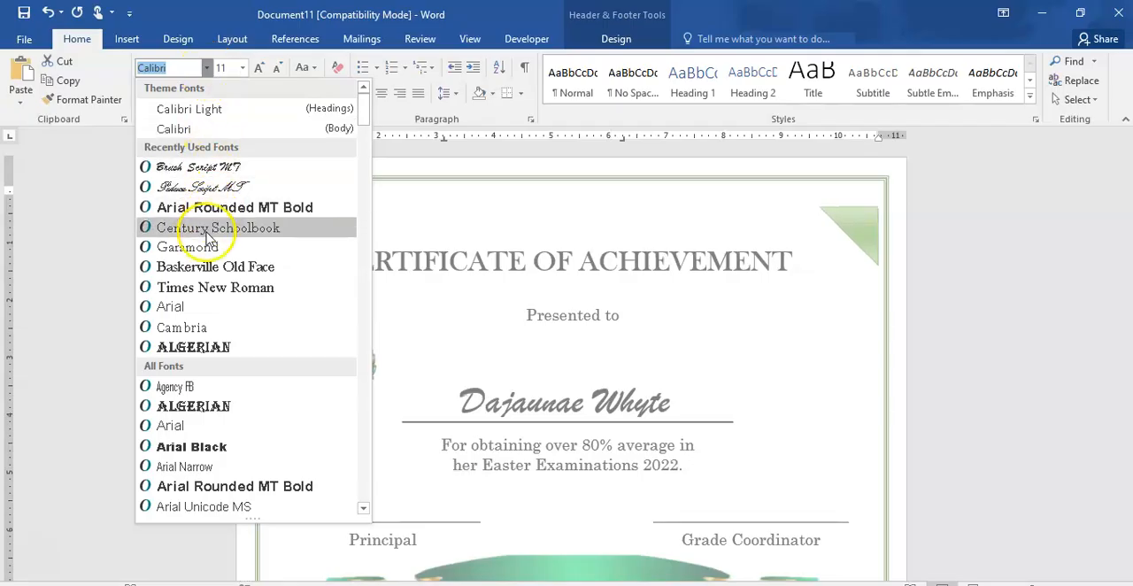
{"action": "left_click", "coordinate": [212, 292]}
{"action": "left_click", "coordinate": [258, 68]}
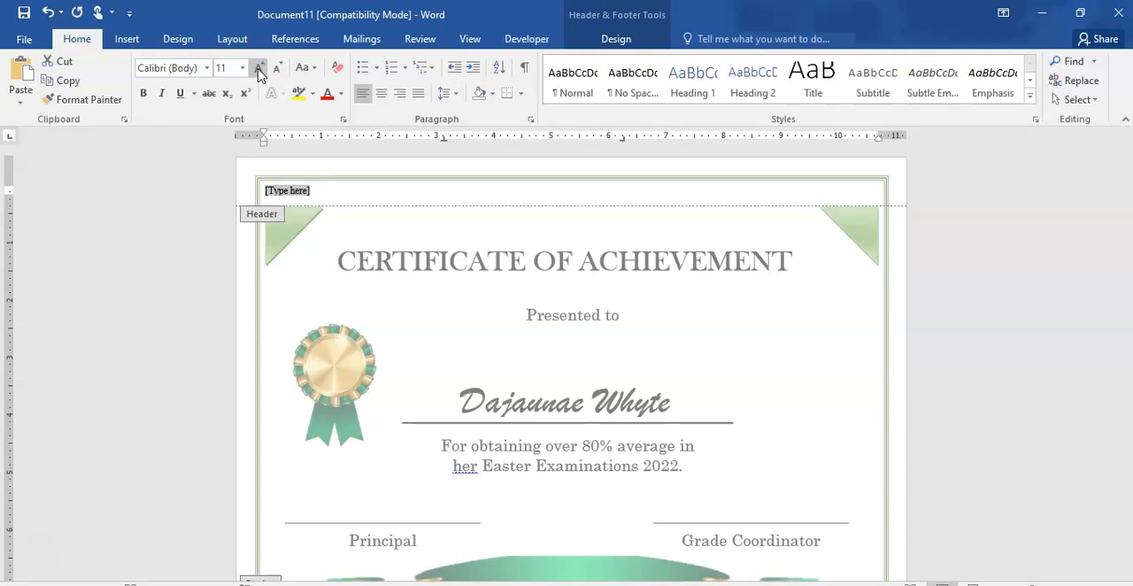
- Replace the header placeholder with the text "Question 3(a)"
{"action": "type", "text": "a"}
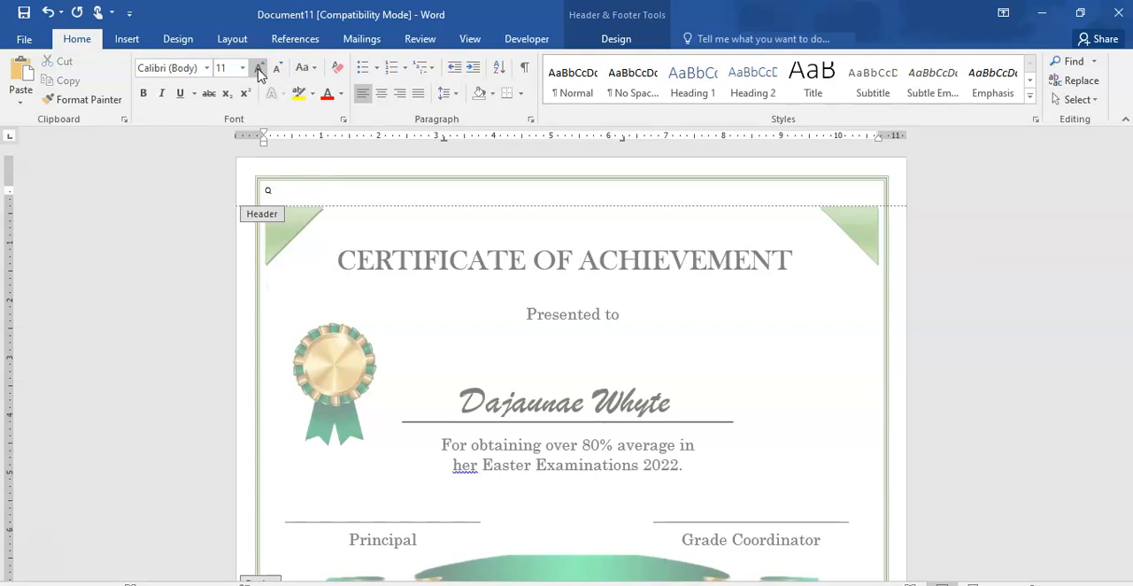
{"action": "type", "text": "uestion 3(a)"}
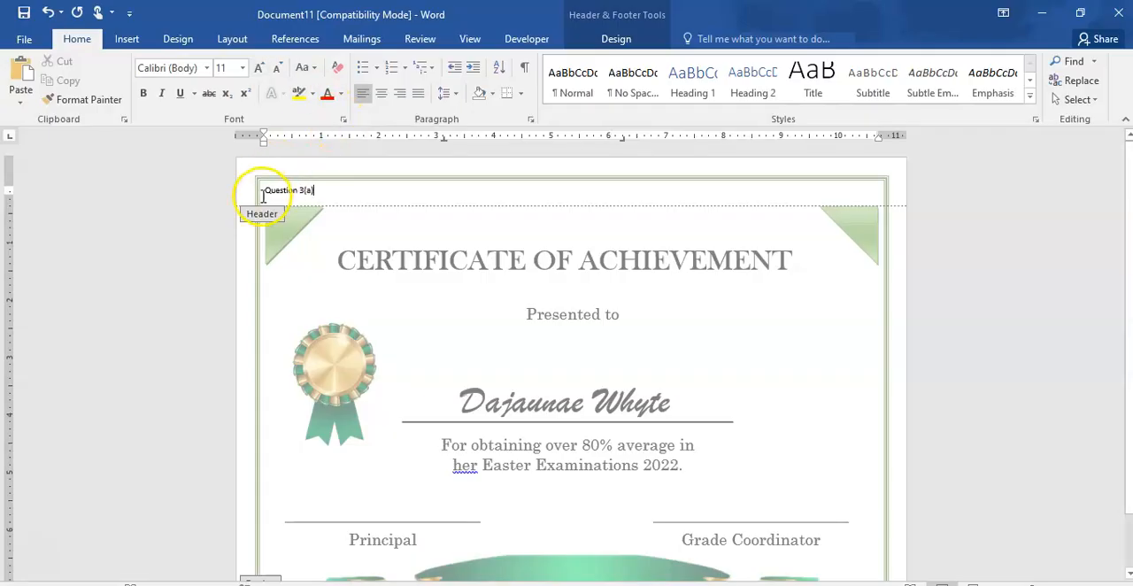
- Format the "Question 3(a)" header text in Times New Roman at size 12
{"action": "left_click_drag", "start_coordinate": [256, 188], "coordinate": [345, 193]}
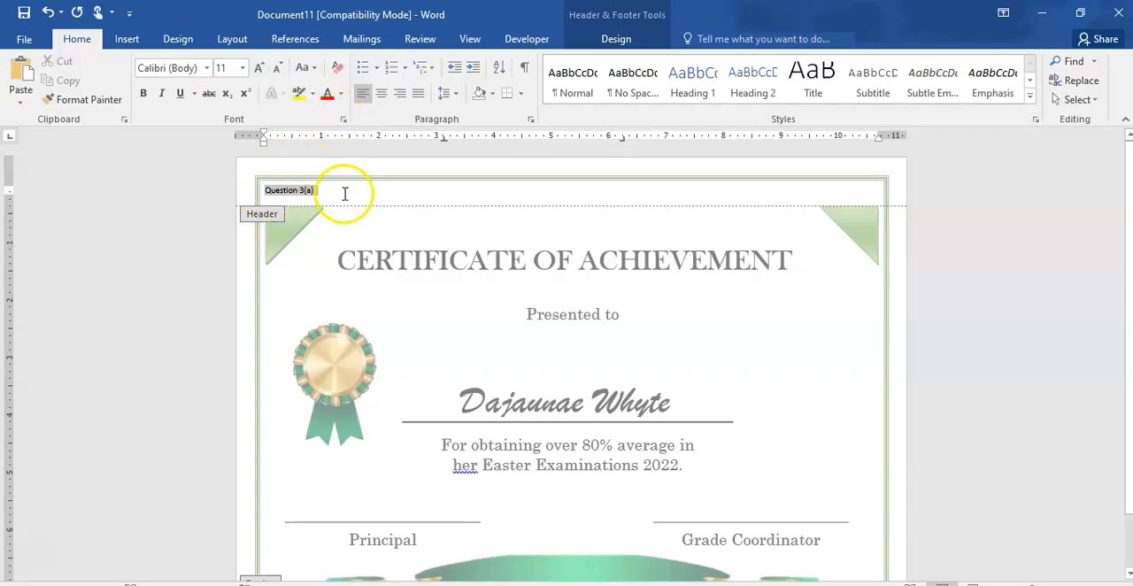
{"action": "left_click", "coordinate": [206, 69]}
{"action": "left_click", "coordinate": [190, 168]}
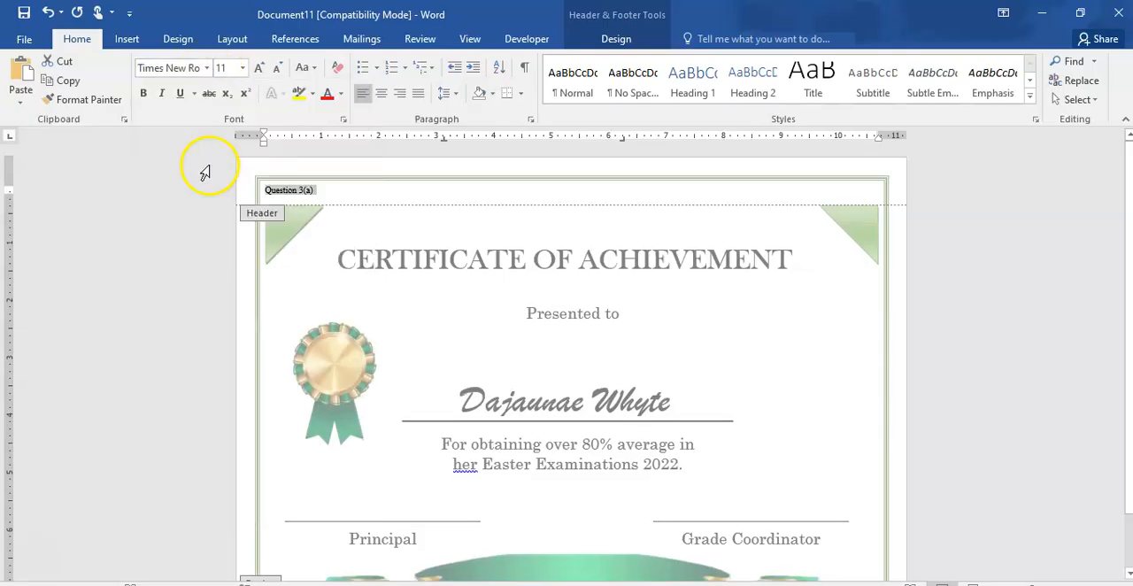
- Enter the candidate's identification number on the same header line and shift it toward the right margin
{"action": "left_click", "coordinate": [374, 195]}
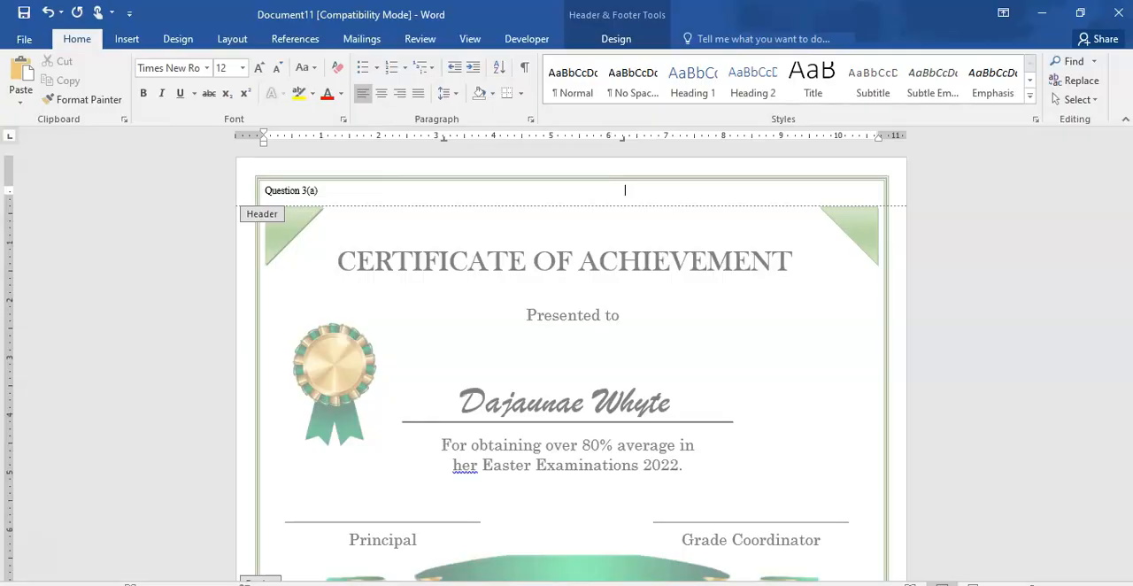
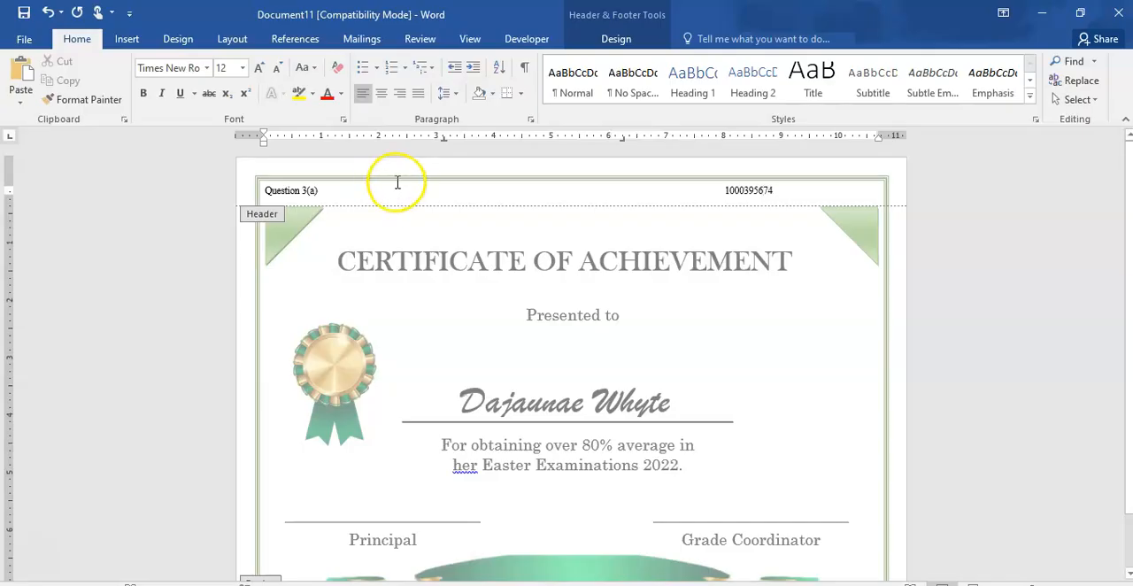
{"action": "left_click", "coordinate": [725, 188]}
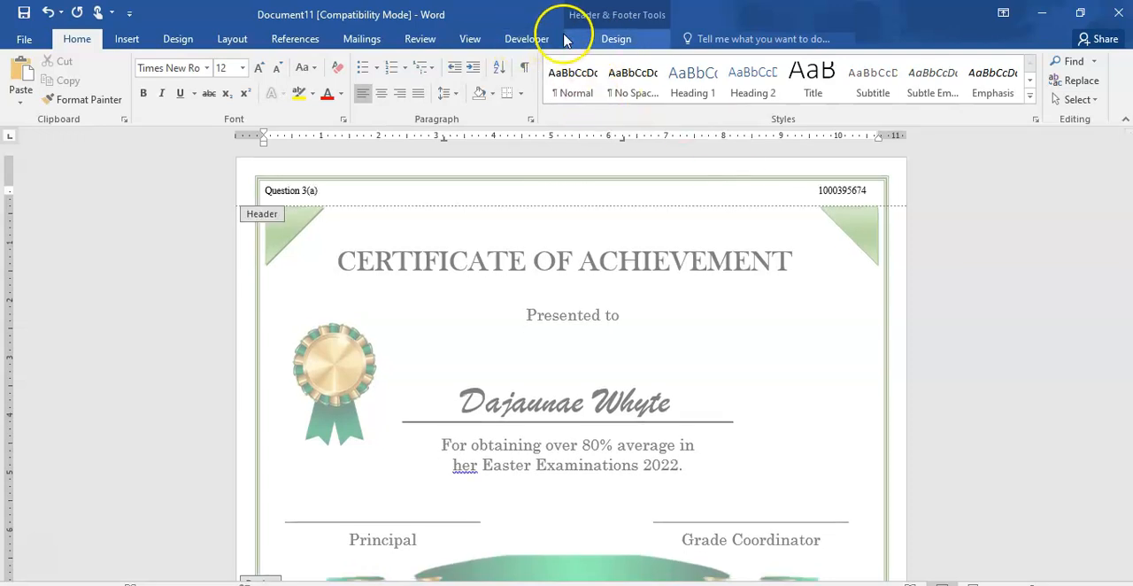
- Set the header's distance from the top of the page to 0.1" so it sits above the border, and close the header
{"action": "left_click", "coordinate": [126, 39]}
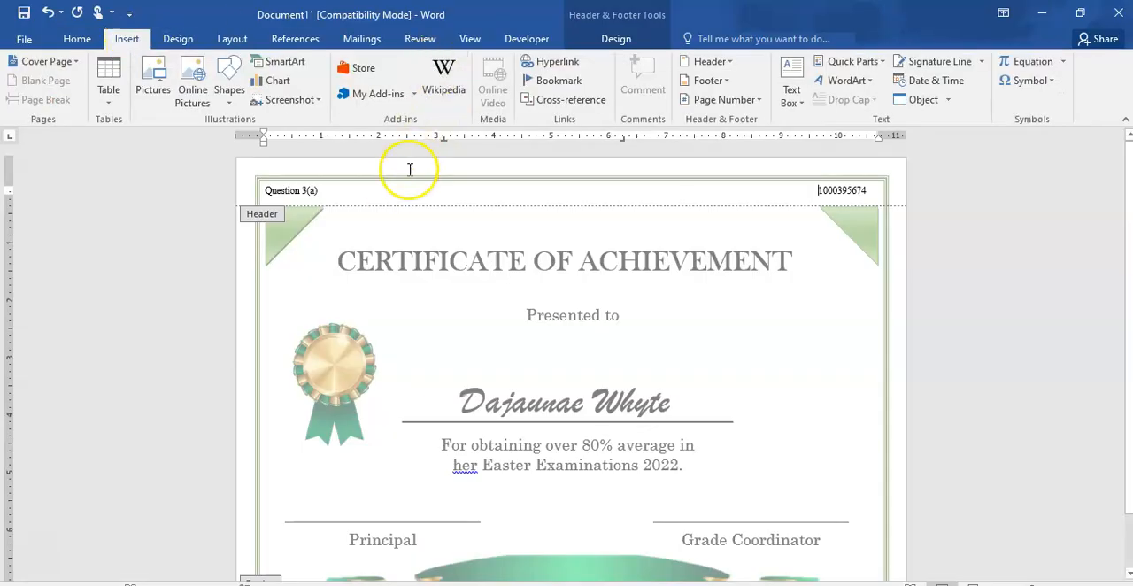
{"action": "left_click", "coordinate": [638, 37]}
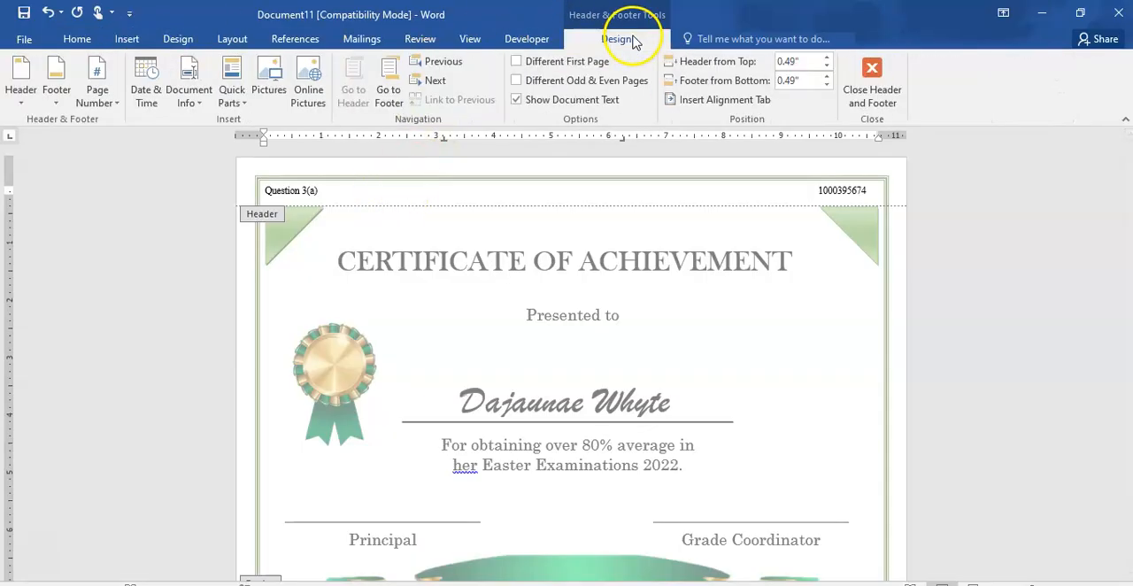
{"action": "left_click", "coordinate": [827, 77]}
{"action": "left_click", "coordinate": [828, 77]}
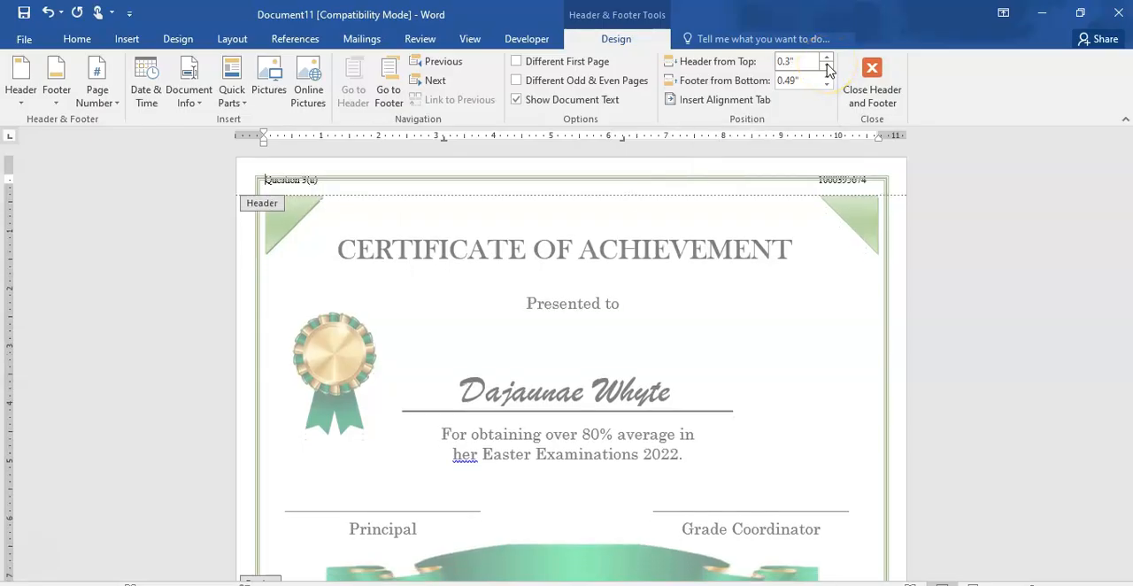
{"action": "left_click", "coordinate": [827, 77]}
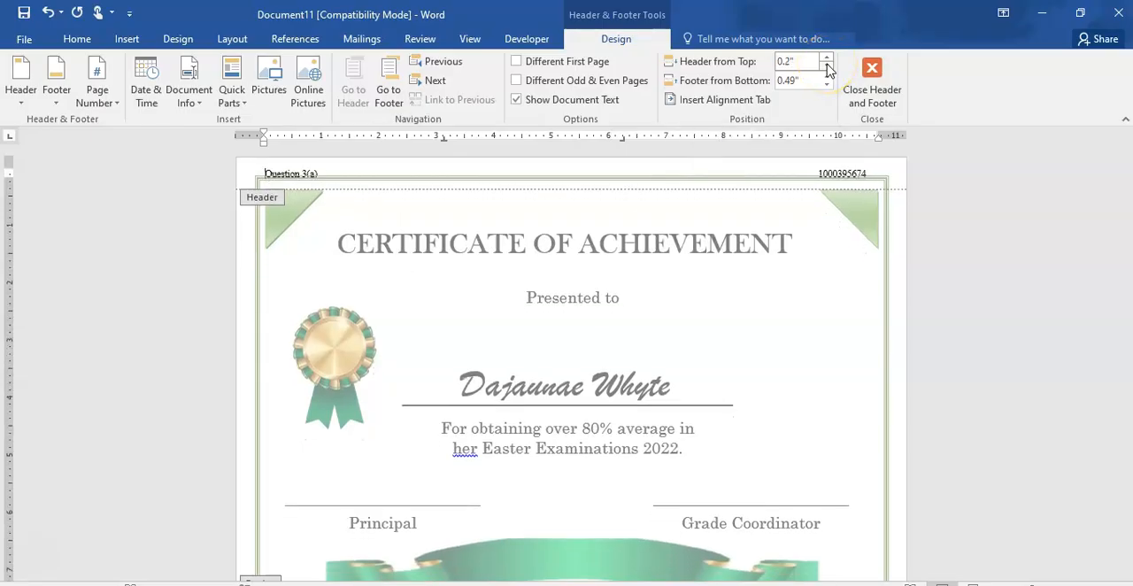
{"action": "left_click", "coordinate": [828, 71]}
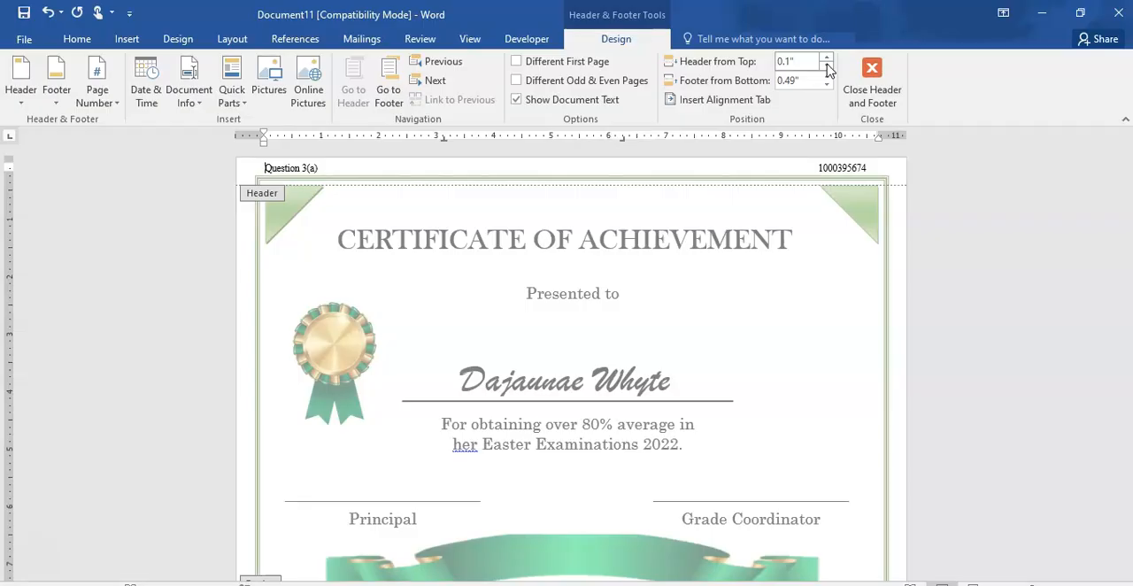
{"action": "left_click", "coordinate": [877, 73]}
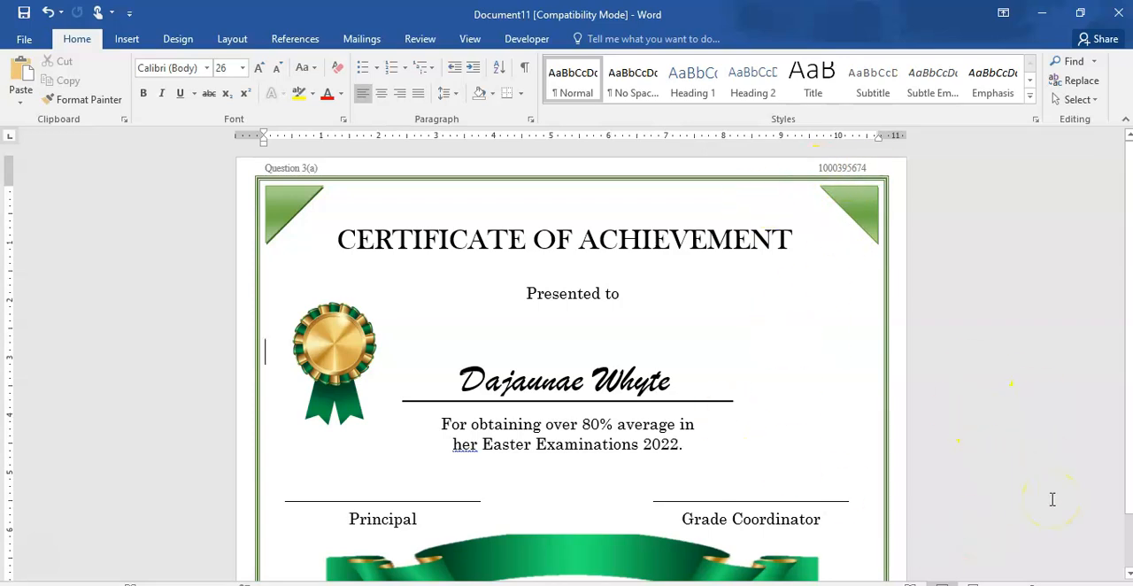
- Review the whole certificate from the header to the banner, checking the layout within the green border
{"action": "scroll", "coordinate": [1052, 500], "scroll_direction": "down", "scroll_amount": 1}
{"action": "scroll", "coordinate": [1052, 499], "scroll_direction": "up", "scroll_amount": 1}
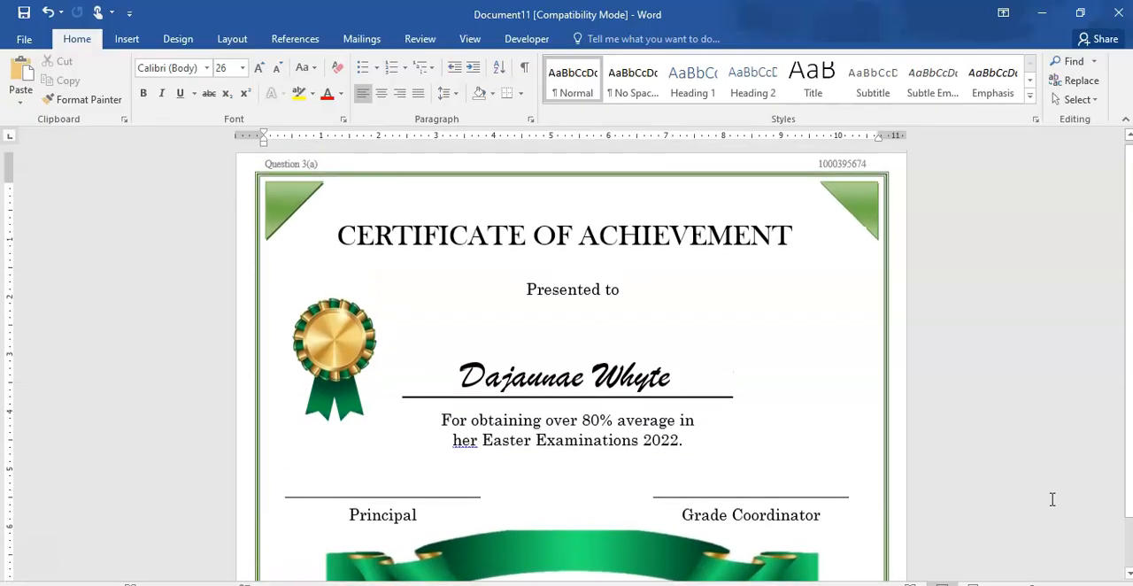
{"action": "scroll", "coordinate": [1052, 499], "scroll_direction": "down", "scroll_amount": 1}
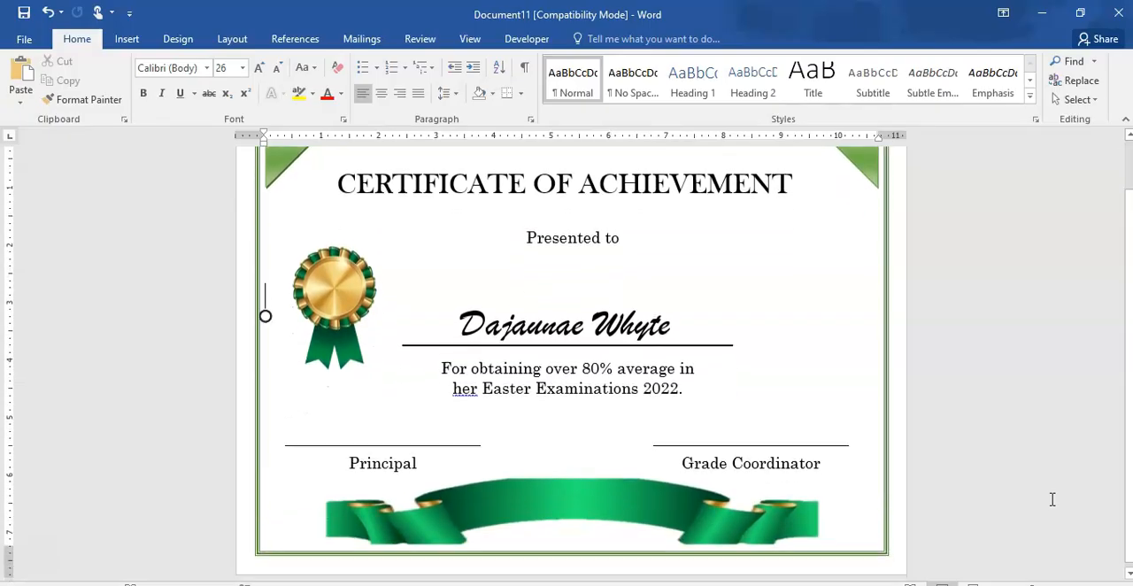
{"action": "scroll", "coordinate": [1053, 499], "scroll_direction": "down", "scroll_amount": 1}
{"action": "scroll", "coordinate": [1052, 500], "scroll_direction": "up", "scroll_amount": 1}
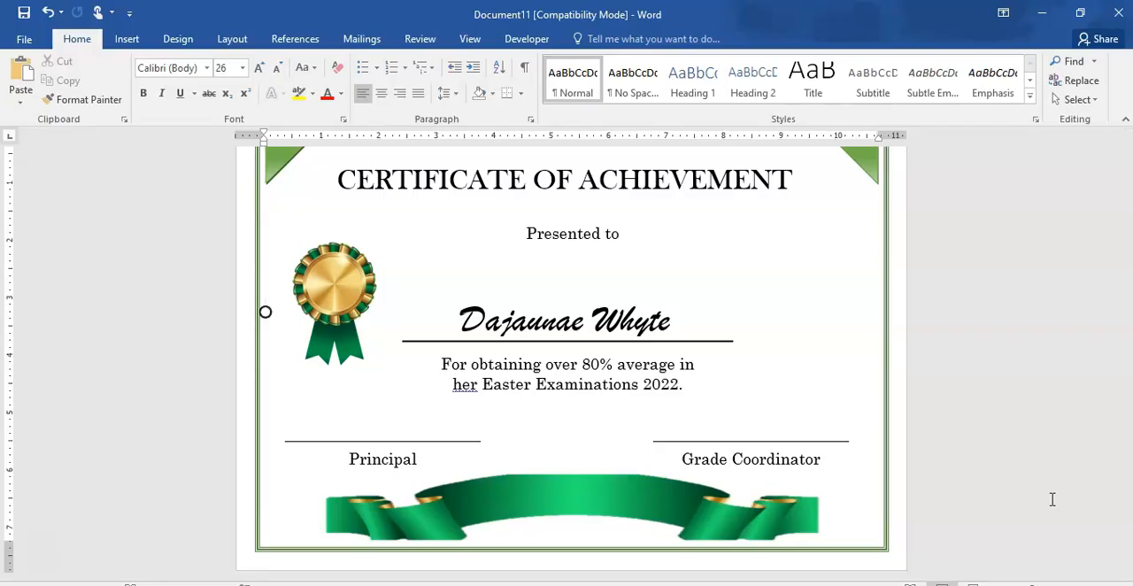
{"action": "scroll", "coordinate": [1052, 499], "scroll_direction": "up", "scroll_amount": 2}
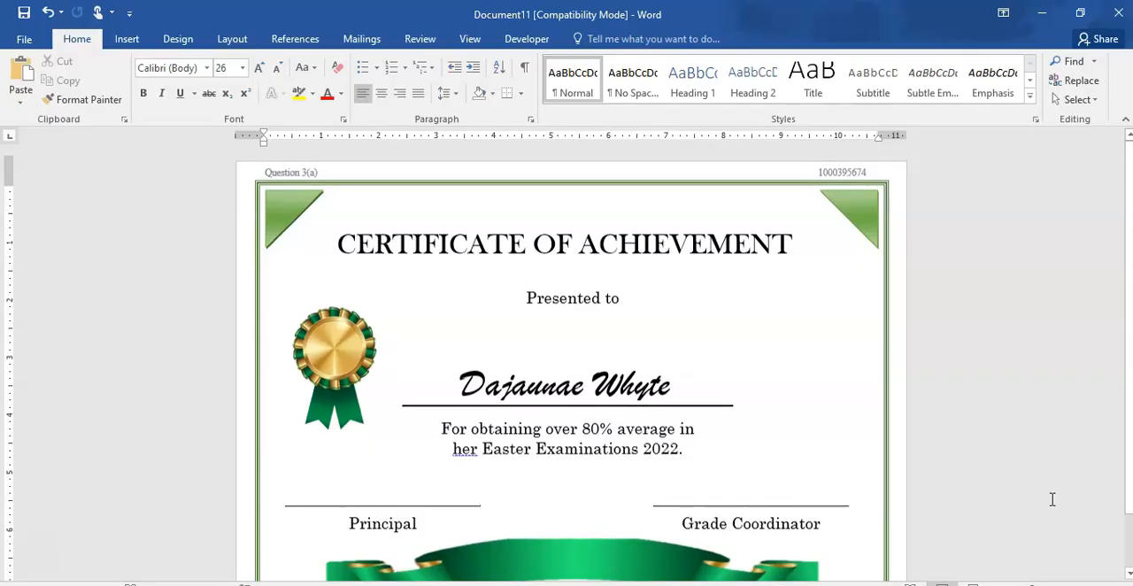
{"action": "scroll", "coordinate": [1052, 500], "scroll_direction": "up", "scroll_amount": 2}
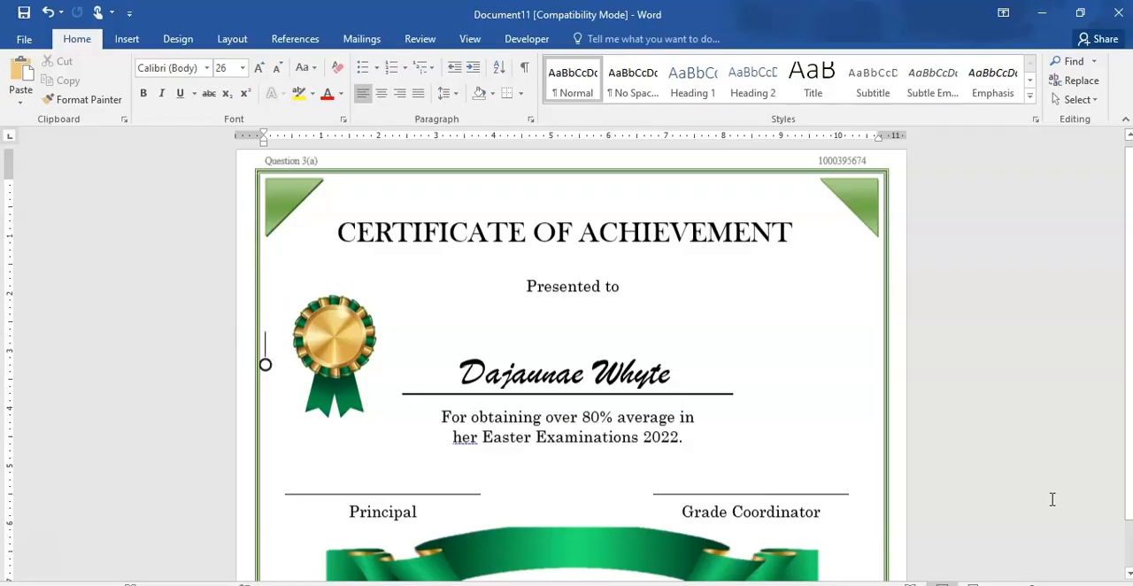
{"action": "scroll", "coordinate": [1053, 499], "scroll_direction": "down", "scroll_amount": 2}
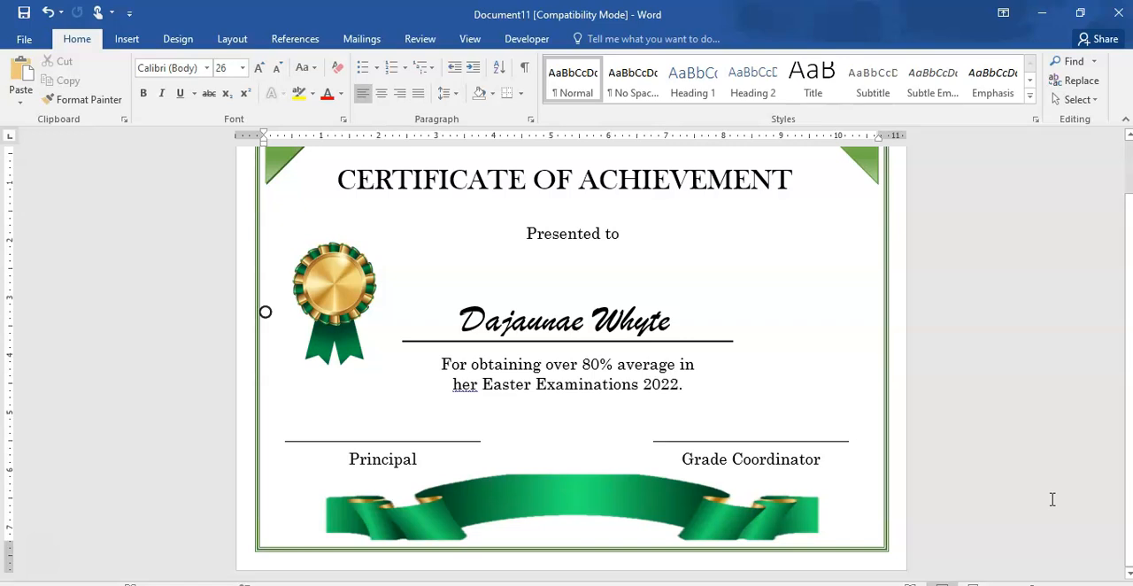
{"action": "scroll", "coordinate": [1052, 499], "scroll_direction": "up", "scroll_amount": 2}
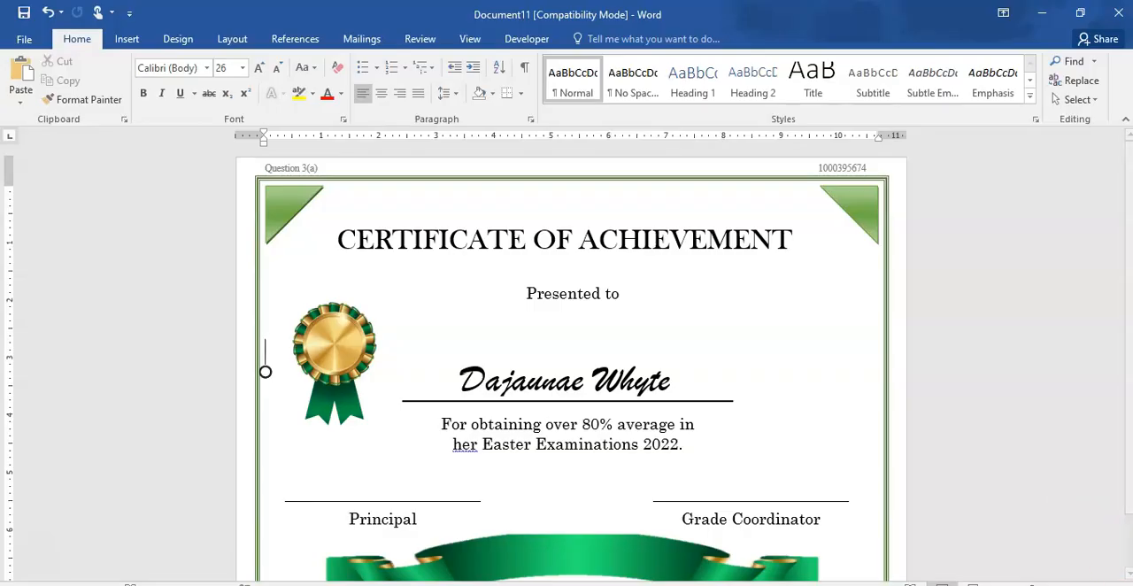
- Switch to the Certificate of Participation with the yellow border and orange banner, and examine its full page layout
{"action": "left_click", "coordinate": [756, 584]}
{"action": "mouse_move", "coordinate": [703, 585]}
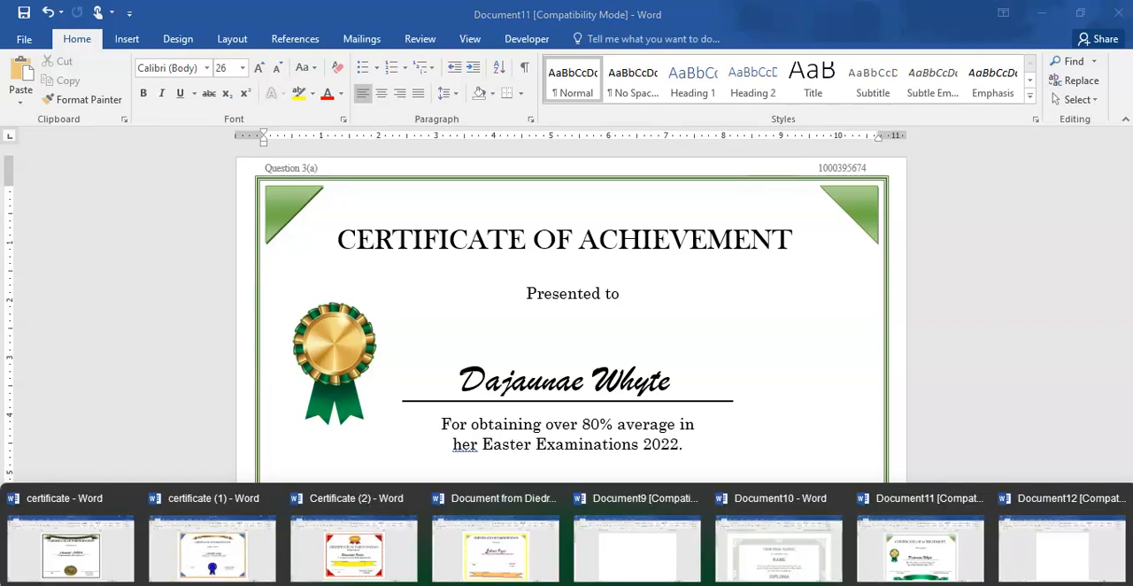
{"action": "left_click", "coordinate": [489, 556]}
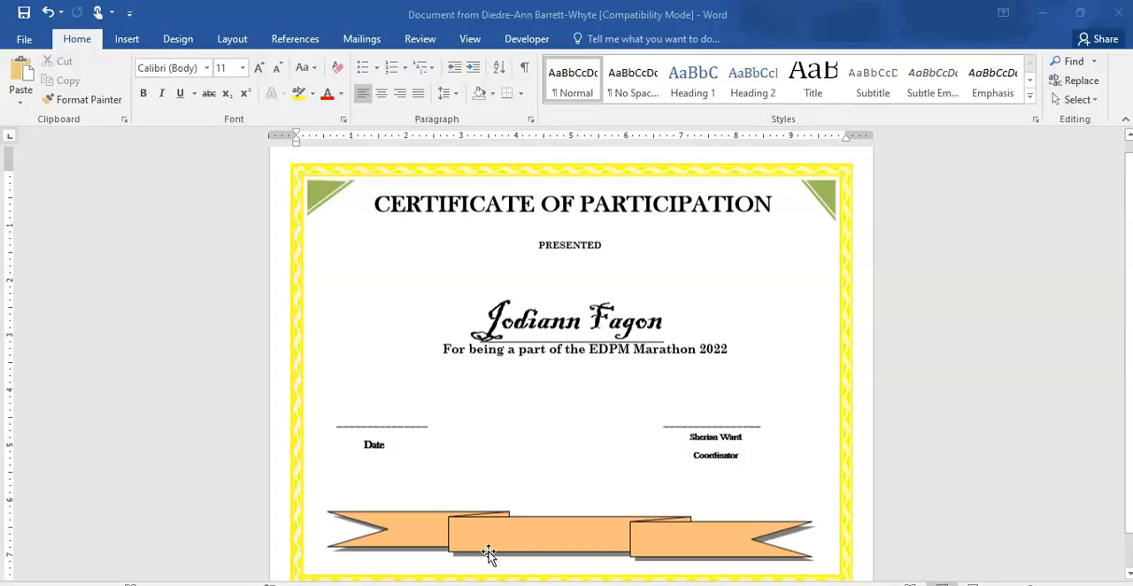
{"action": "scroll", "coordinate": [489, 555], "scroll_direction": "down", "scroll_amount": 1}
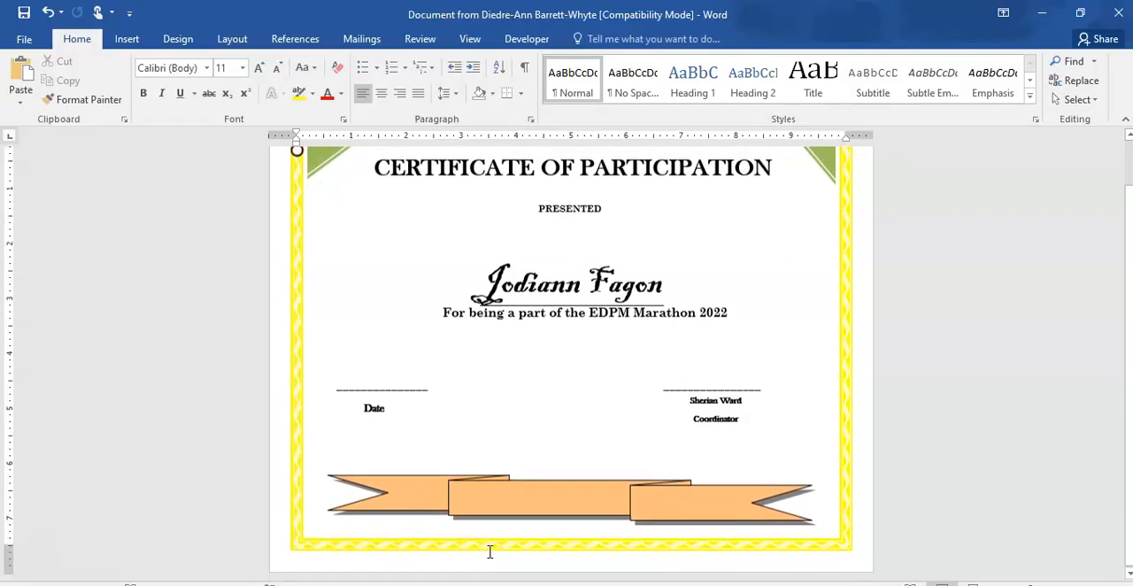
{"action": "scroll", "coordinate": [490, 552], "scroll_direction": "up", "scroll_amount": 1}
{"action": "scroll", "coordinate": [488, 553], "scroll_direction": "down", "scroll_amount": 1}
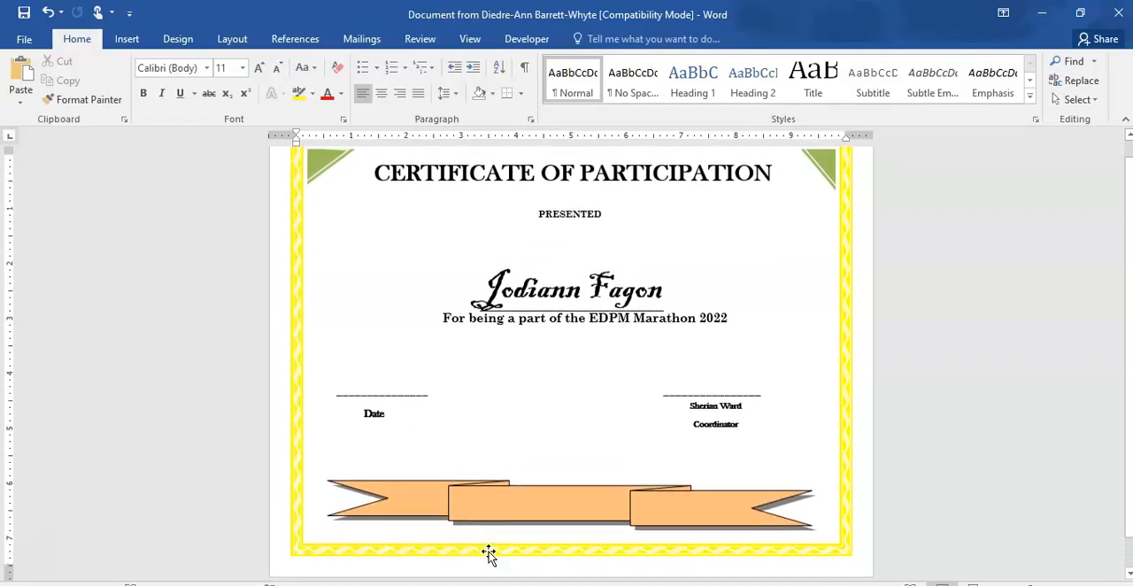
{"action": "scroll", "coordinate": [488, 553], "scroll_direction": "up", "scroll_amount": 1}
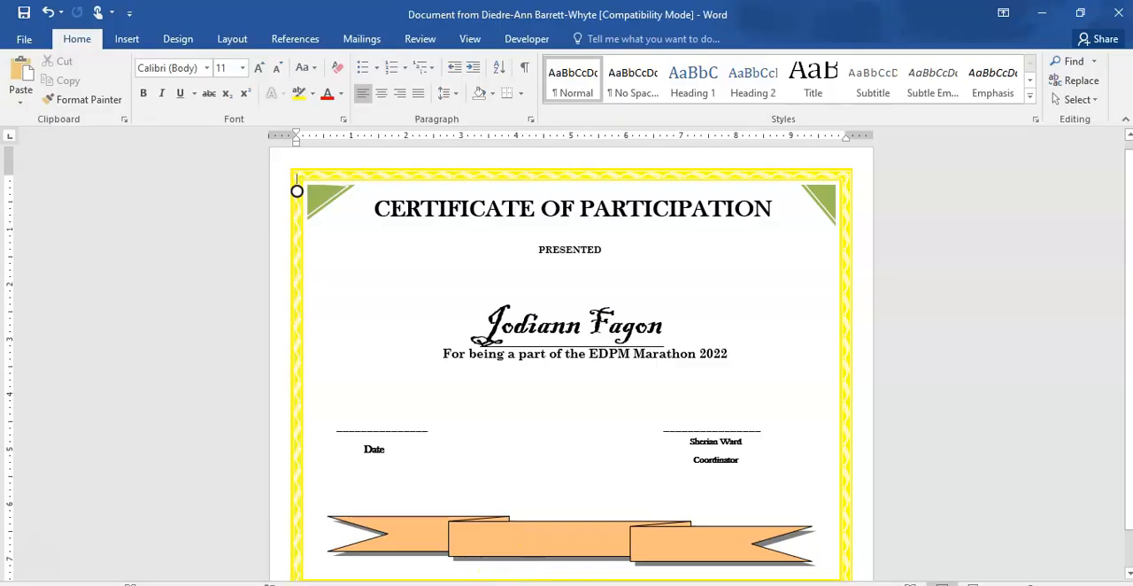
- View the sample certificates in the documents Certificate (2), certificate (1) and certificate for comparison
{"action": "left_click", "coordinate": [609, 584]}
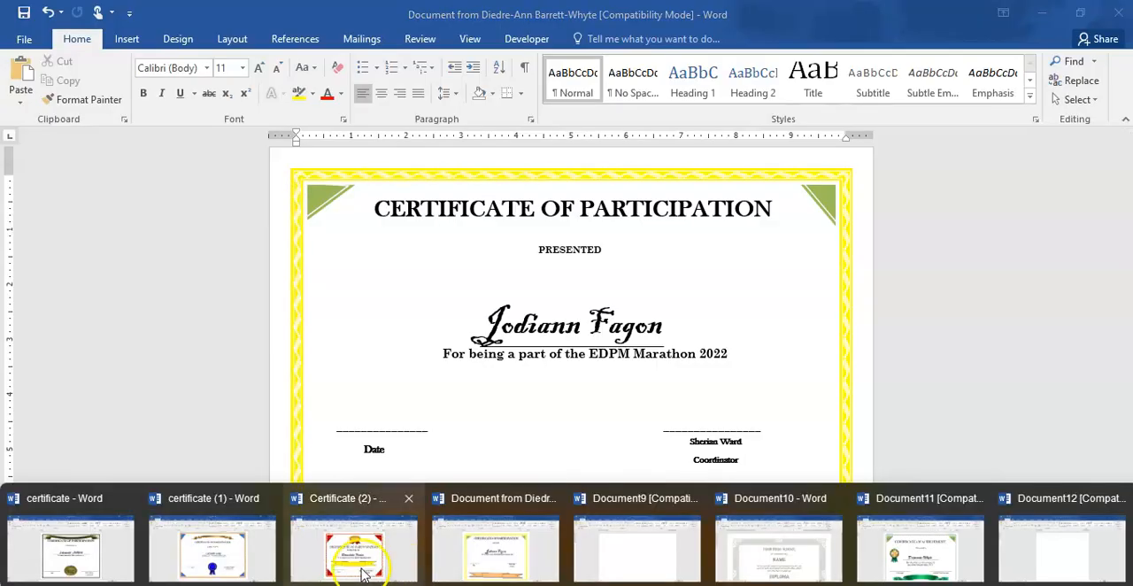
{"action": "left_click", "coordinate": [332, 566]}
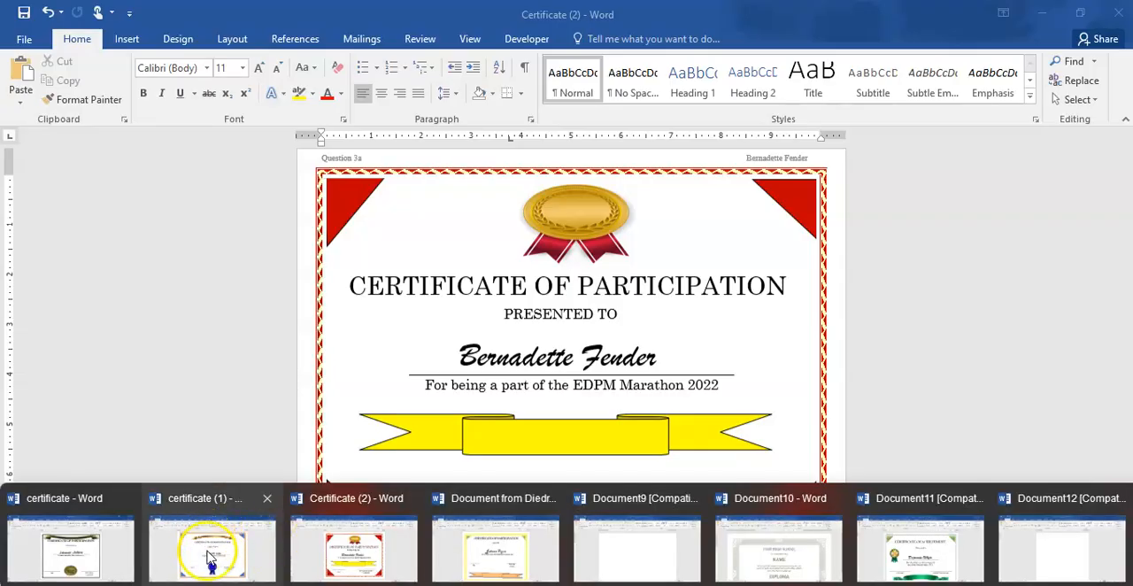
{"action": "left_click", "coordinate": [211, 557]}
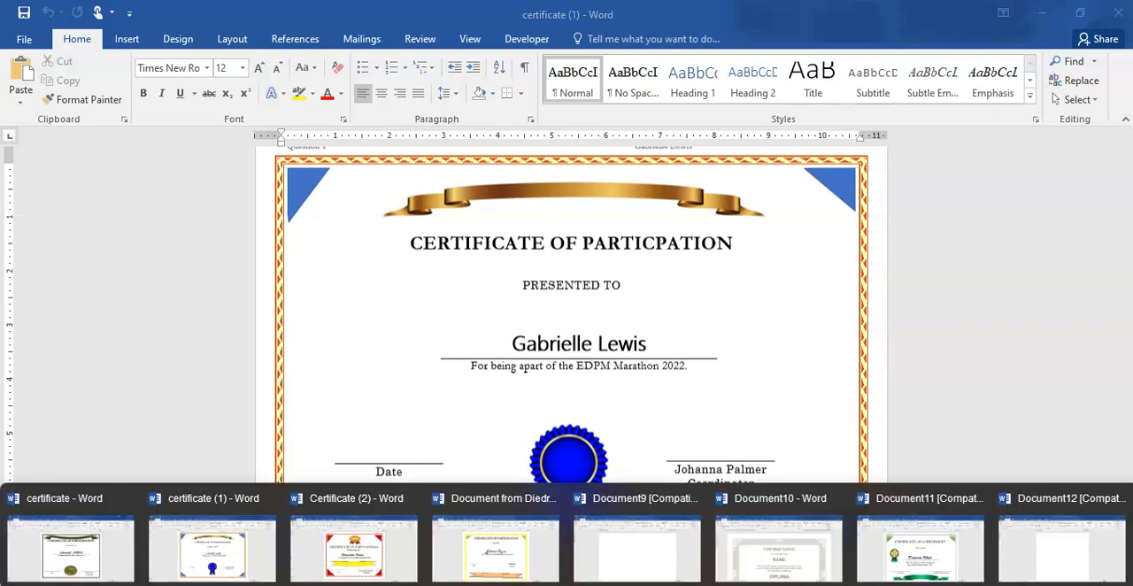
{"action": "left_click", "coordinate": [93, 558]}
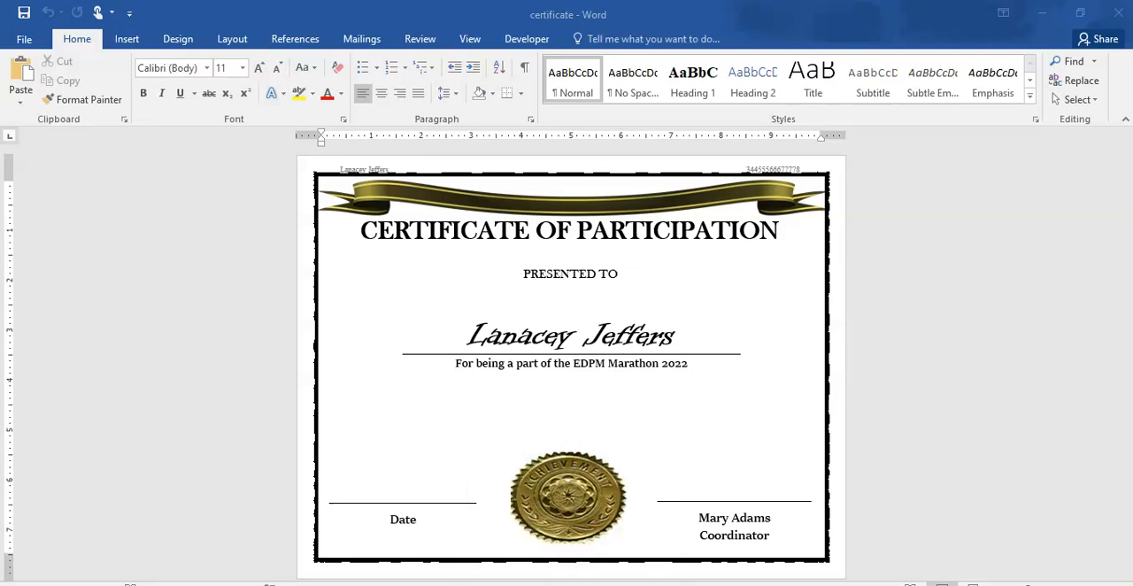
- View the Certificate of Appreciation sample in the Photos app and go back to the open Word documents
{"action": "mouse_move", "coordinate": [566, 584]}
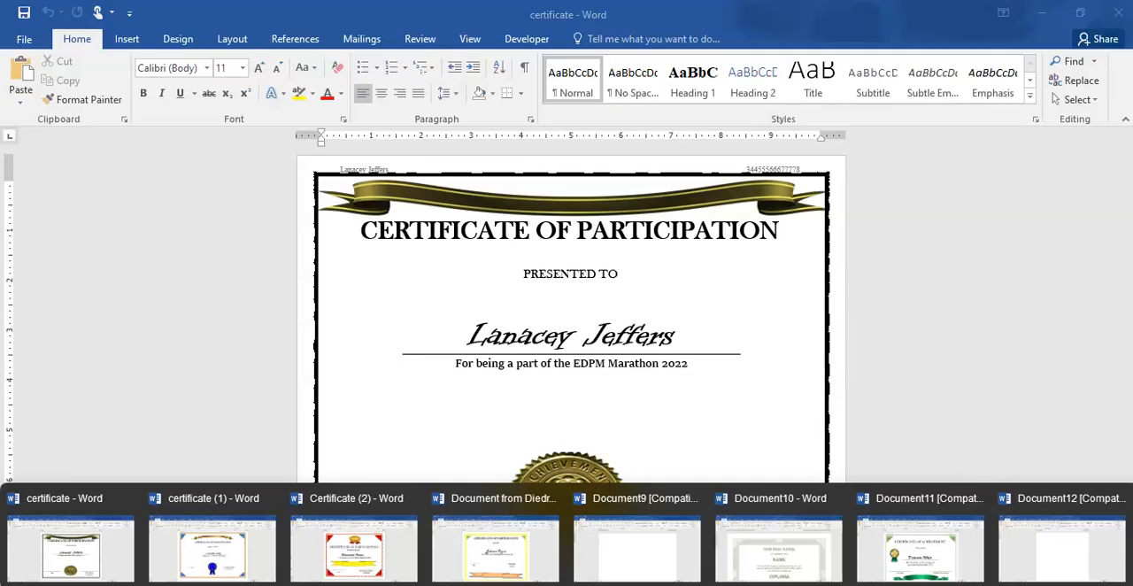
{"action": "key", "text": "alt+Tab"}
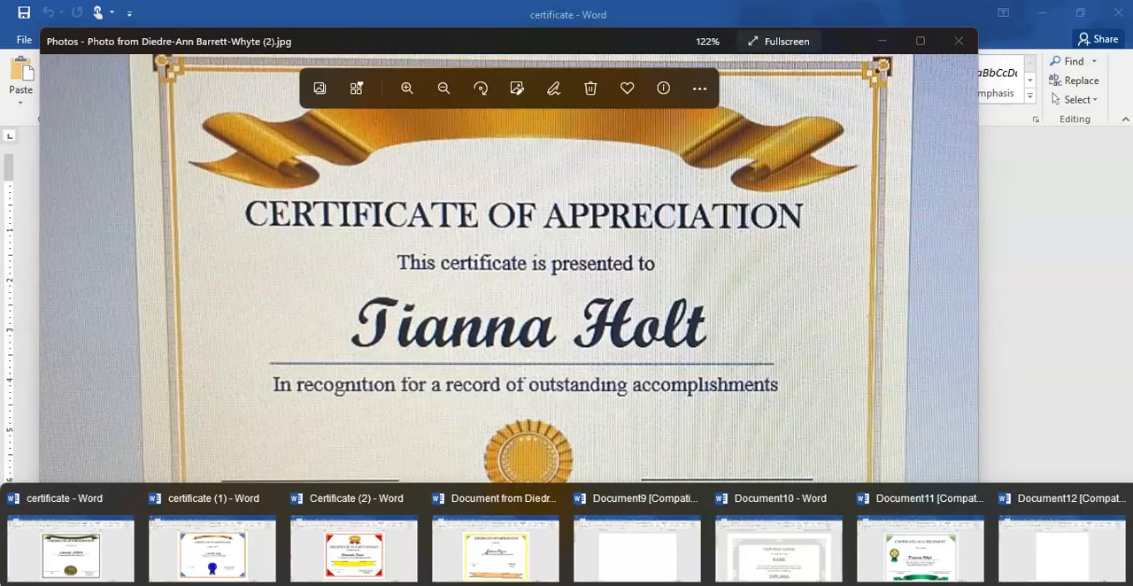
{"action": "mouse_move", "coordinate": [620, 584]}
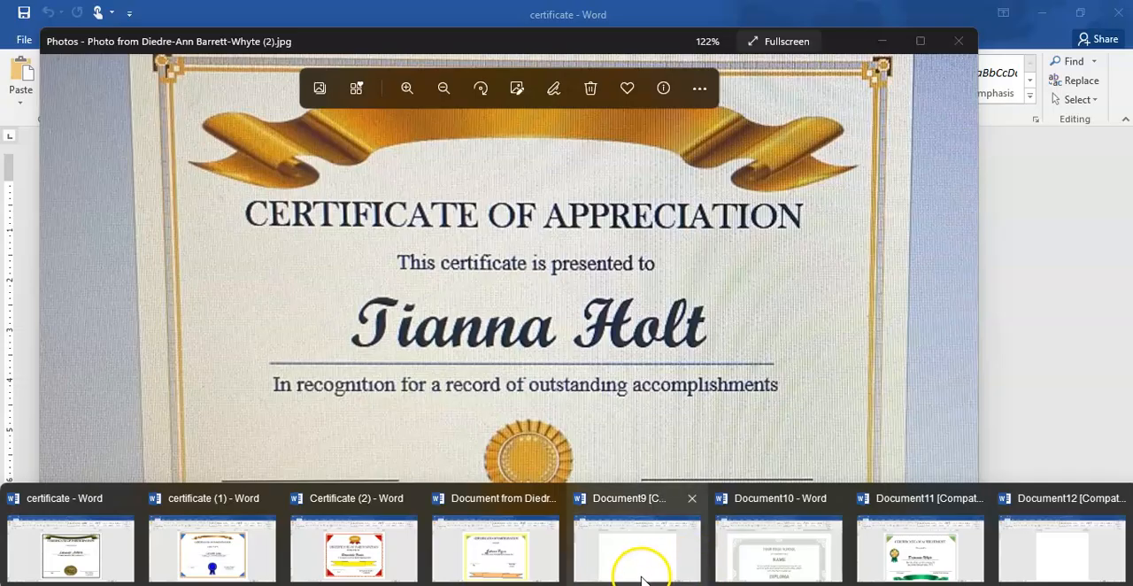
{"action": "mouse_move", "coordinate": [735, 561]}
{"action": "mouse_move", "coordinate": [670, 561]}
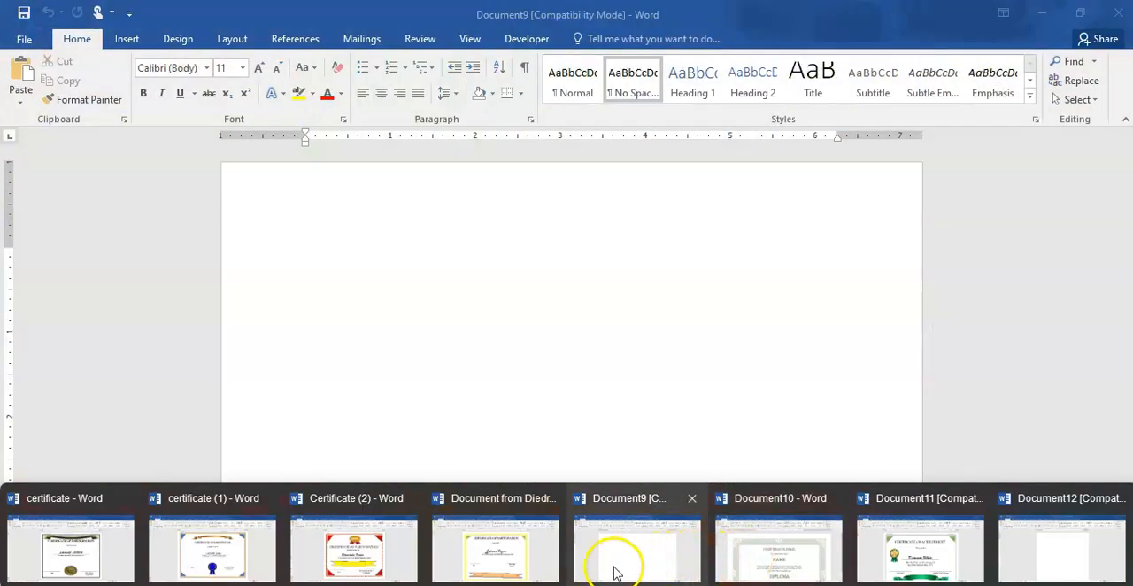